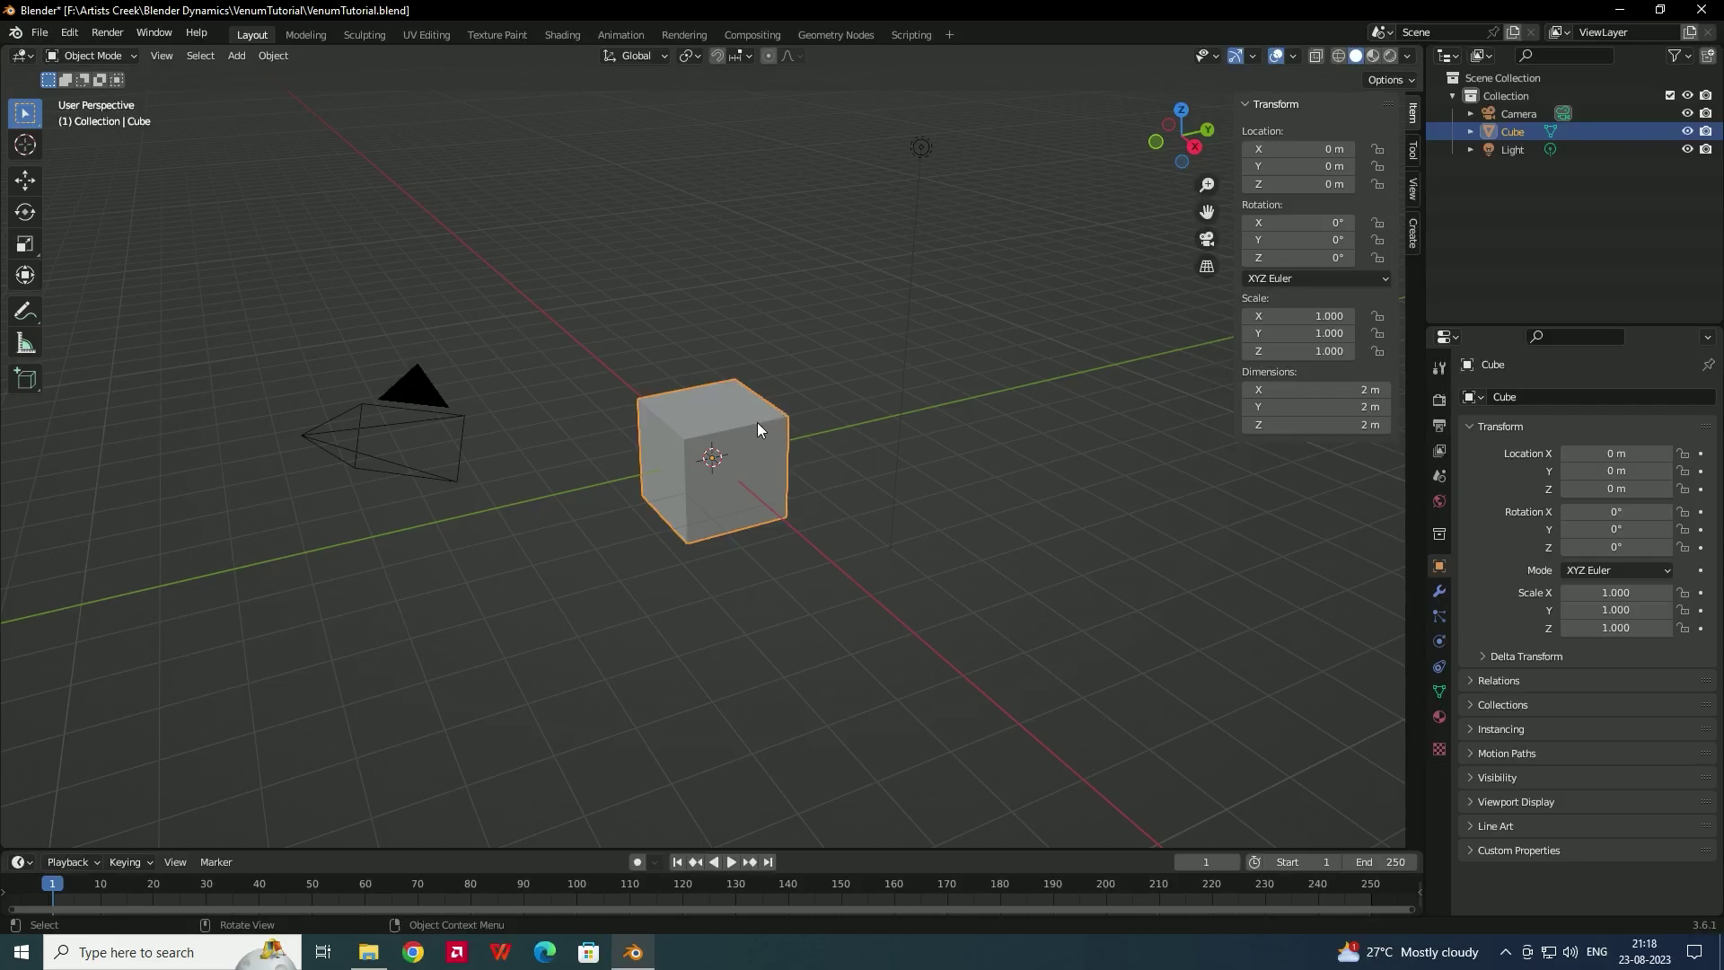
# - Delete the default cube and add a text object at the origin
pyautogui.press('Delete')
pyautogui.moveTo(790, 482); pyautogui.dragTo(758, 460, button='middle')
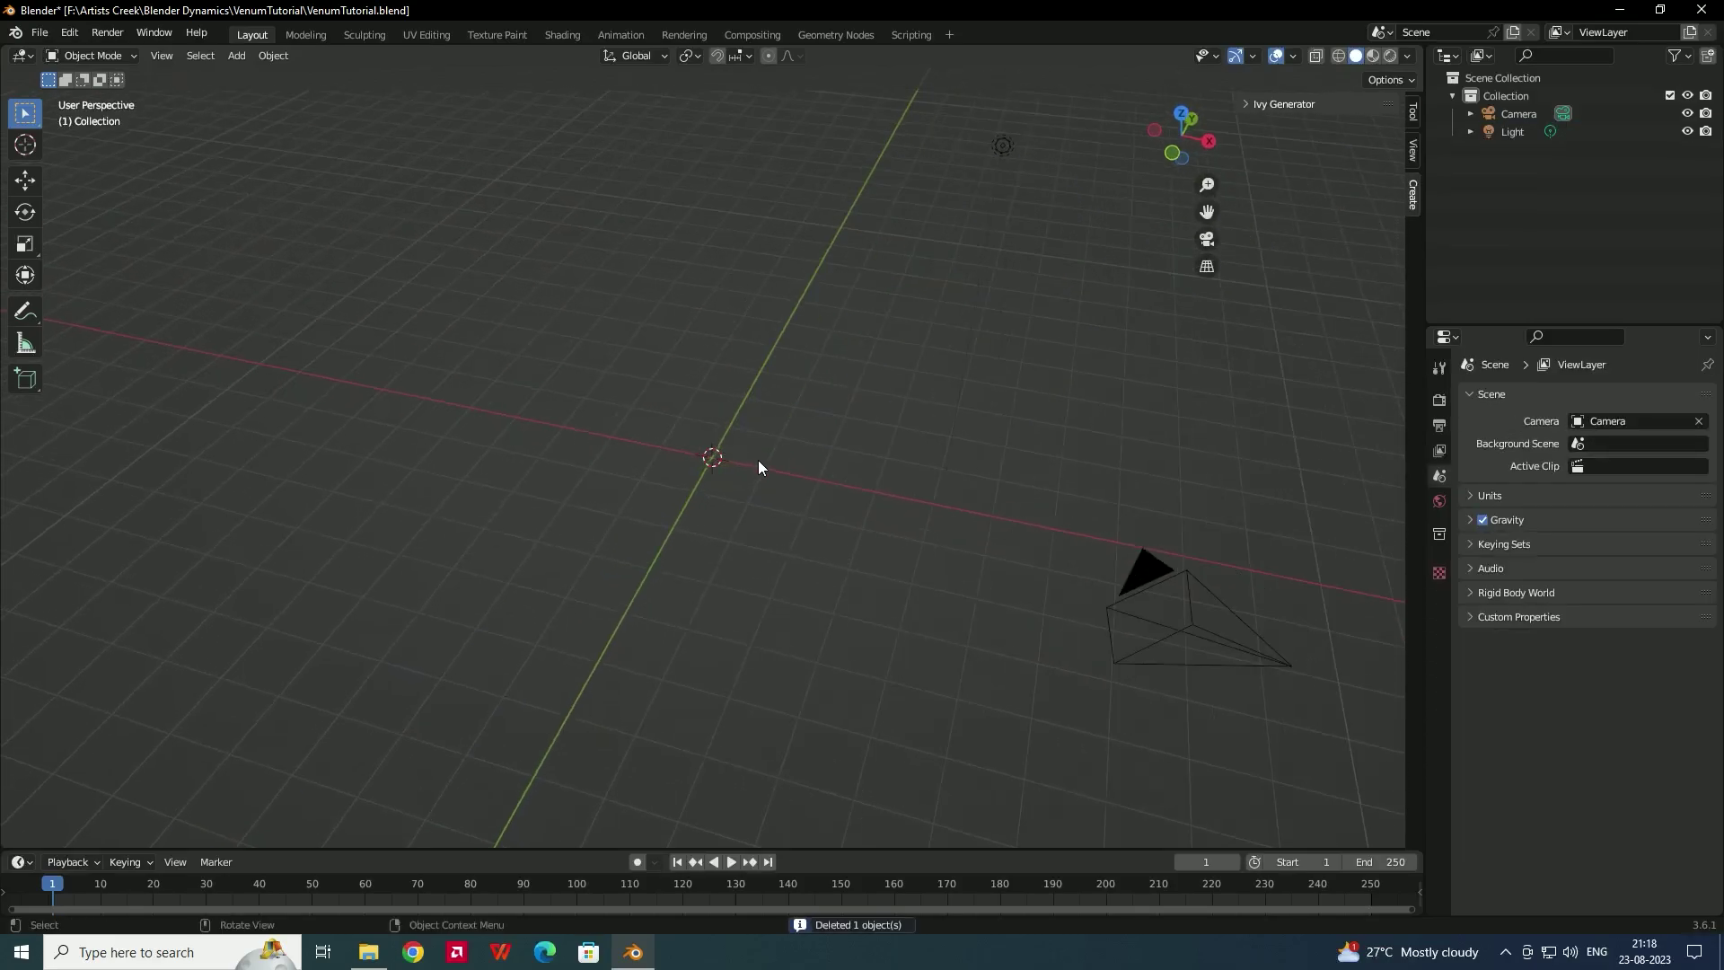
pyautogui.hotkey('shift', 'a')
pyautogui.click(758, 459)
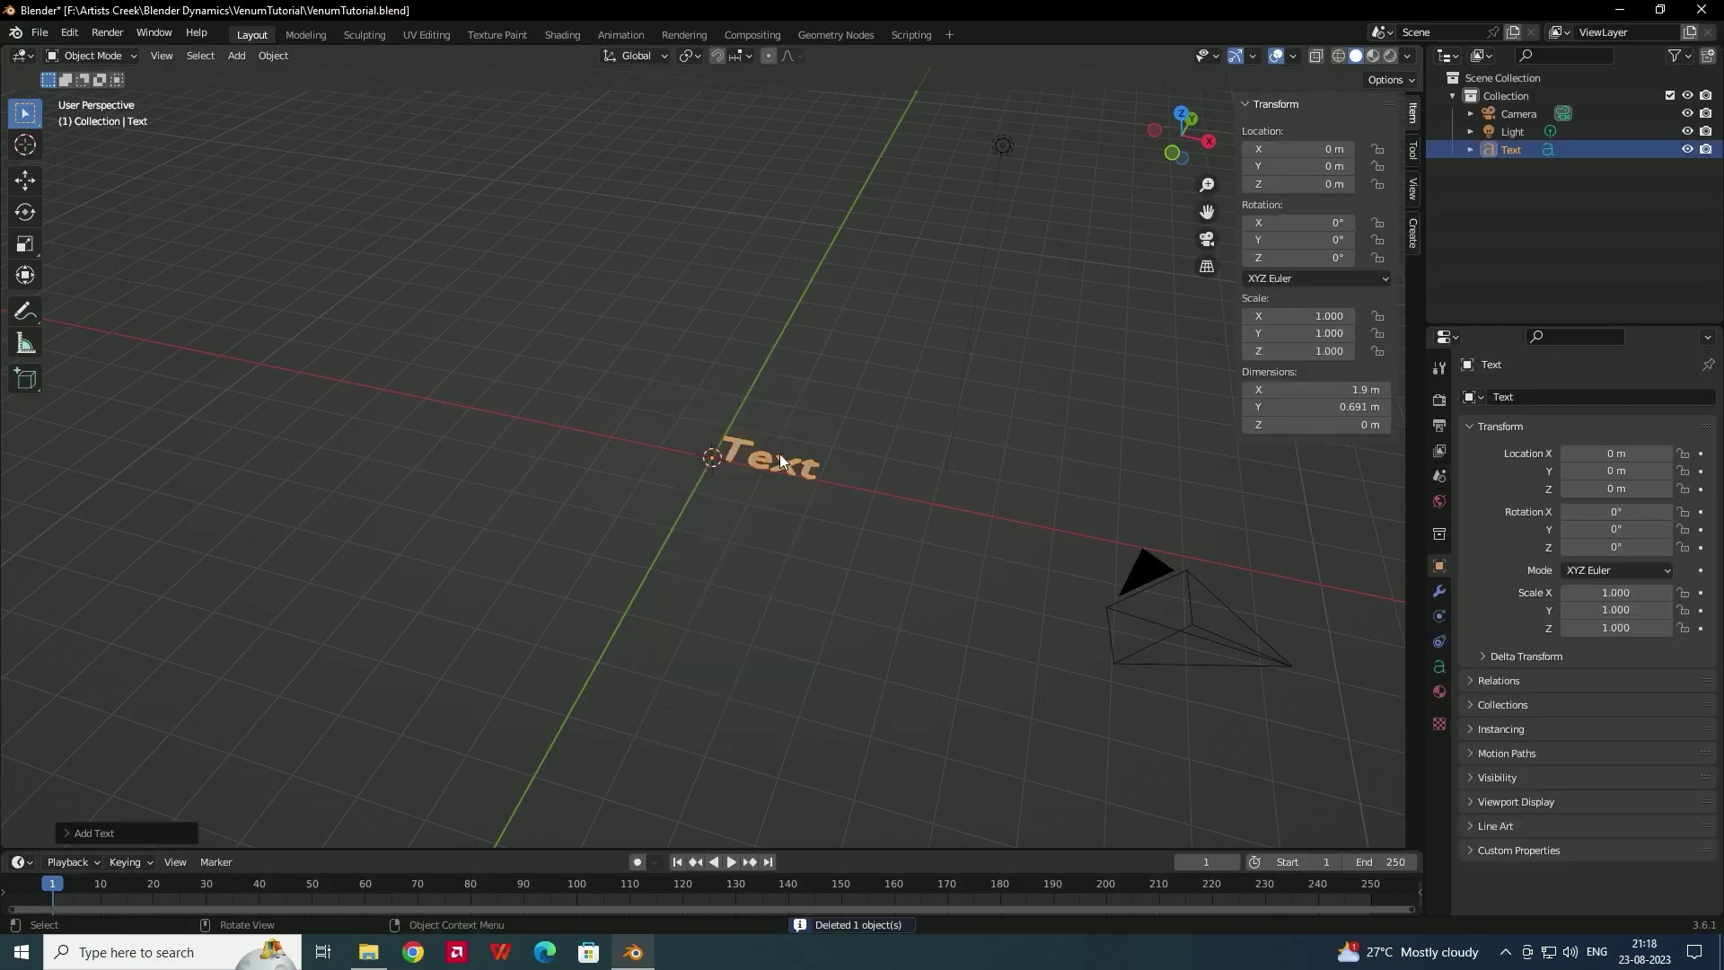
# - Replace the text's default word with the single letter A
pyautogui.moveTo(837, 473)
pyautogui.mouseDown(button='middle')
pyautogui.moveTo(870, 493)
pyautogui.moveTo(857, 472)
pyautogui.mouseUp(button='middle')
pyautogui.press('Tab')
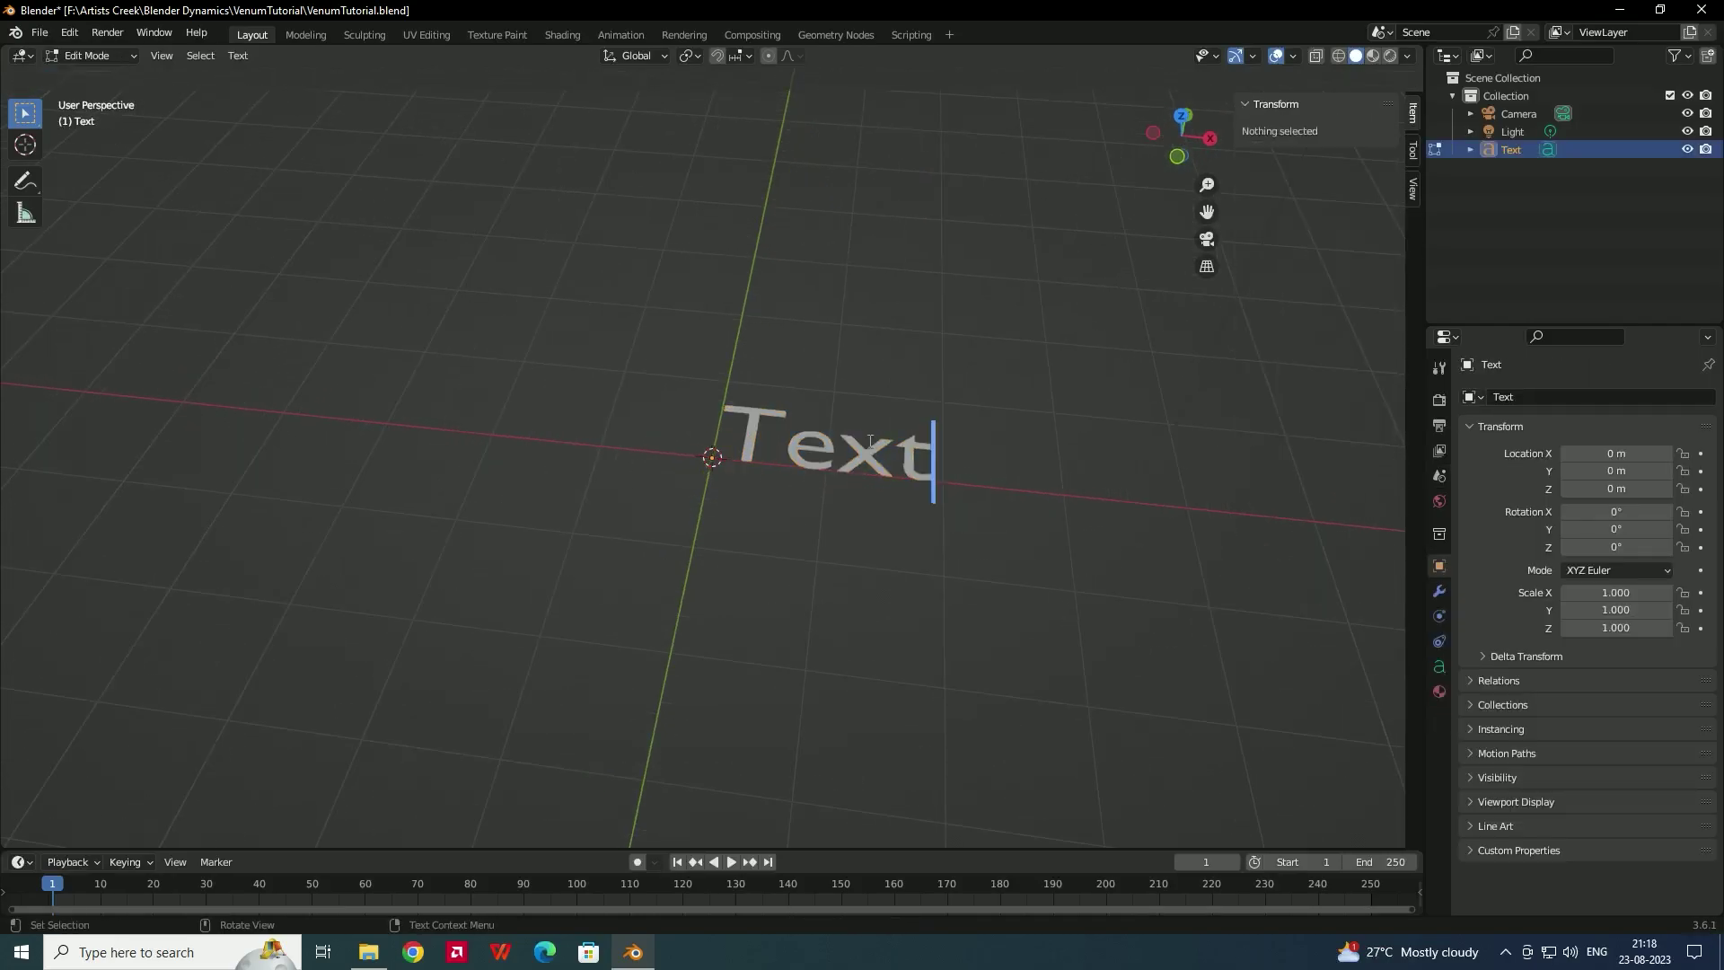
pyautogui.press('BackSpace')
pyautogui.press('BackSpace')
pyautogui.press('BackSpace')
pyautogui.press('BackSpace')
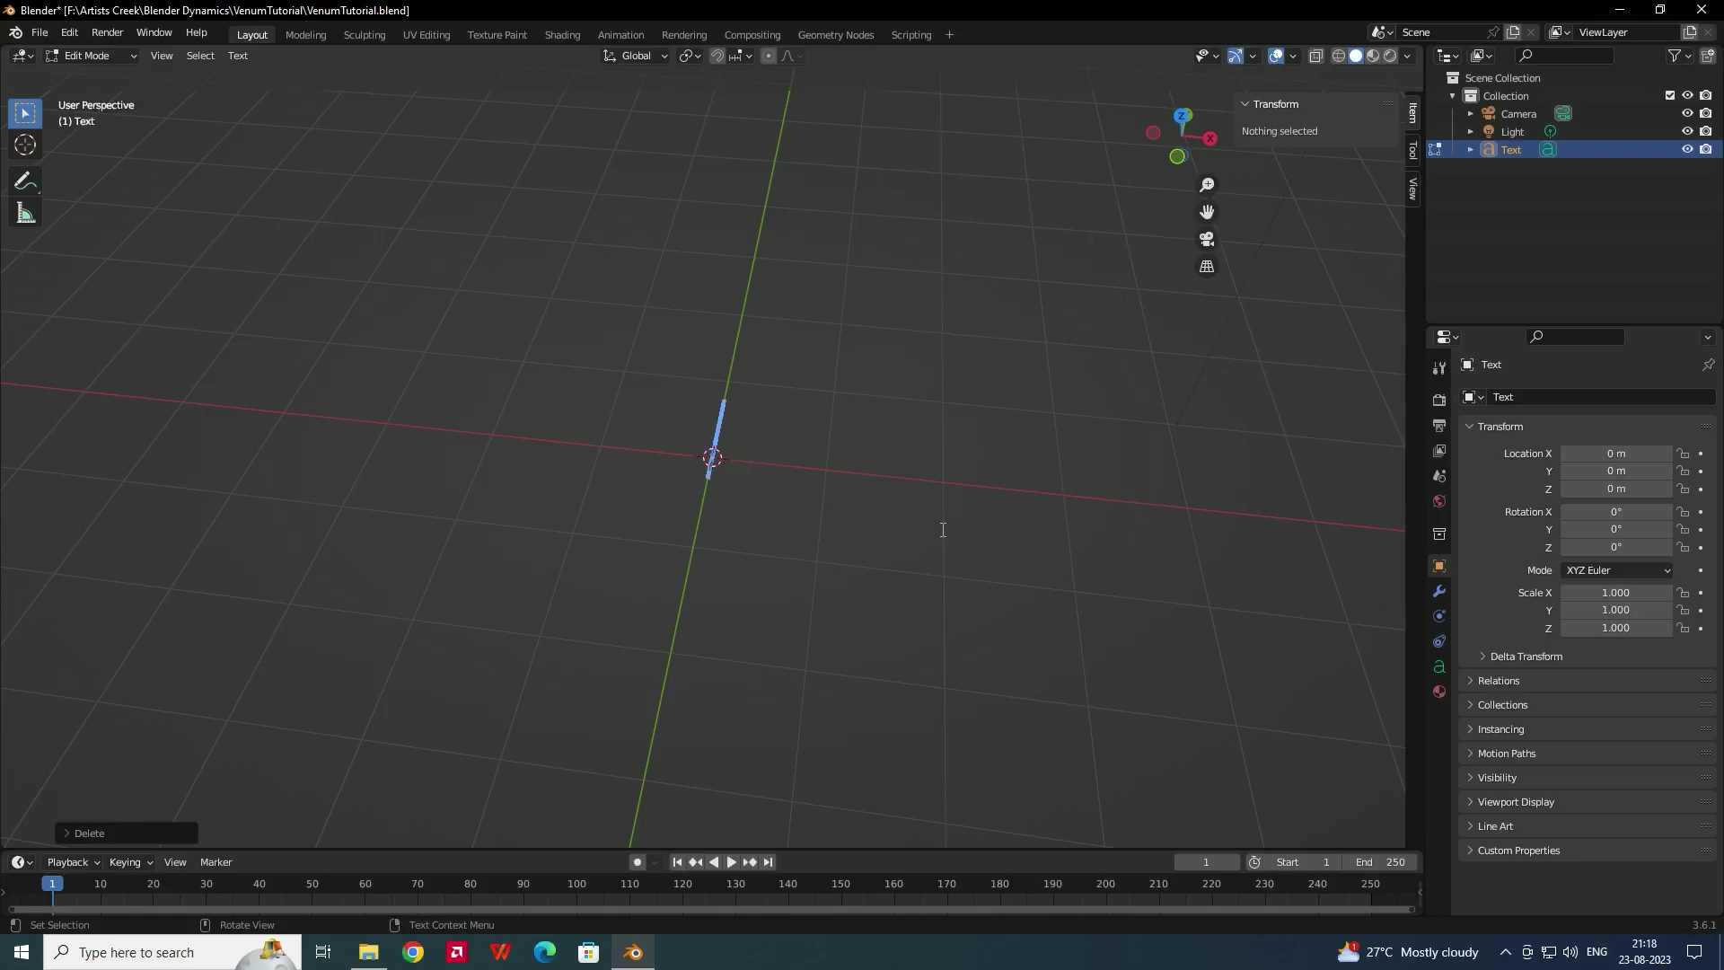
pyautogui.write('A')
pyautogui.press('Tab')
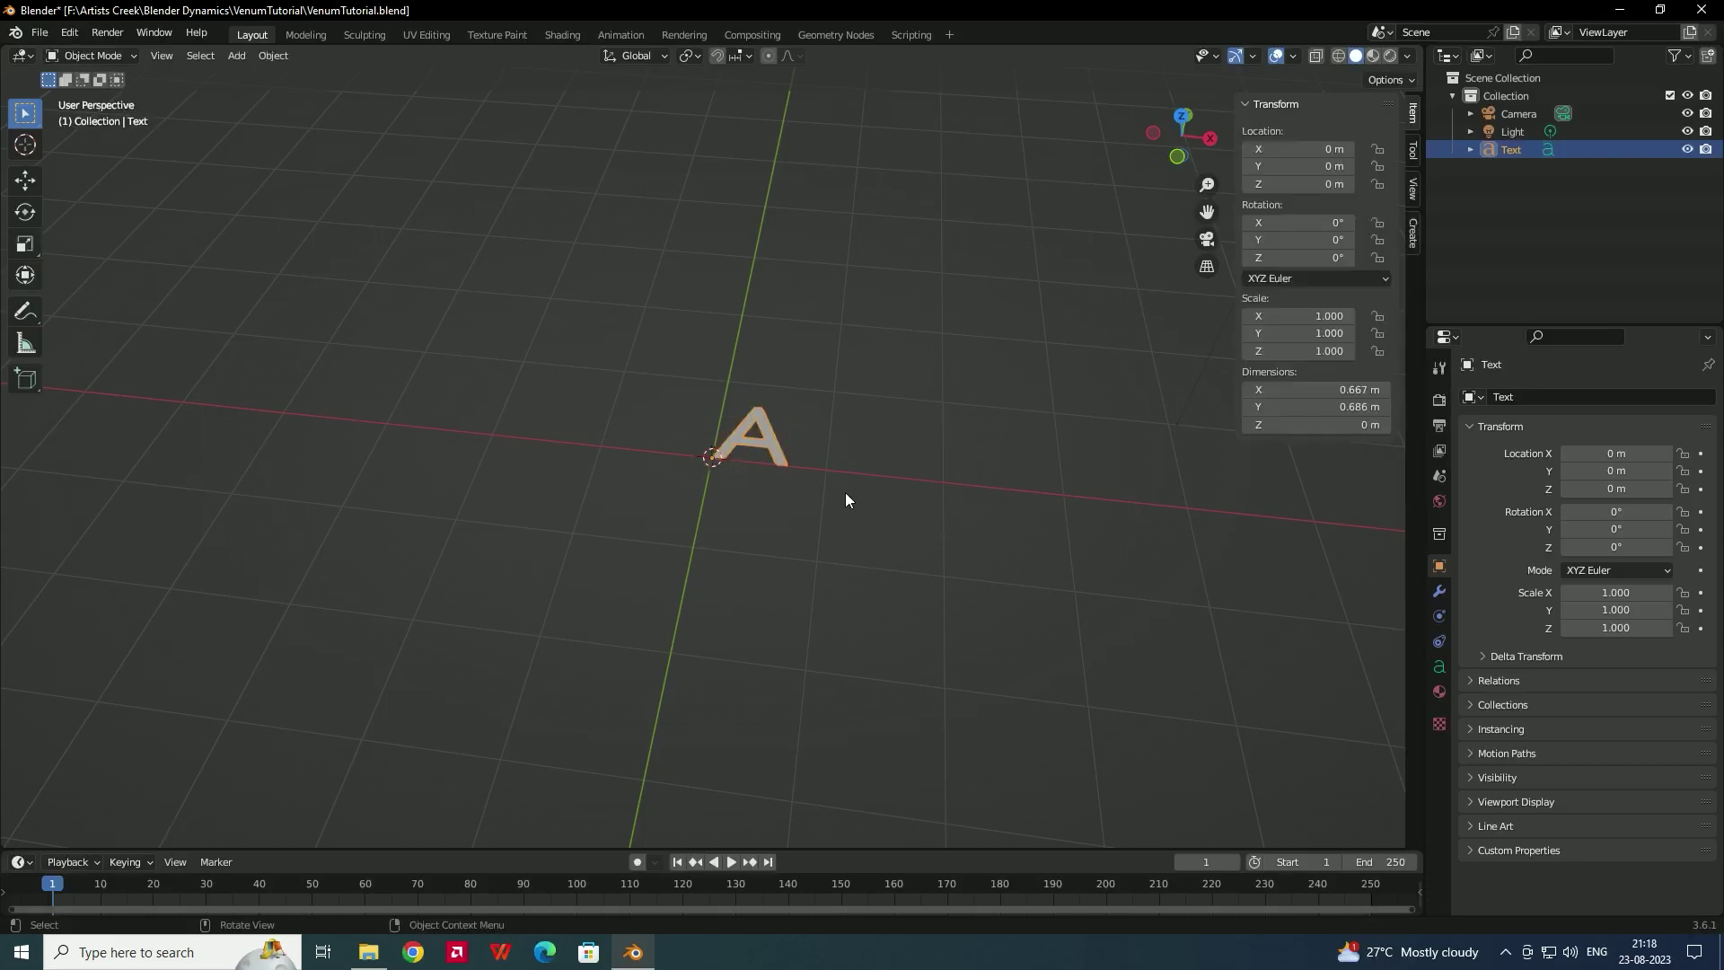
pyautogui.scroll(1, 810, 452)
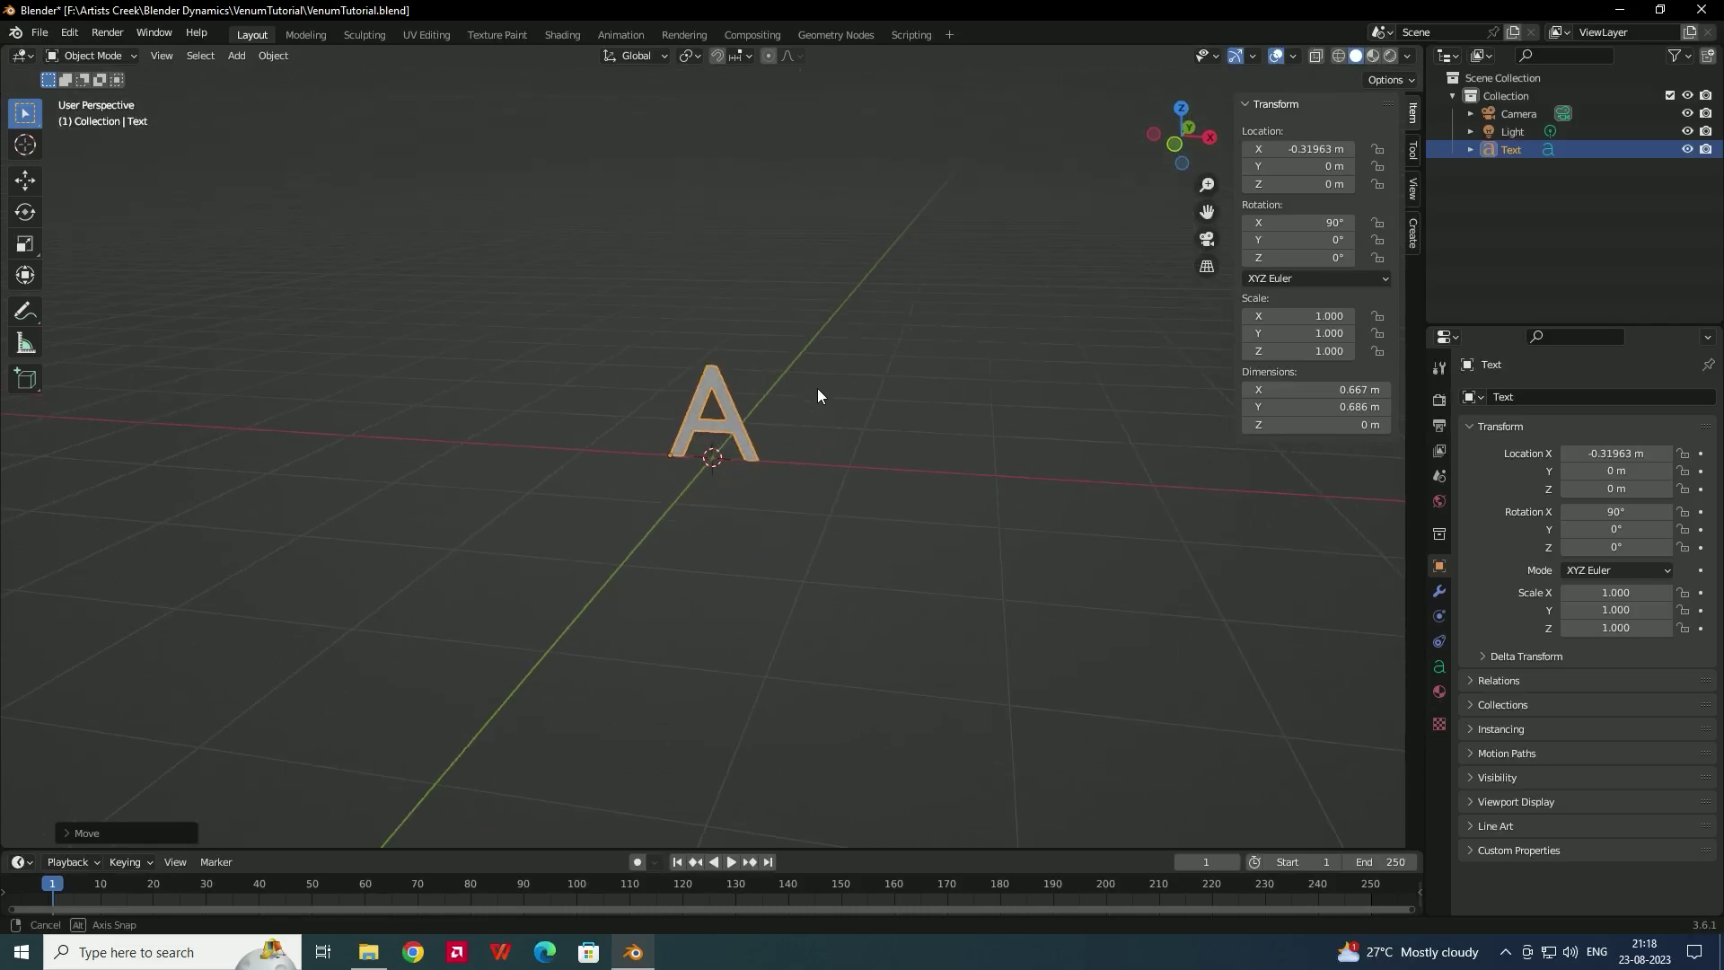
# - Extrude the letter A to 0.07 m thickness and view it from the front with the Cursor tool
pyautogui.moveTo(816, 388); pyautogui.dragTo(763, 402, button='middle')
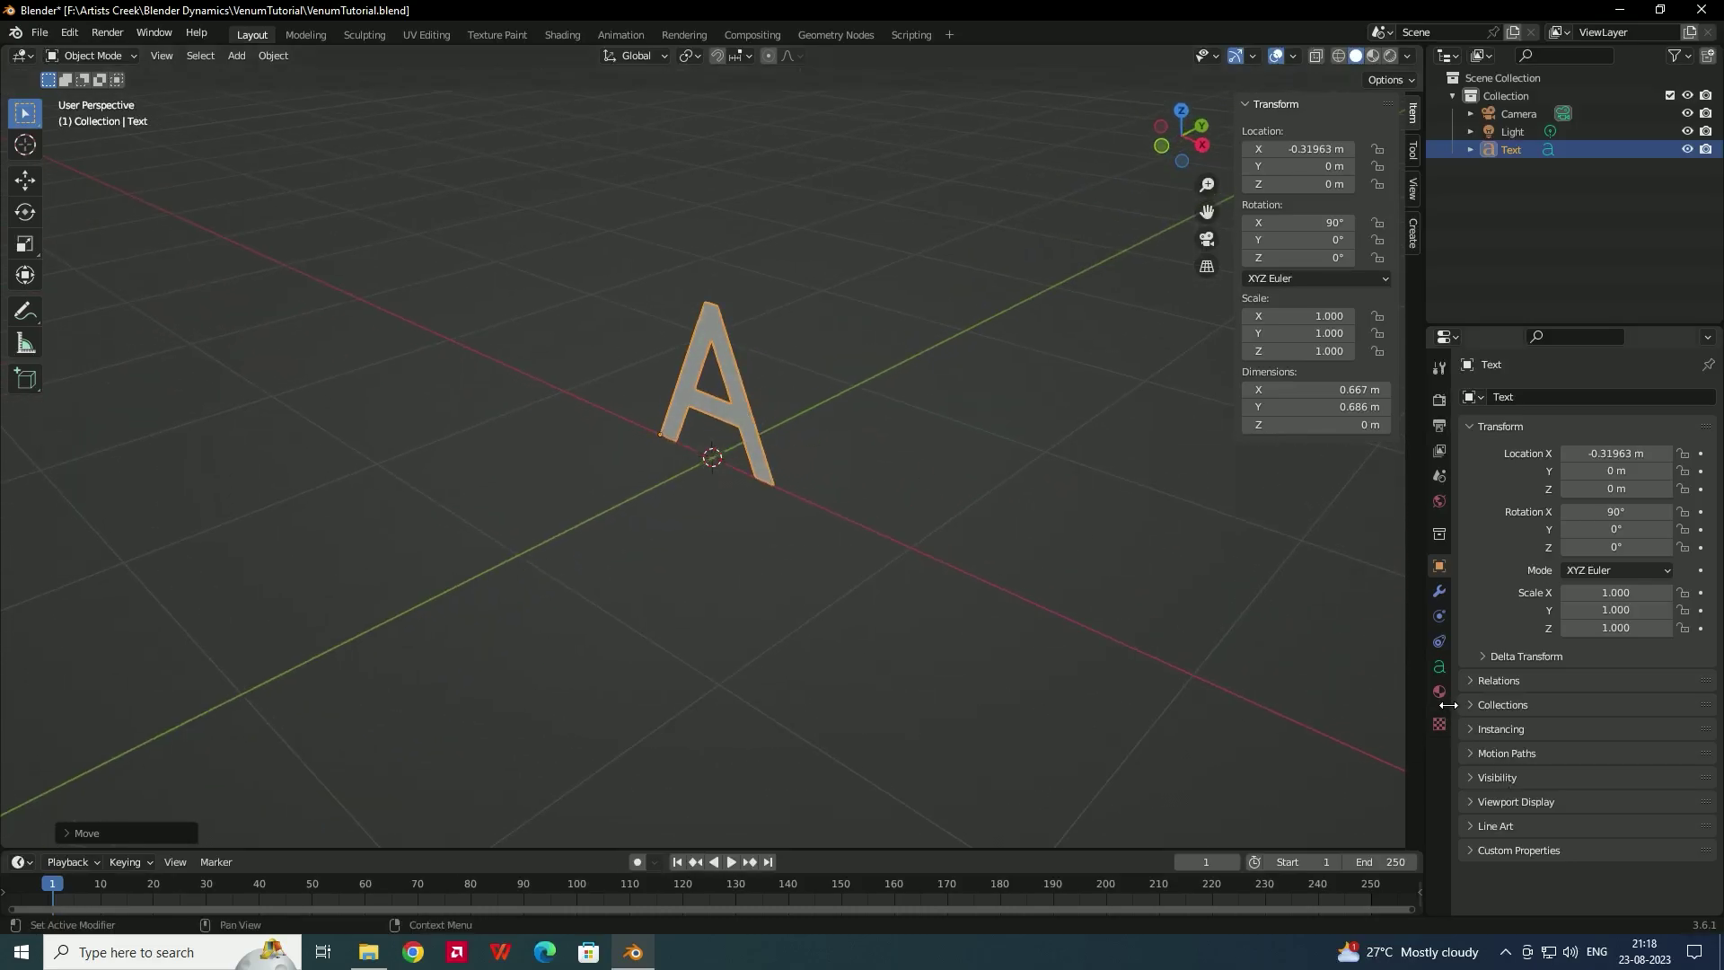
pyautogui.click(1440, 666)
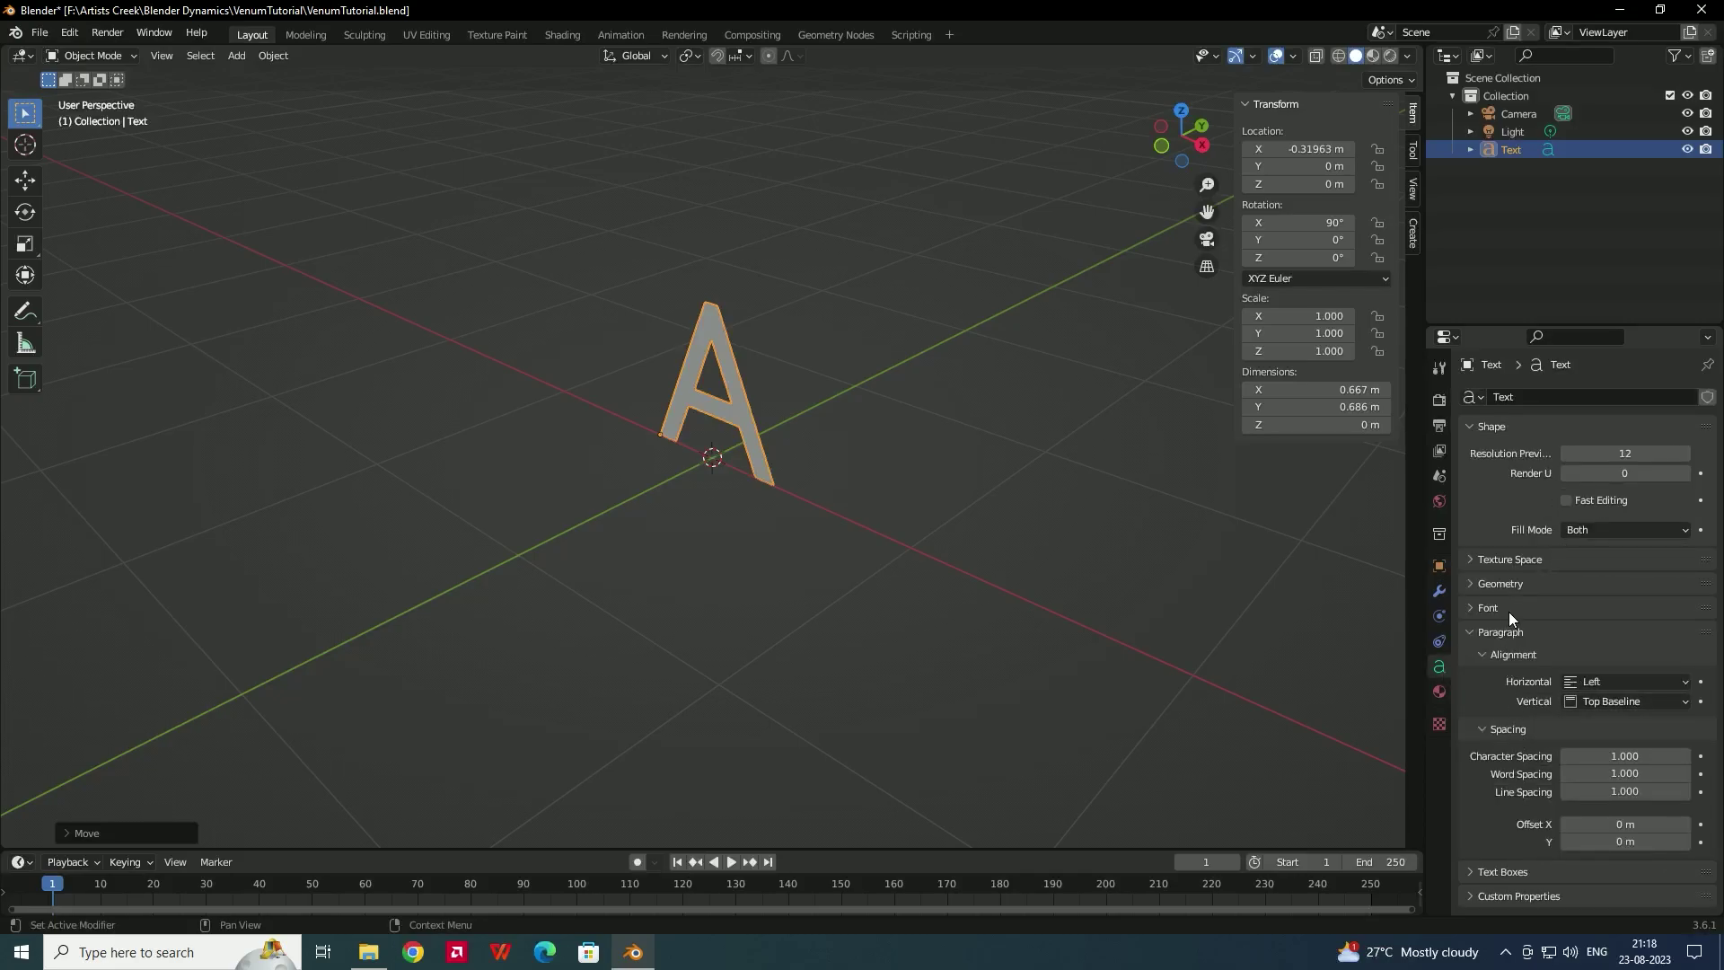
pyautogui.click(1473, 583)
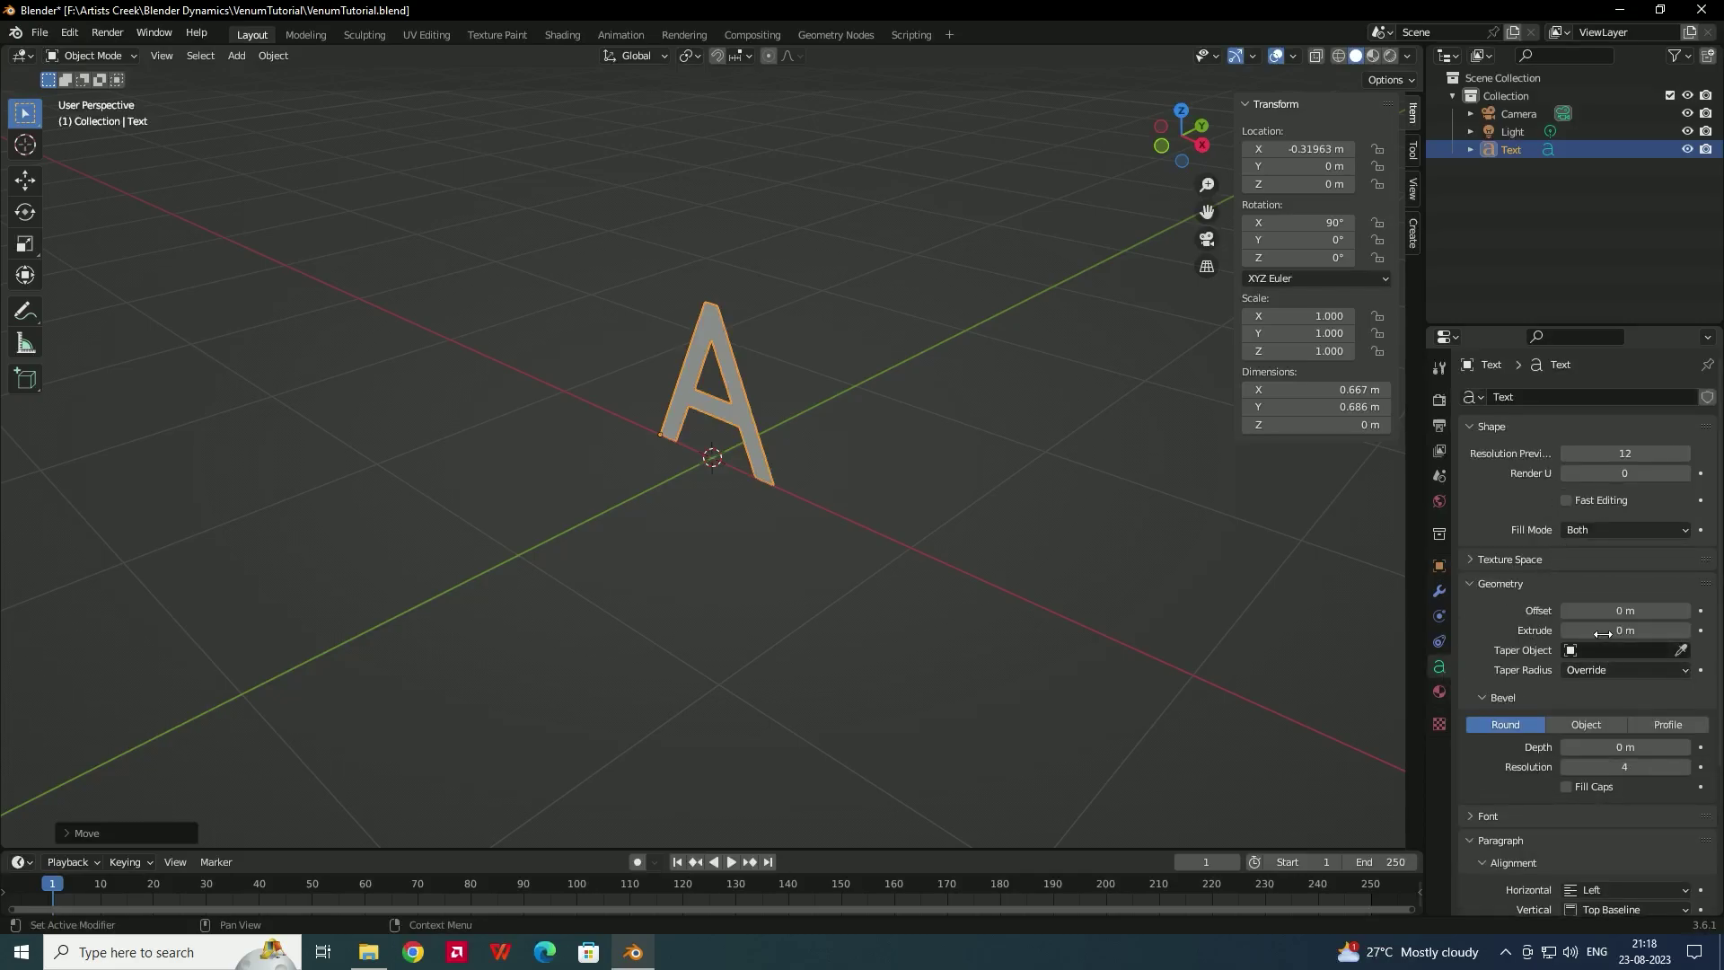
pyautogui.moveTo(1585, 630); pyautogui.dragTo(1591, 632)
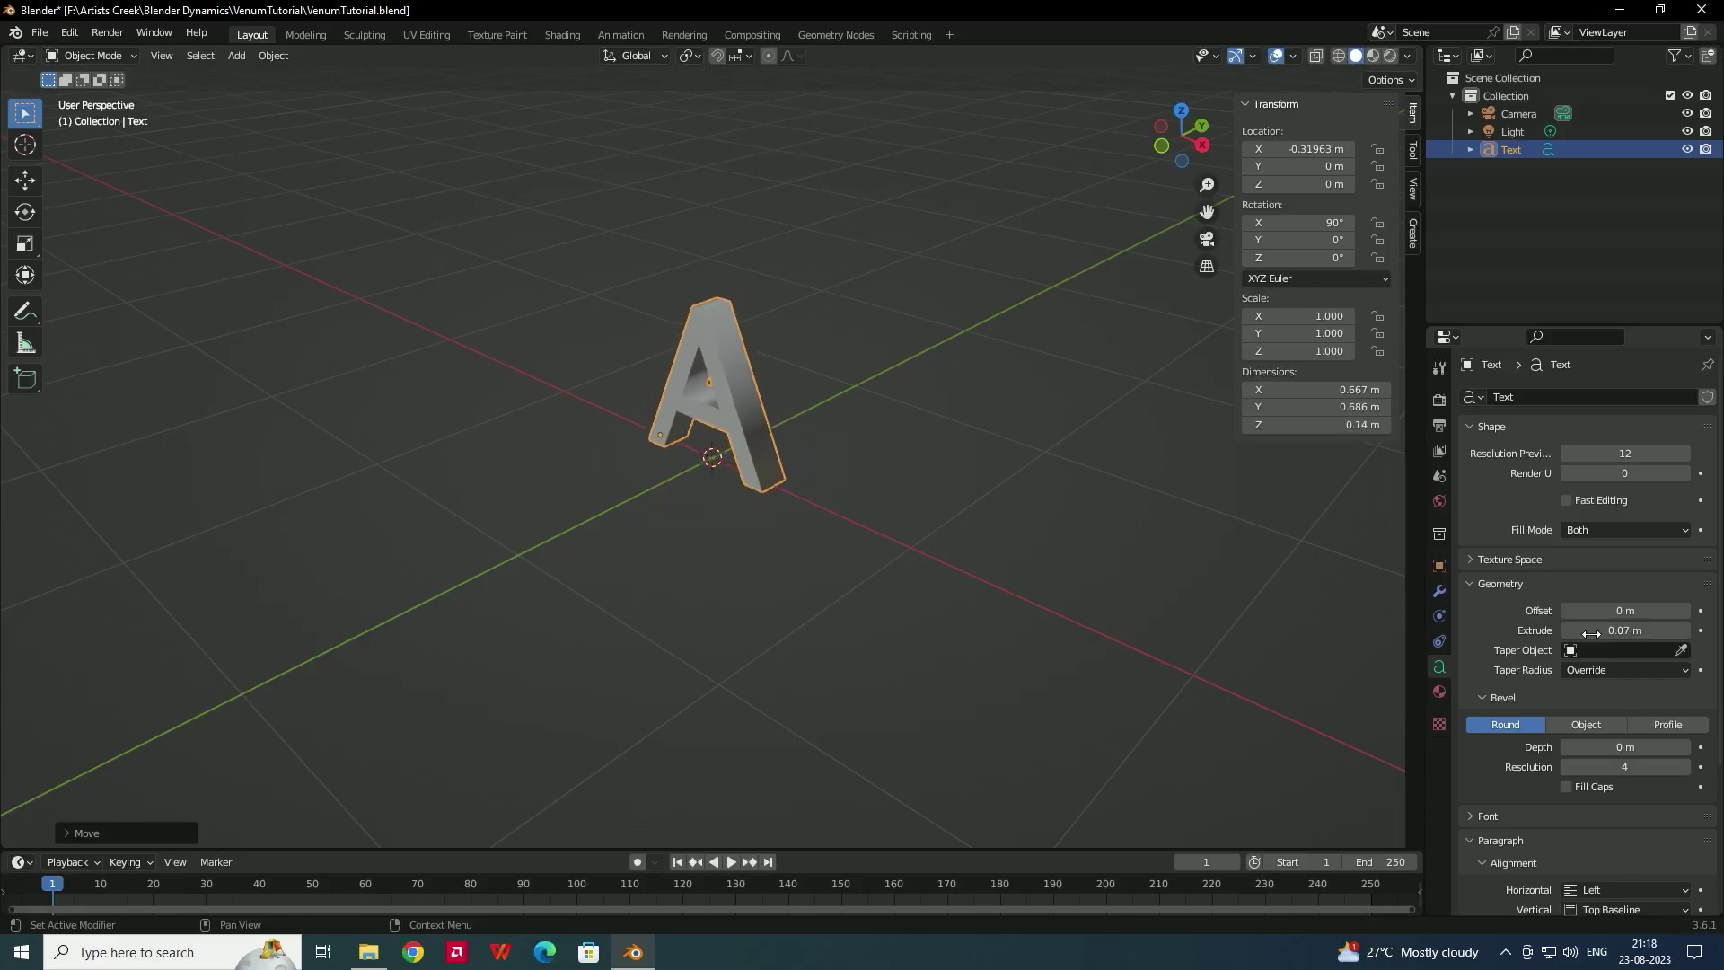
pyautogui.moveTo(885, 470); pyautogui.dragTo(752, 415, button='middle')
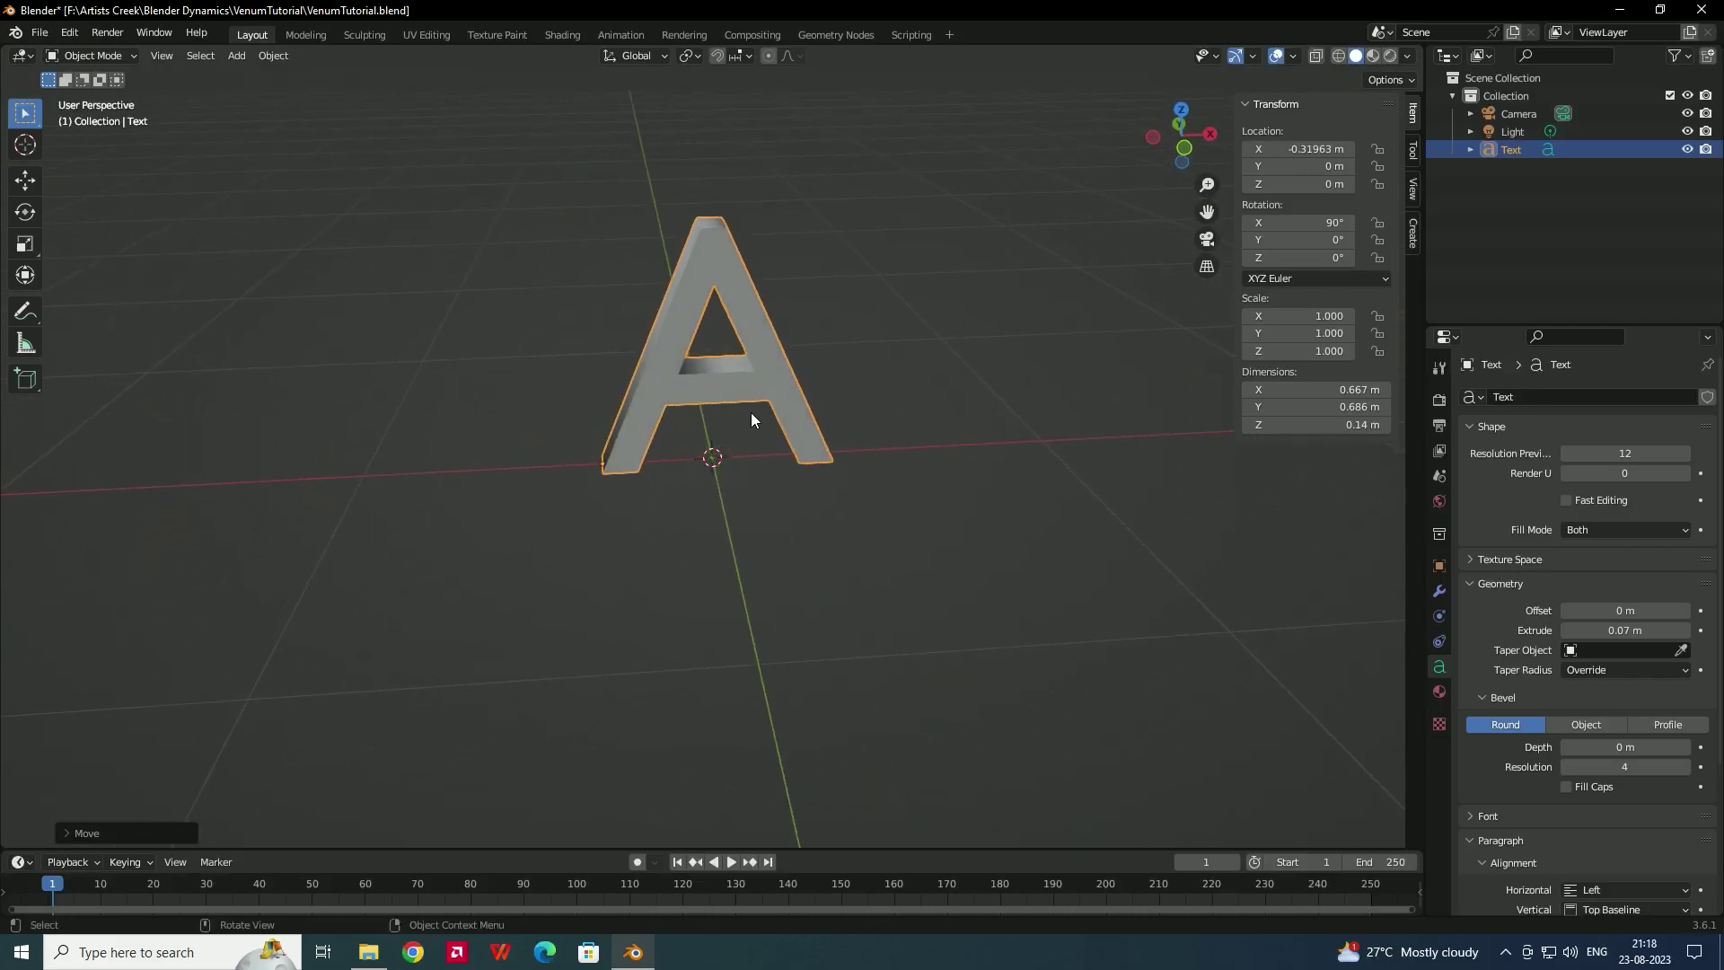
pyautogui.scroll(2, 752, 426)
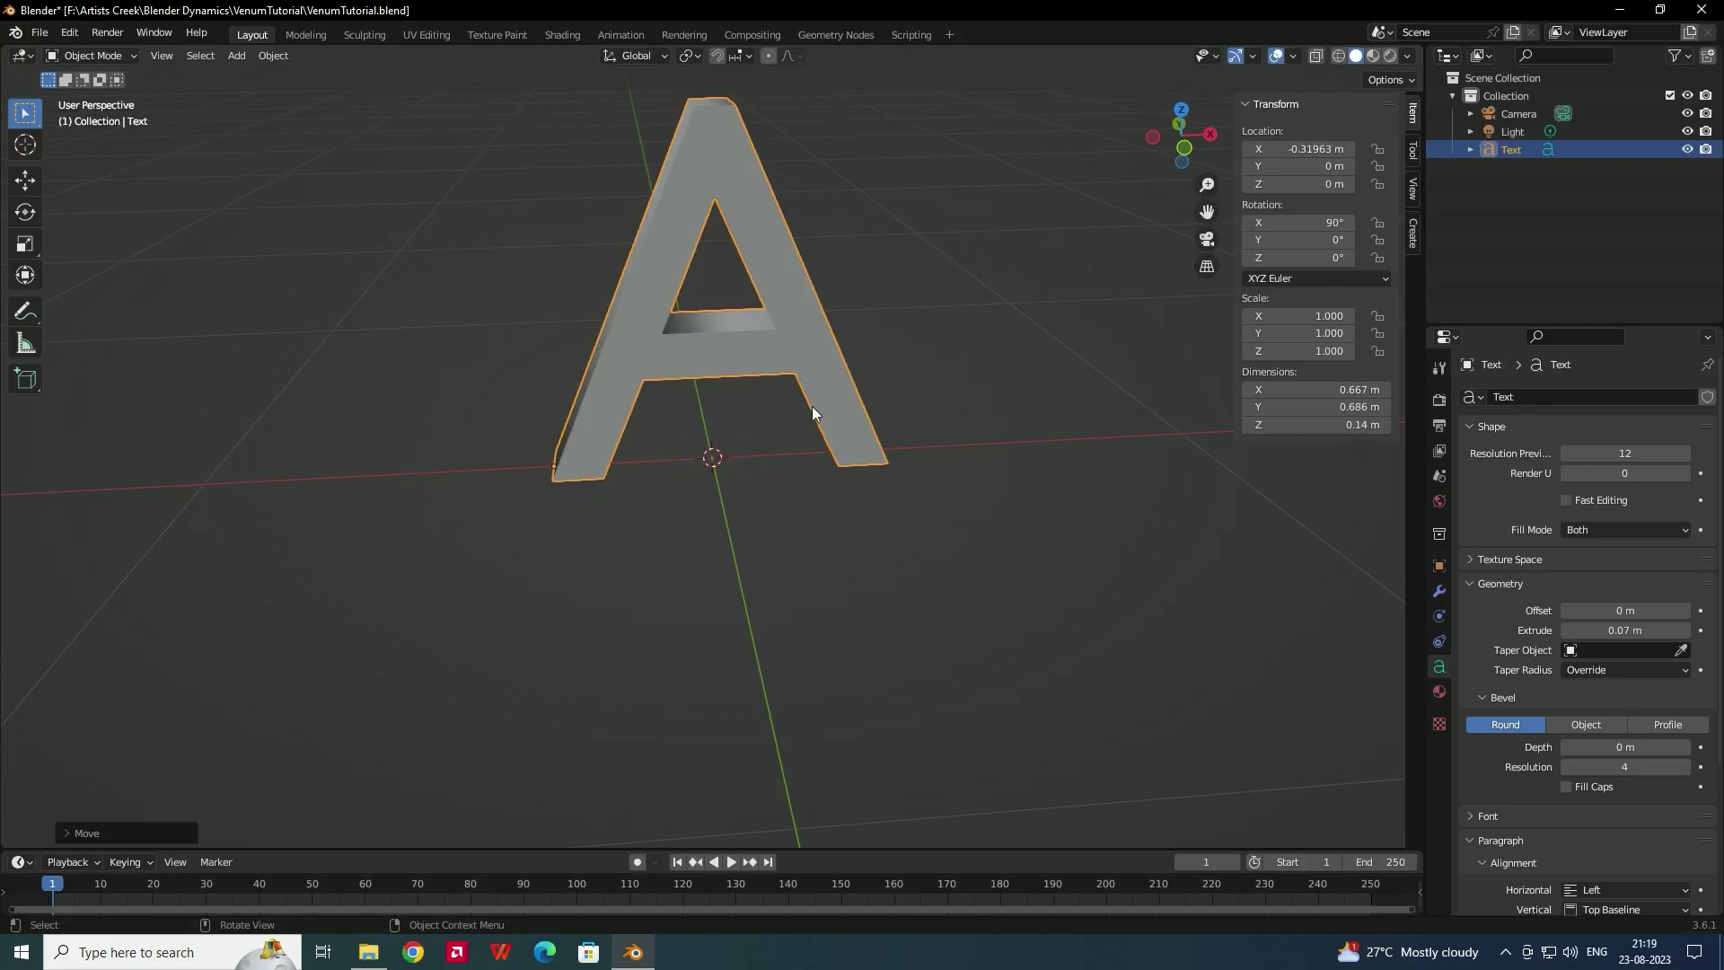
pyautogui.moveTo(810, 407); pyautogui.dragTo(774, 424, button='middle')
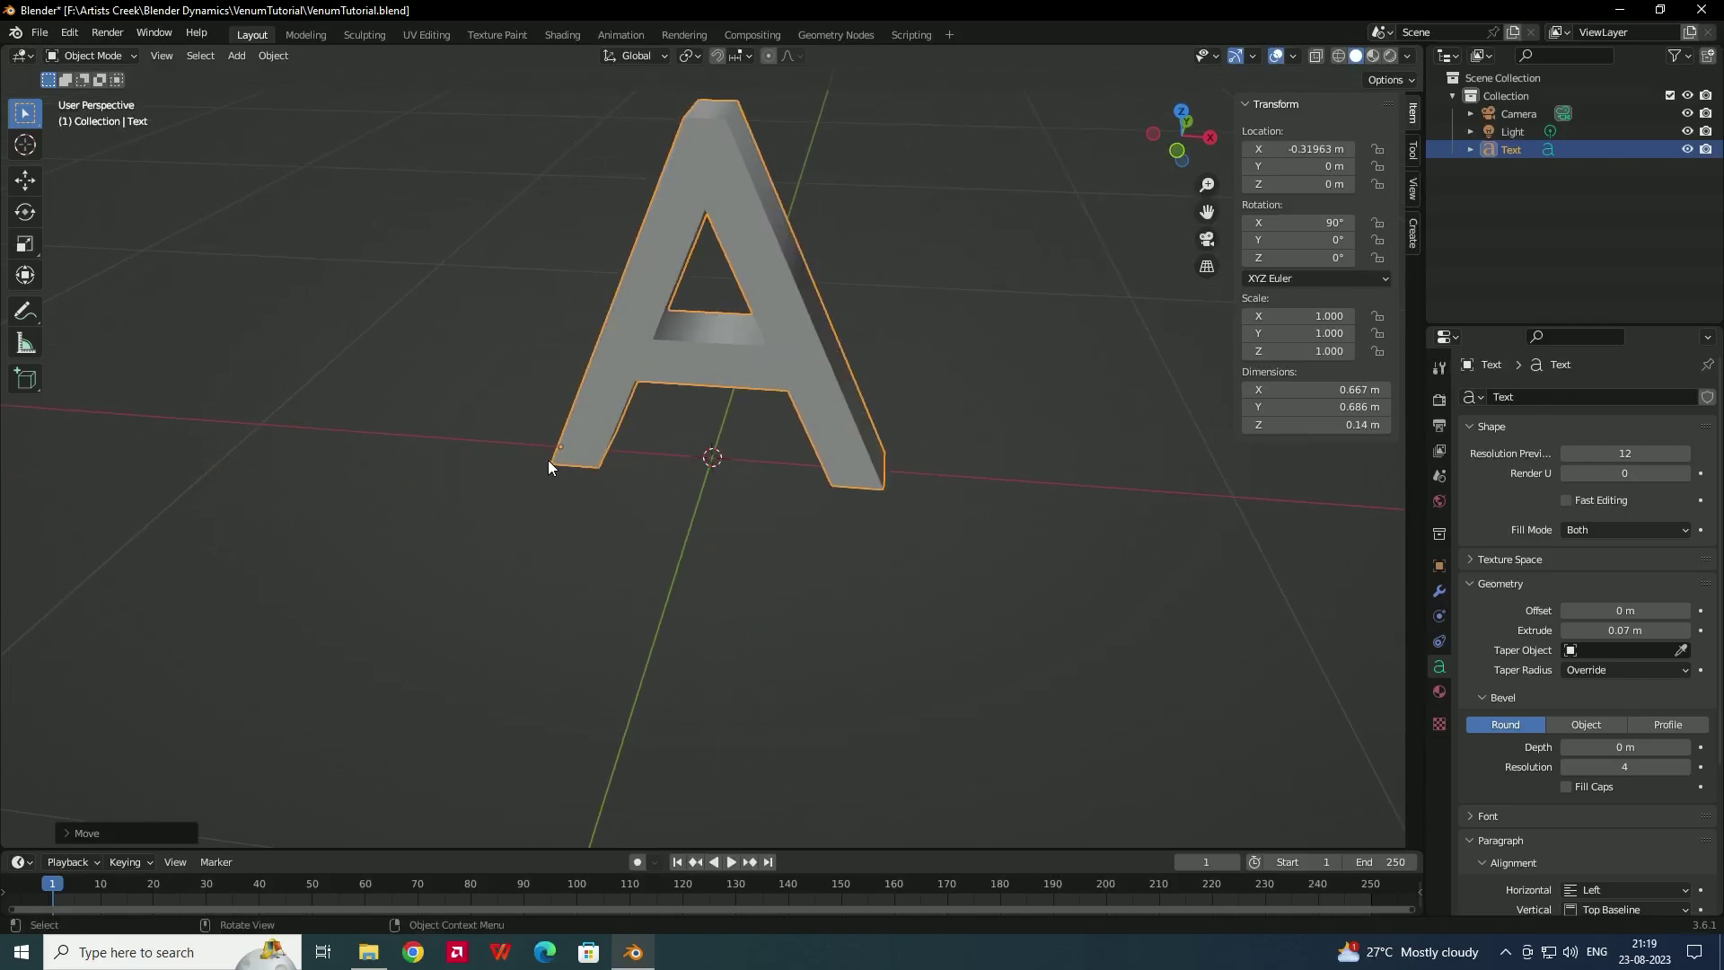
pyautogui.moveTo(715, 444); pyautogui.dragTo(724, 451, button='middle')
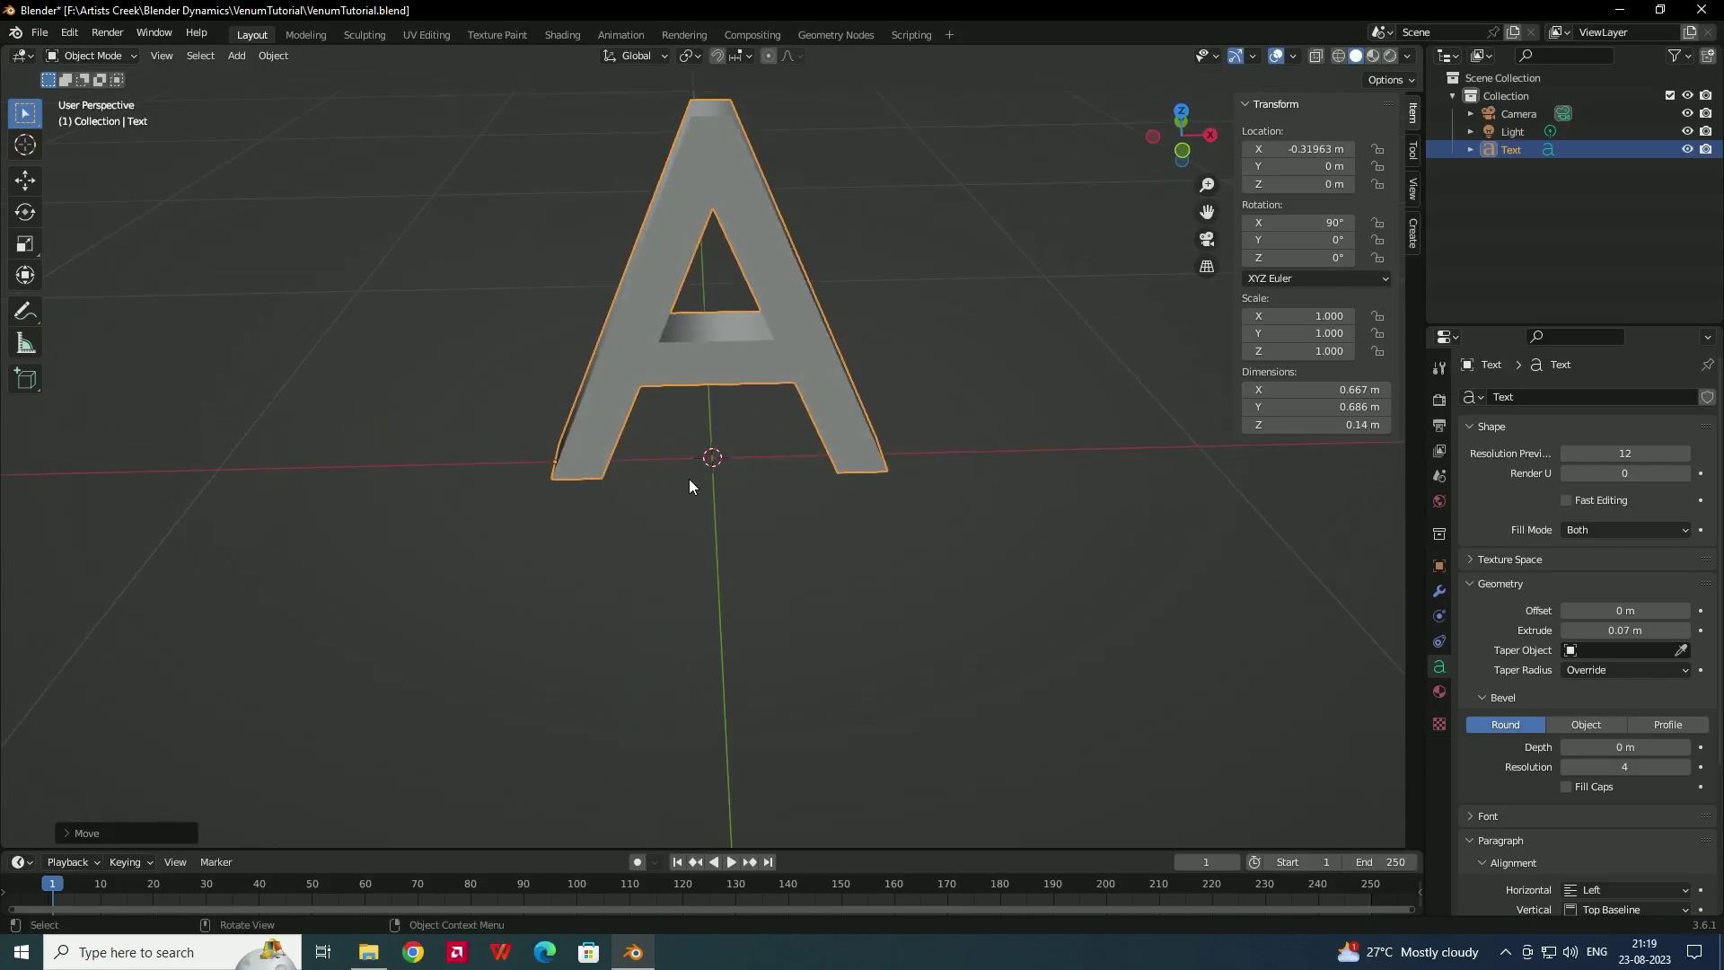
pyautogui.click(24, 145)
# - Place the 3D cursor at the A's bottom-left corner and return to the Select tool
pyautogui.click(548, 476)
pyautogui.press('w')
pyautogui.moveTo(585, 473); pyautogui.dragTo(626, 420, button='middle')
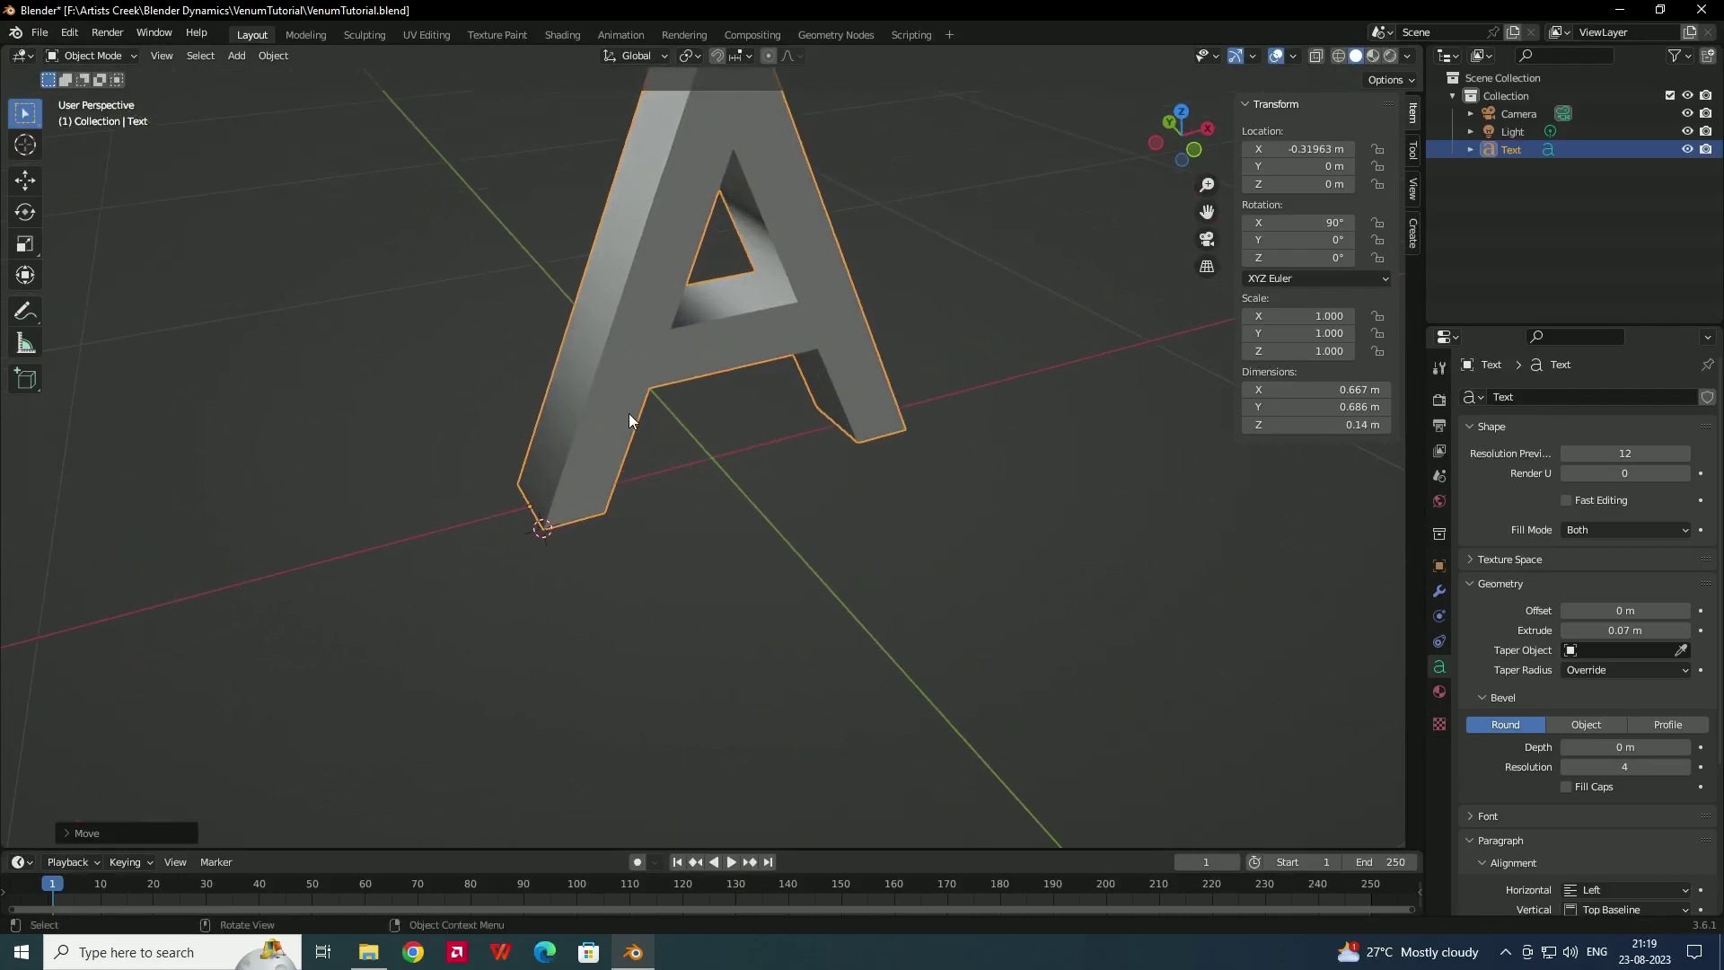
pyautogui.moveTo(828, 455); pyautogui.dragTo(842, 409, button='middle')
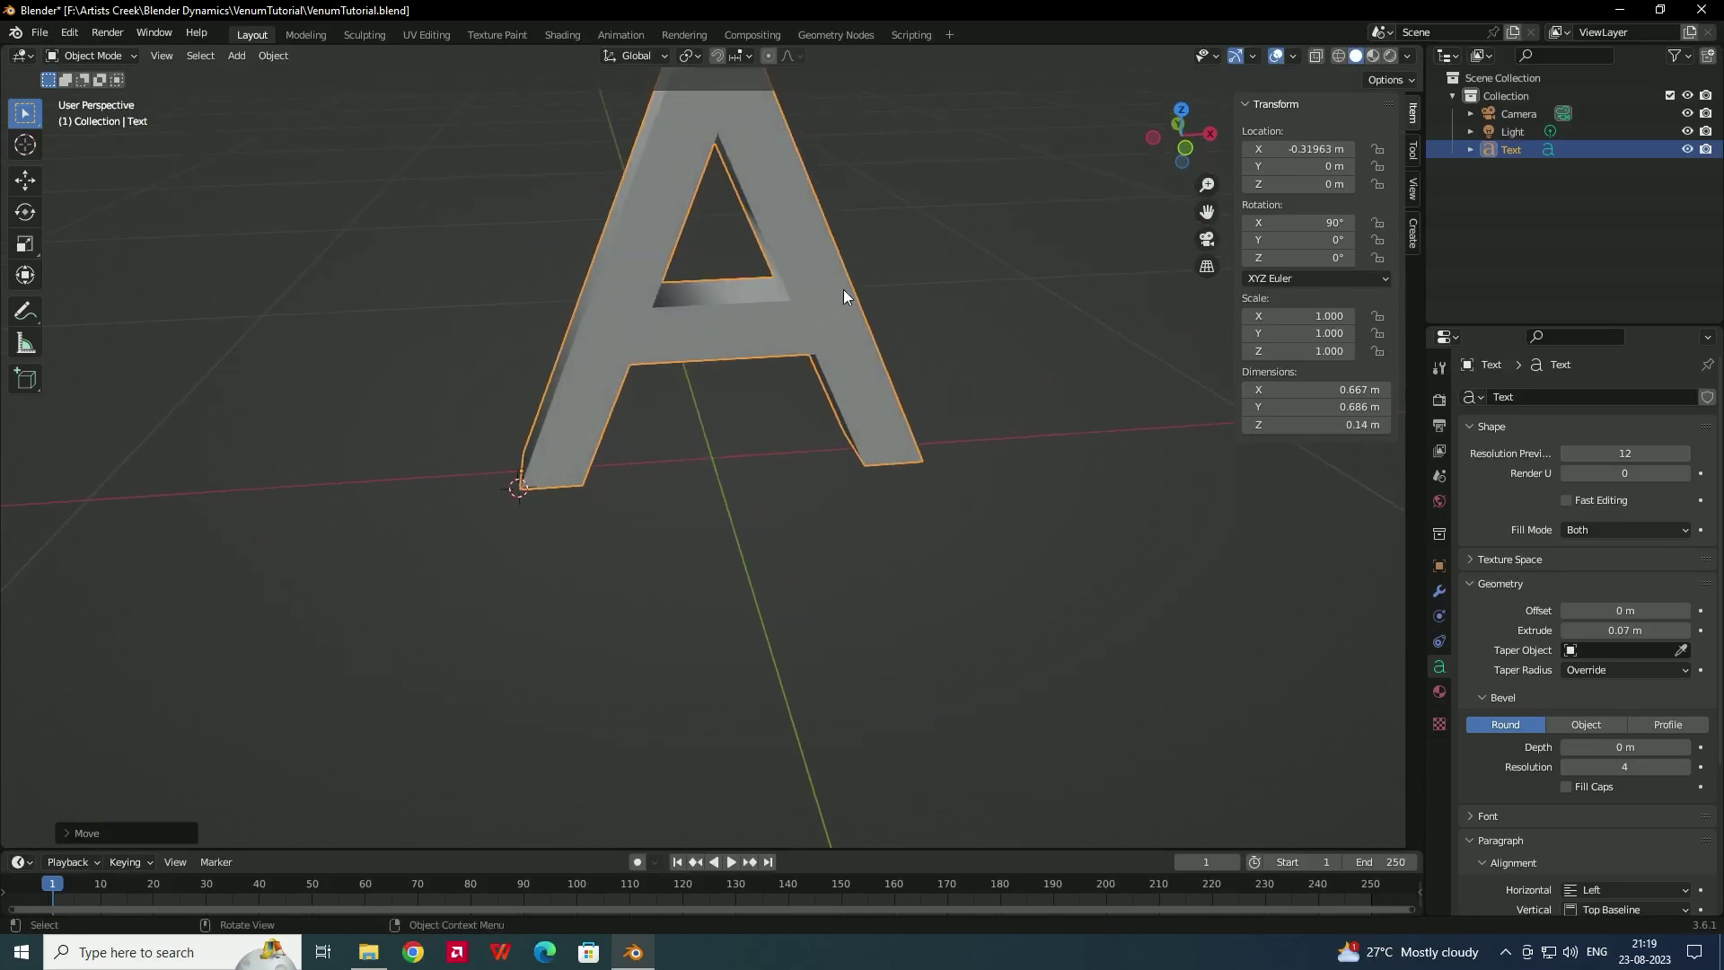
# - Show the Ivy Generator settings in the sidebar's Create tab
pyautogui.click(1415, 226)
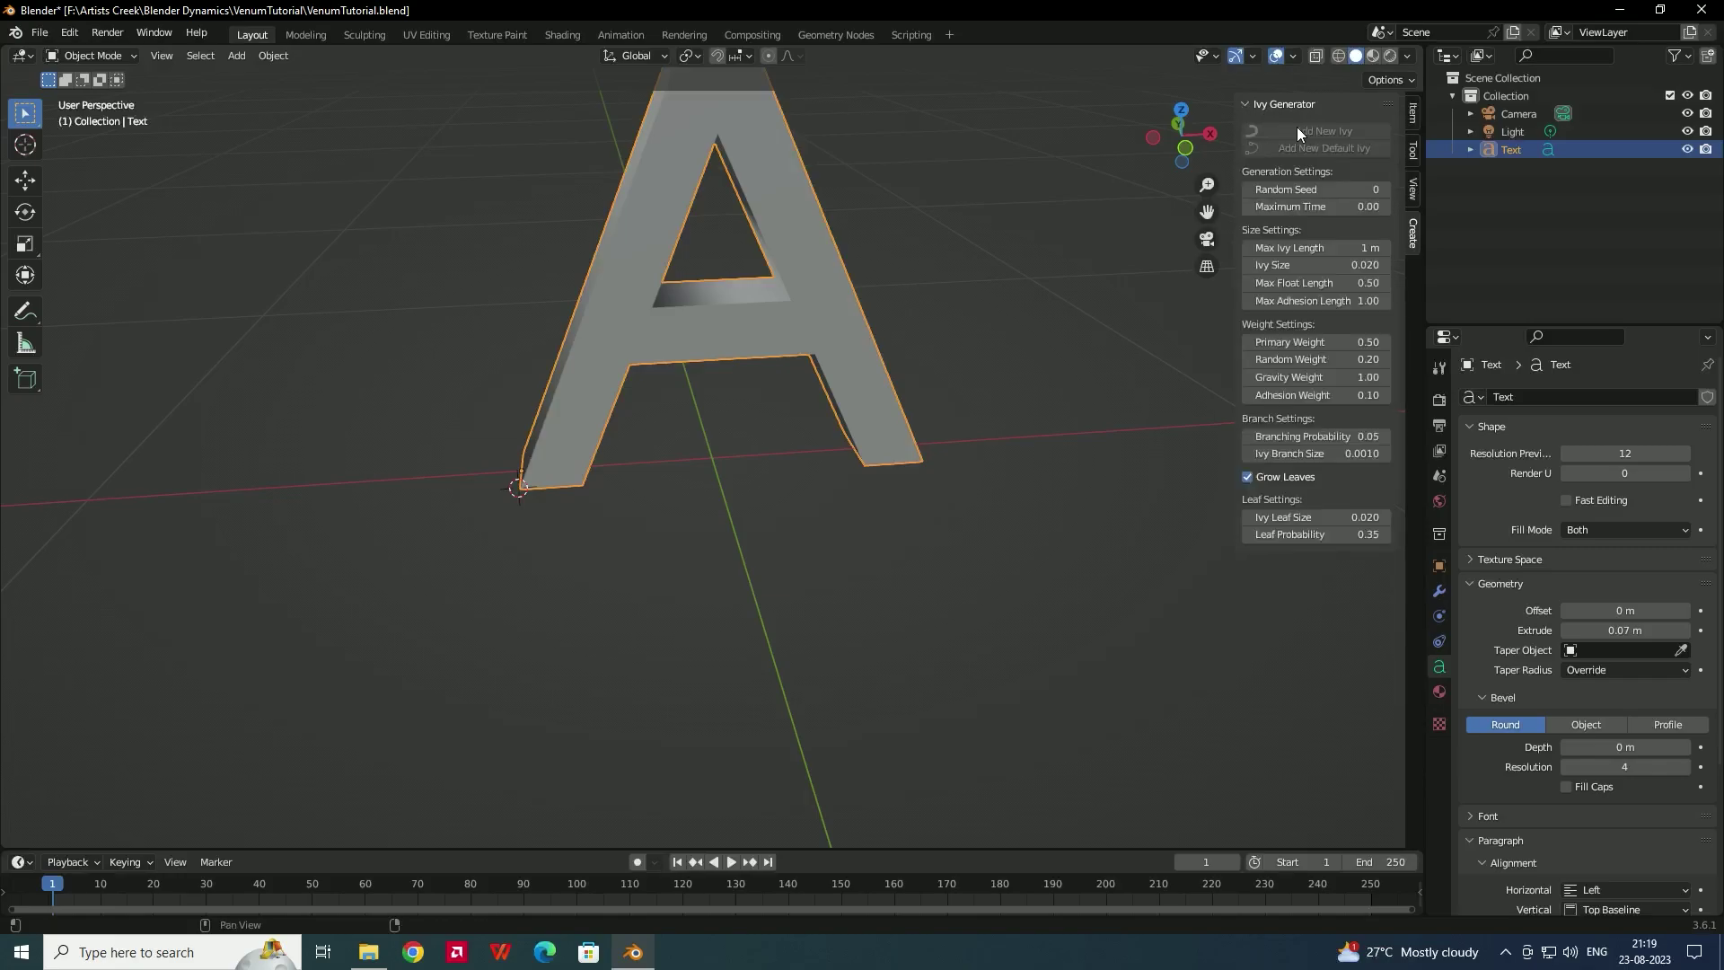
pyautogui.moveTo(1194, 161); pyautogui.dragTo(1176, 234, button='middle')
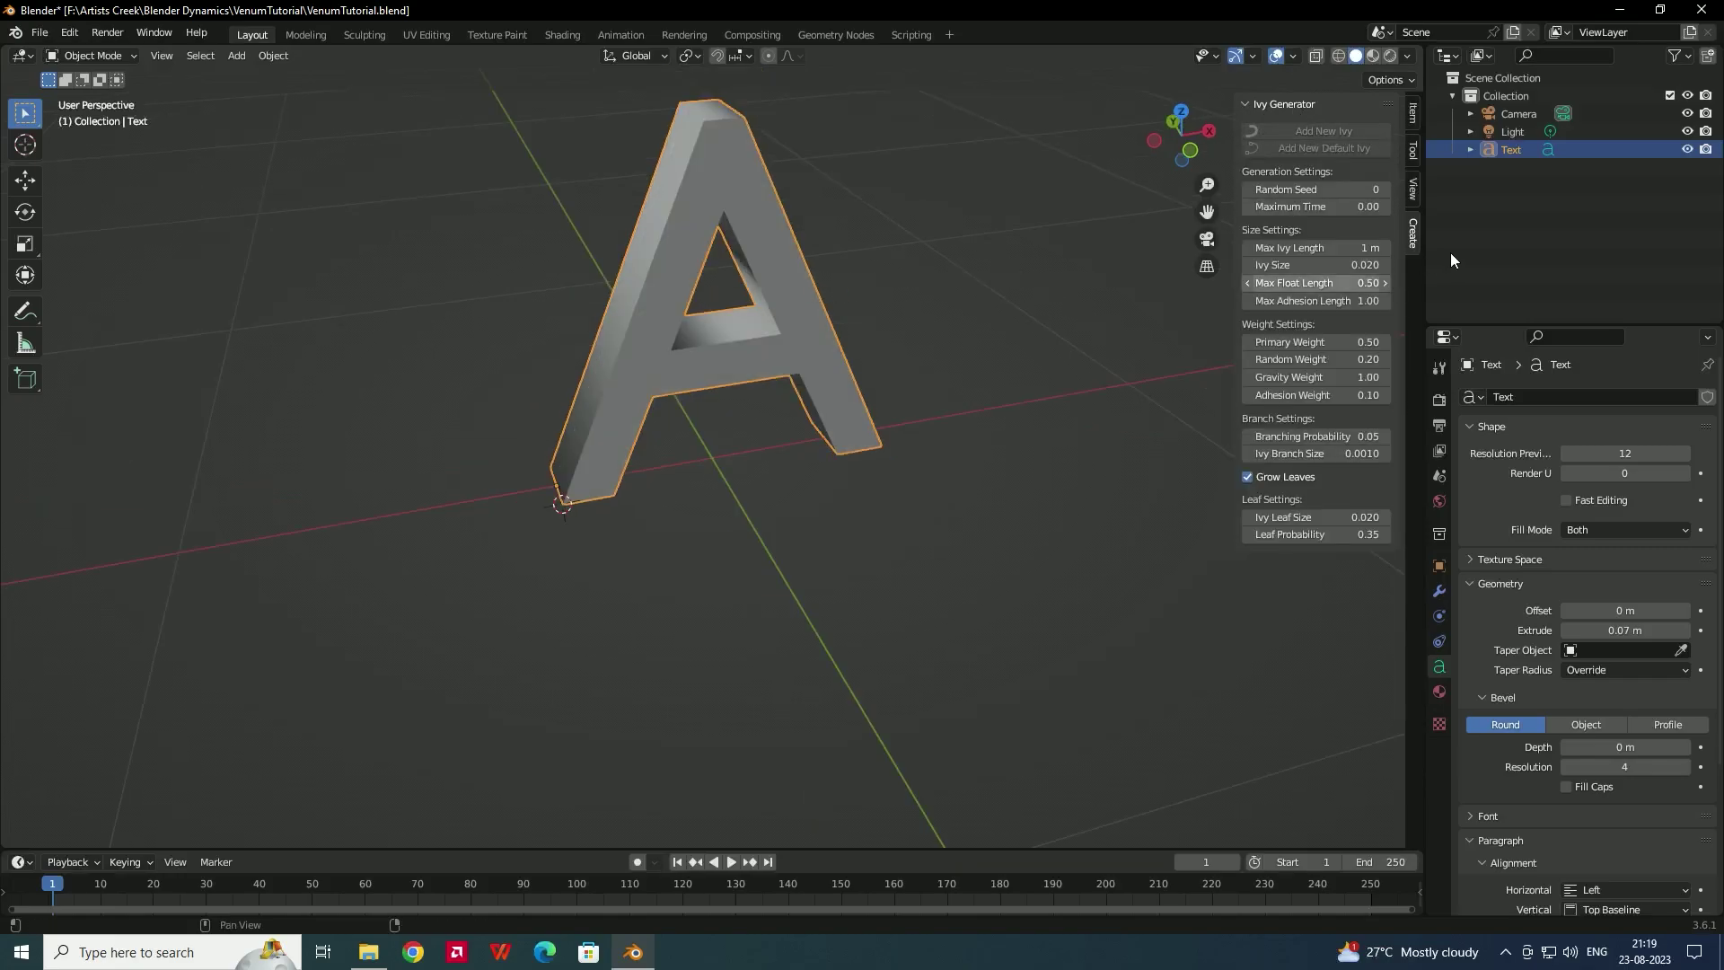
pyautogui.moveTo(954, 275); pyautogui.dragTo(1032, 208, button='middle')
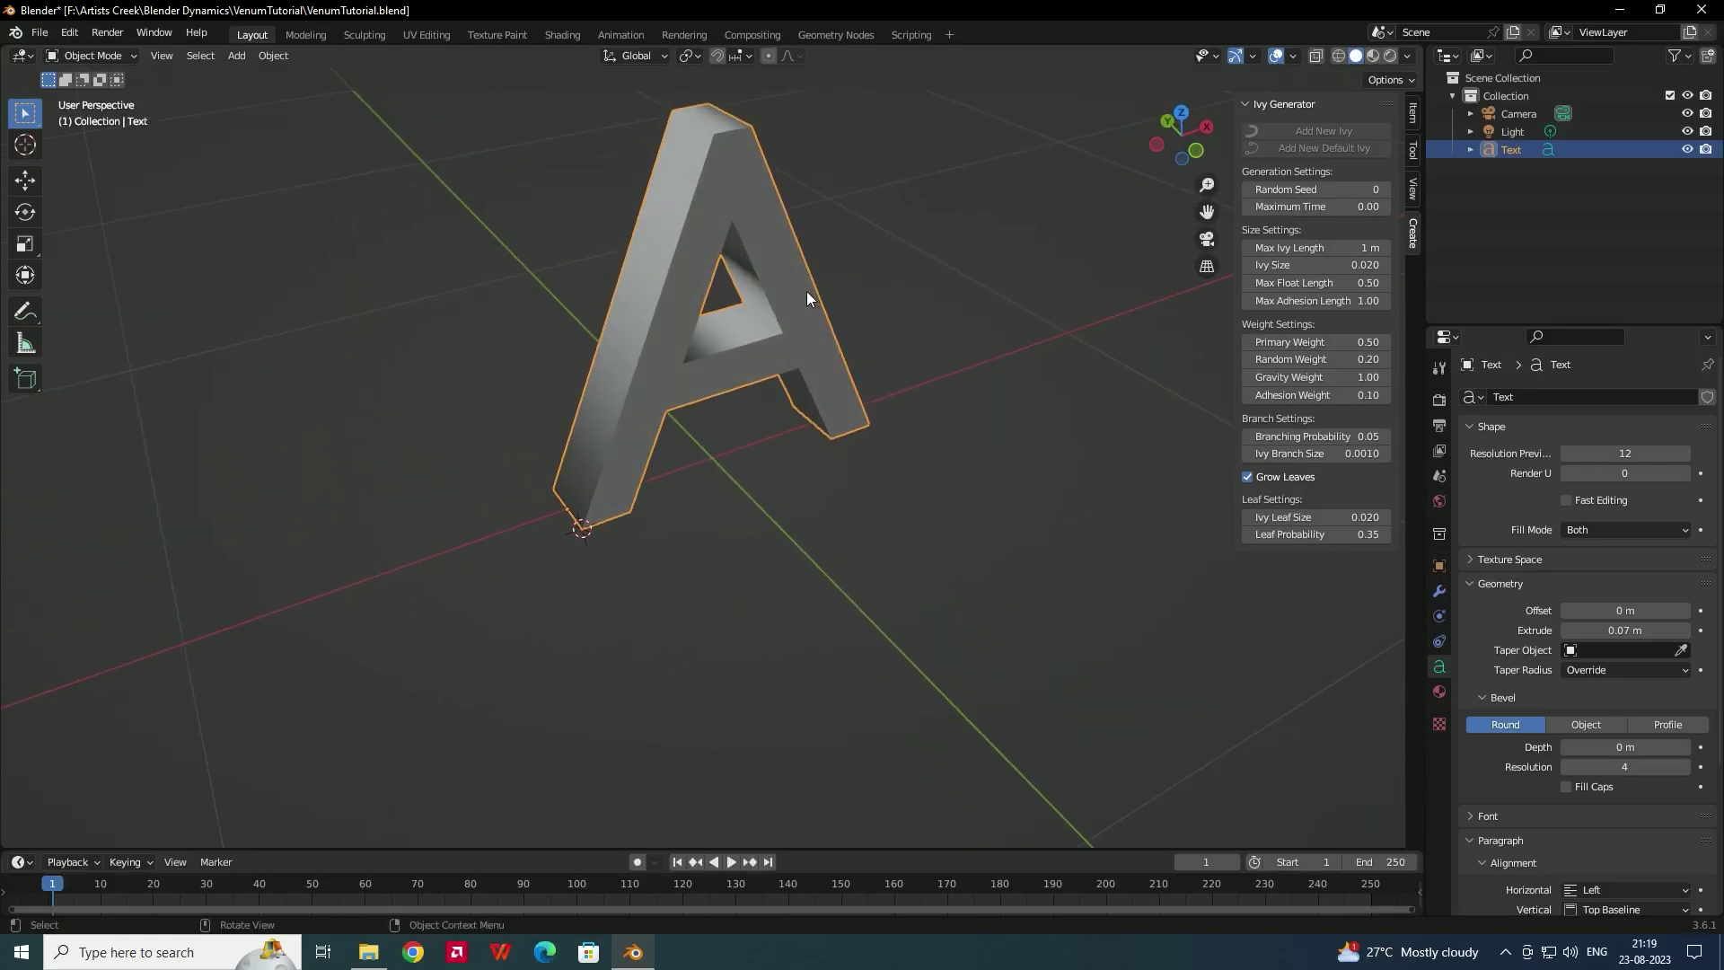
# - Convert the text A into a mesh
pyautogui.rightClick(778, 264)
pyautogui.moveTo(729, 310)
pyautogui.click(874, 329)
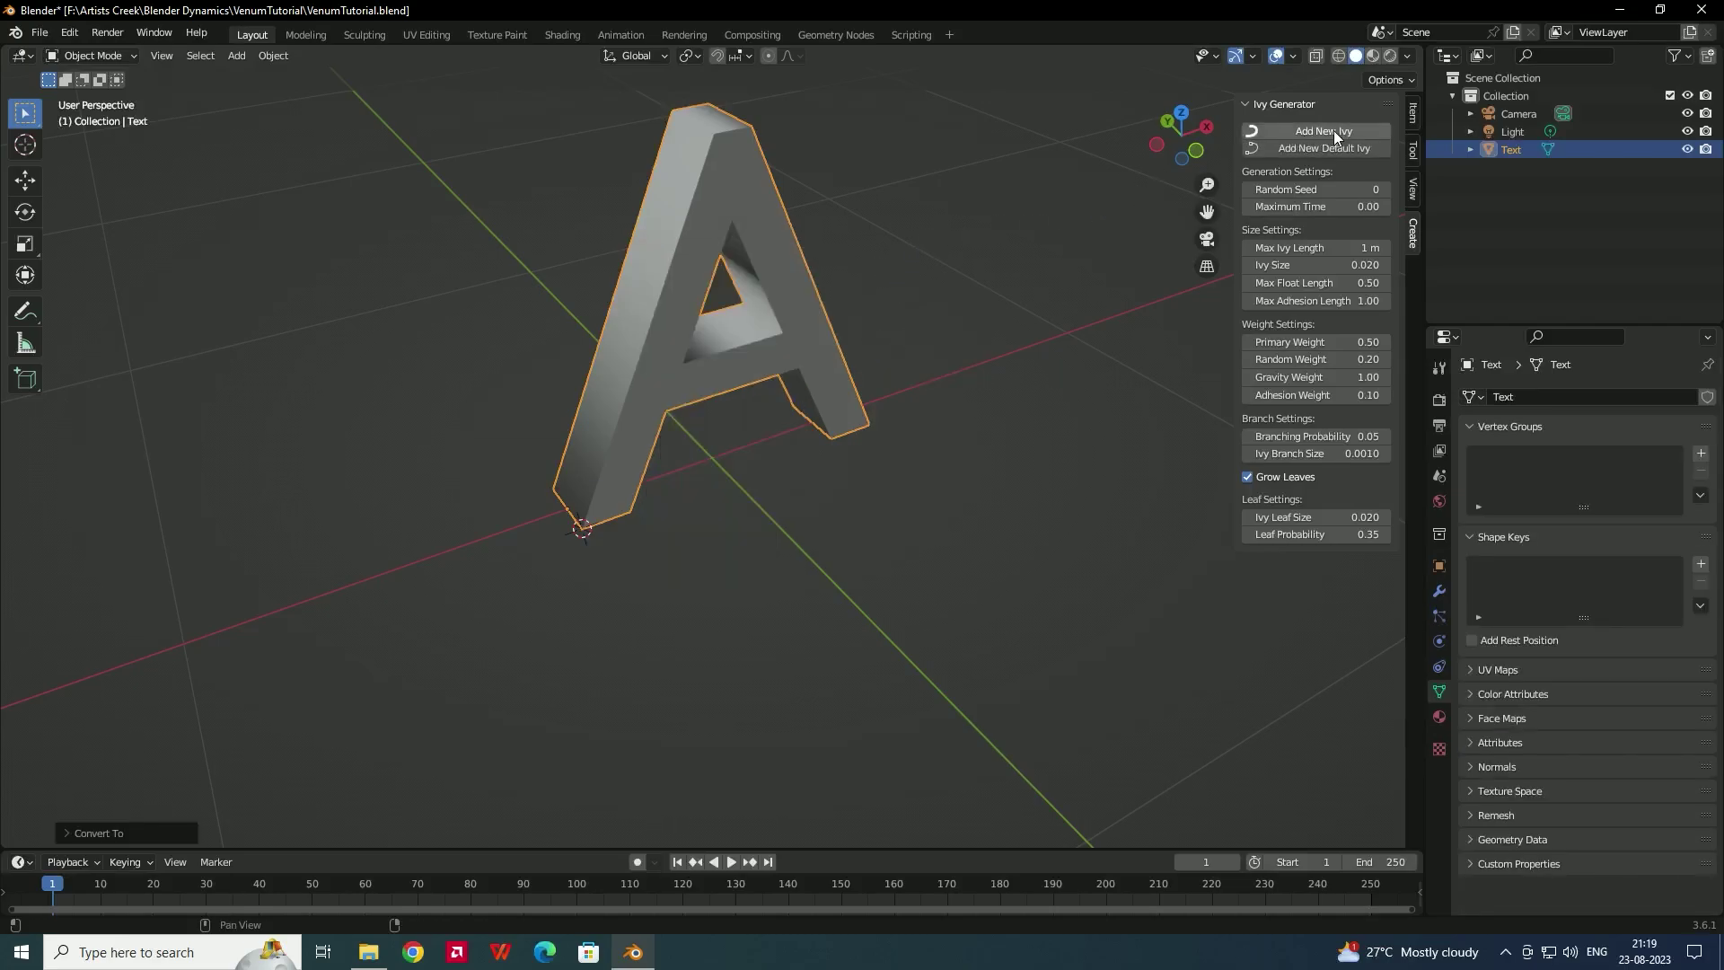
# - Reselect the A mesh and grow new leafy ivy up its left leg
pyautogui.click(894, 239)
pyautogui.click(806, 329)
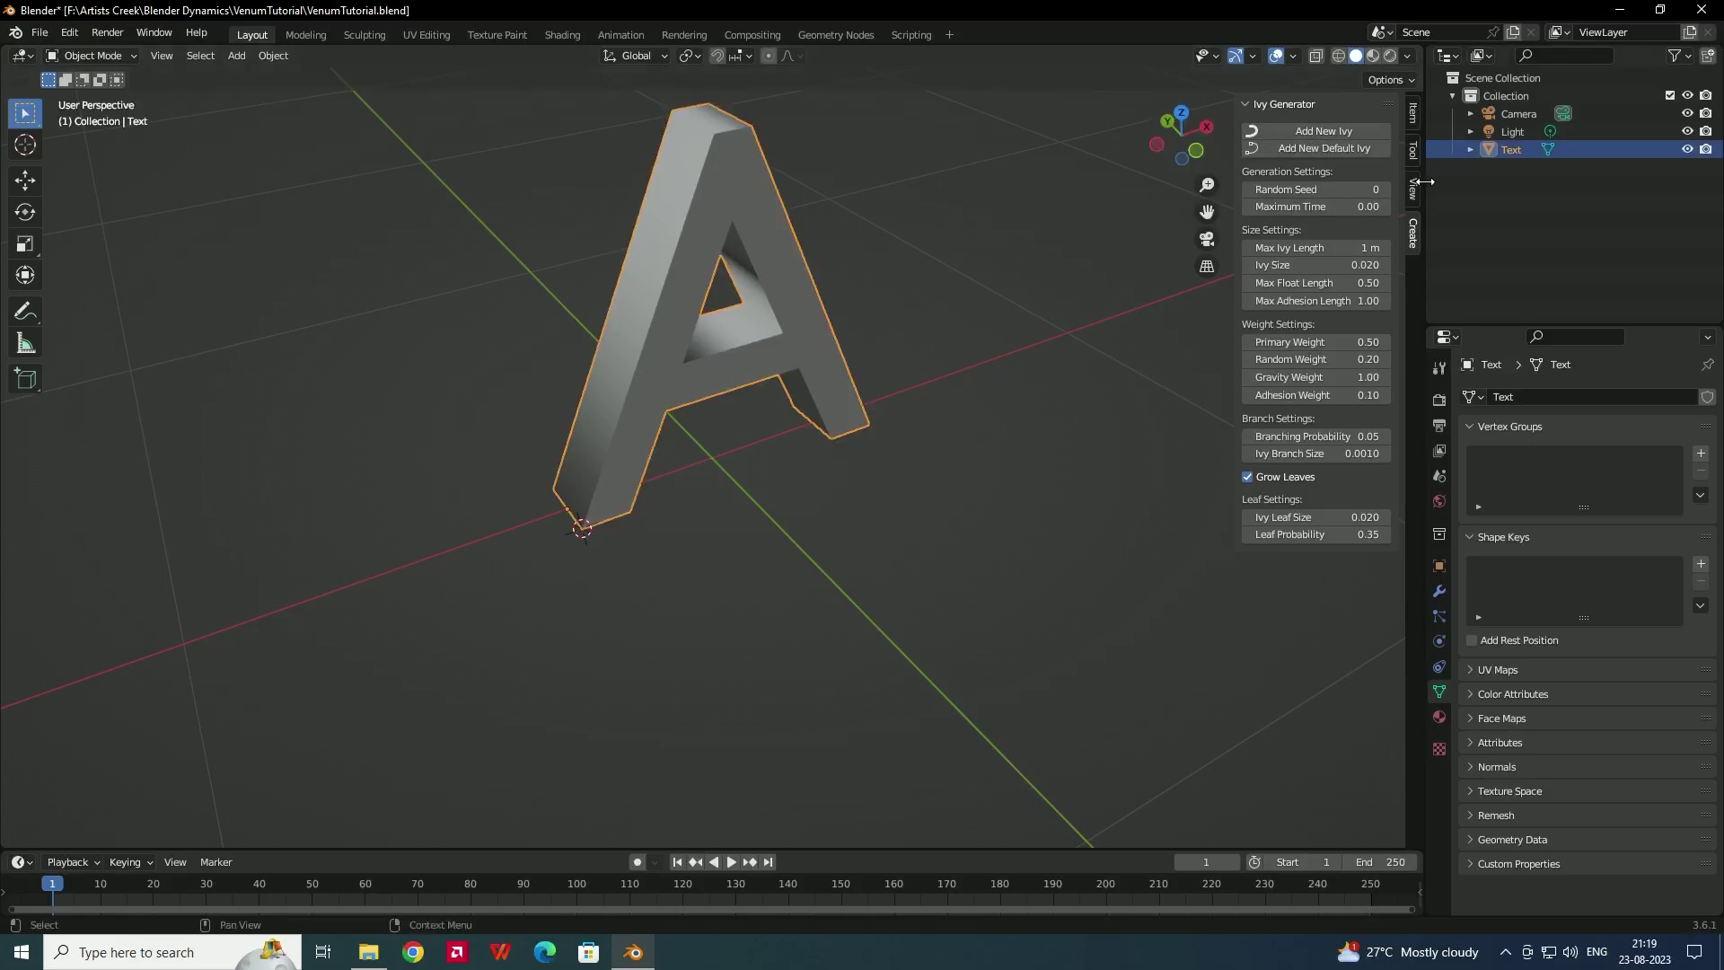
pyautogui.click(1335, 137)
pyautogui.moveTo(910, 388); pyautogui.dragTo(725, 289, button='middle')
# - Delete the IvyLeaf and IVY_Curve objects, leaving only the bare A mesh
pyautogui.click(654, 339)
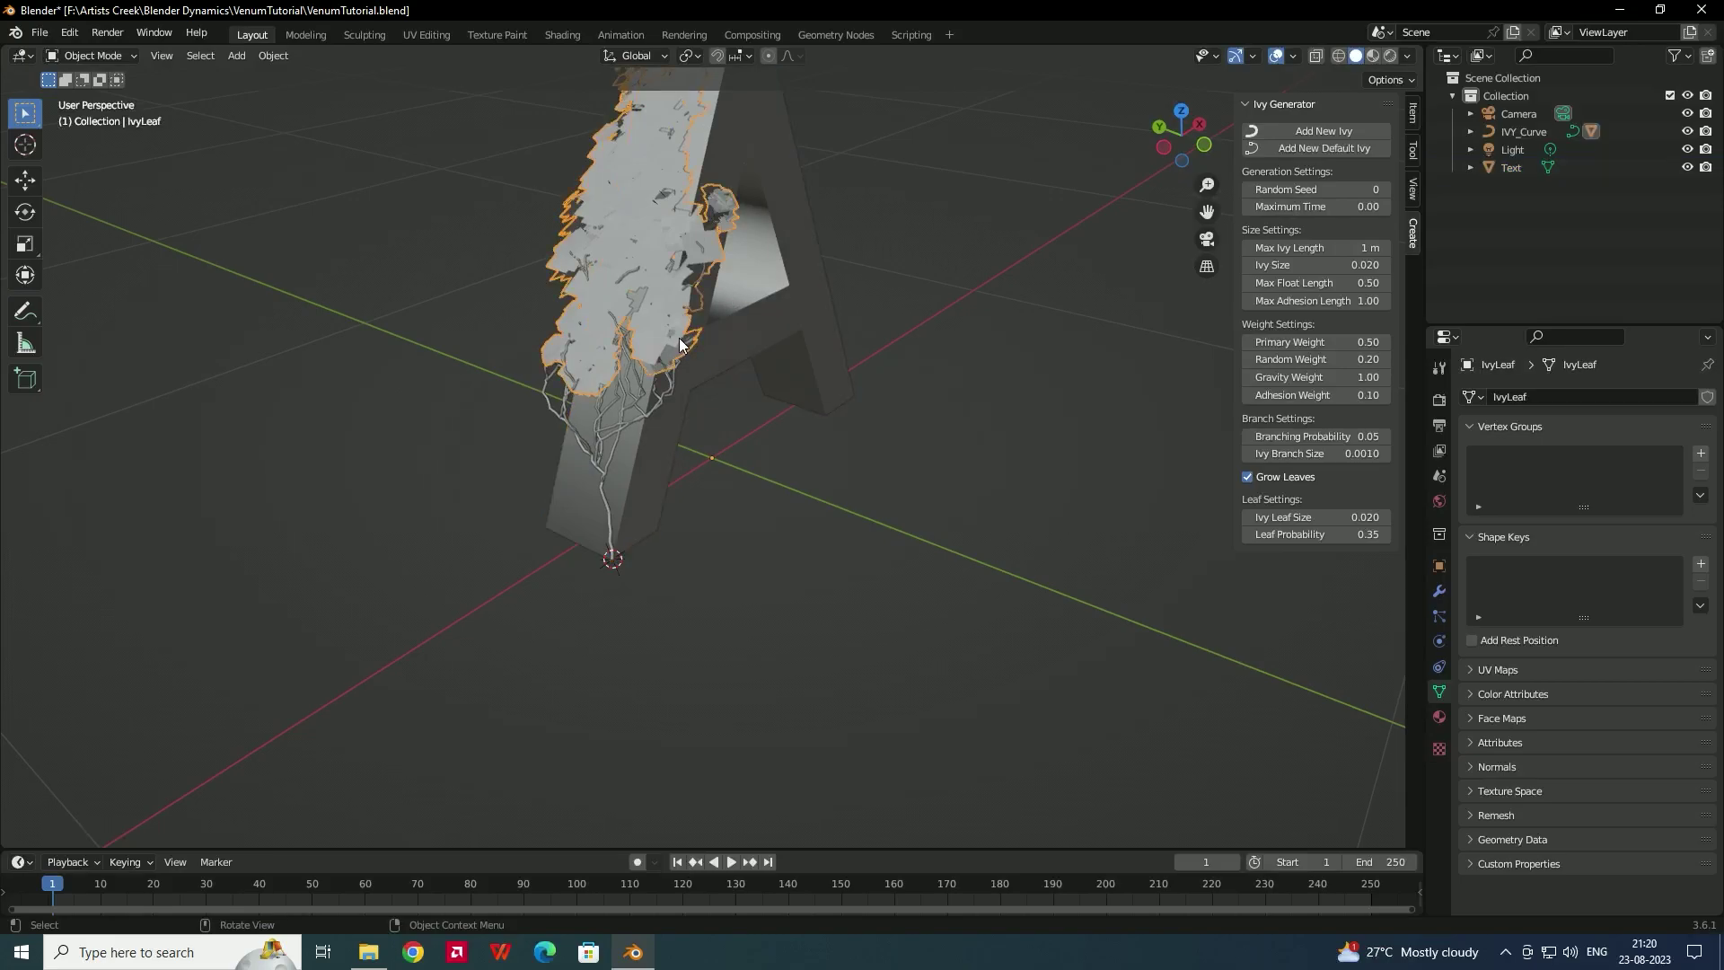
pyautogui.press('x')
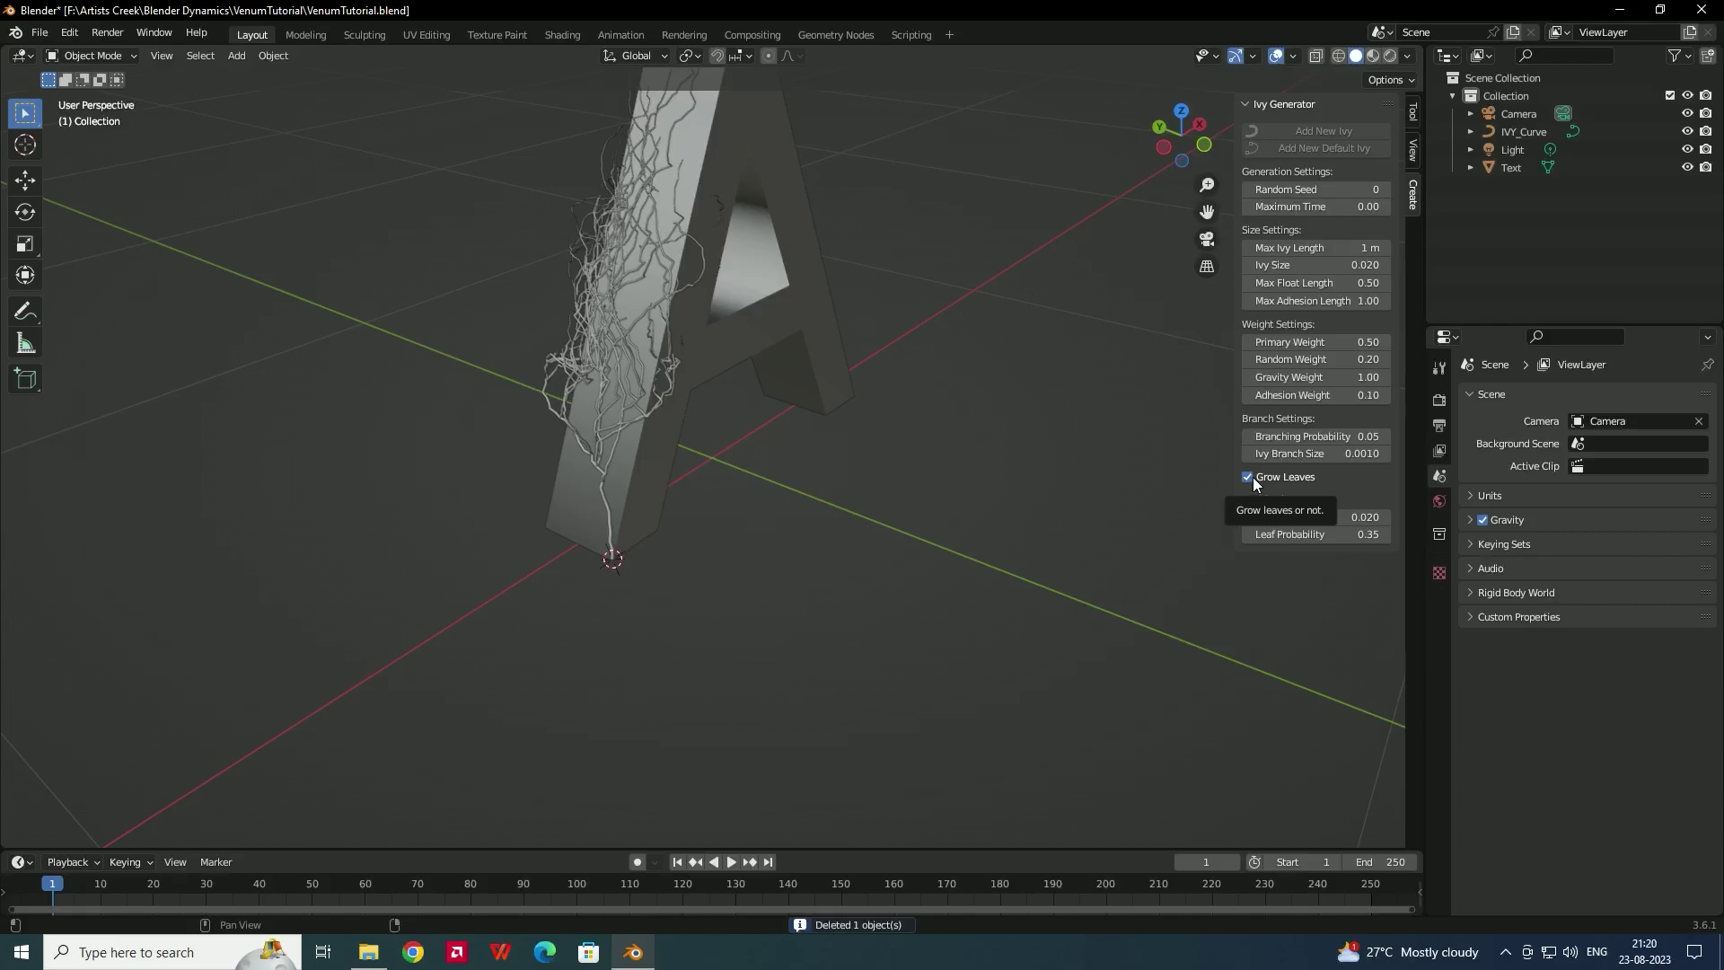
pyautogui.moveTo(919, 401); pyautogui.dragTo(656, 334, button='middle')
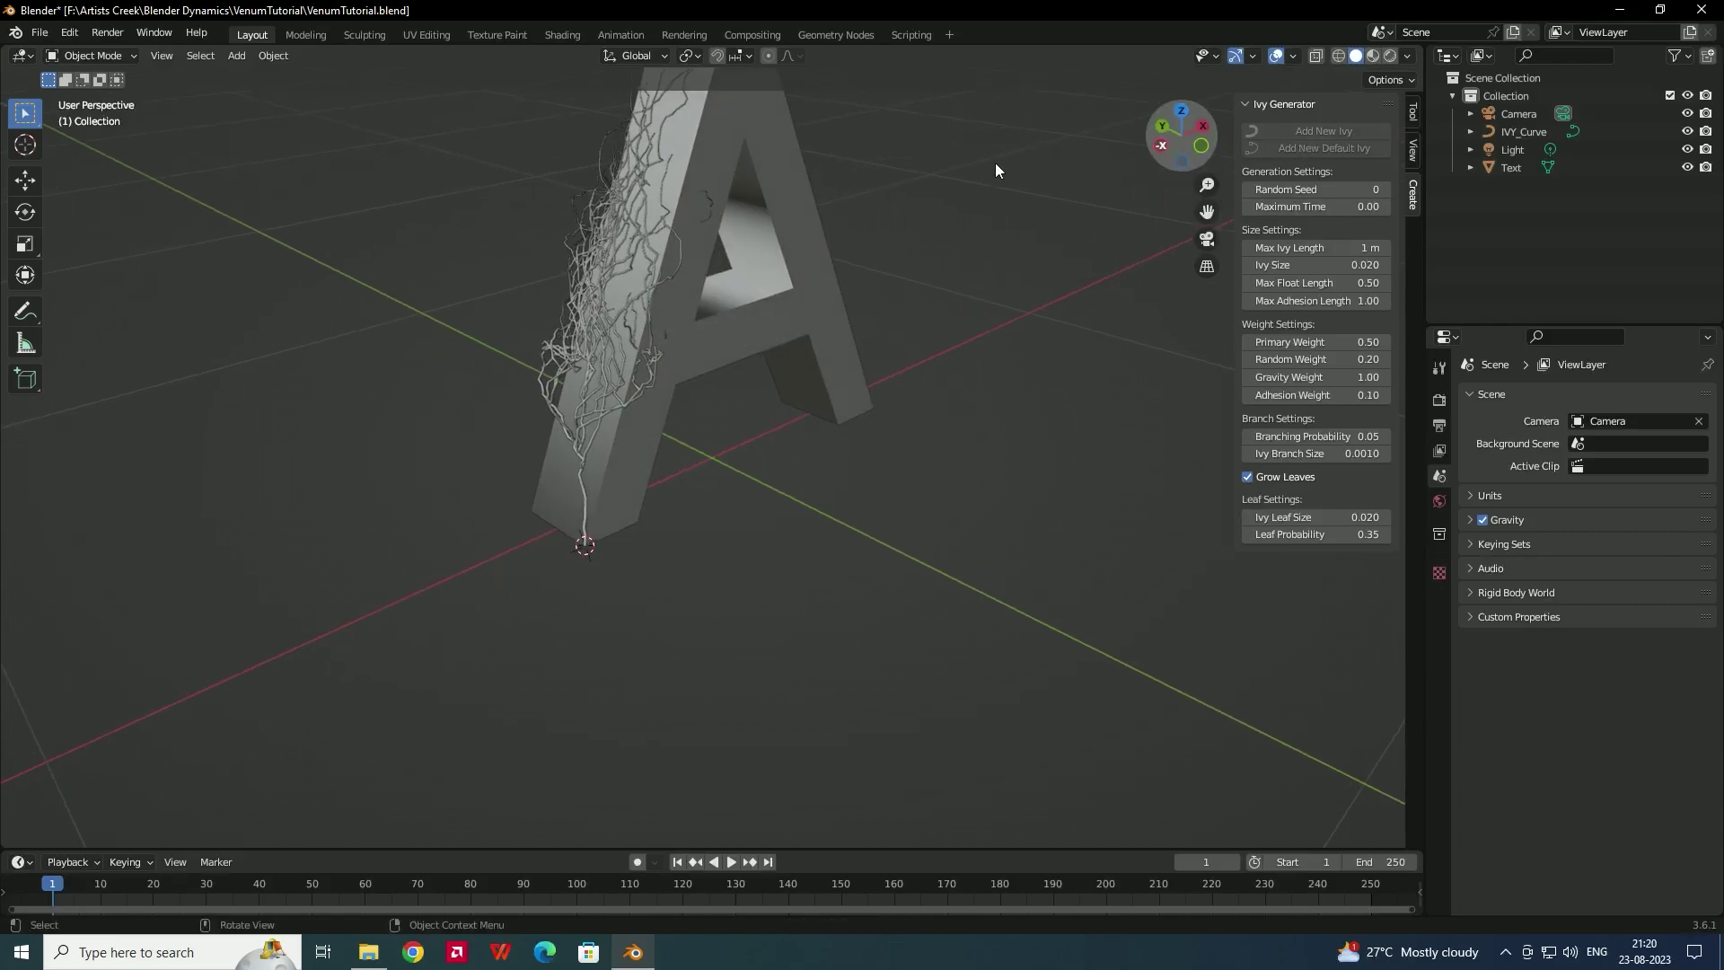
pyautogui.click(546, 352)
pyautogui.press('Delete')
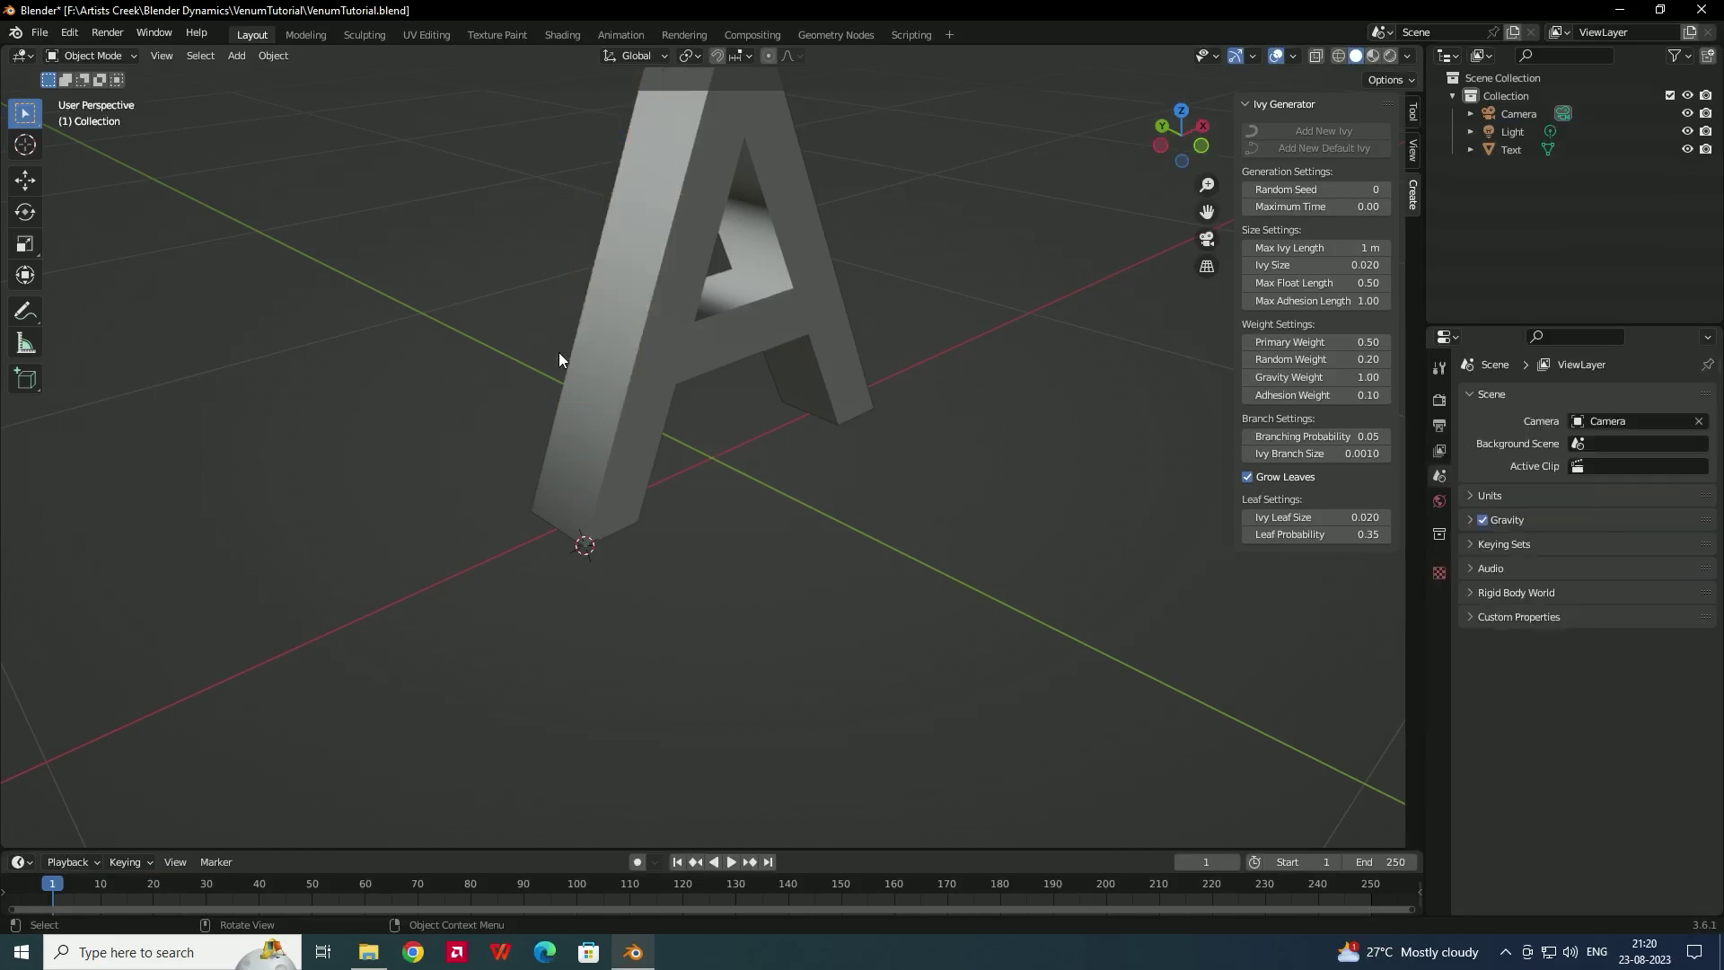
pyautogui.moveTo(686, 412); pyautogui.dragTo(690, 476, button='middle')
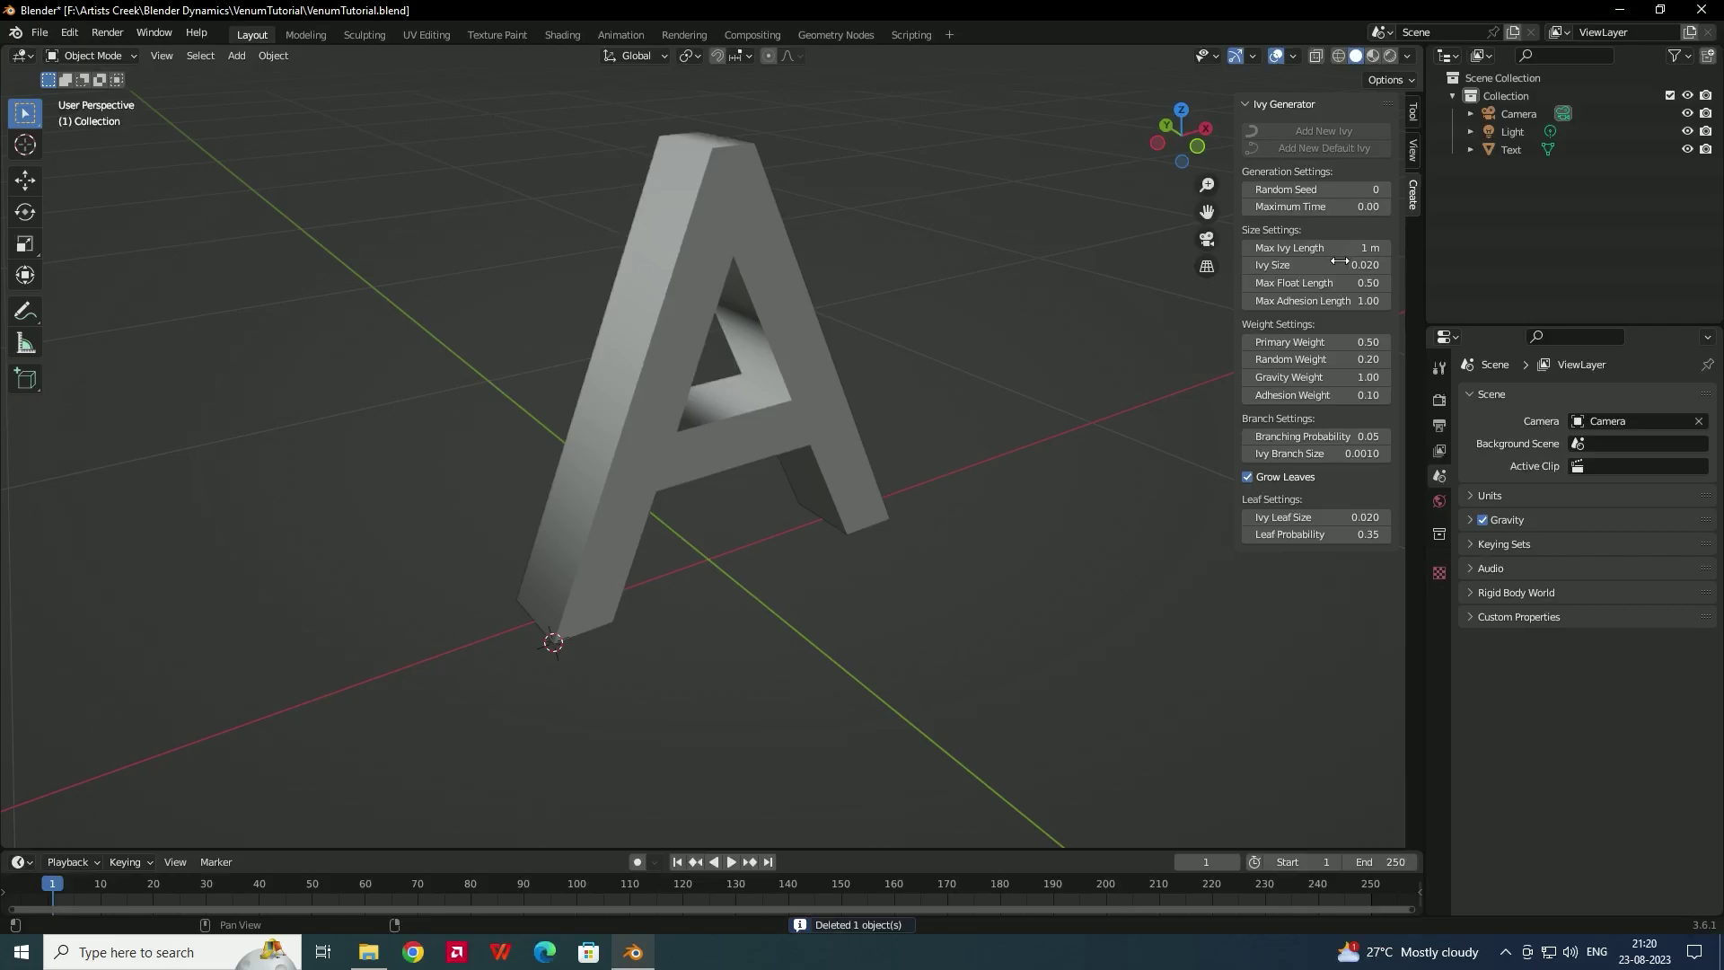
pyautogui.click(1305, 247)
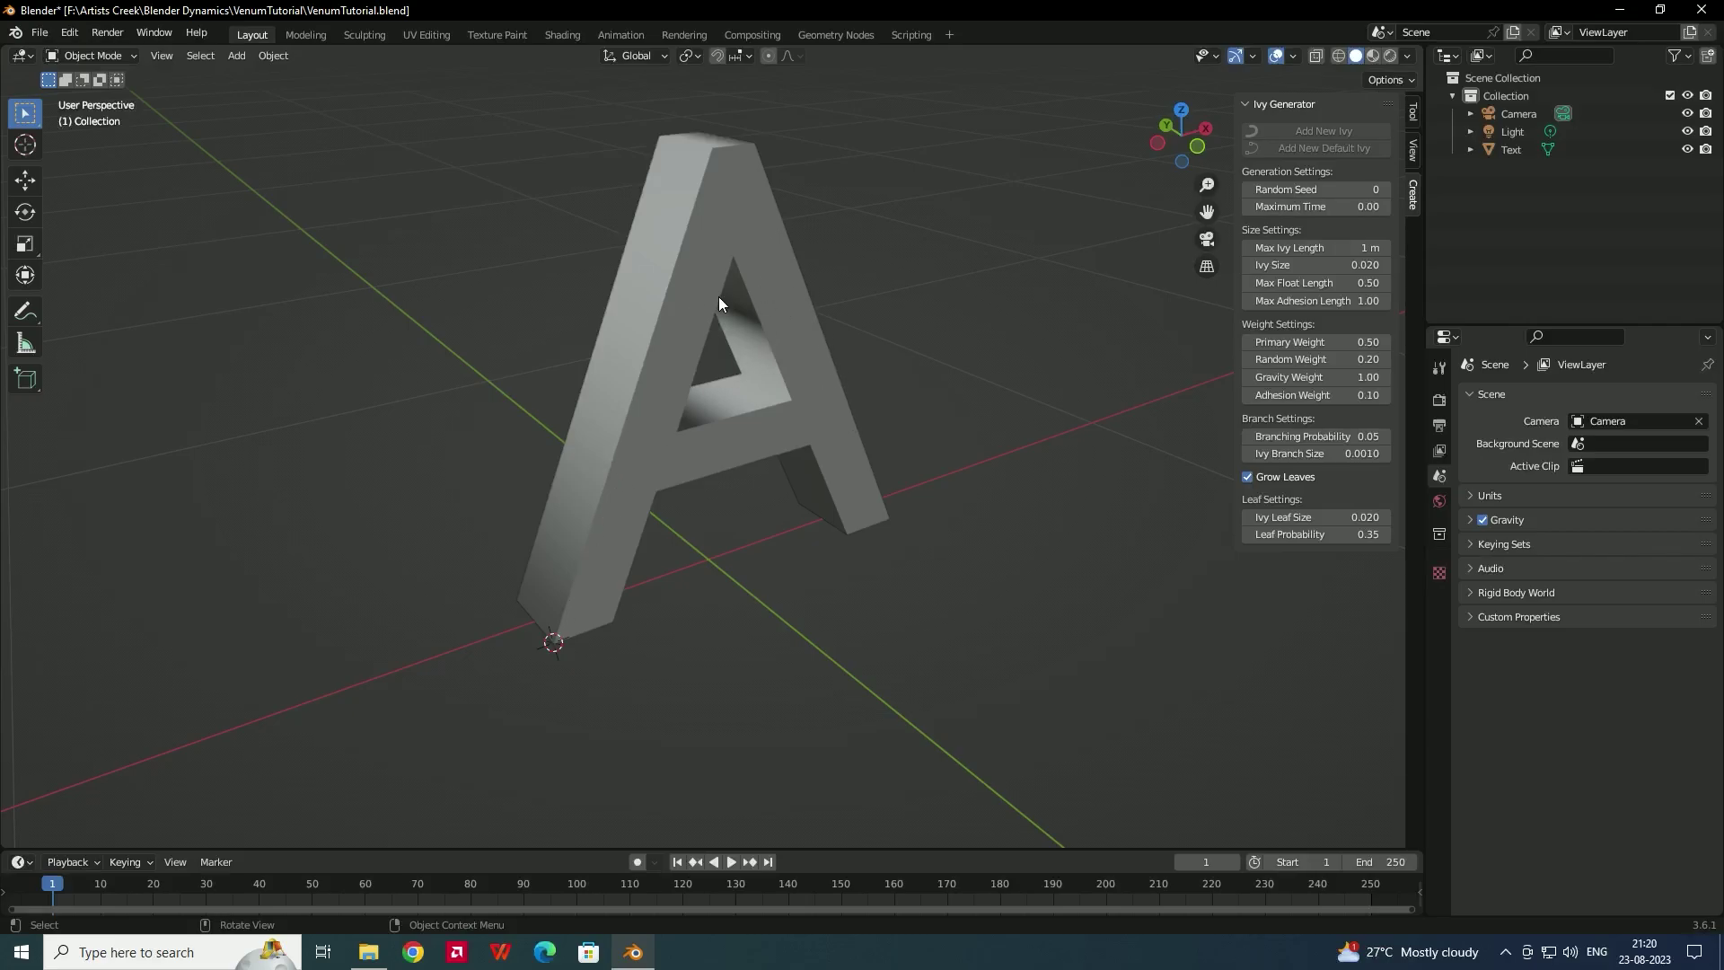
# - Set Max Ivy Length to 5 m and grow new, longer ivy on the A
pyautogui.click(1338, 254)
pyautogui.write('5')
pyautogui.press('Return')
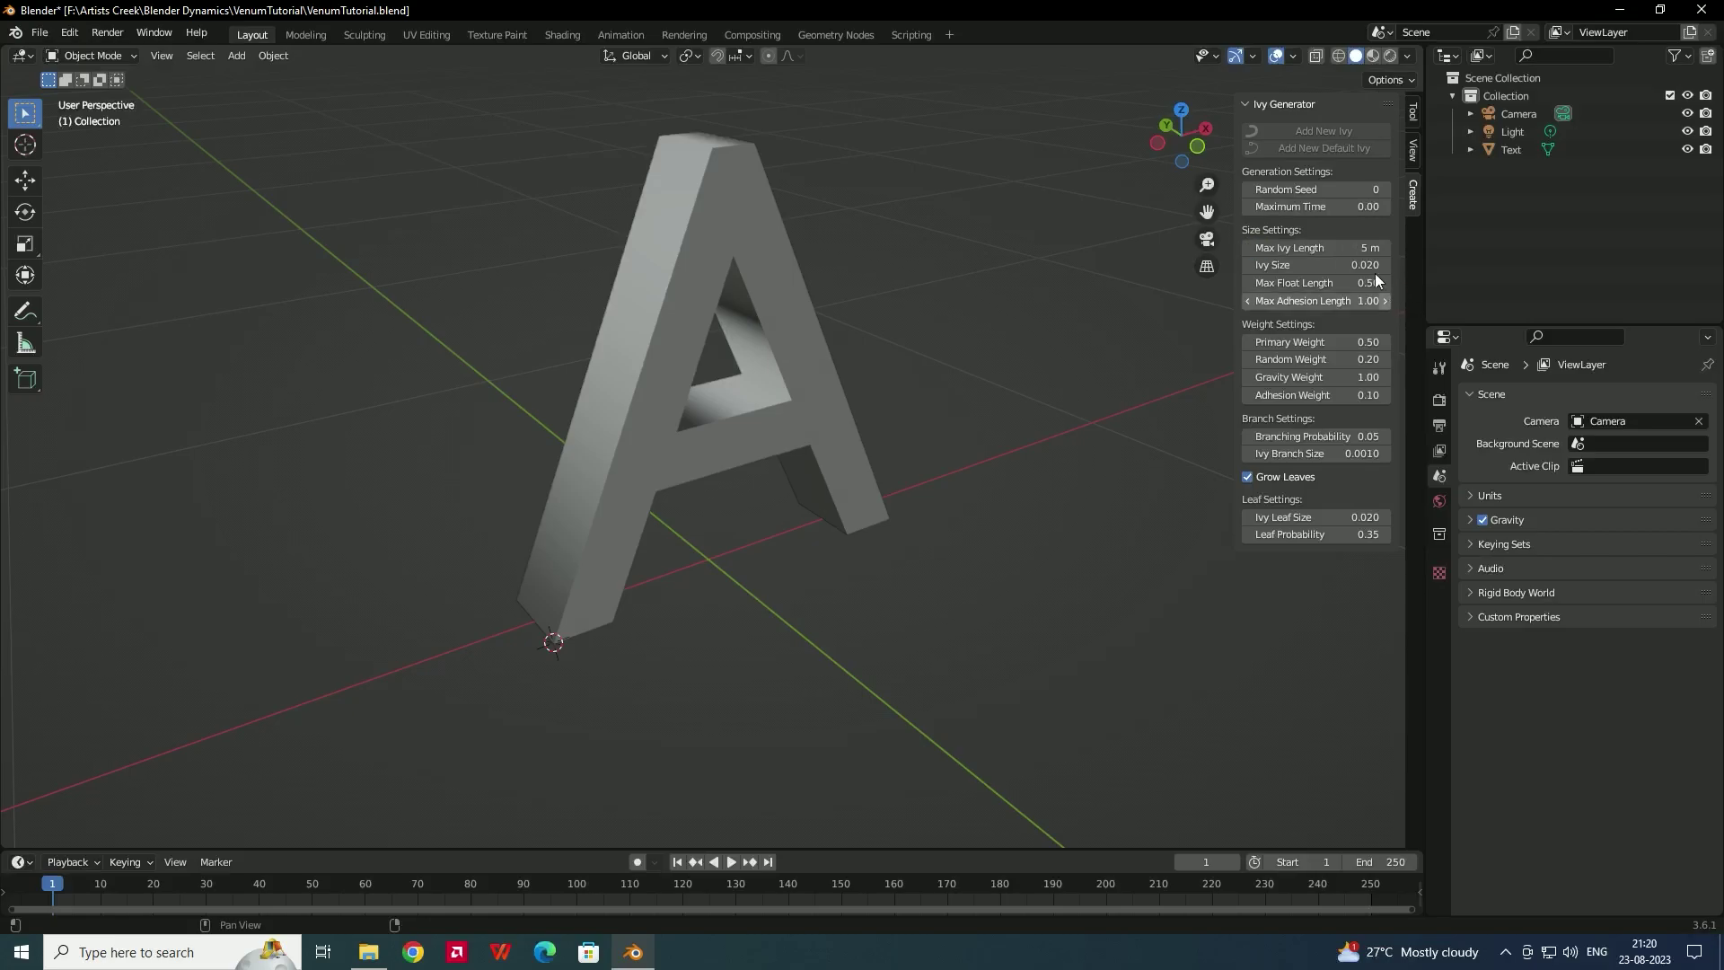
pyautogui.click(651, 392)
pyautogui.click(1313, 130)
pyautogui.moveTo(940, 310); pyautogui.dragTo(751, 379, button='middle')
# - Delete the new ivy leaves and the ivy curve object
pyautogui.click(878, 330)
pyautogui.press('Delete')
pyautogui.moveTo(773, 310); pyautogui.dragTo(818, 230, button='middle')
pyautogui.click(833, 225)
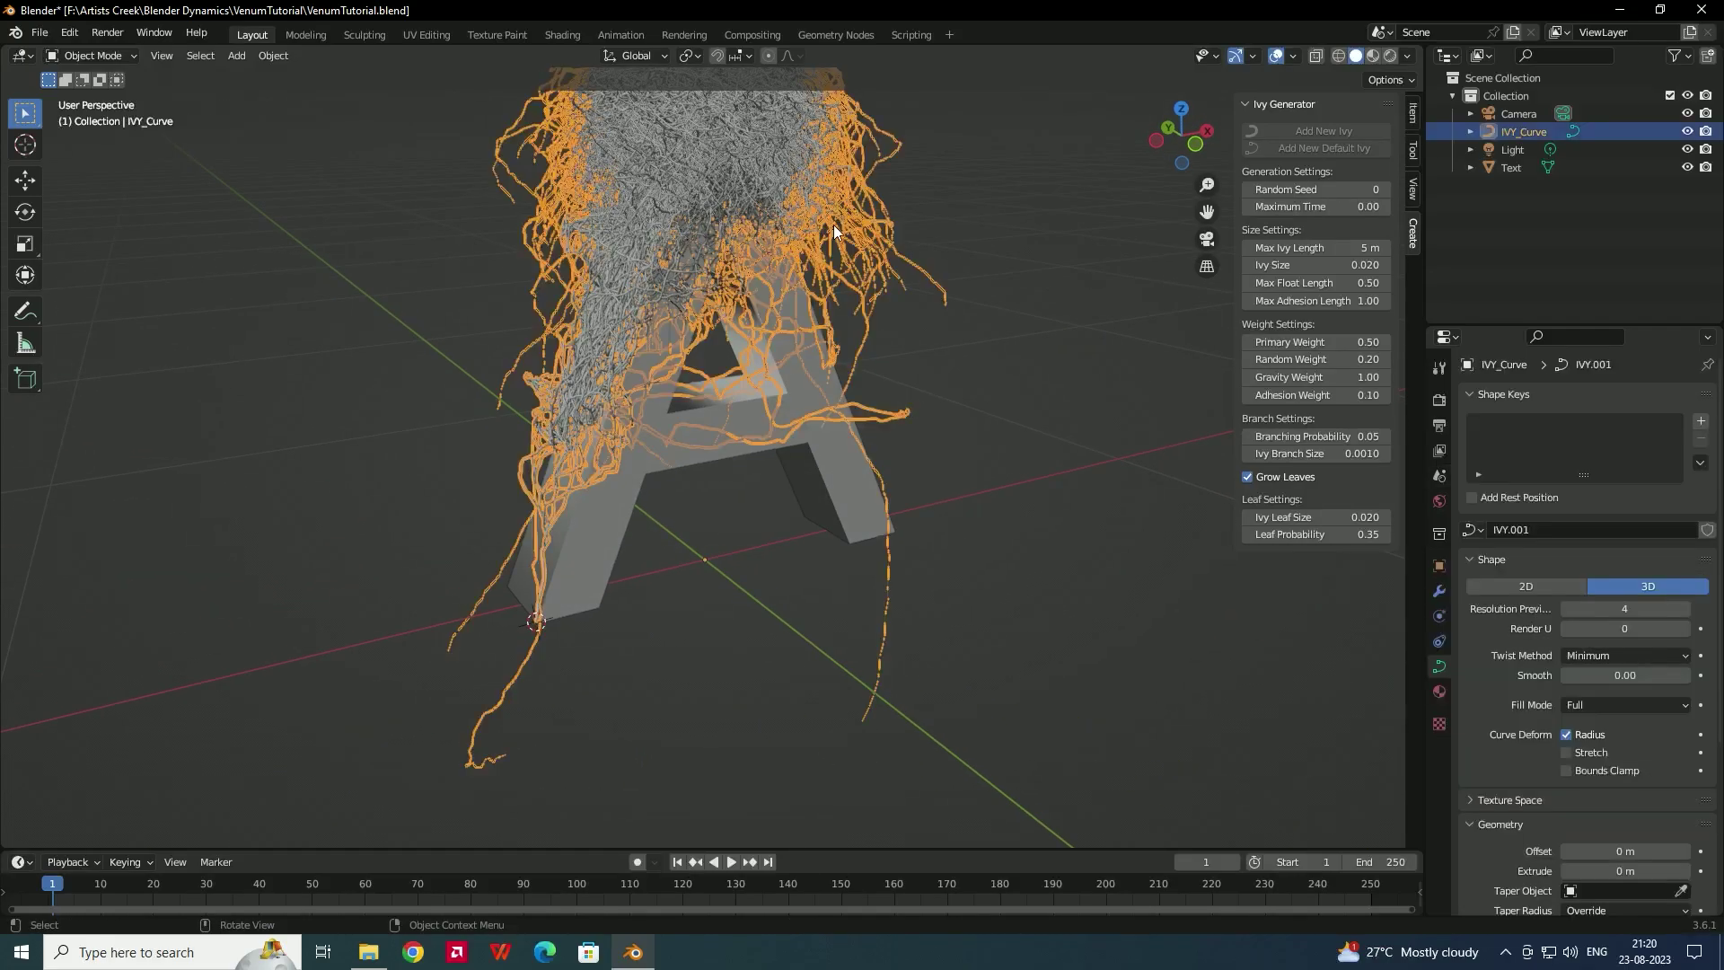
pyautogui.press('Delete')
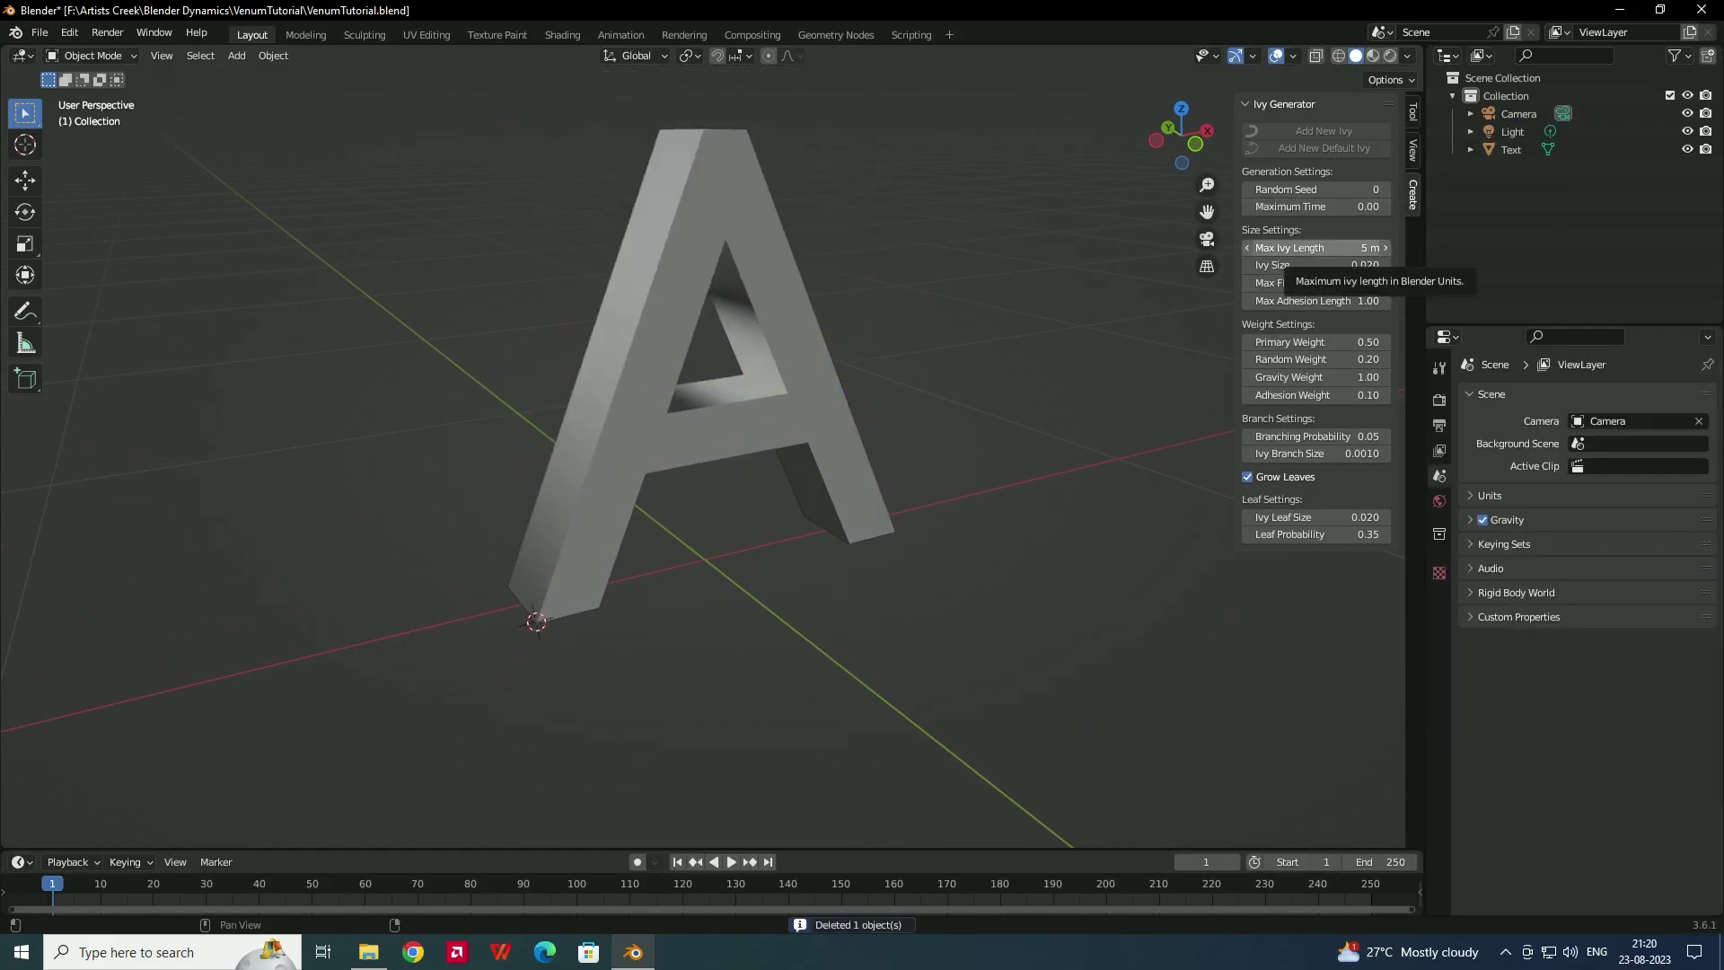
# - Set Max Ivy Length to 3 m and Adhesion Weight to 1.00
pyautogui.click(1315, 247)
pyautogui.write('3')
pyautogui.press('Return')
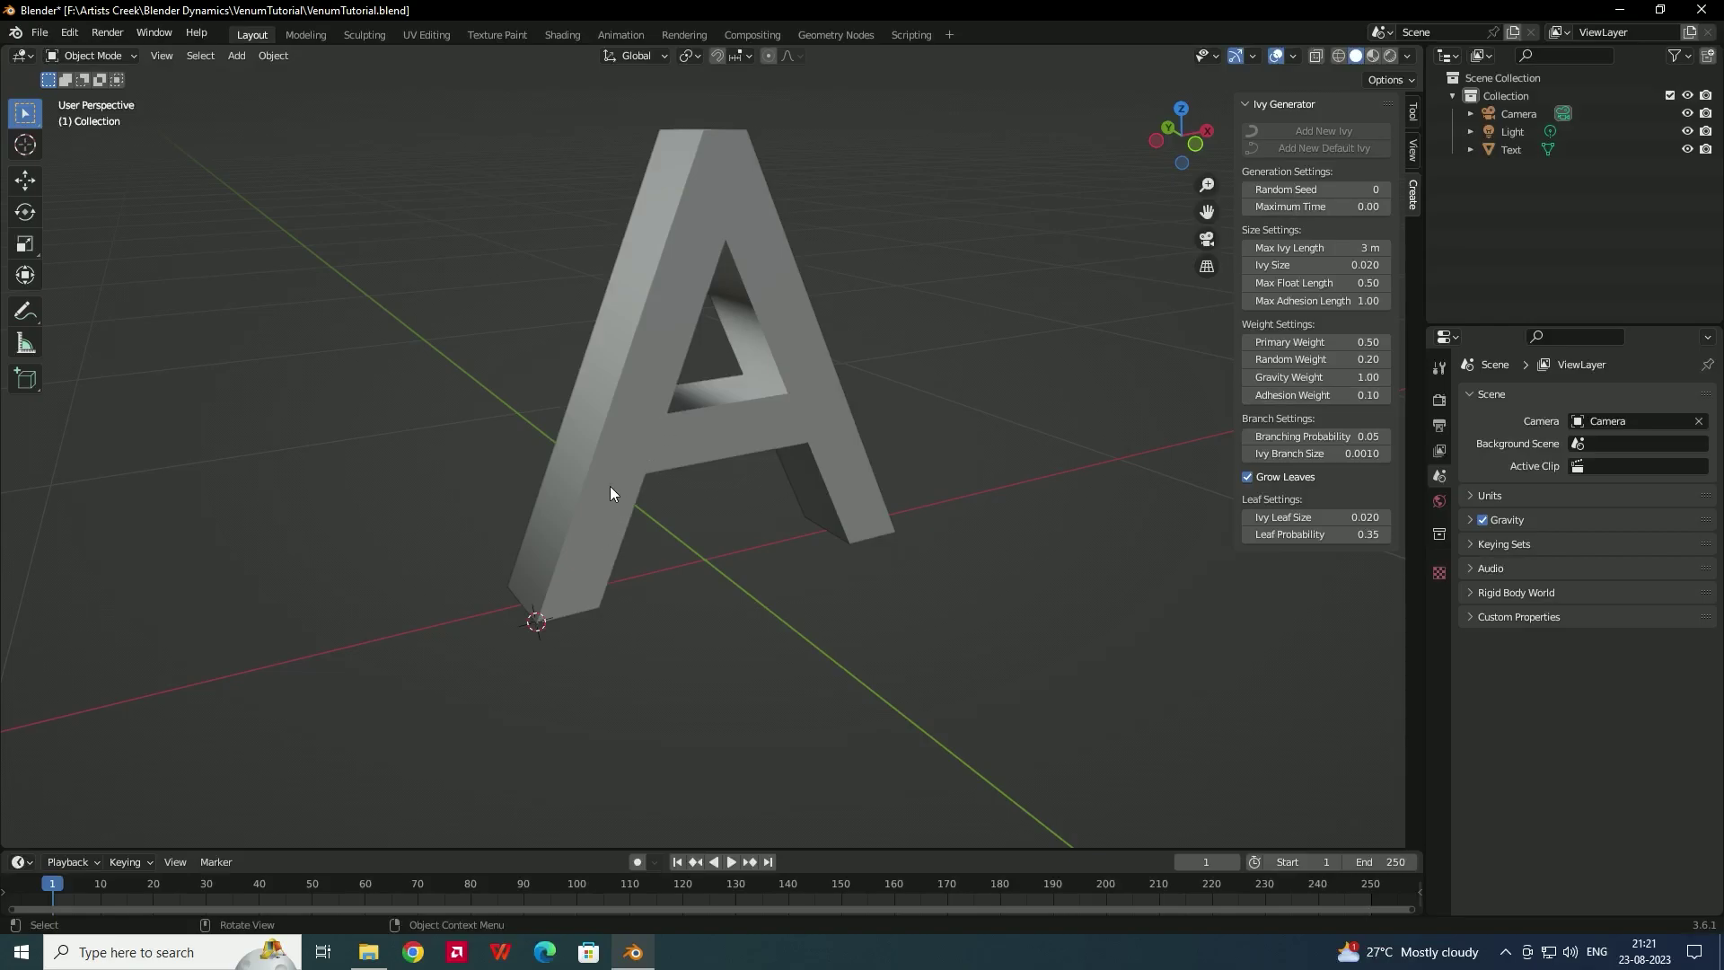
pyautogui.click(1298, 396)
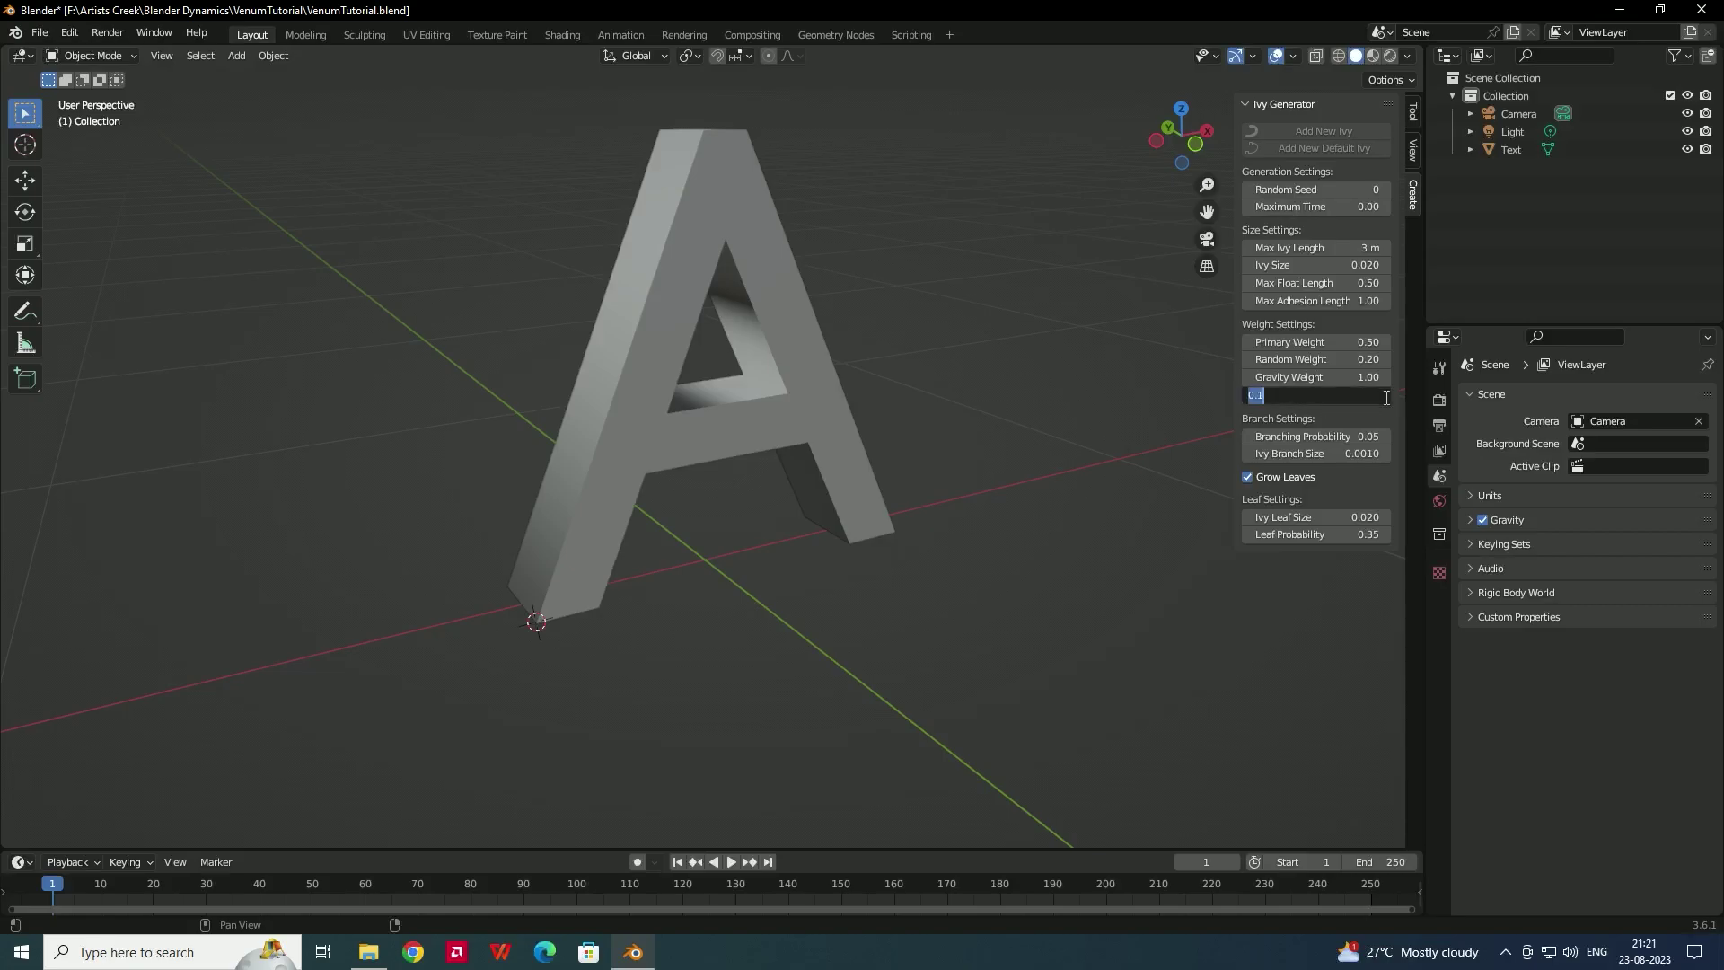
pyautogui.write('1')
pyautogui.press('Return')
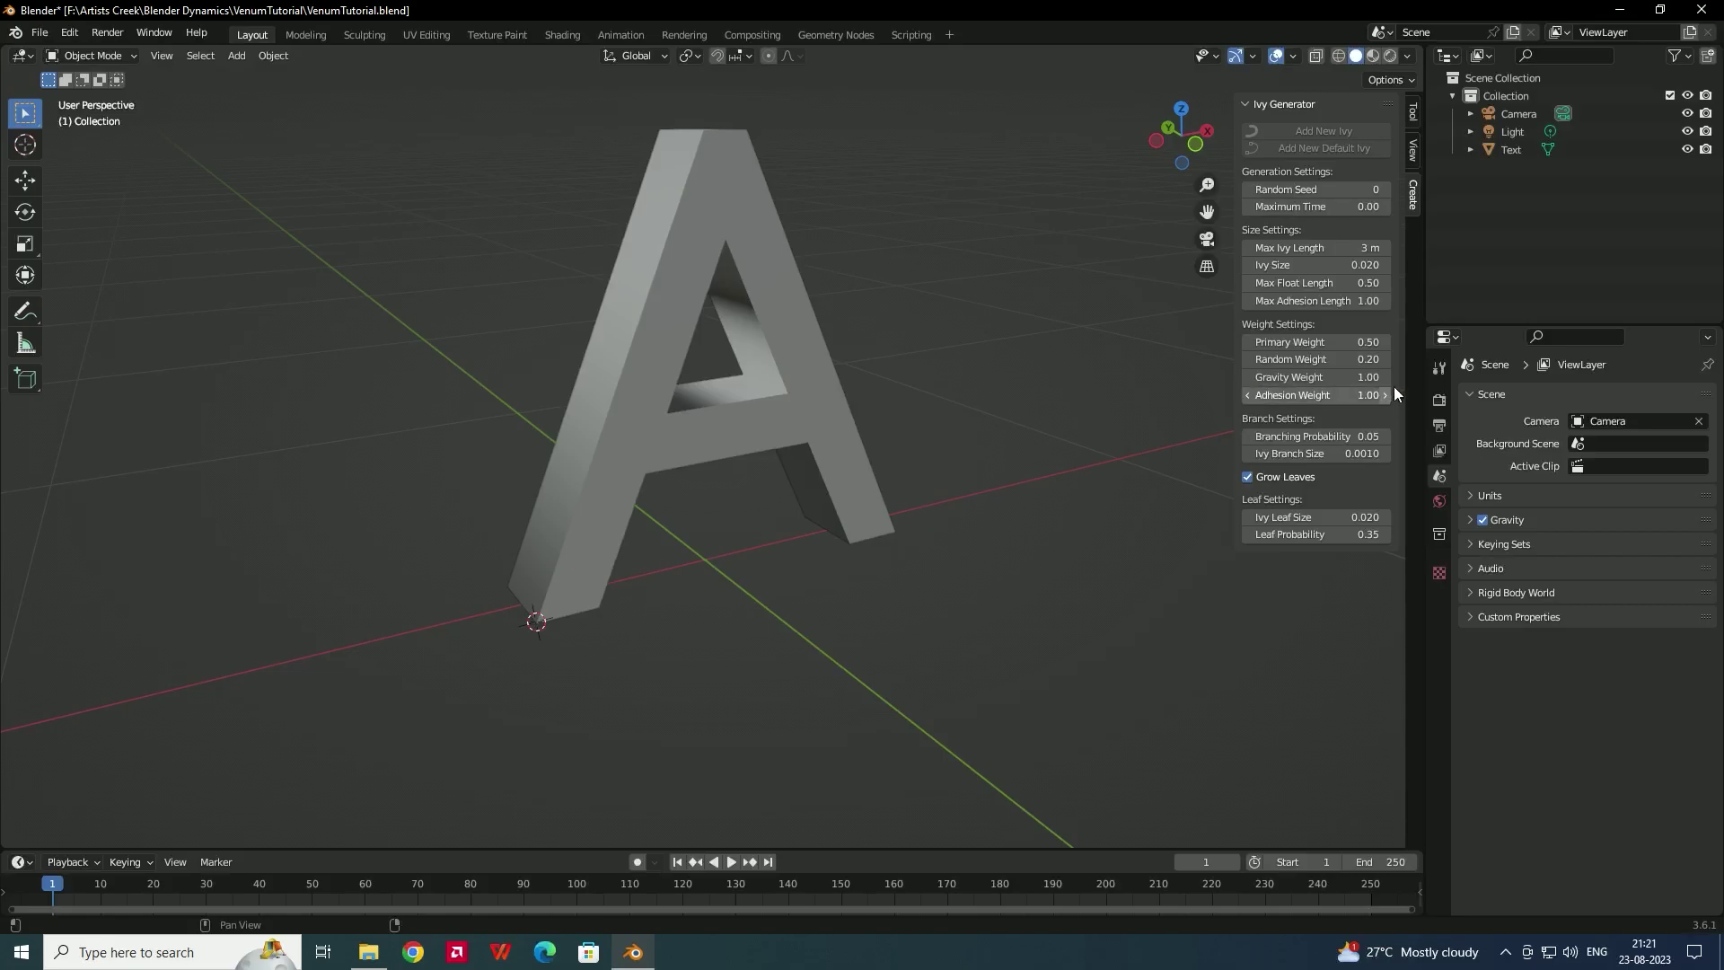
# - Regrow ivy over the letter A and switch off Grow Leaves
pyautogui.click(769, 324)
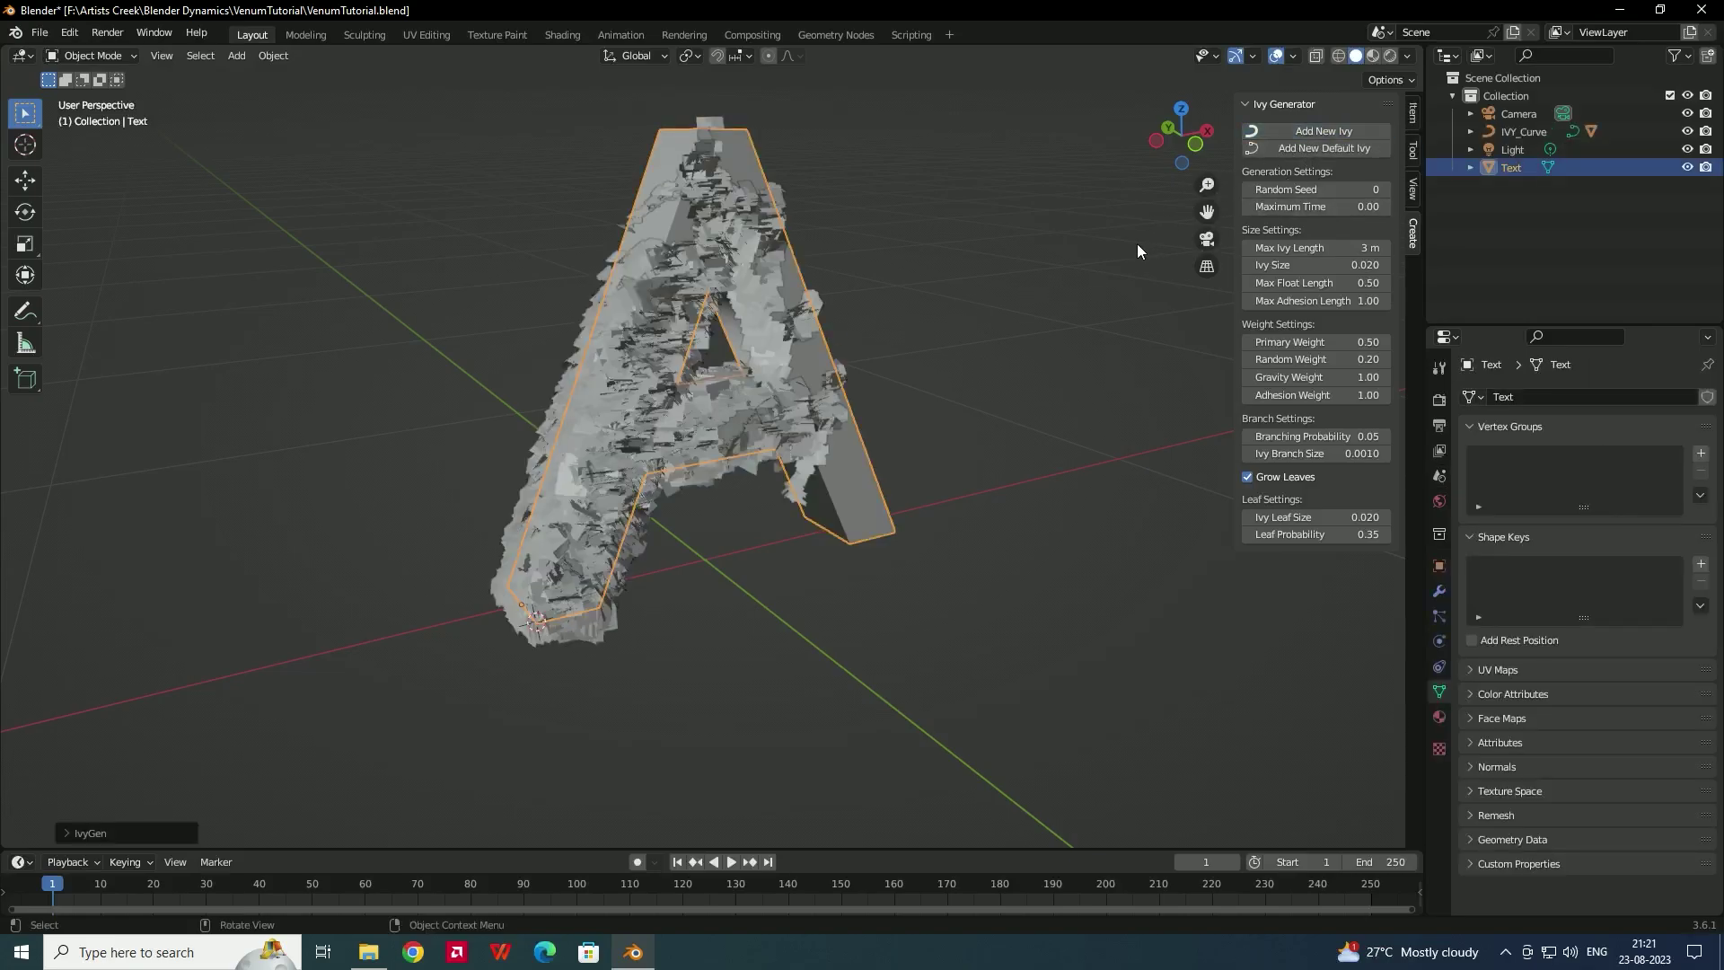
pyautogui.moveTo(779, 458); pyautogui.dragTo(693, 384, button='middle')
pyautogui.moveTo(743, 244); pyautogui.dragTo(739, 288, button='middle')
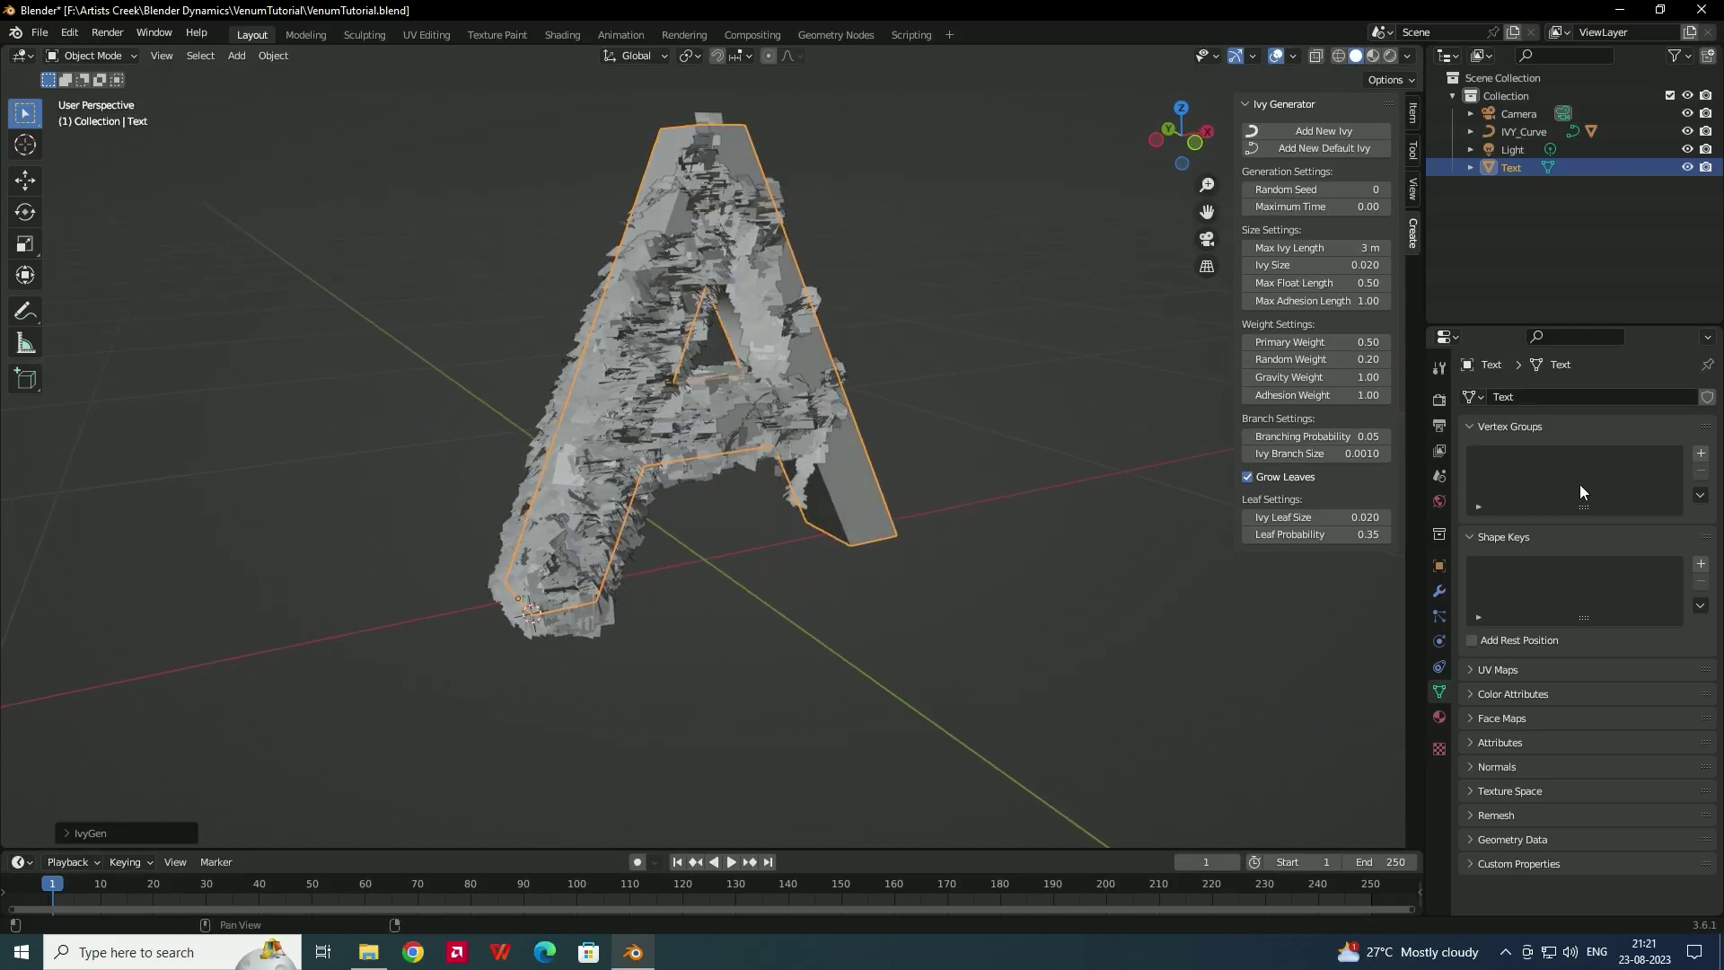
pyautogui.click(1247, 476)
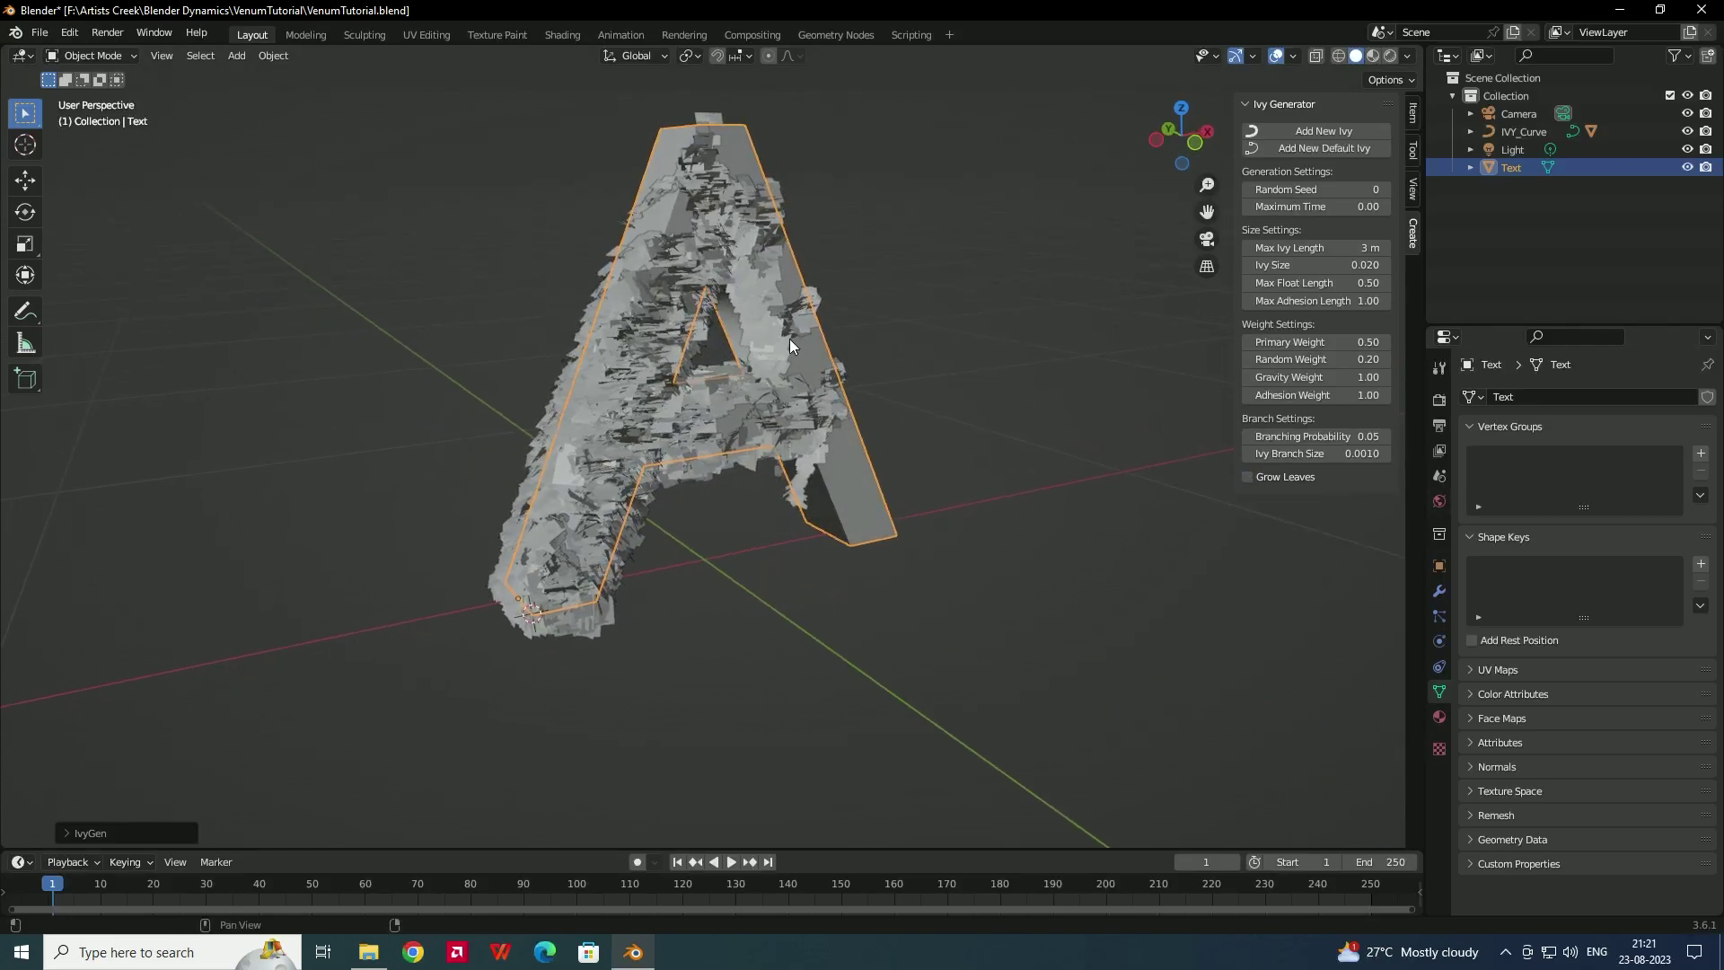
pyautogui.click(809, 321)
# - Delete the leafy ivy mesh, leaving the leafless ivy vines
pyautogui.press('Delete')
pyautogui.moveTo(811, 347); pyautogui.dragTo(654, 366, button='middle')
pyautogui.moveTo(758, 400); pyautogui.dragTo(810, 364, button='middle')
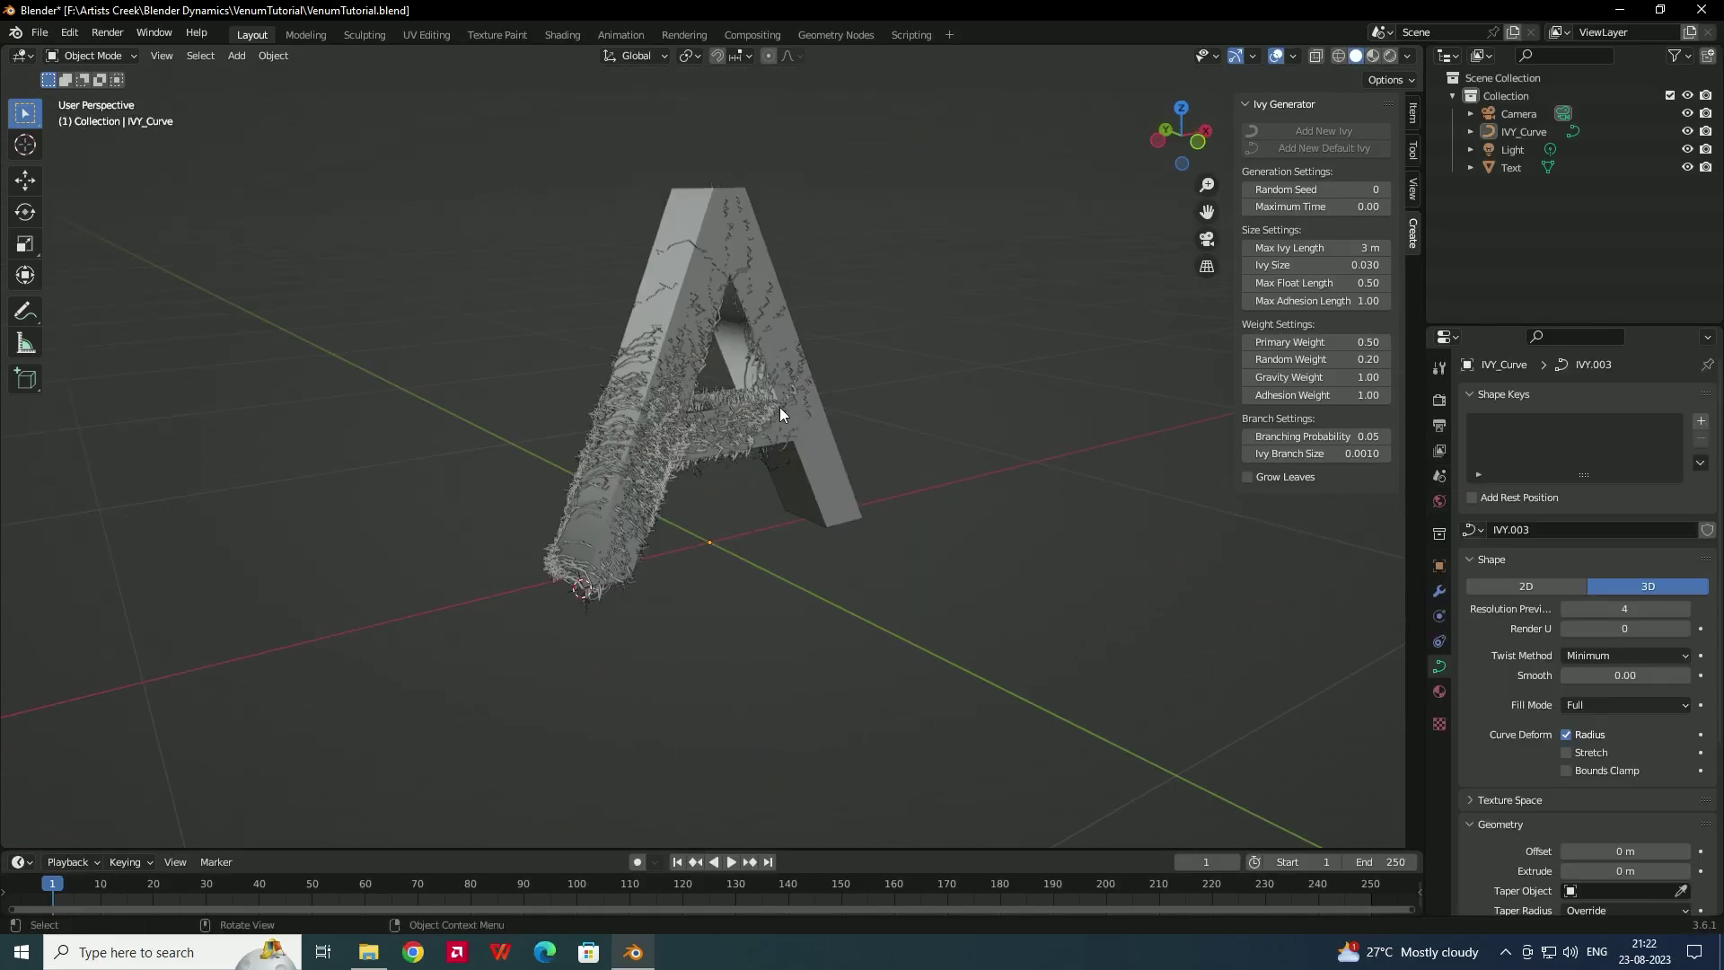
pyautogui.moveTo(780, 407); pyautogui.dragTo(668, 454, button='middle')
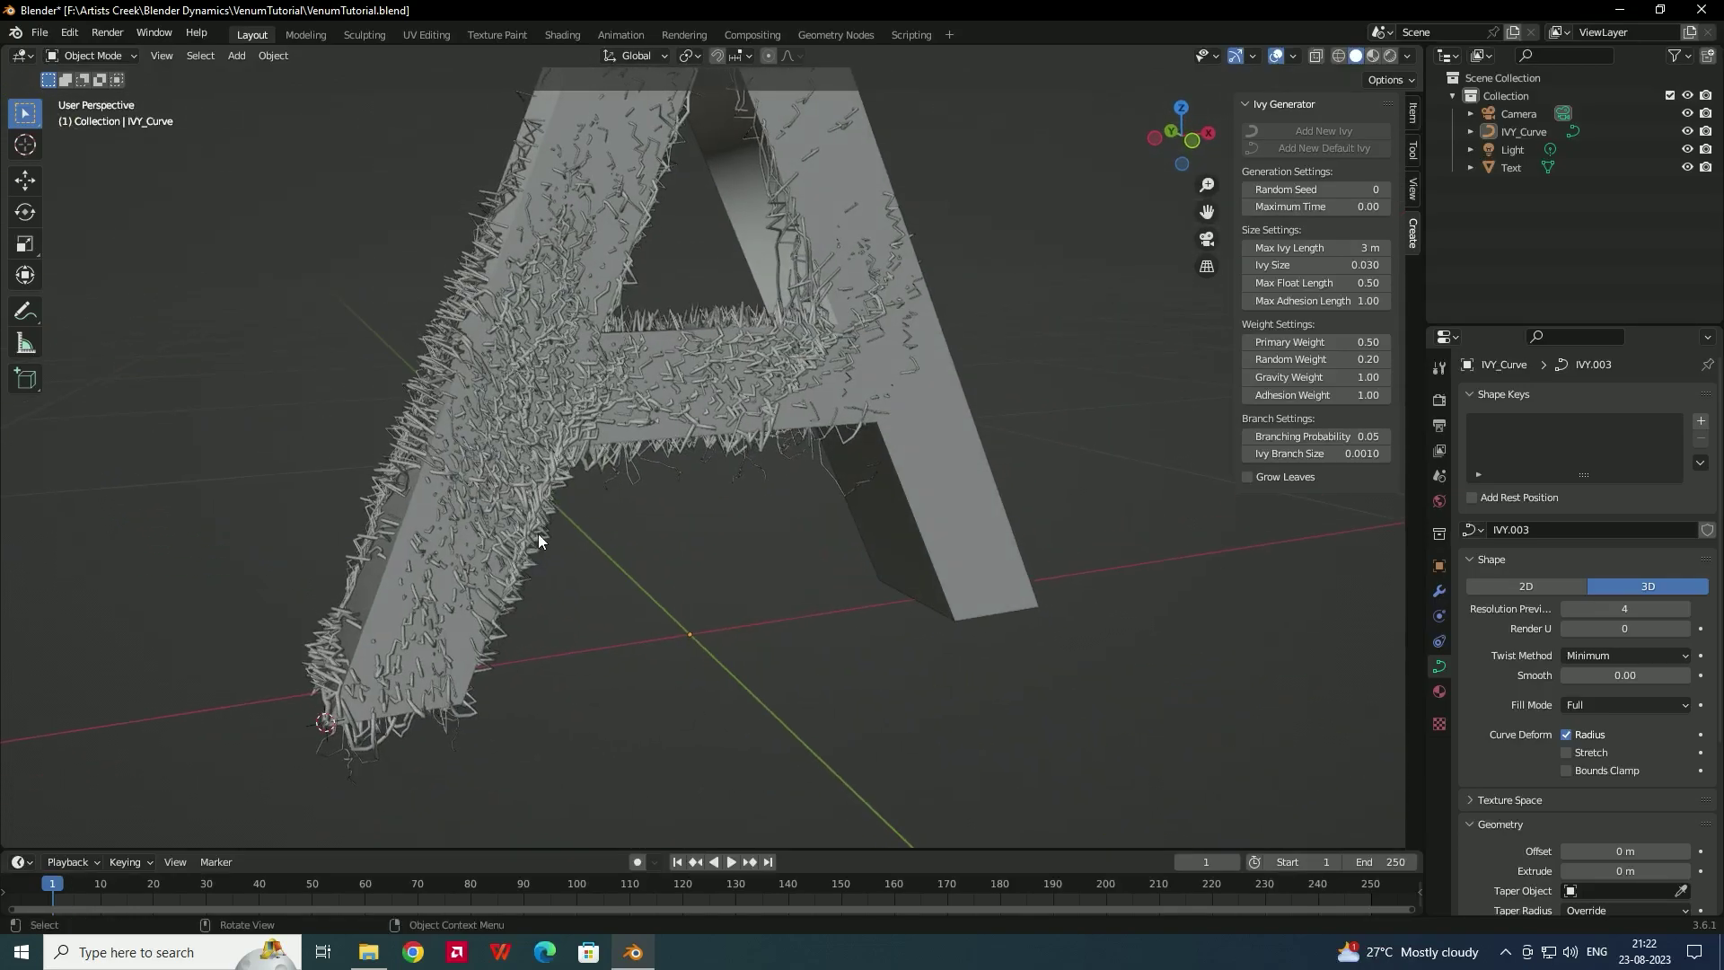
# - Add a Shrinkwrap modifier to the ivy curve targeting the letter A
pyautogui.click(623, 433)
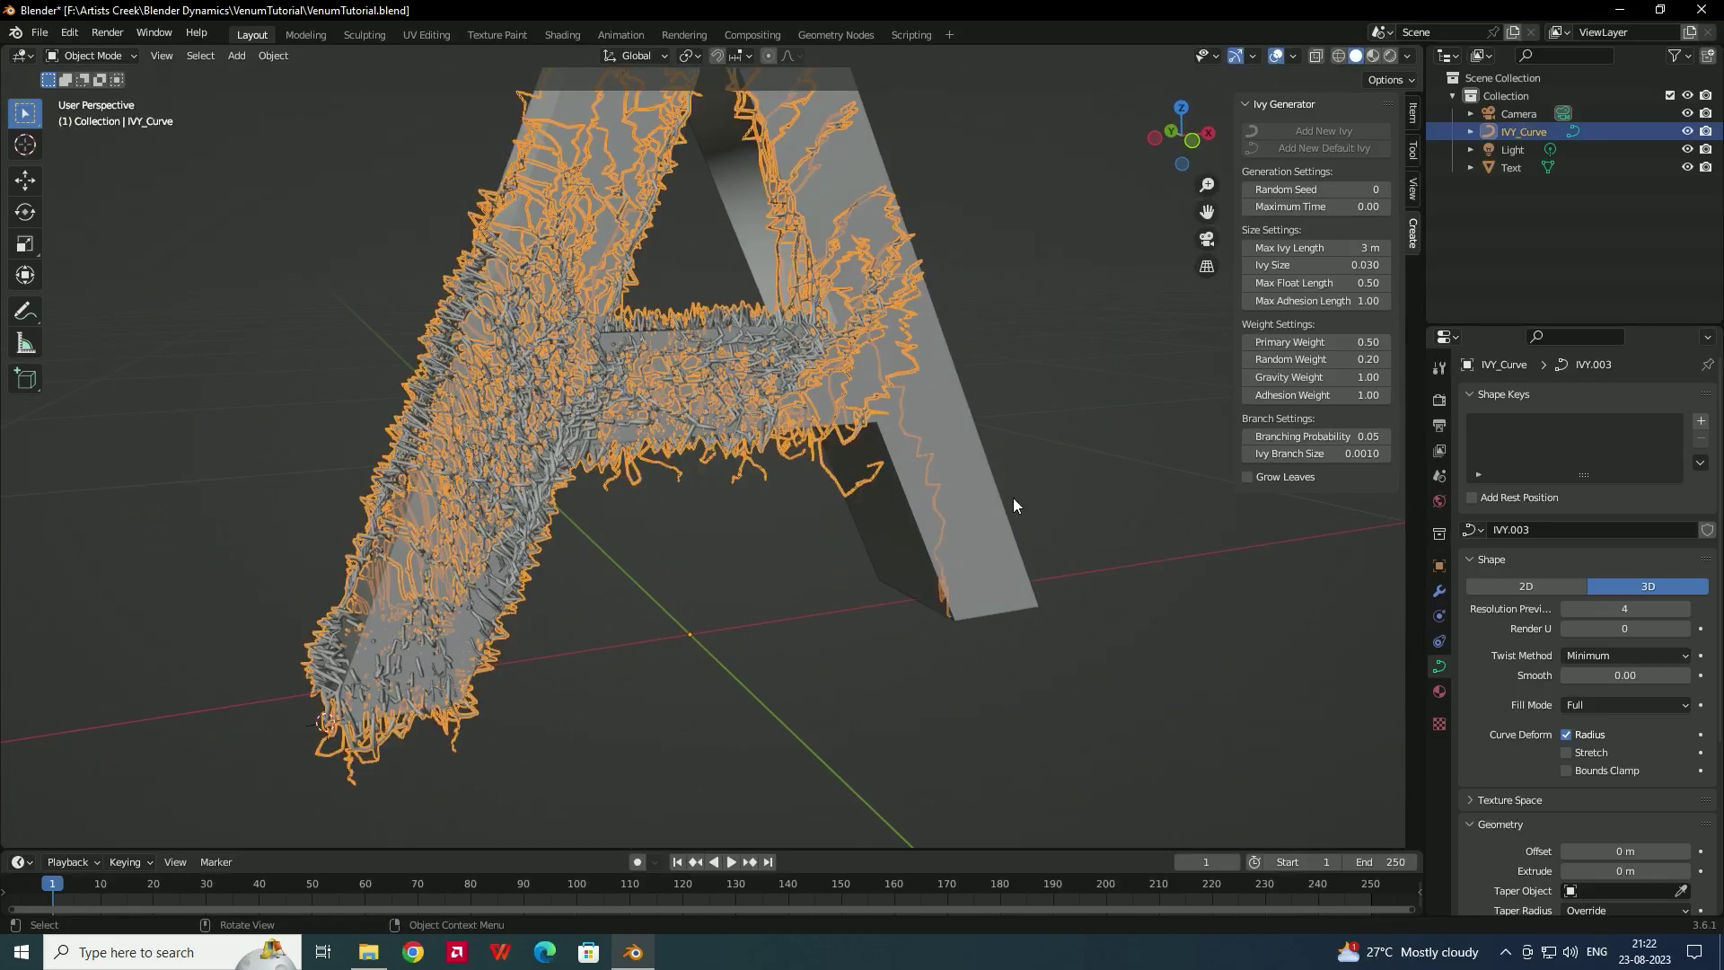
pyautogui.click(1440, 591)
pyautogui.click(1526, 396)
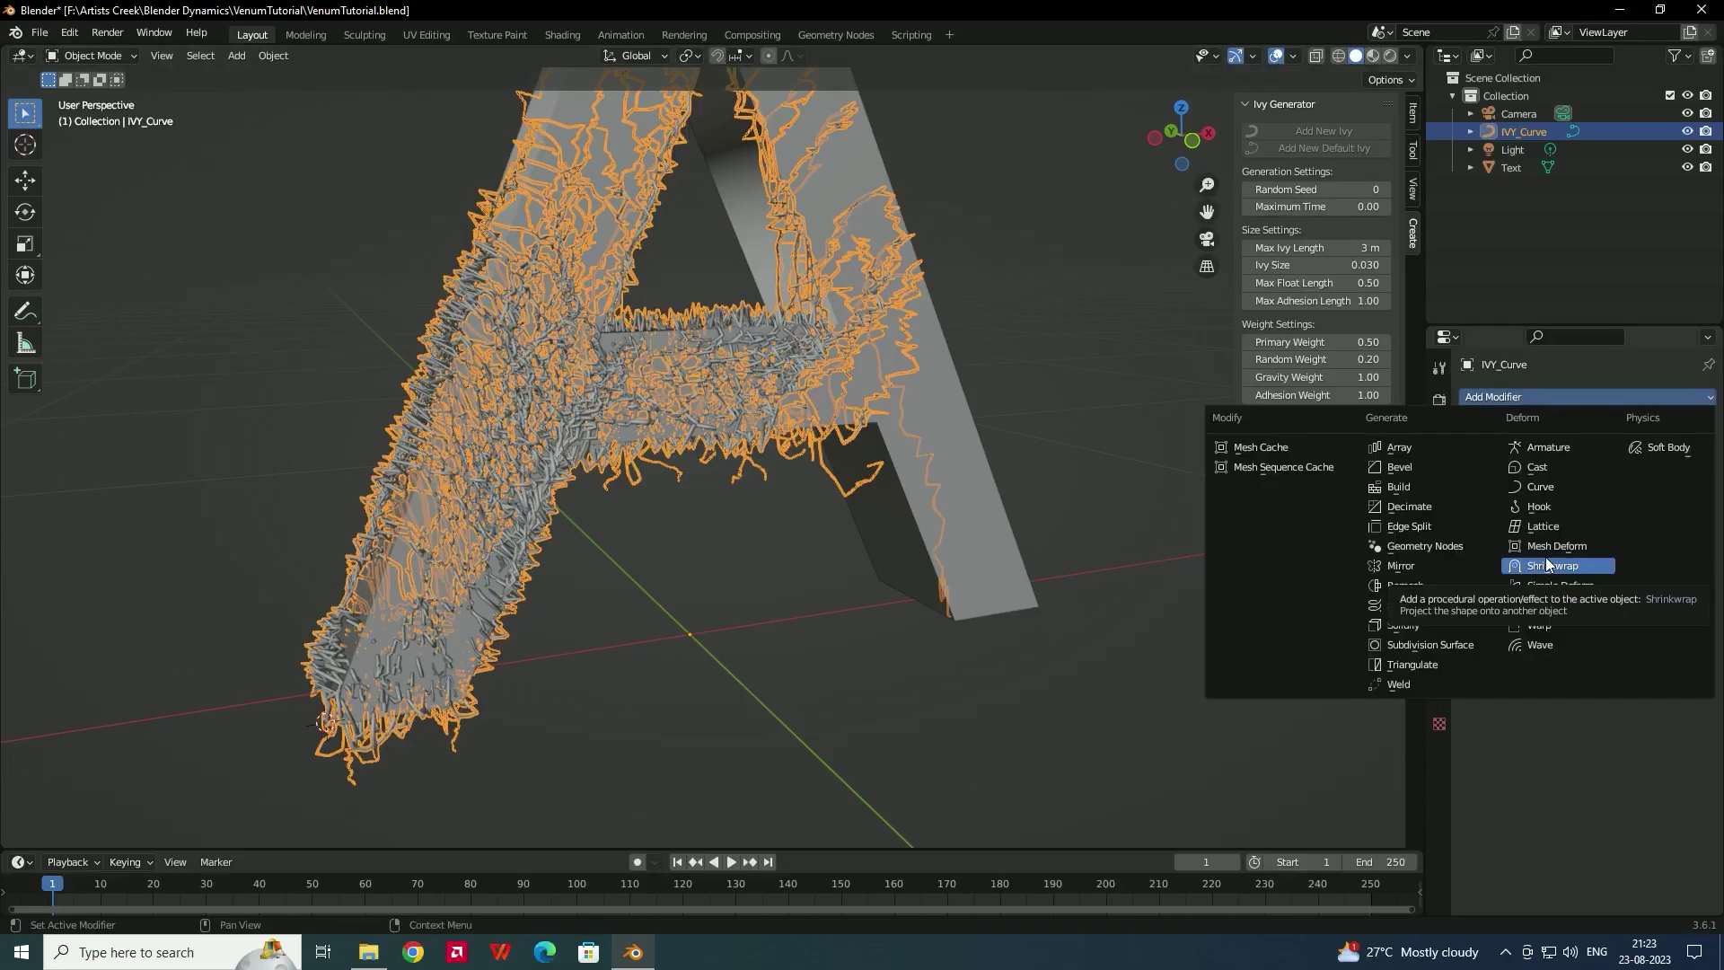
pyautogui.click(1550, 567)
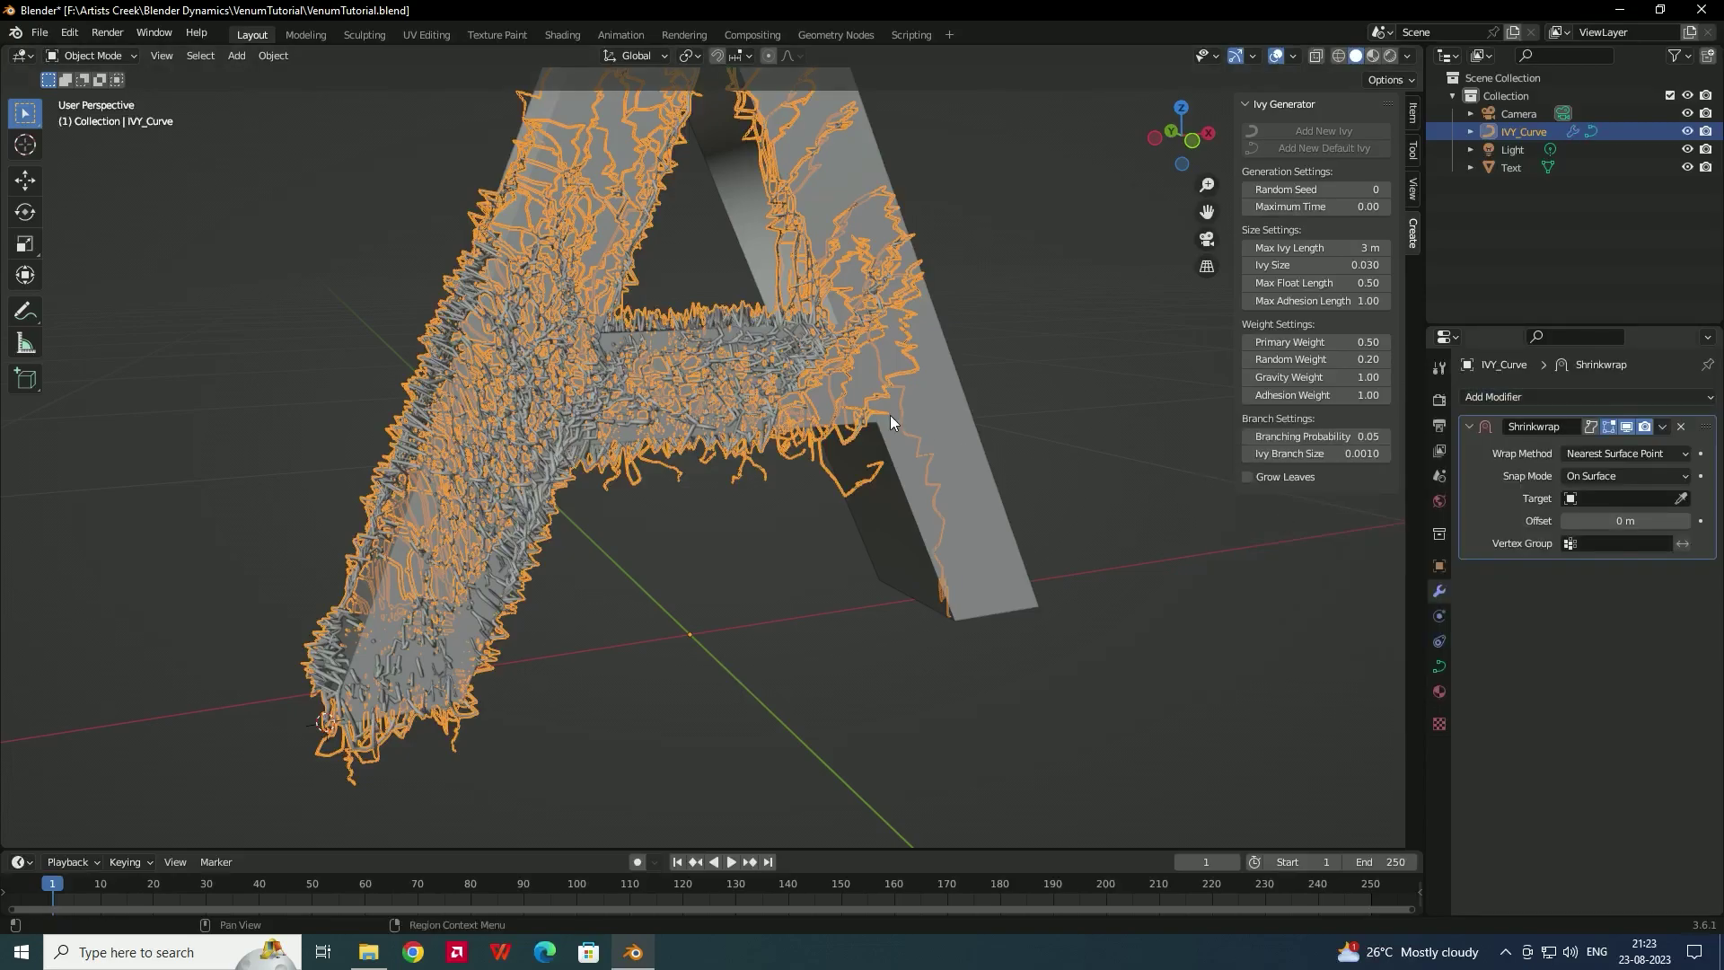
pyautogui.click(1681, 499)
pyautogui.click(965, 415)
# - Apply the Shrinkwrap modifier and reselect the ivy curve
pyautogui.moveTo(1002, 379); pyautogui.dragTo(745, 375, button='middle')
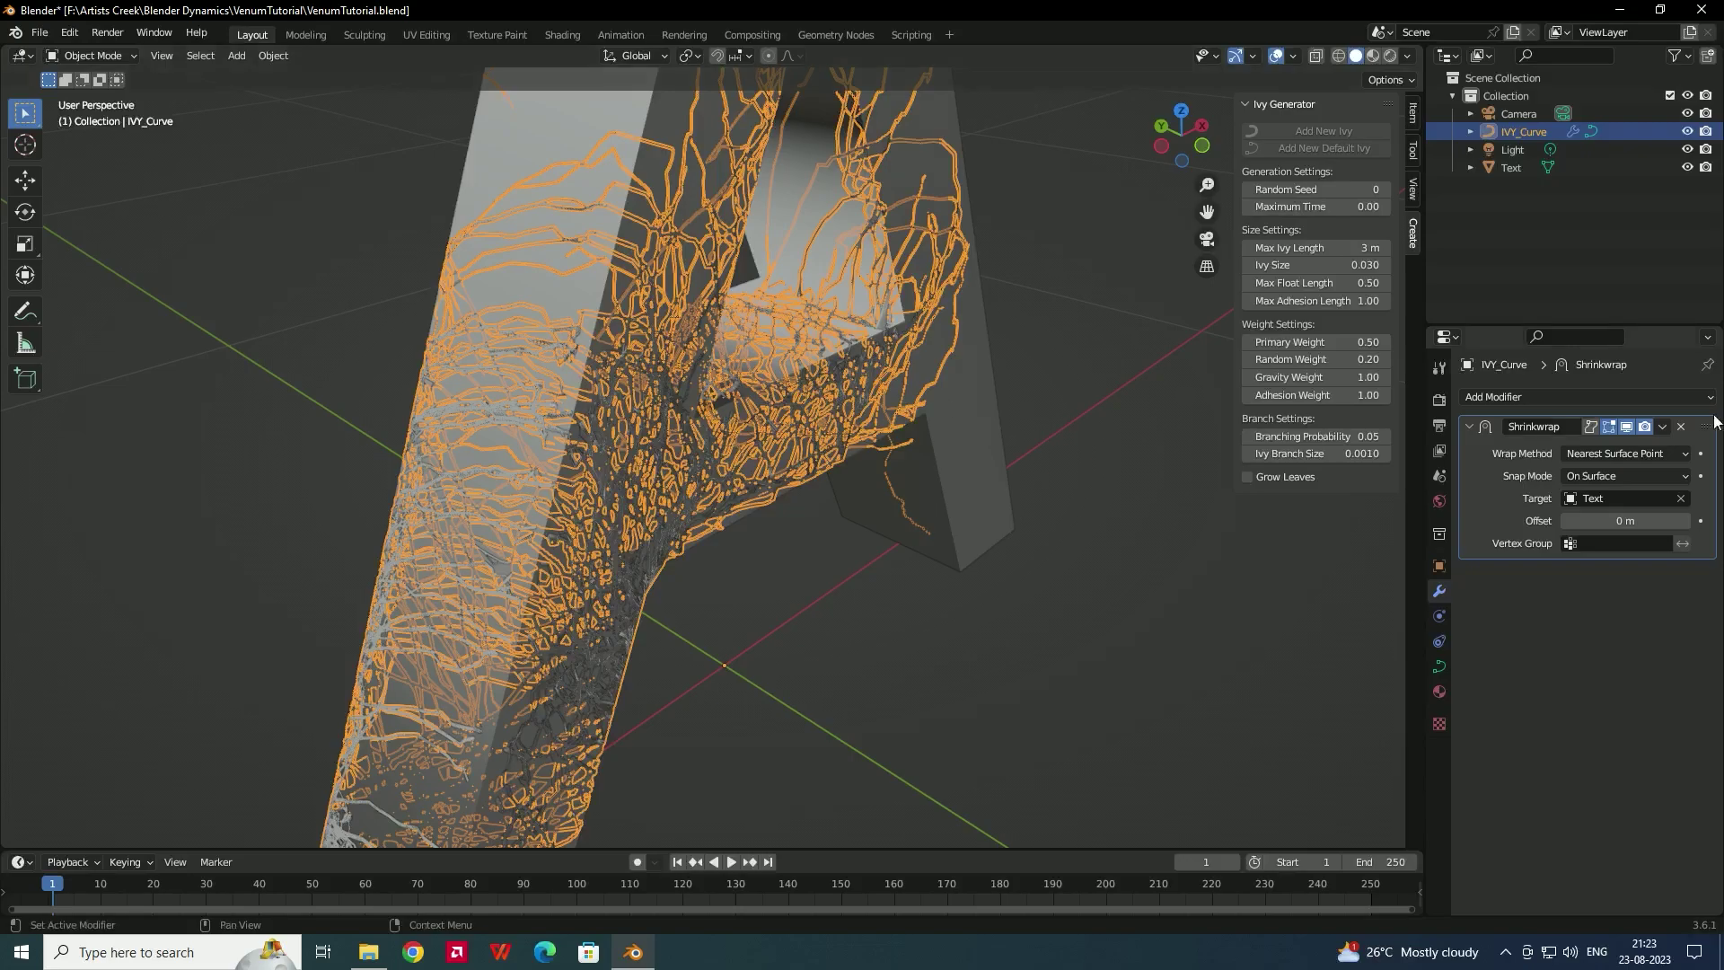
pyautogui.click(1661, 426)
pyautogui.click(1599, 445)
pyautogui.click(1002, 430)
pyautogui.moveTo(1003, 431); pyautogui.dragTo(665, 440, button='middle')
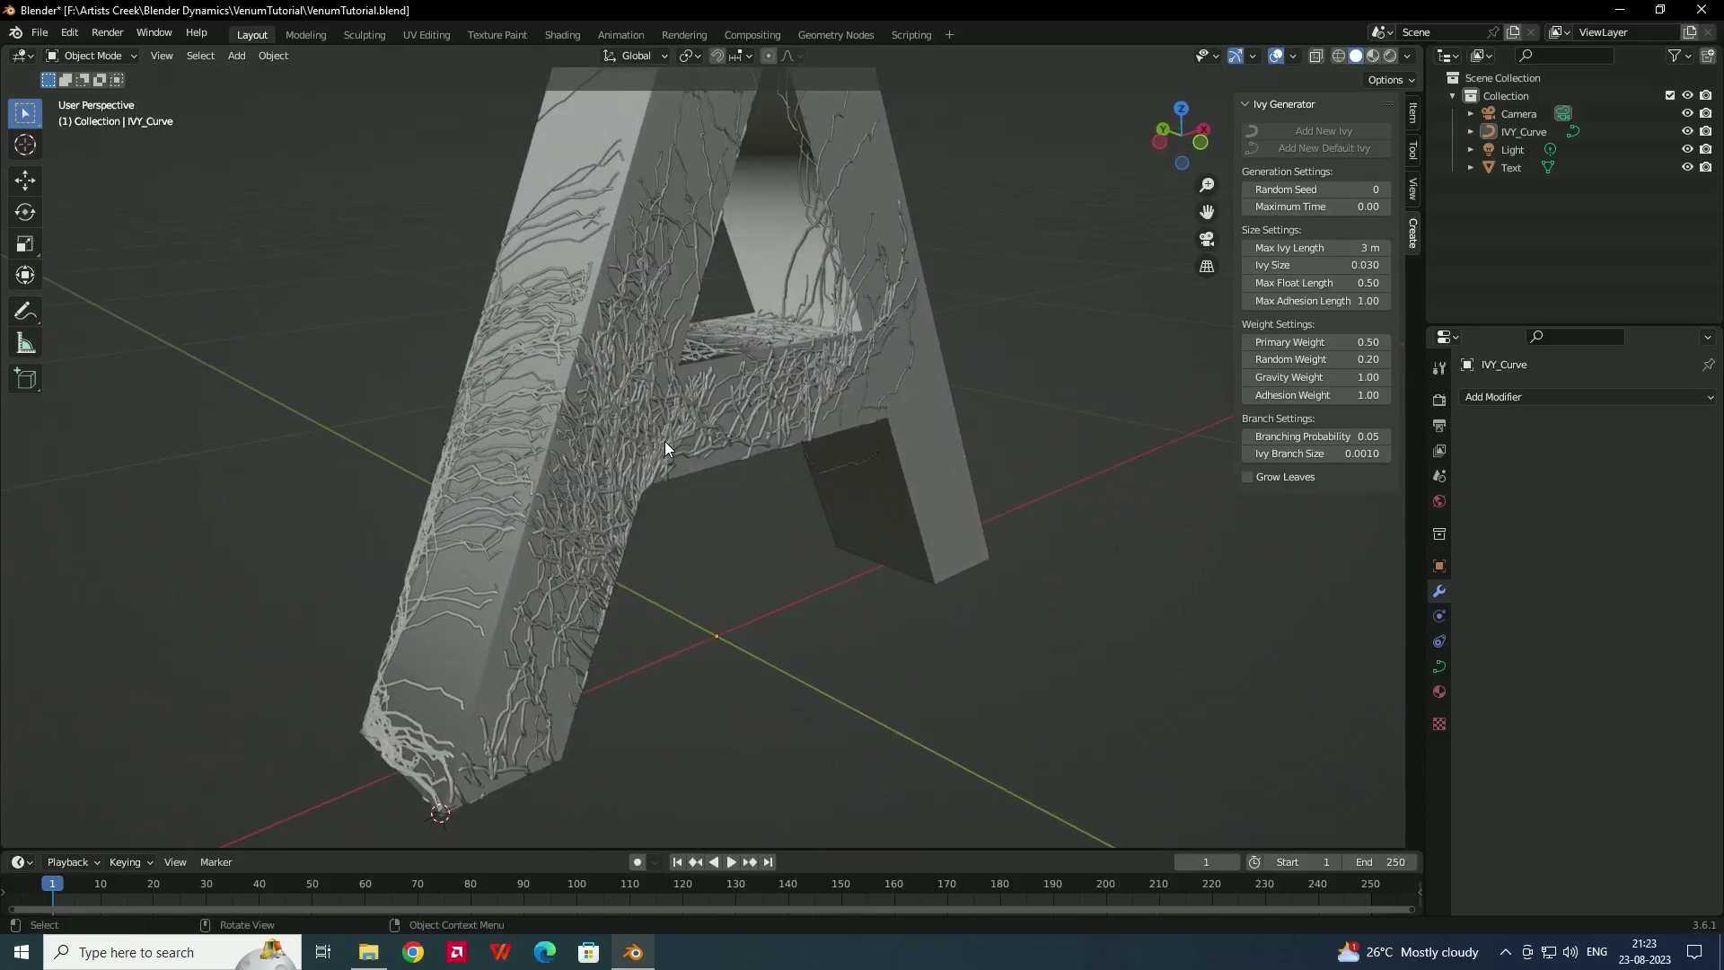
pyautogui.click(664, 440)
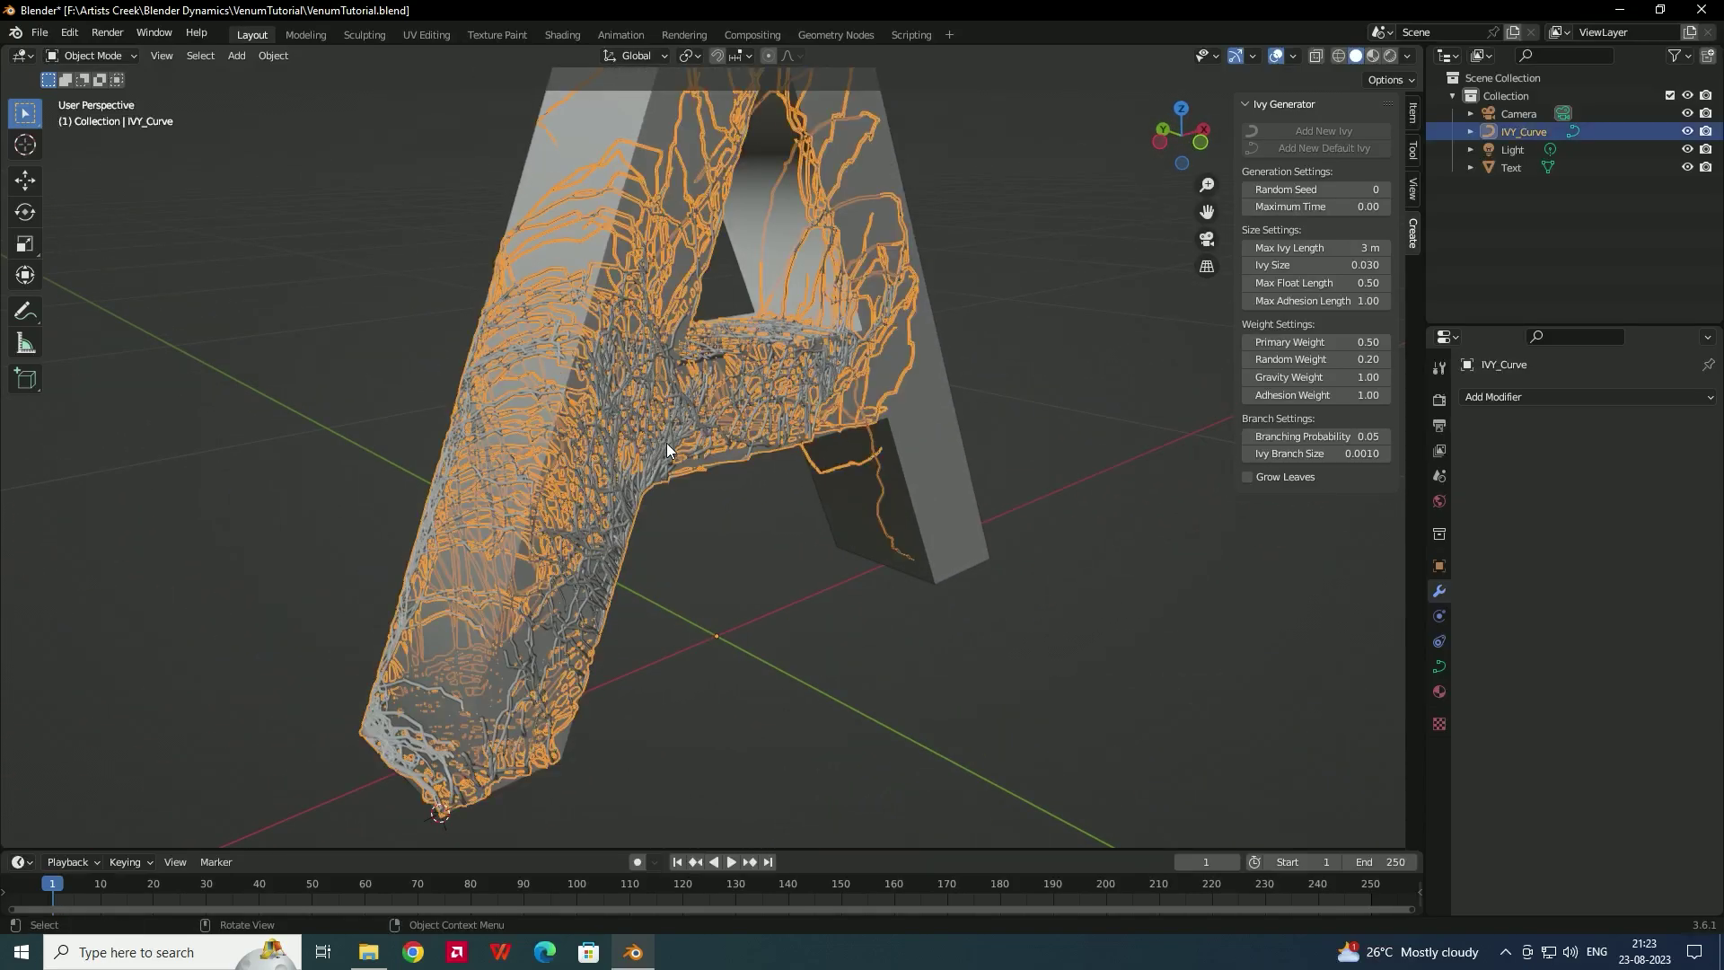
# - Sweep the curve's Start & End Mapping Factor End down toward 0 and back to 1.000
pyautogui.click(1443, 665)
pyautogui.scroll(-6, 1477, 672)
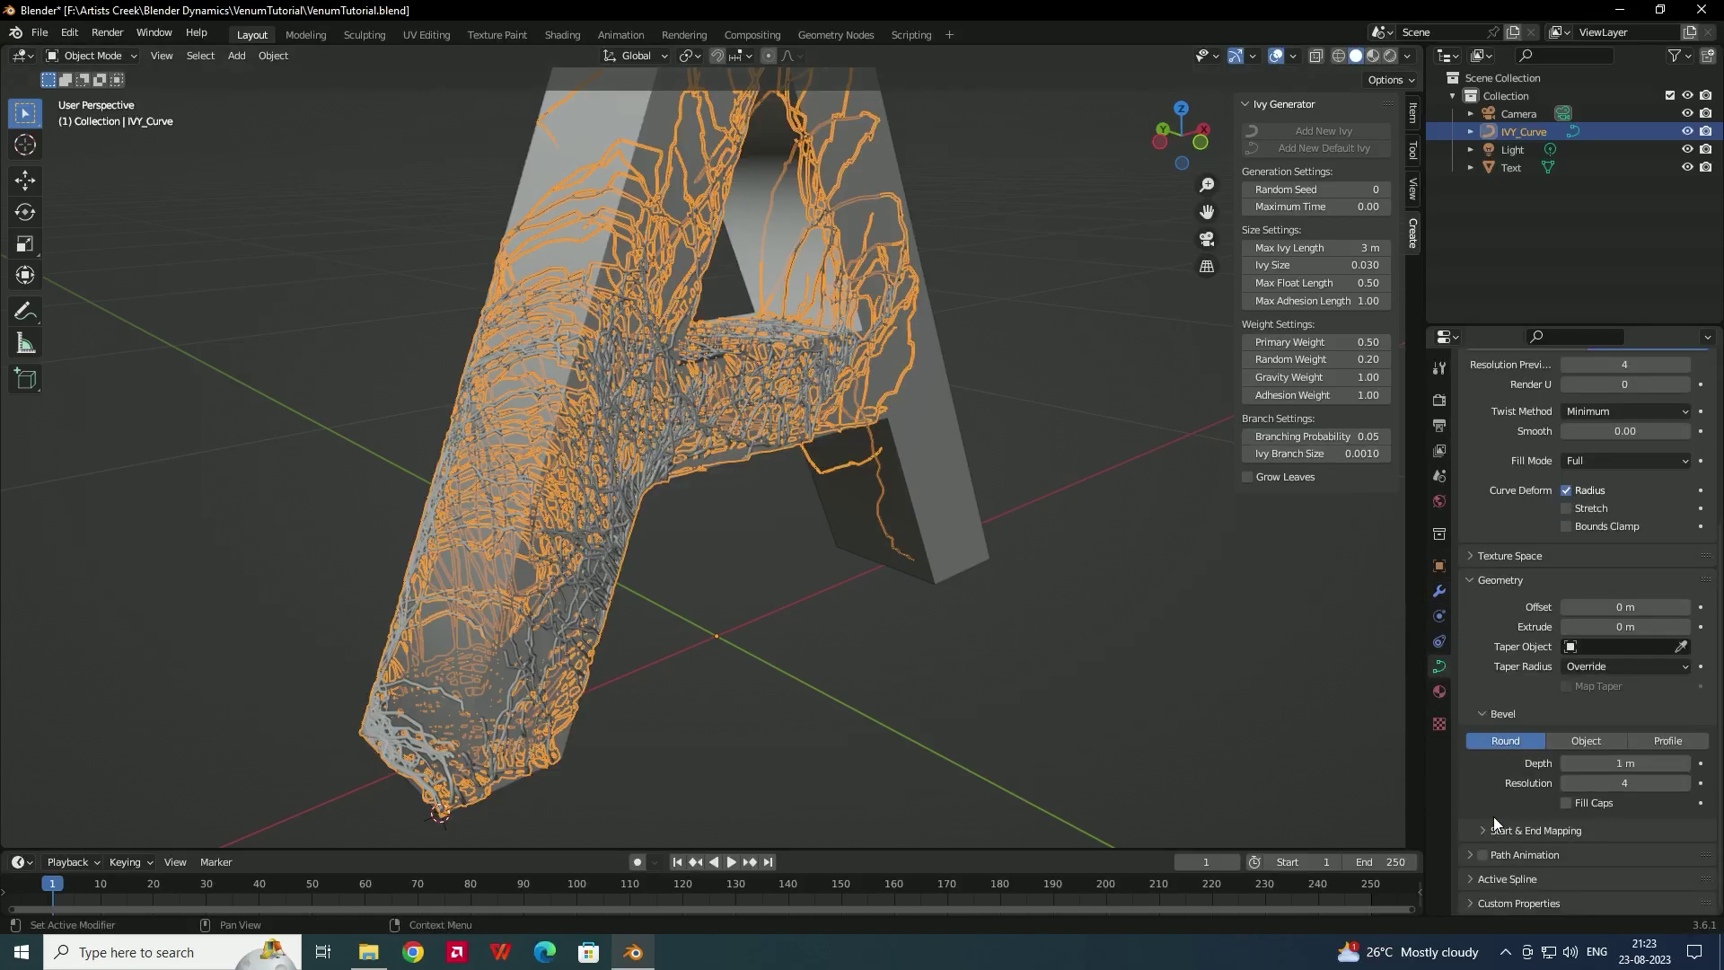
pyautogui.click(1483, 831)
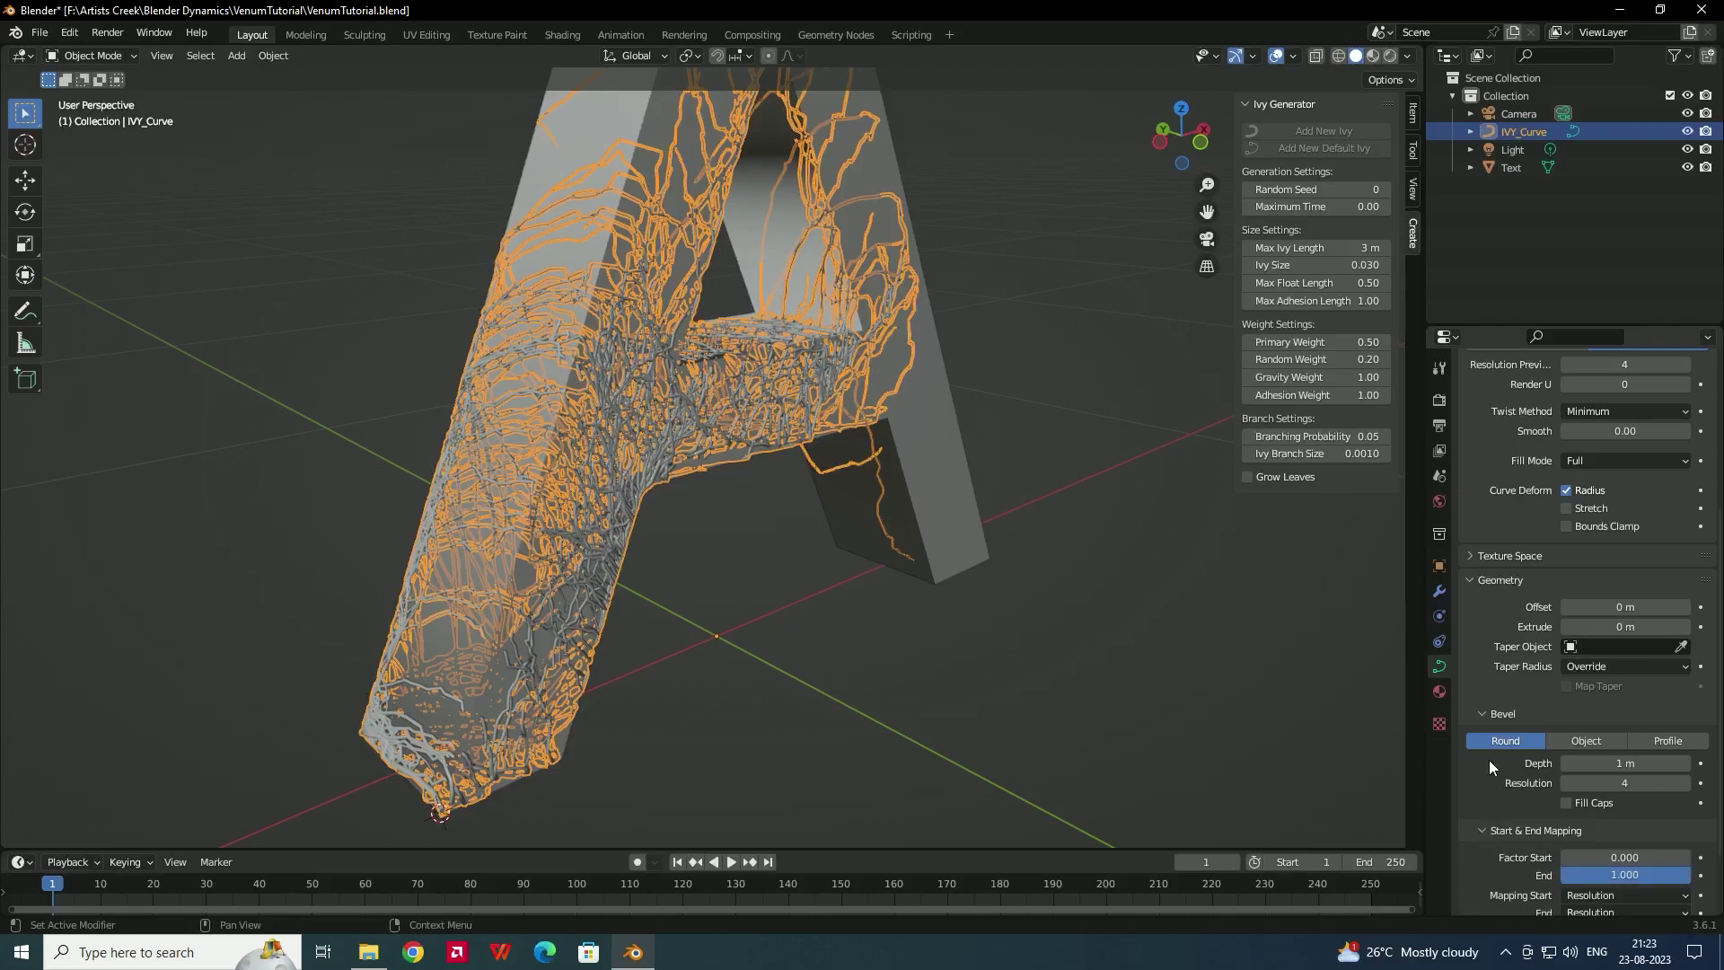
pyautogui.scroll(-3, 1527, 790)
pyautogui.moveTo(1687, 787); pyautogui.dragTo(1559, 787)
pyautogui.moveTo(1624, 787); pyautogui.dragTo(1706, 781)
# - Inspect the vine-covered A from several angles and reselect the ivy curve
pyautogui.click(714, 497)
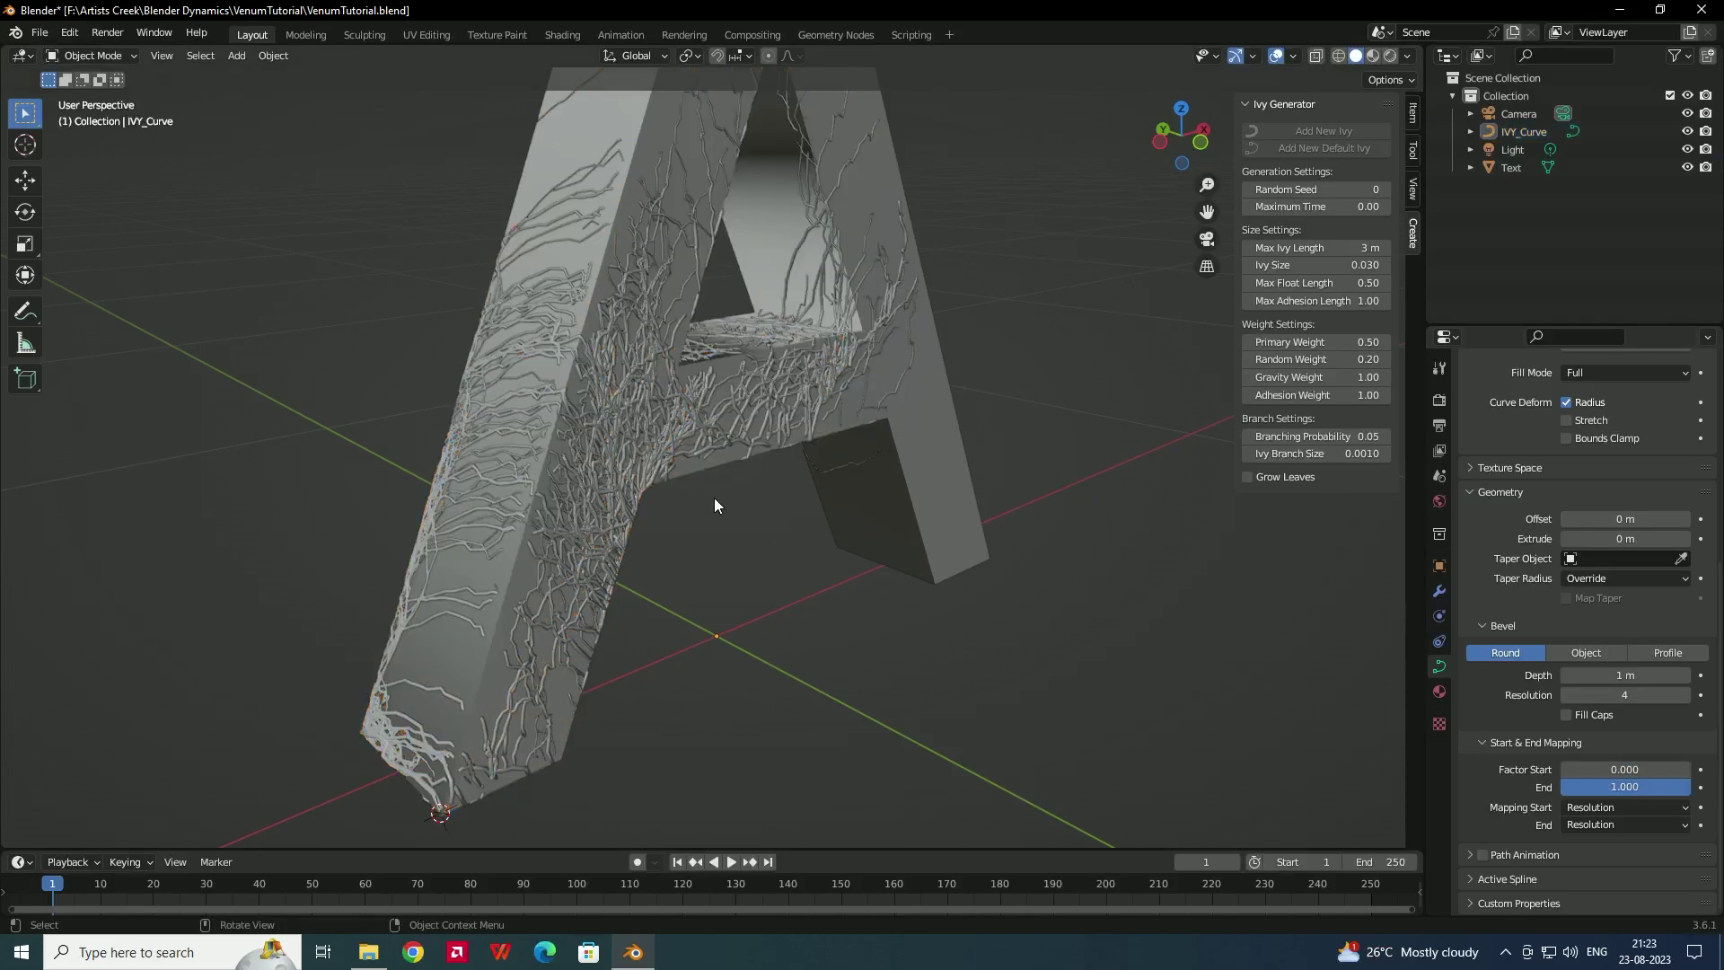
pyautogui.scroll(2, 747, 478)
pyautogui.scroll(2, 730, 520)
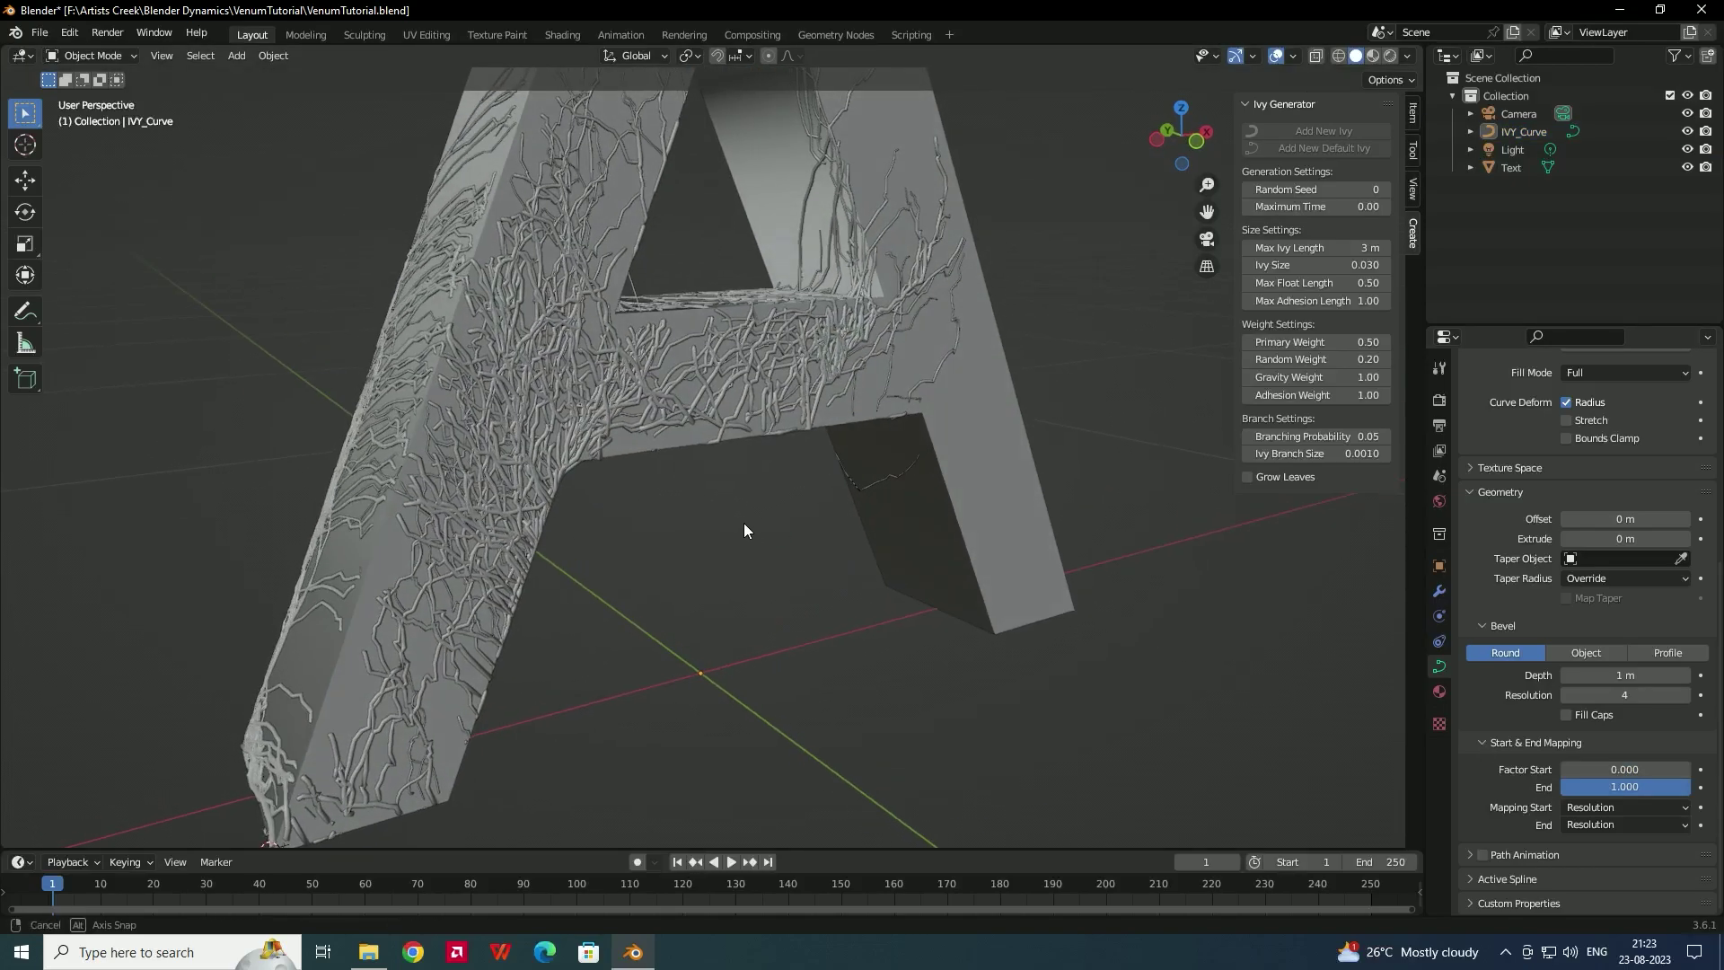
pyautogui.scroll(-2, 480, 716)
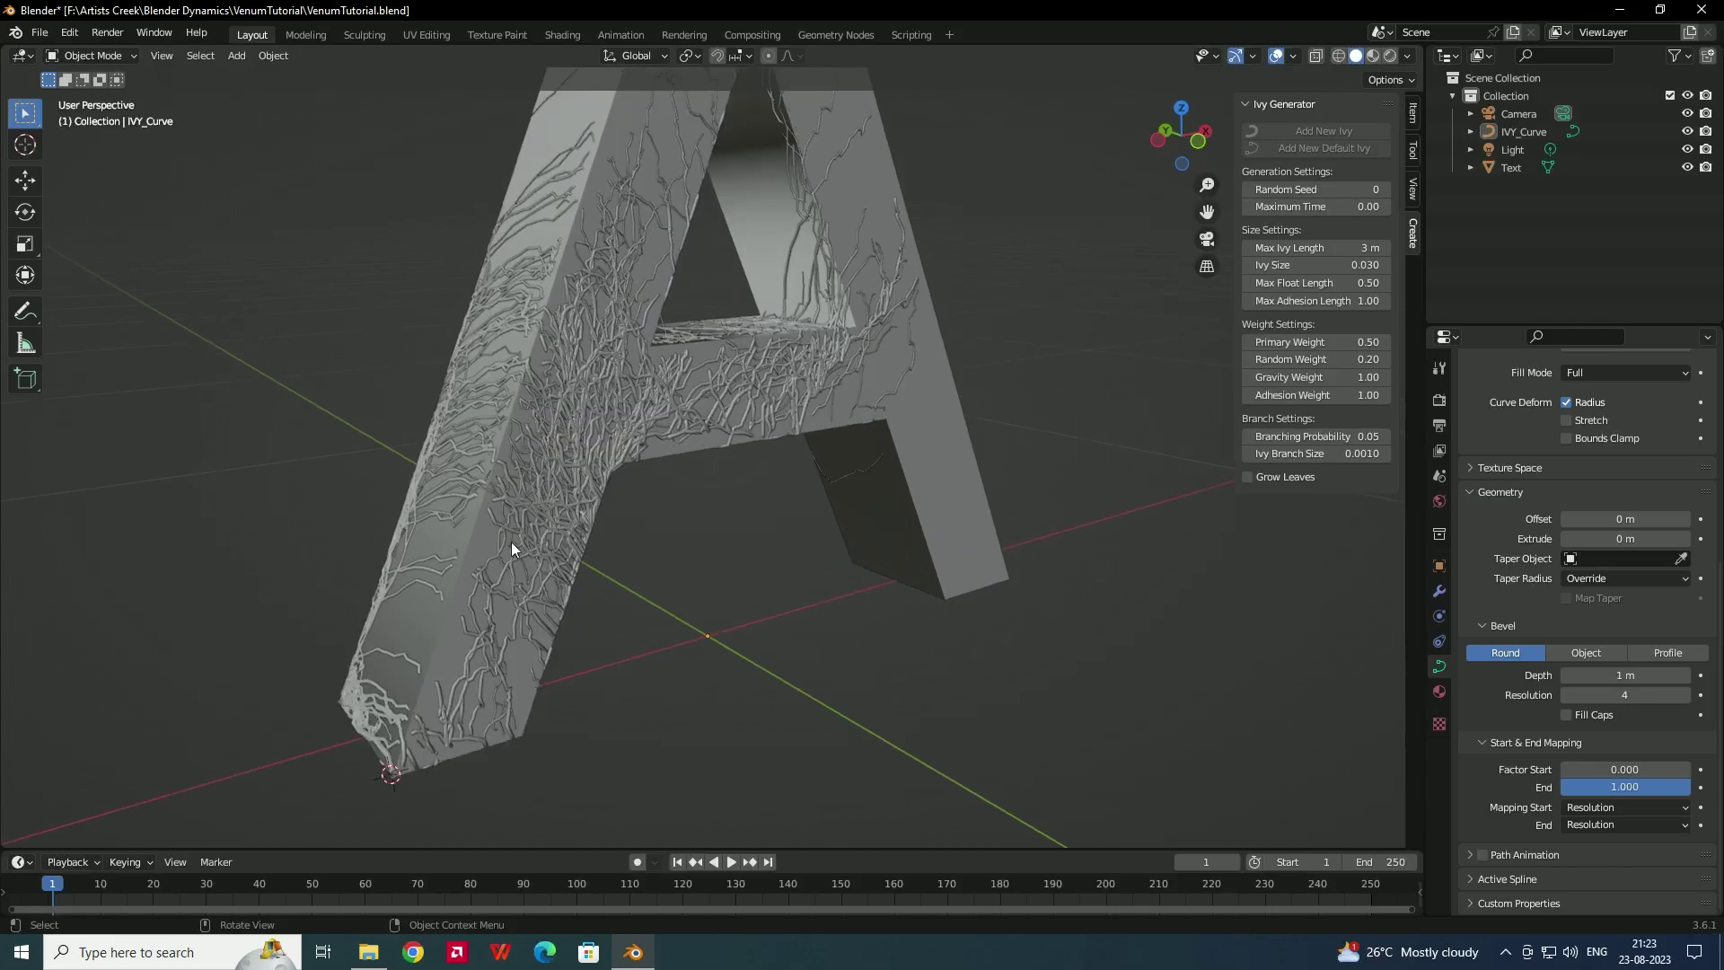
pyautogui.scroll(2, 686, 315)
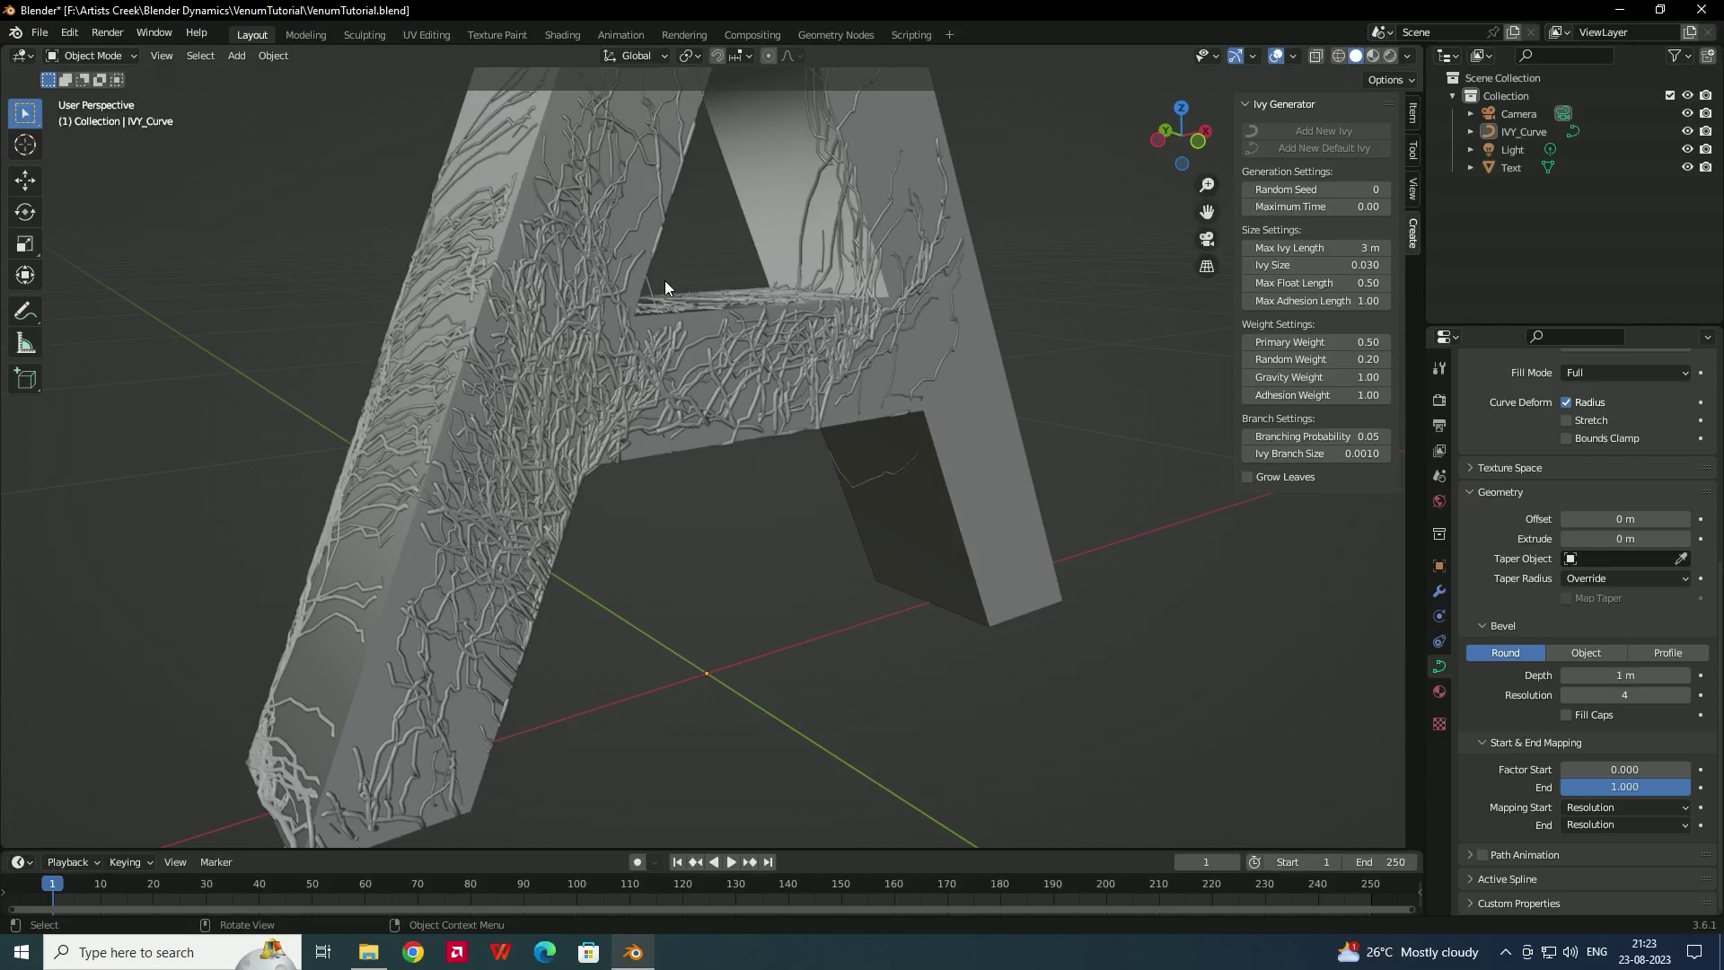
pyautogui.moveTo(692, 283); pyautogui.dragTo(724, 584, button='middle')
pyautogui.click(667, 390)
pyautogui.scroll(-3, 692, 406)
pyautogui.scroll(-1, 719, 579)
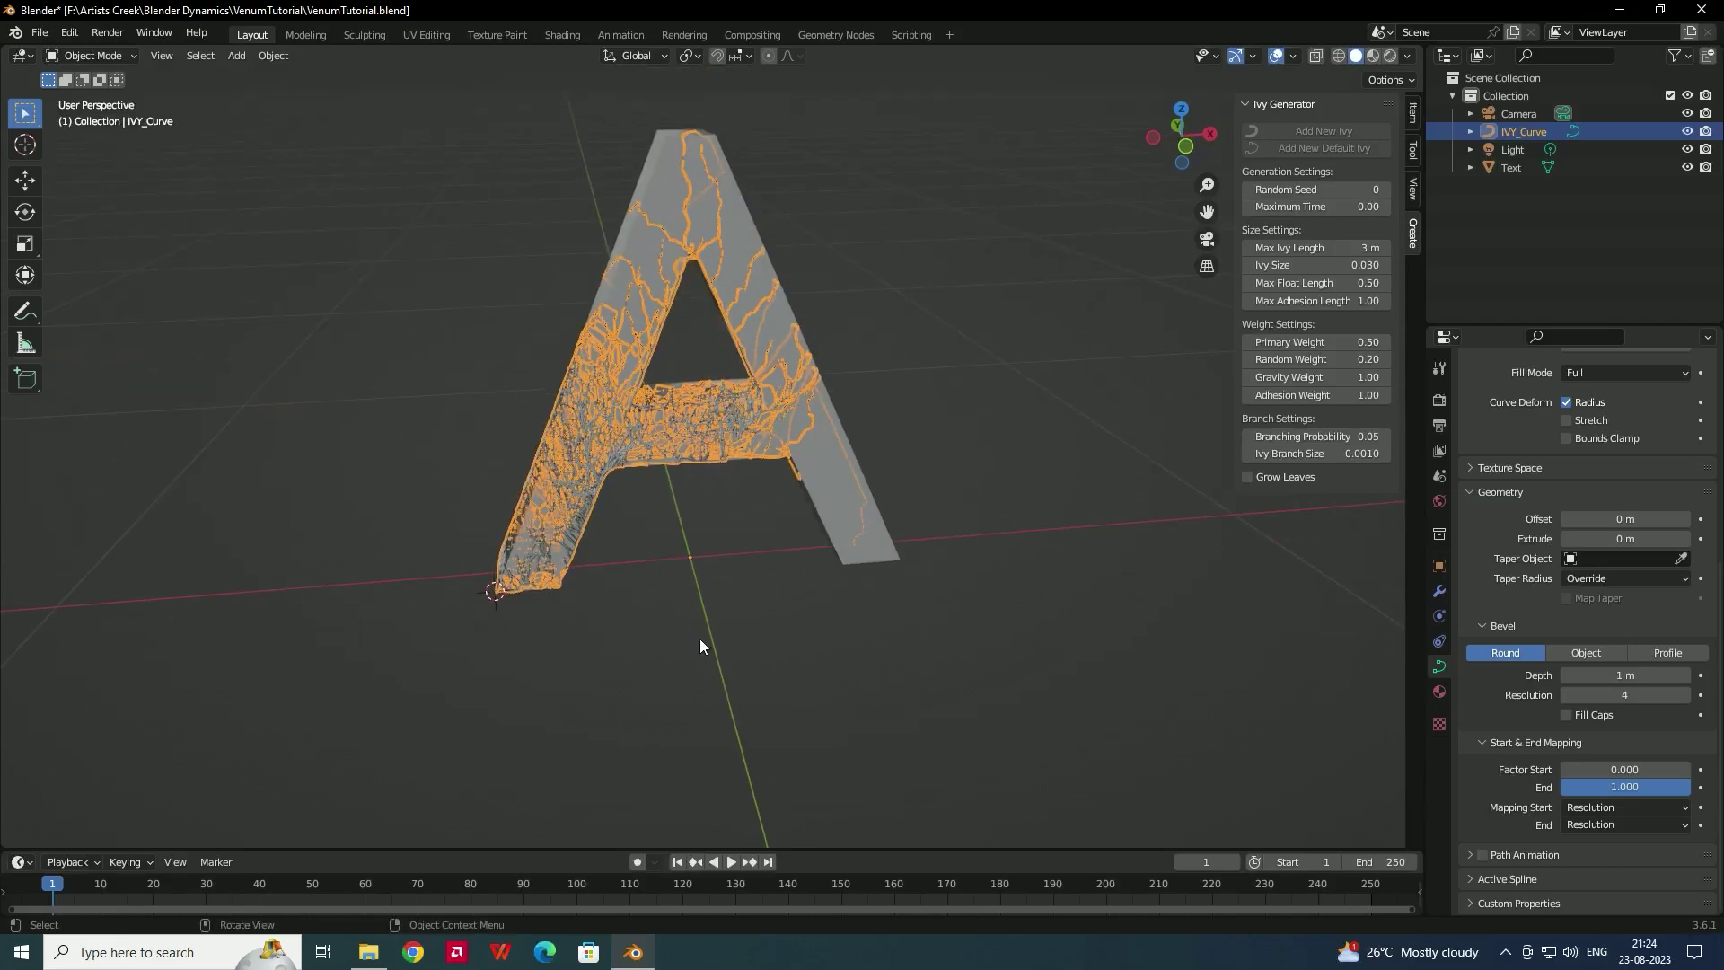
# - Add a Bezier curve and move it off to the left of the A
pyautogui.hotkey('shift', 'a')
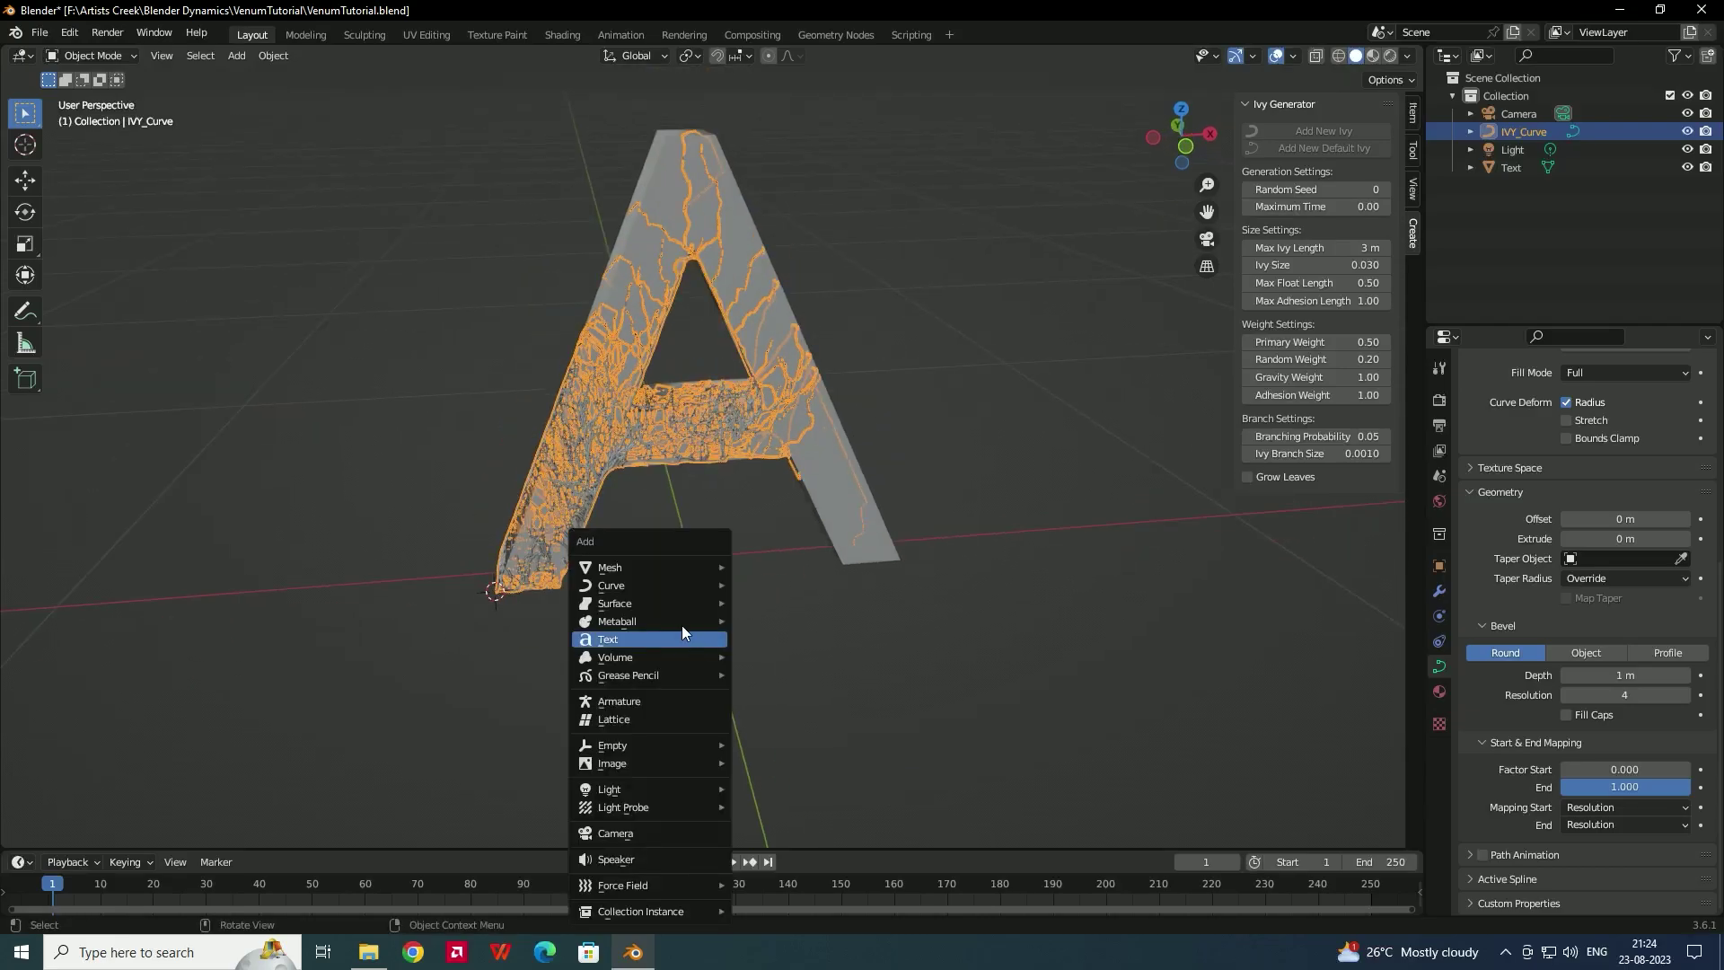
pyautogui.moveTo(652, 584)
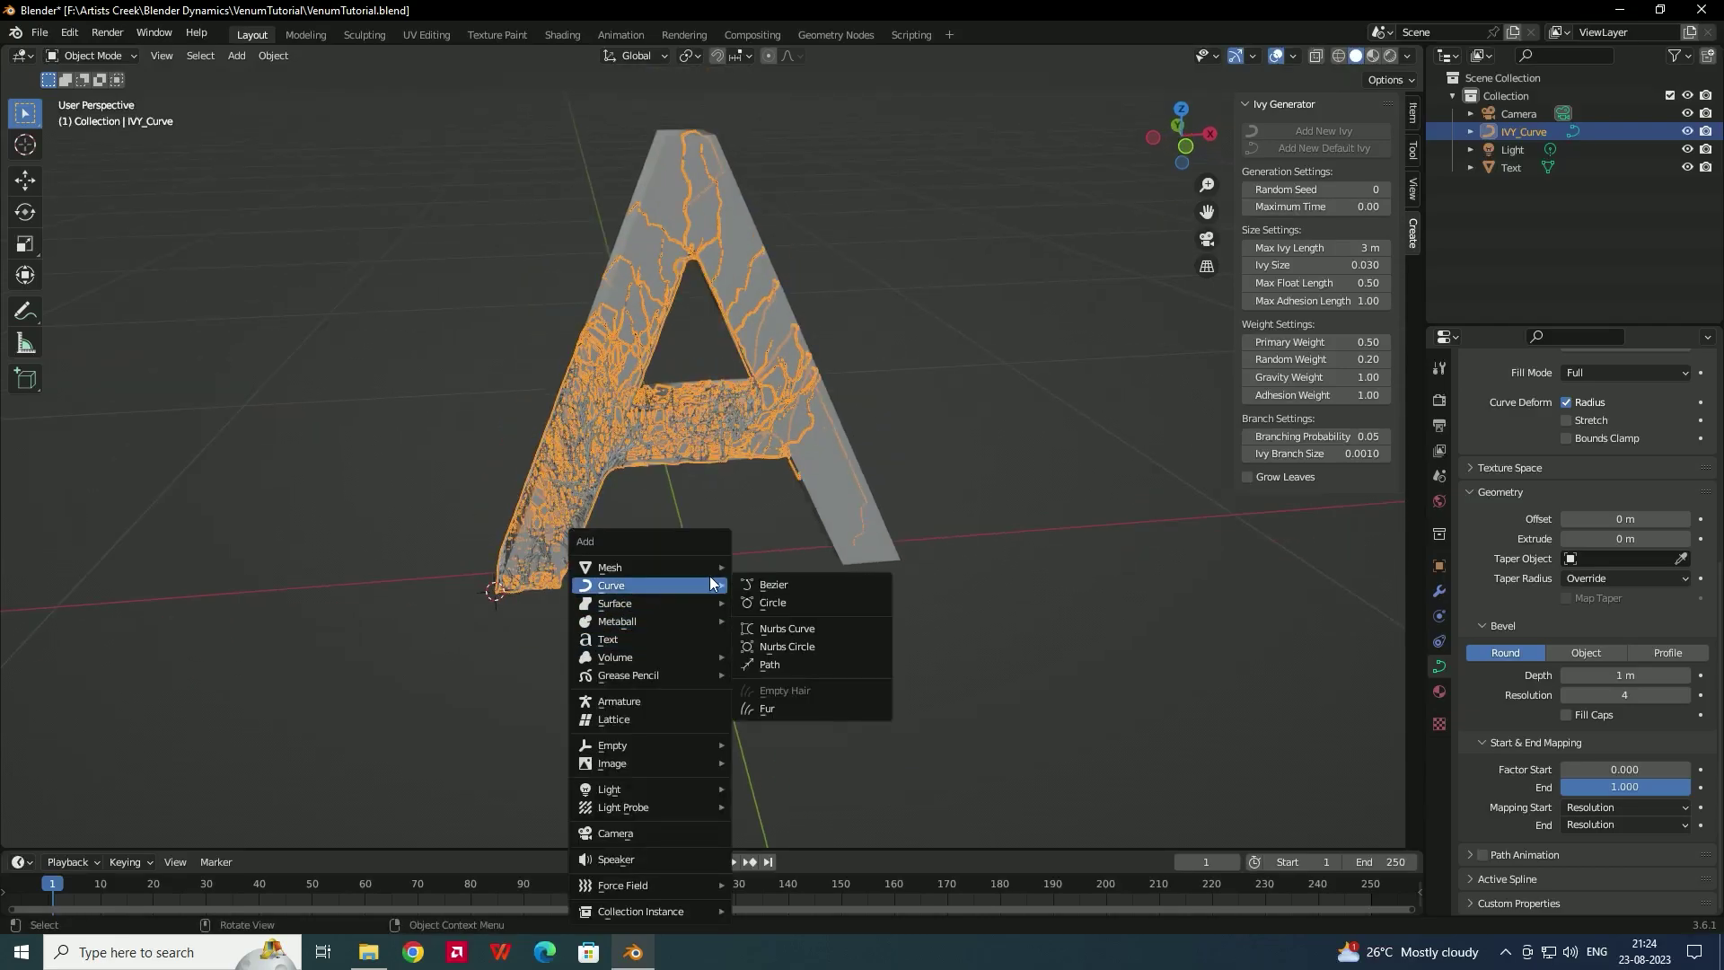
pyautogui.click(777, 587)
pyautogui.scroll(-4, 754, 566)
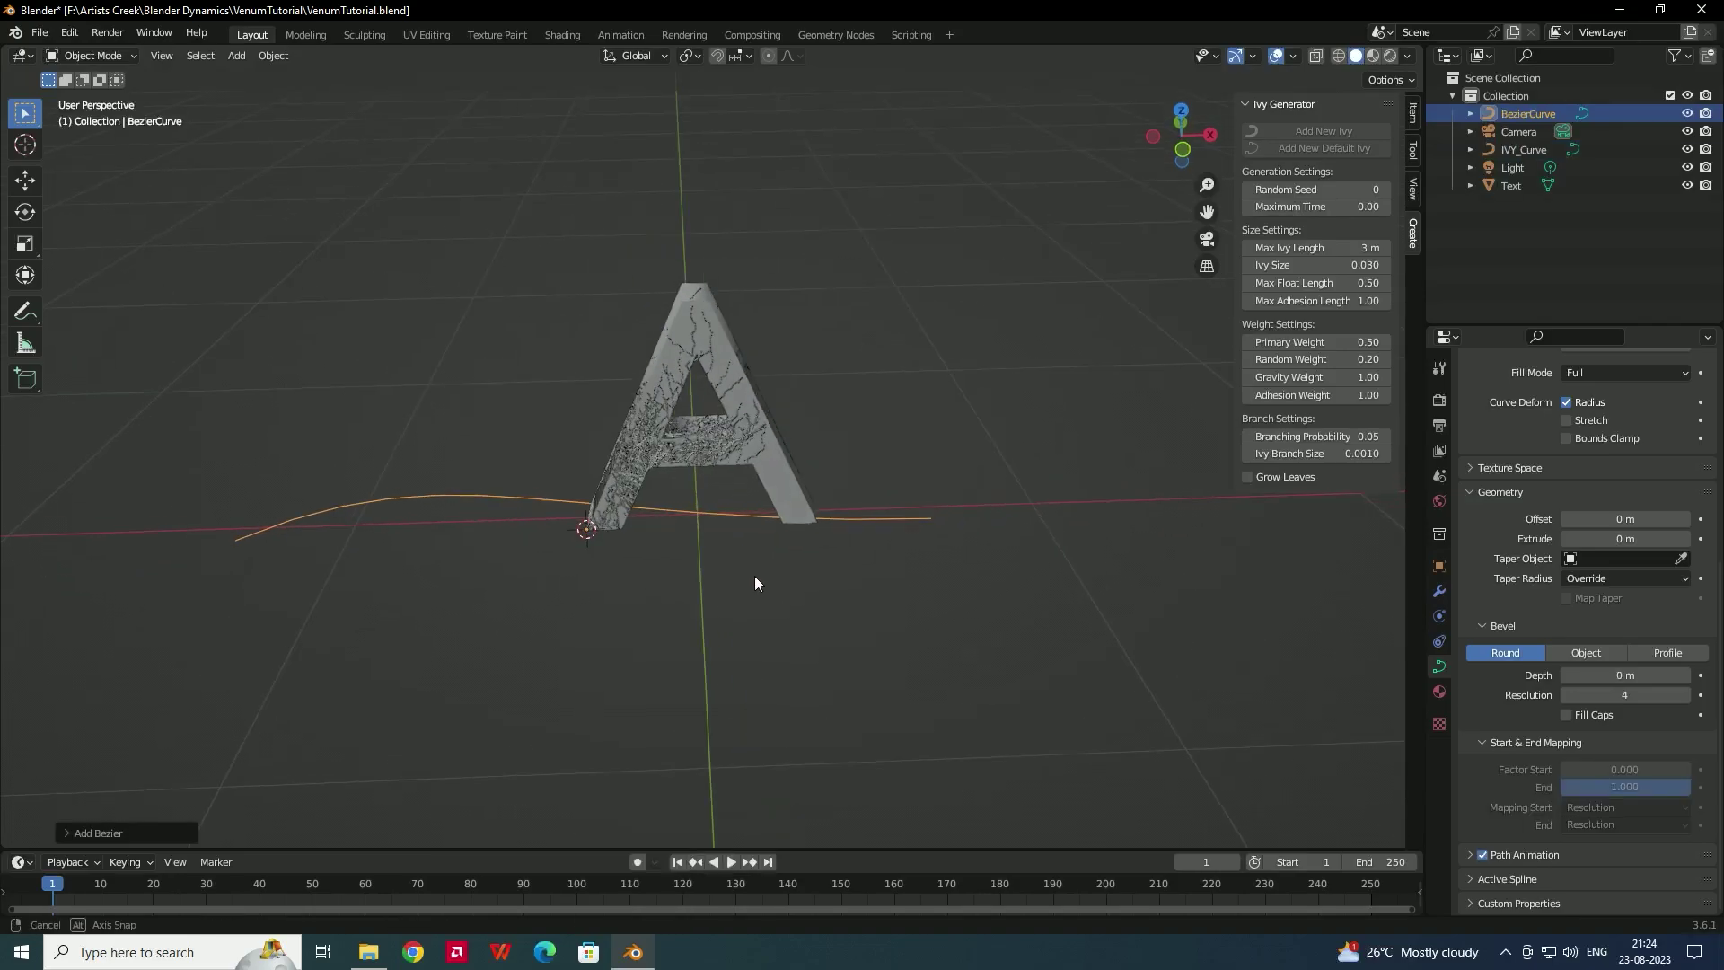
pyautogui.press('g')
pyautogui.click(374, 521)
pyautogui.moveTo(373, 521); pyautogui.dragTo(617, 504, button='middle')
pyautogui.scroll(1, 625, 467)
# - Set the ivy curve's Taper Object to BezierCurve, thickening the vines
pyautogui.click(628, 433)
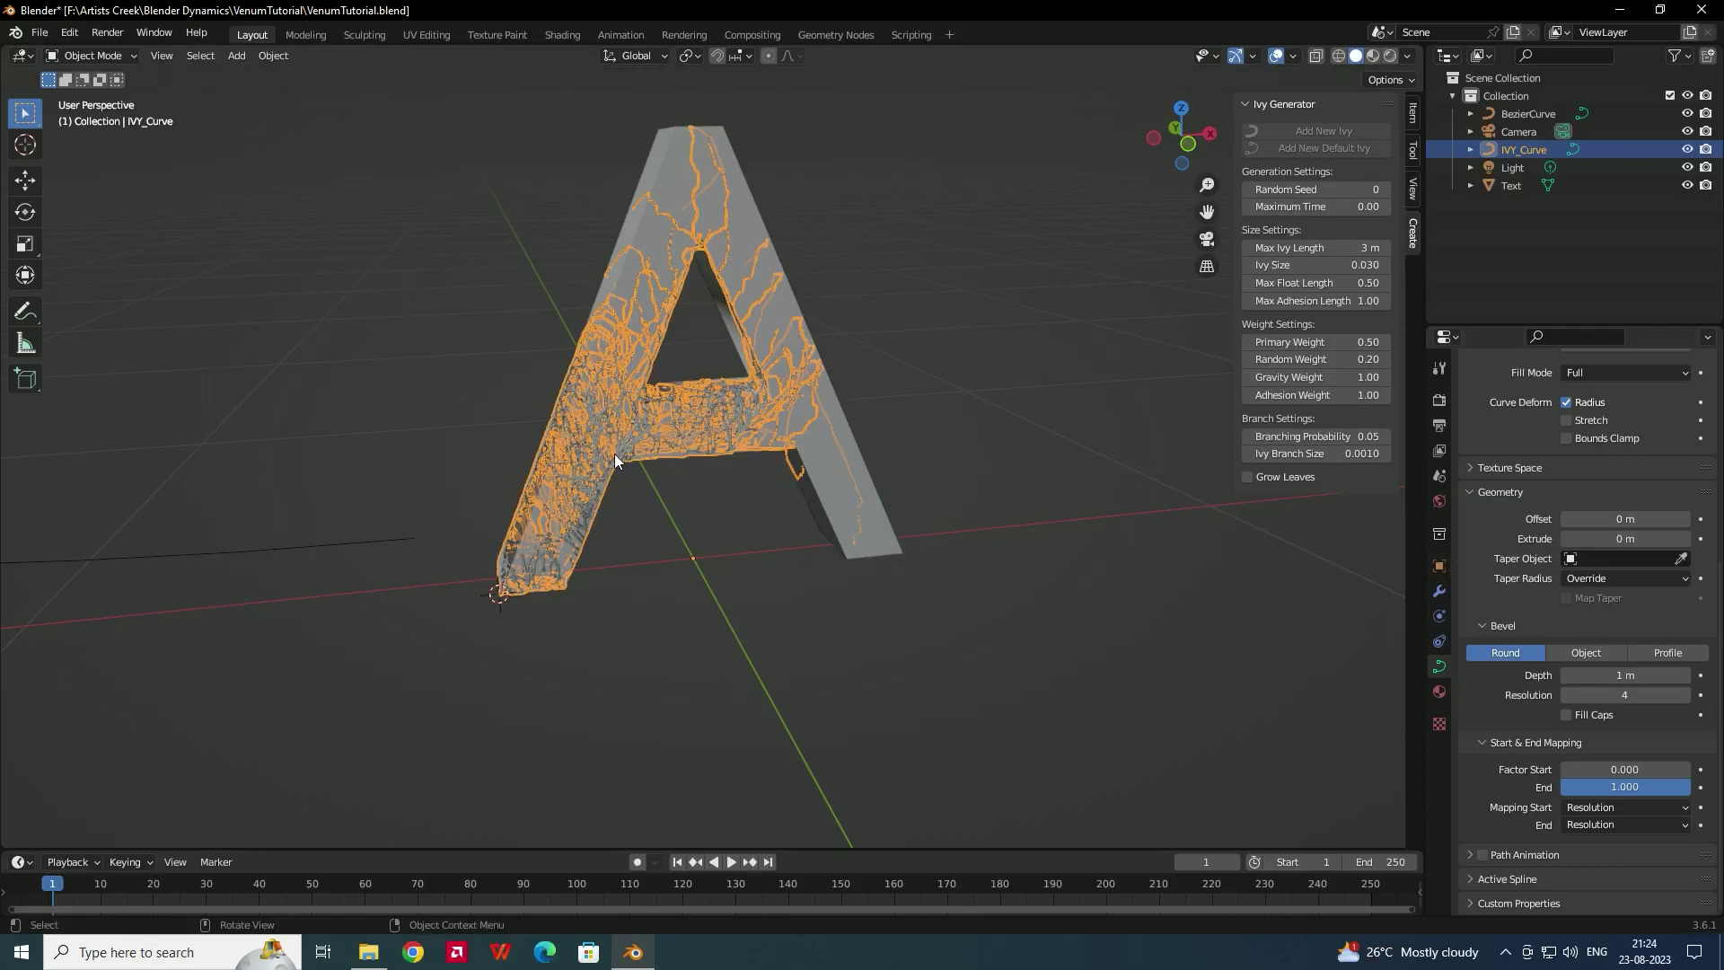
pyautogui.click(1682, 560)
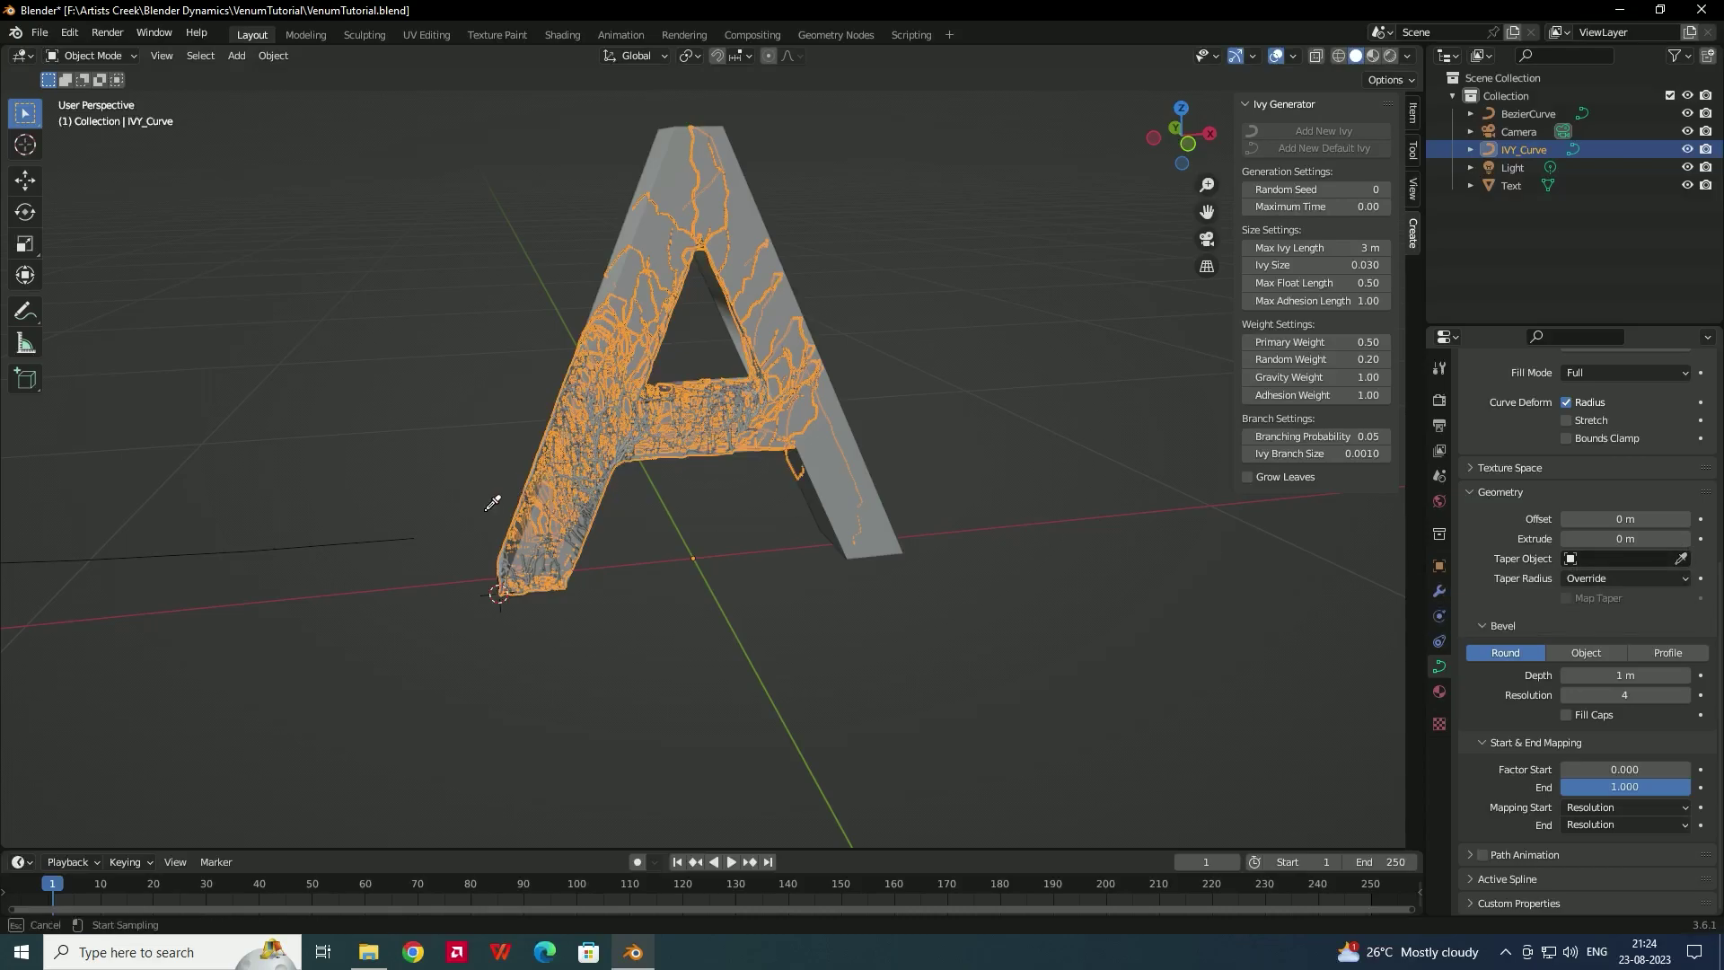
pyautogui.click(415, 532)
pyautogui.moveTo(774, 517); pyautogui.dragTo(548, 498, button='middle')
pyautogui.scroll(-3, 720, 500)
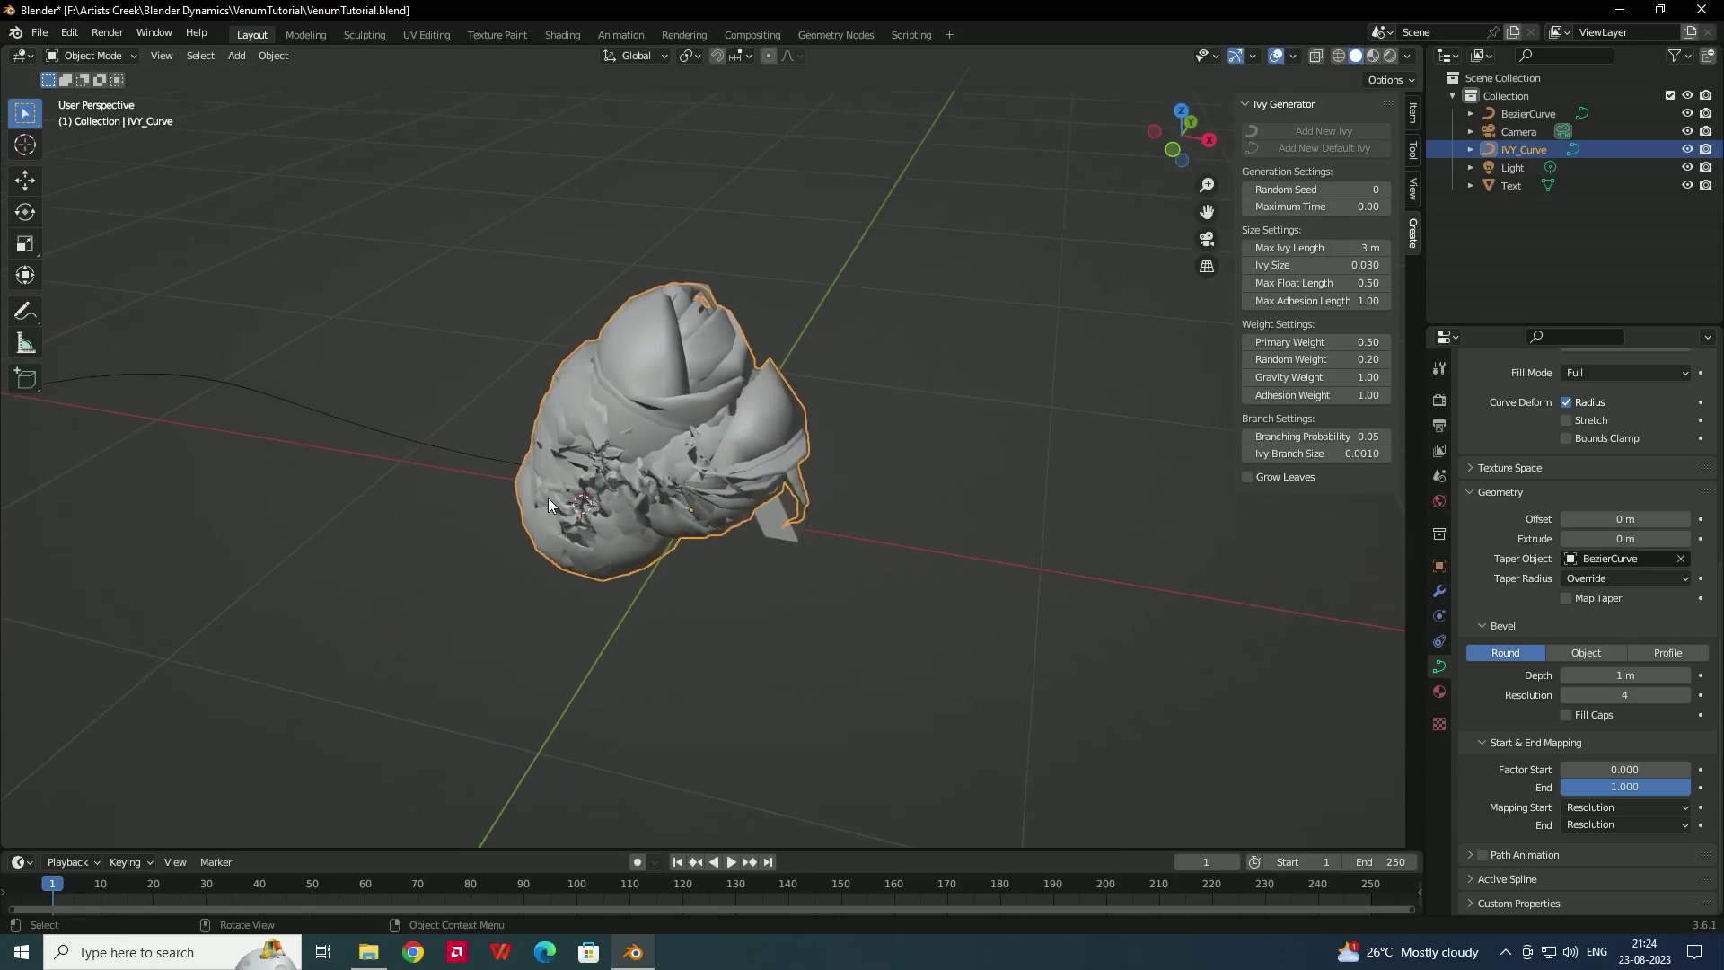
pyautogui.click(398, 444)
pyautogui.moveTo(398, 437); pyautogui.dragTo(495, 422, button='middle')
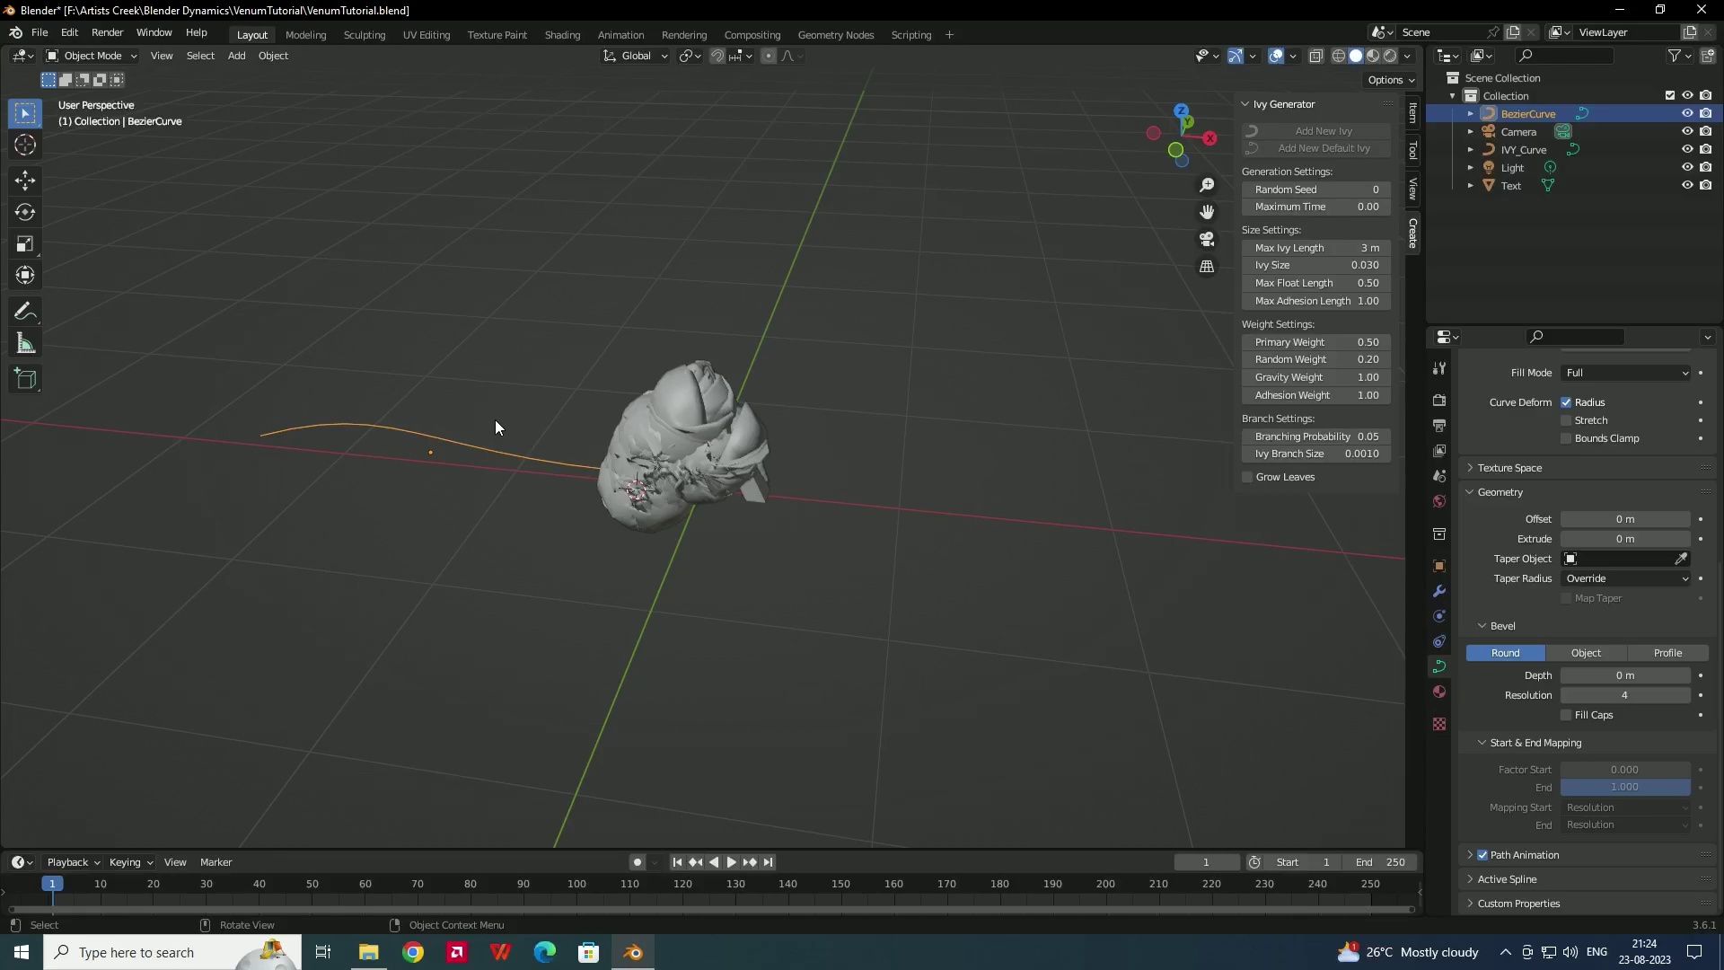
# - Select all the taper curve's points in Edit Mode and scale them down
pyautogui.press('Tab')
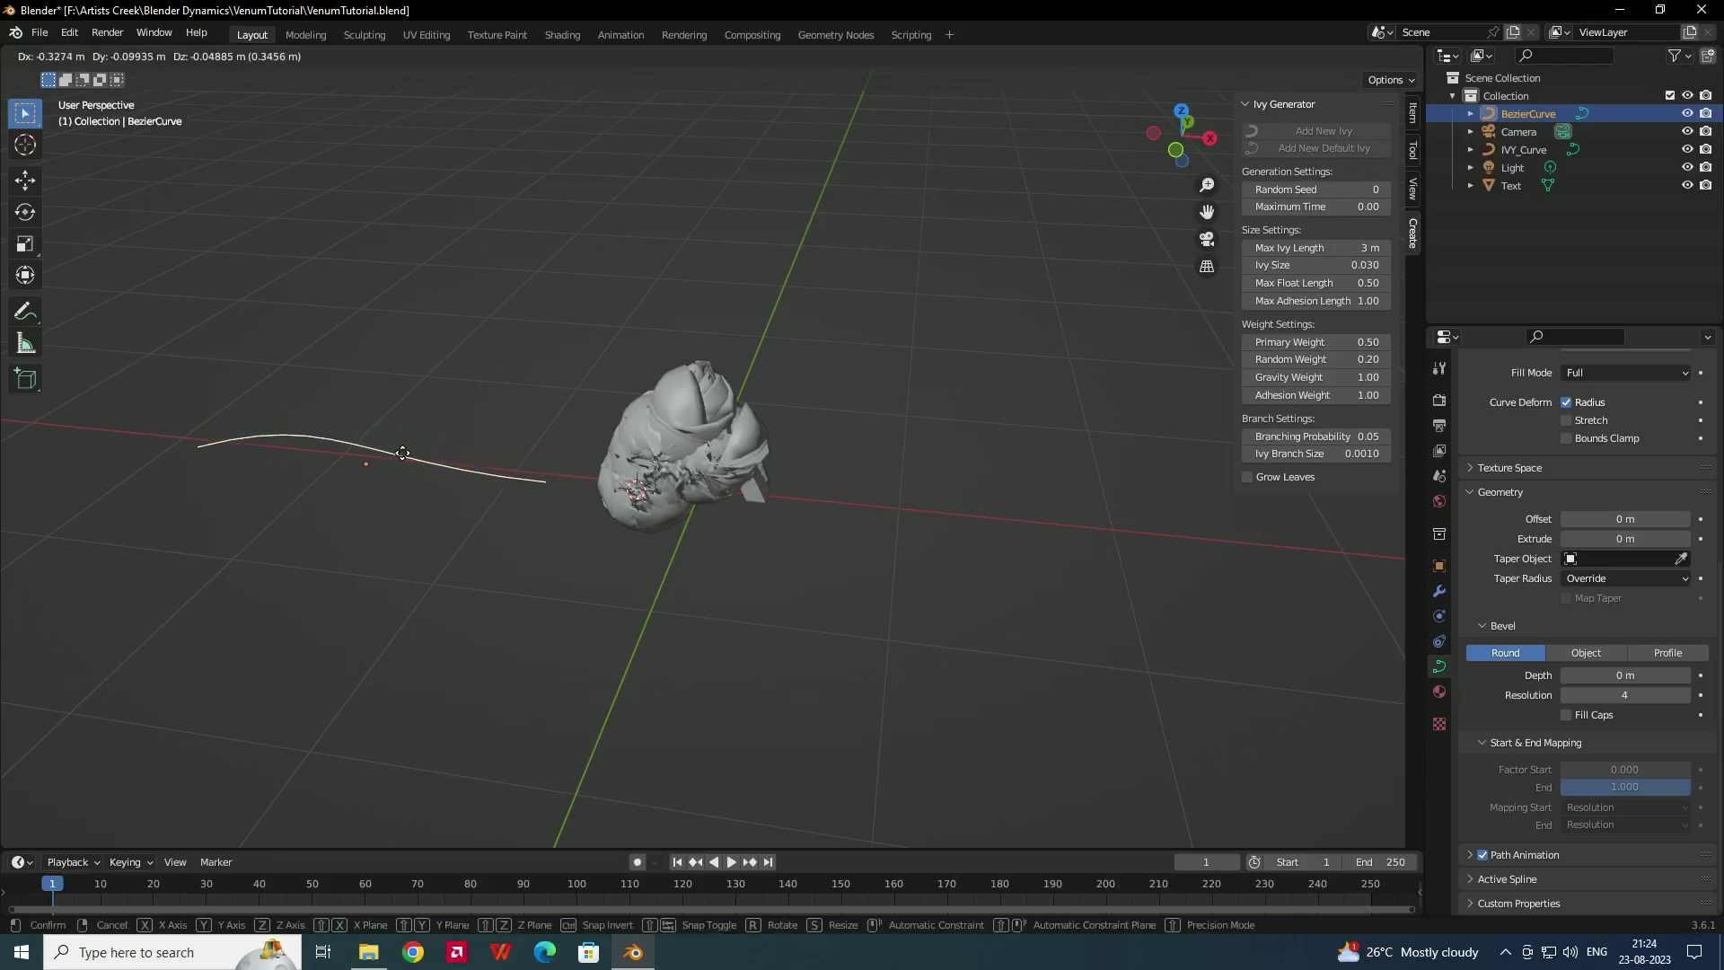
pyautogui.press('a')
pyautogui.scroll(-2, 373, 440)
pyautogui.moveTo(242, 334); pyautogui.dragTo(593, 547)
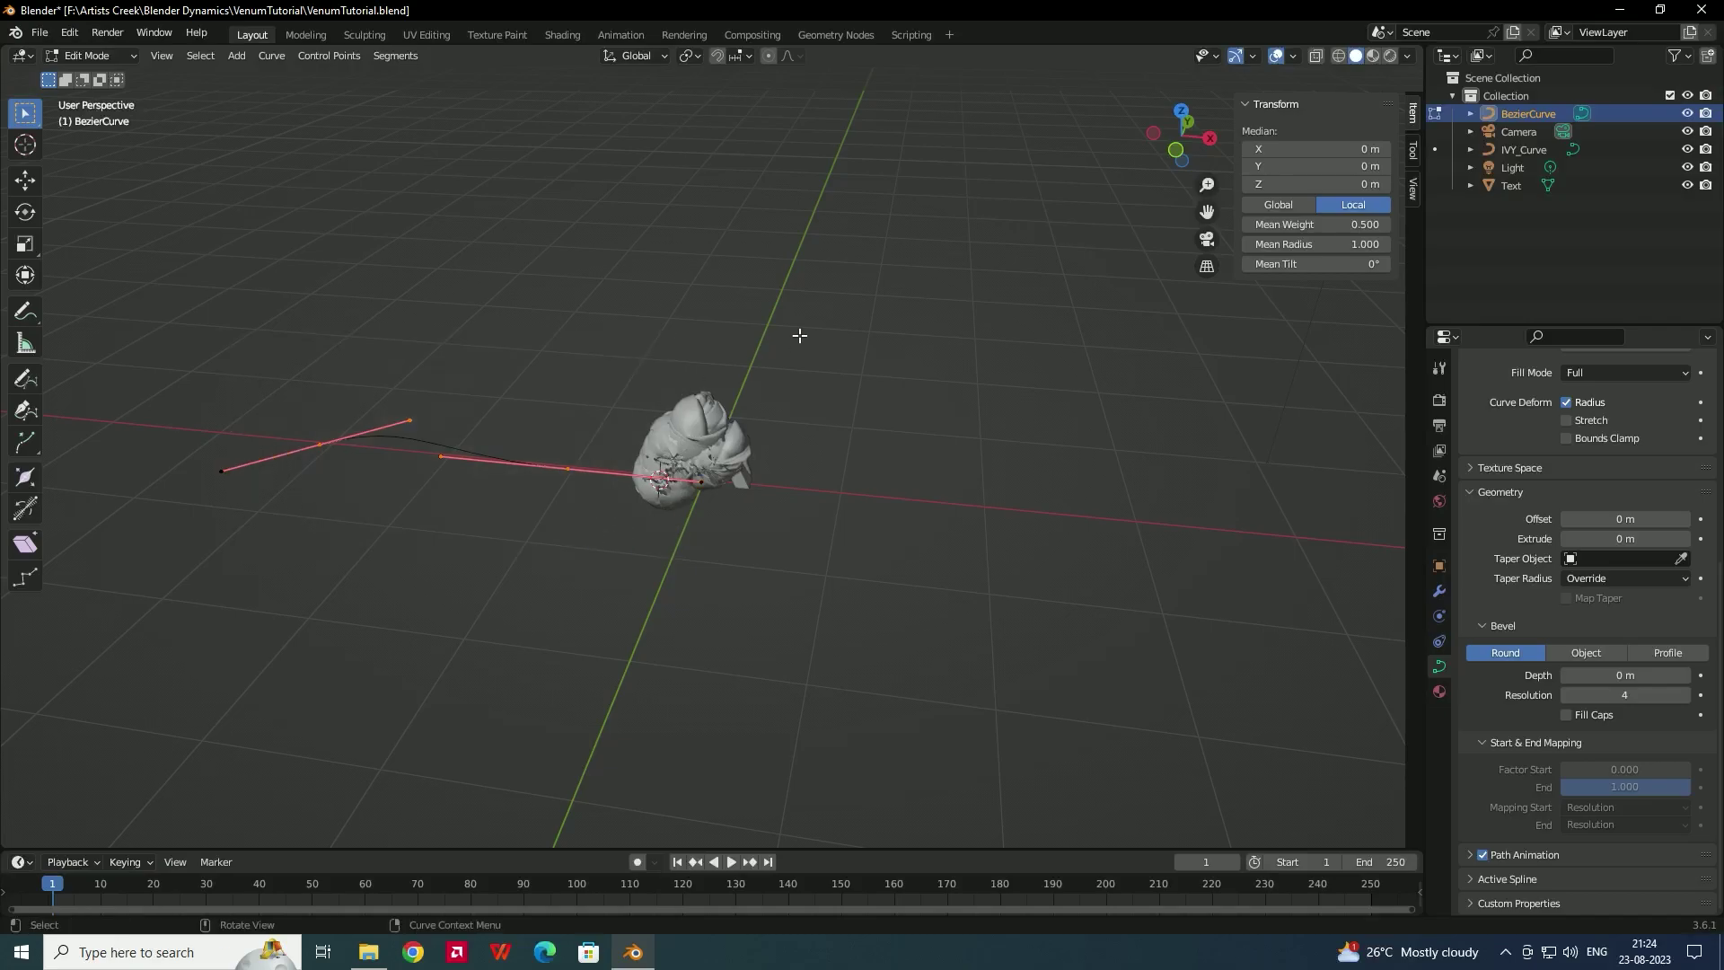
pyautogui.press('s')
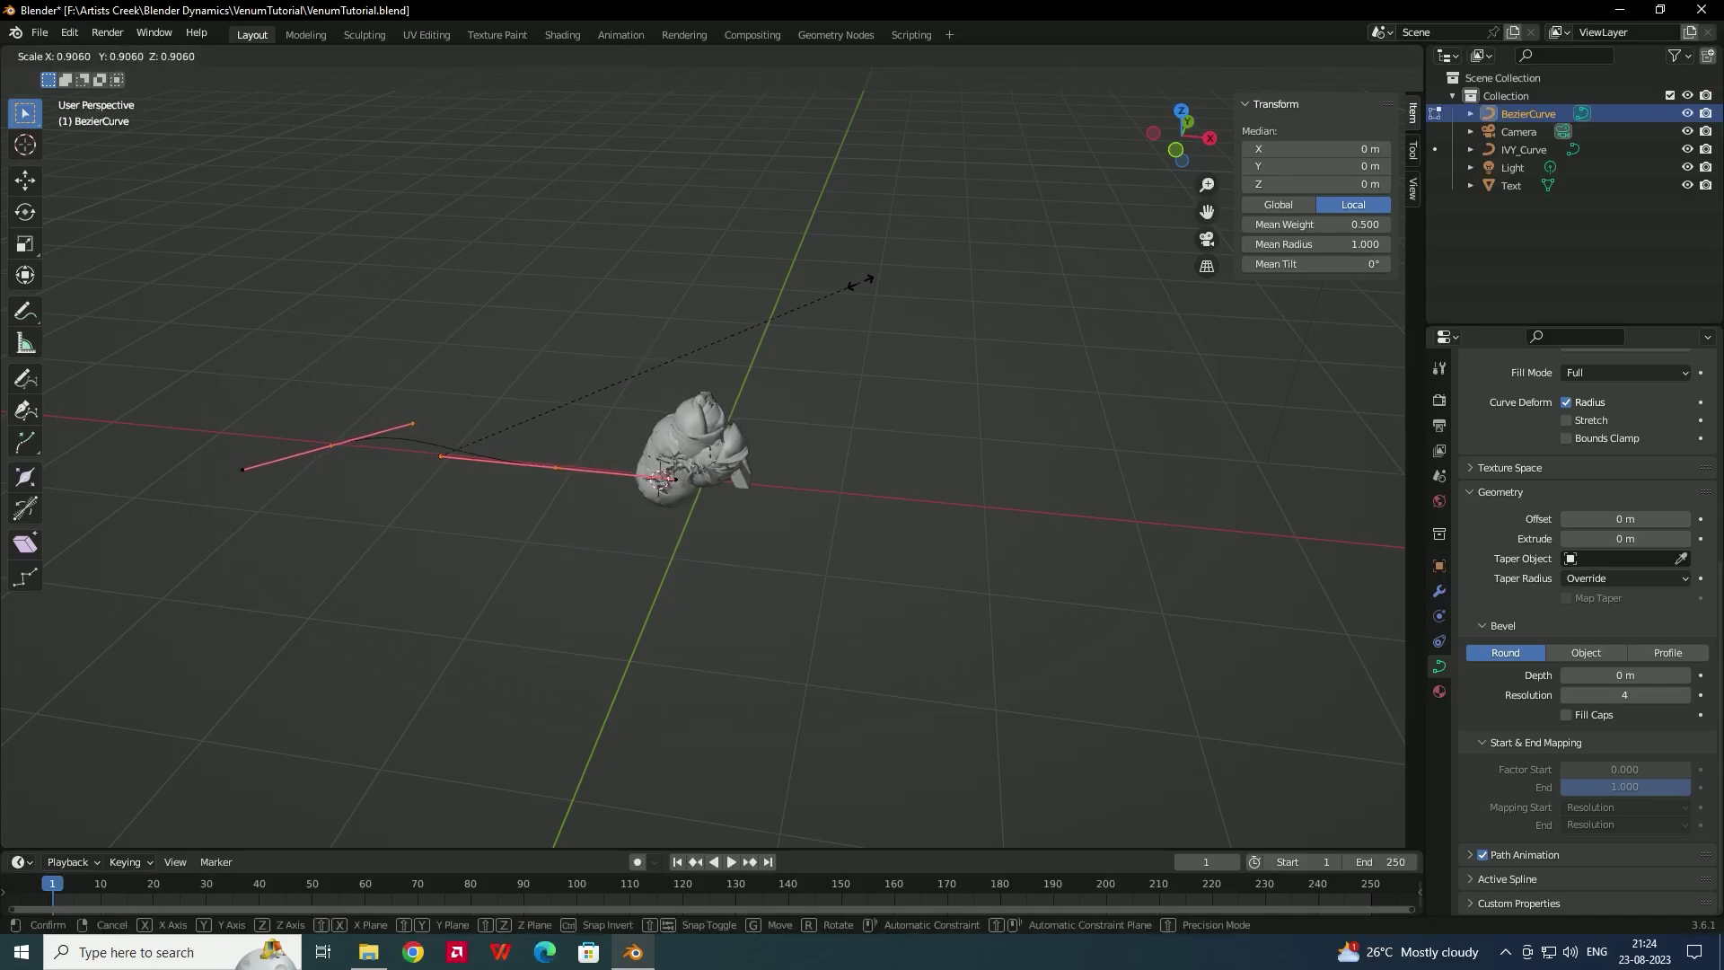
pyautogui.click(579, 373)
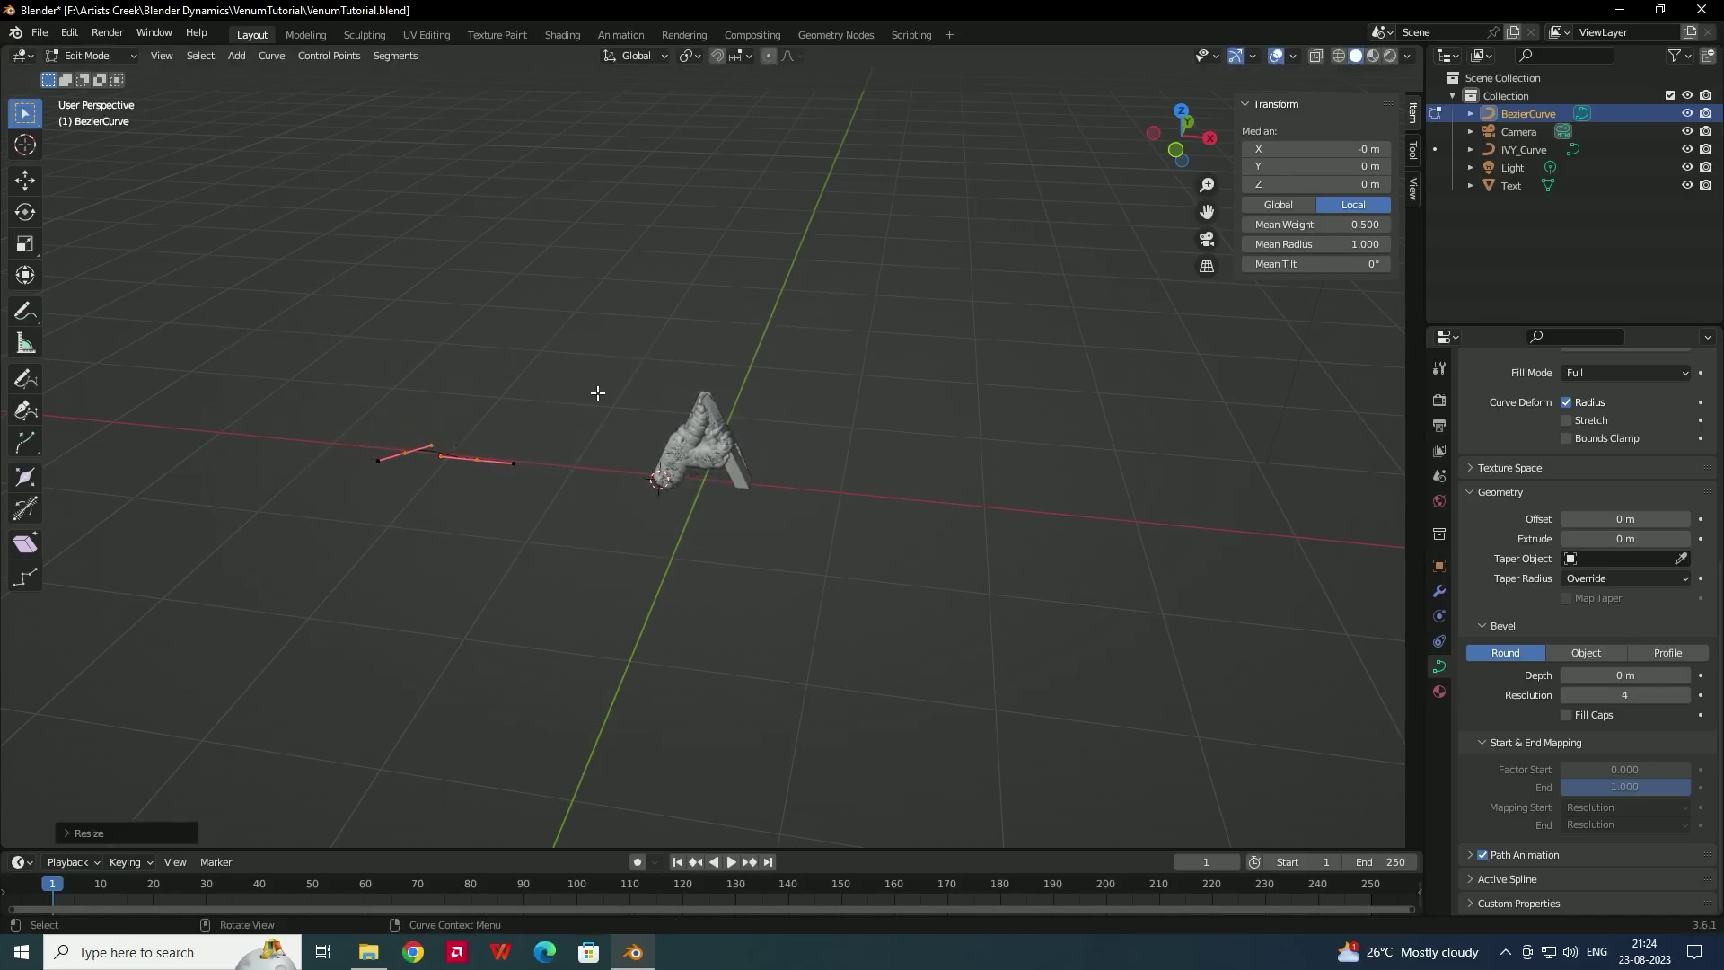
# - Scale the taper curve points down even further, then return to Object Mode
pyautogui.scroll(2, 575, 382)
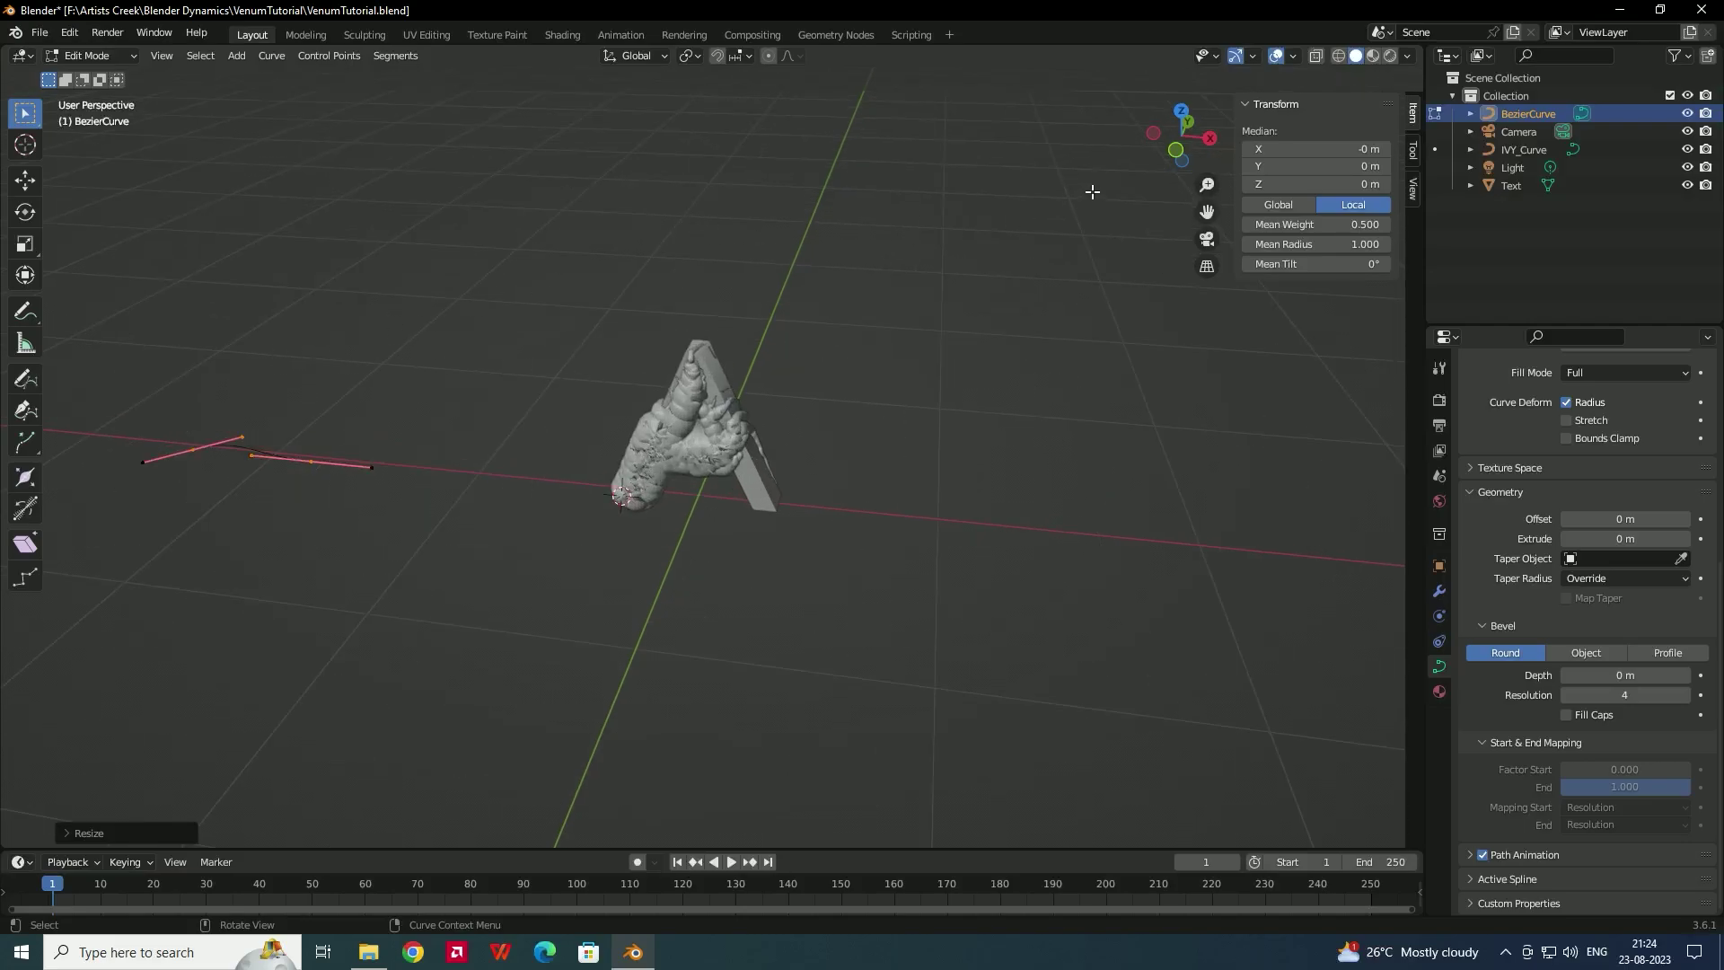
pyautogui.press('s')
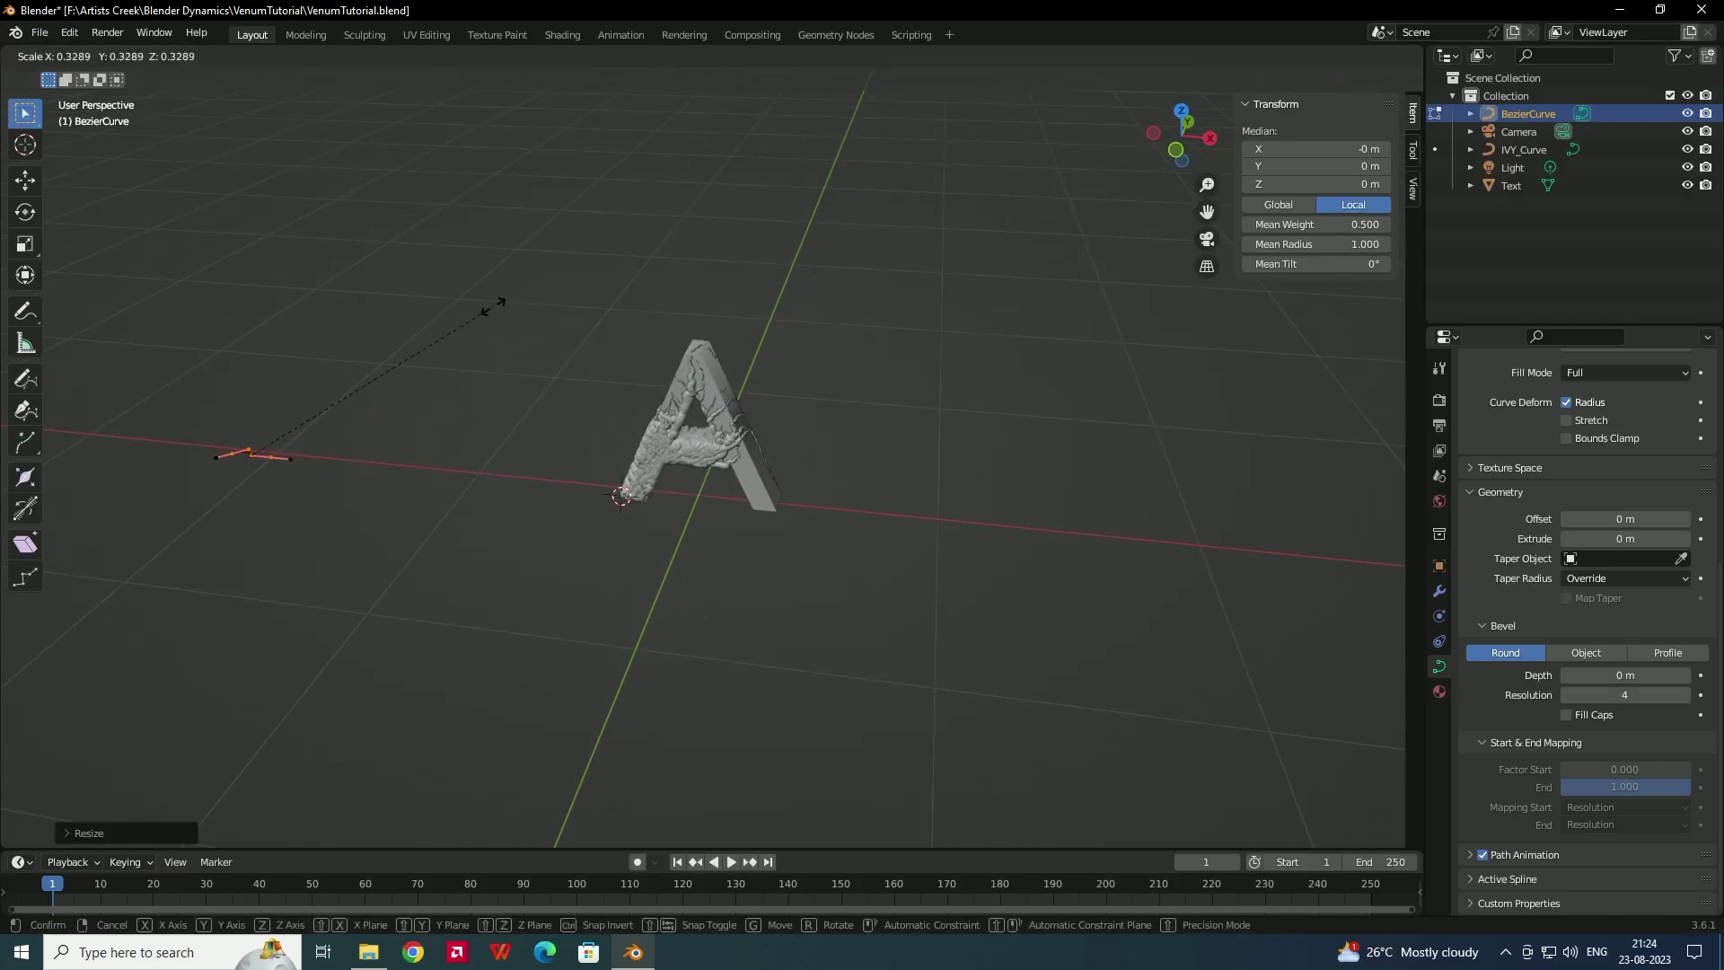
pyautogui.click(523, 376)
pyautogui.scroll(4, 523, 376)
pyautogui.moveTo(574, 370); pyautogui.dragTo(515, 423, button='middle')
pyautogui.scroll(-5, 713, 365)
pyautogui.scroll(-2, 440, 412)
pyautogui.press('Tab')
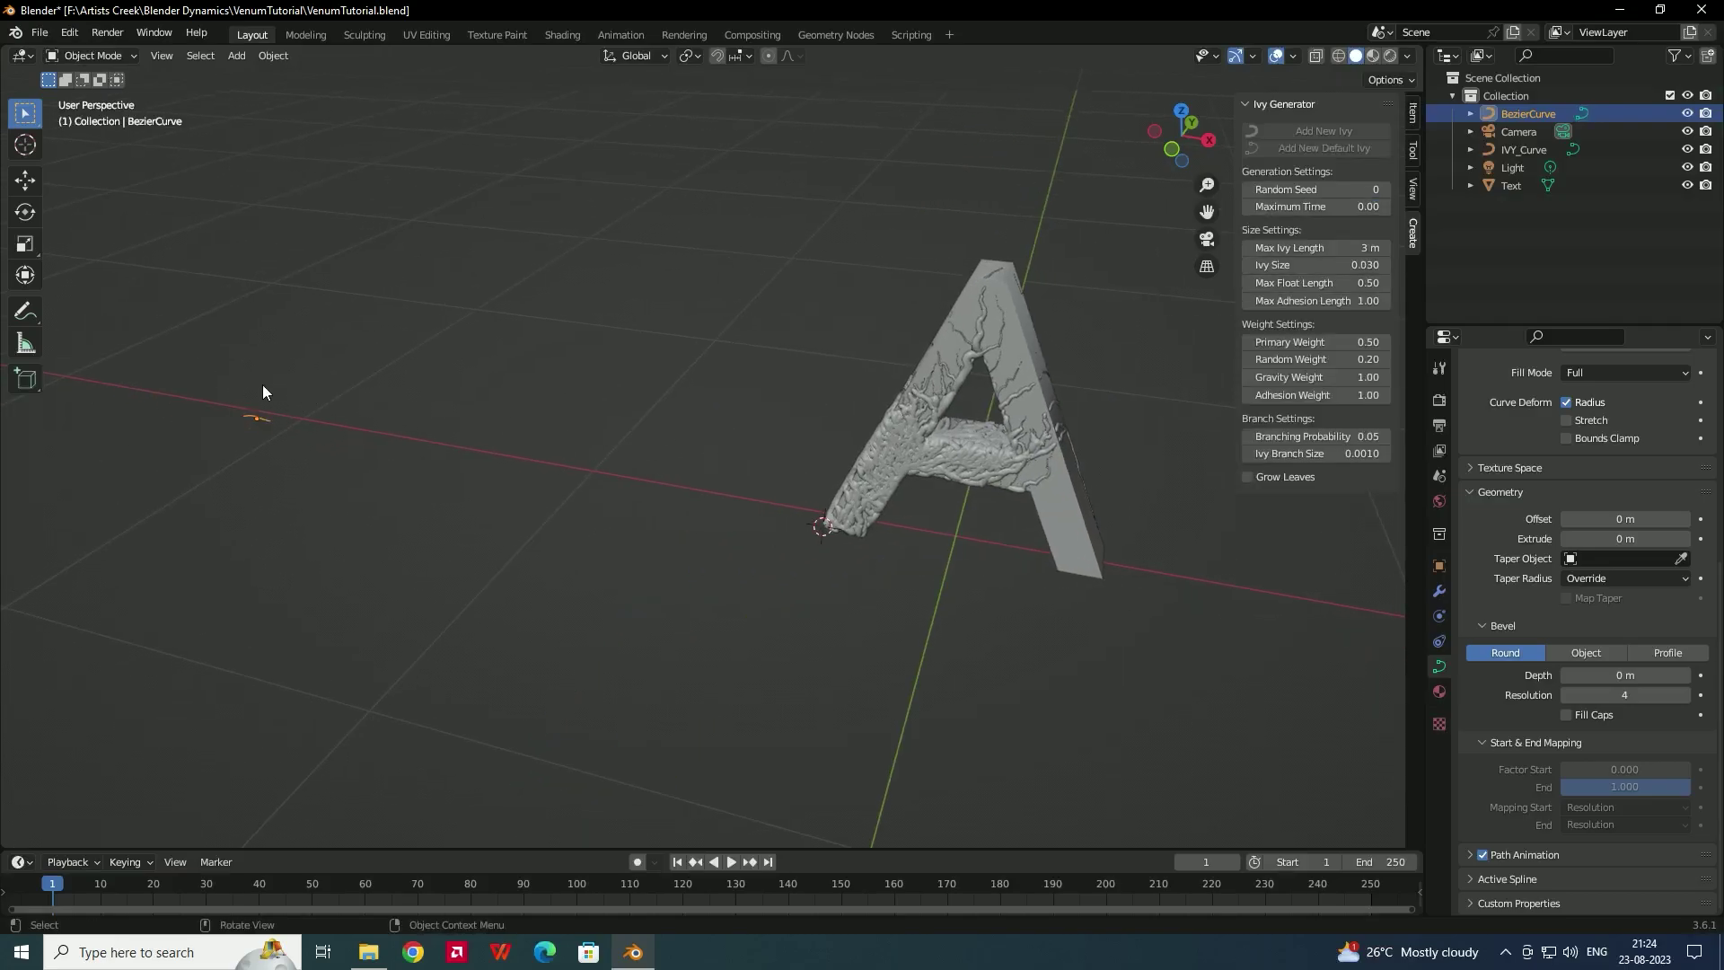
# - Move the taper curve to the right, then raise it along the Z axis
pyautogui.press('g')
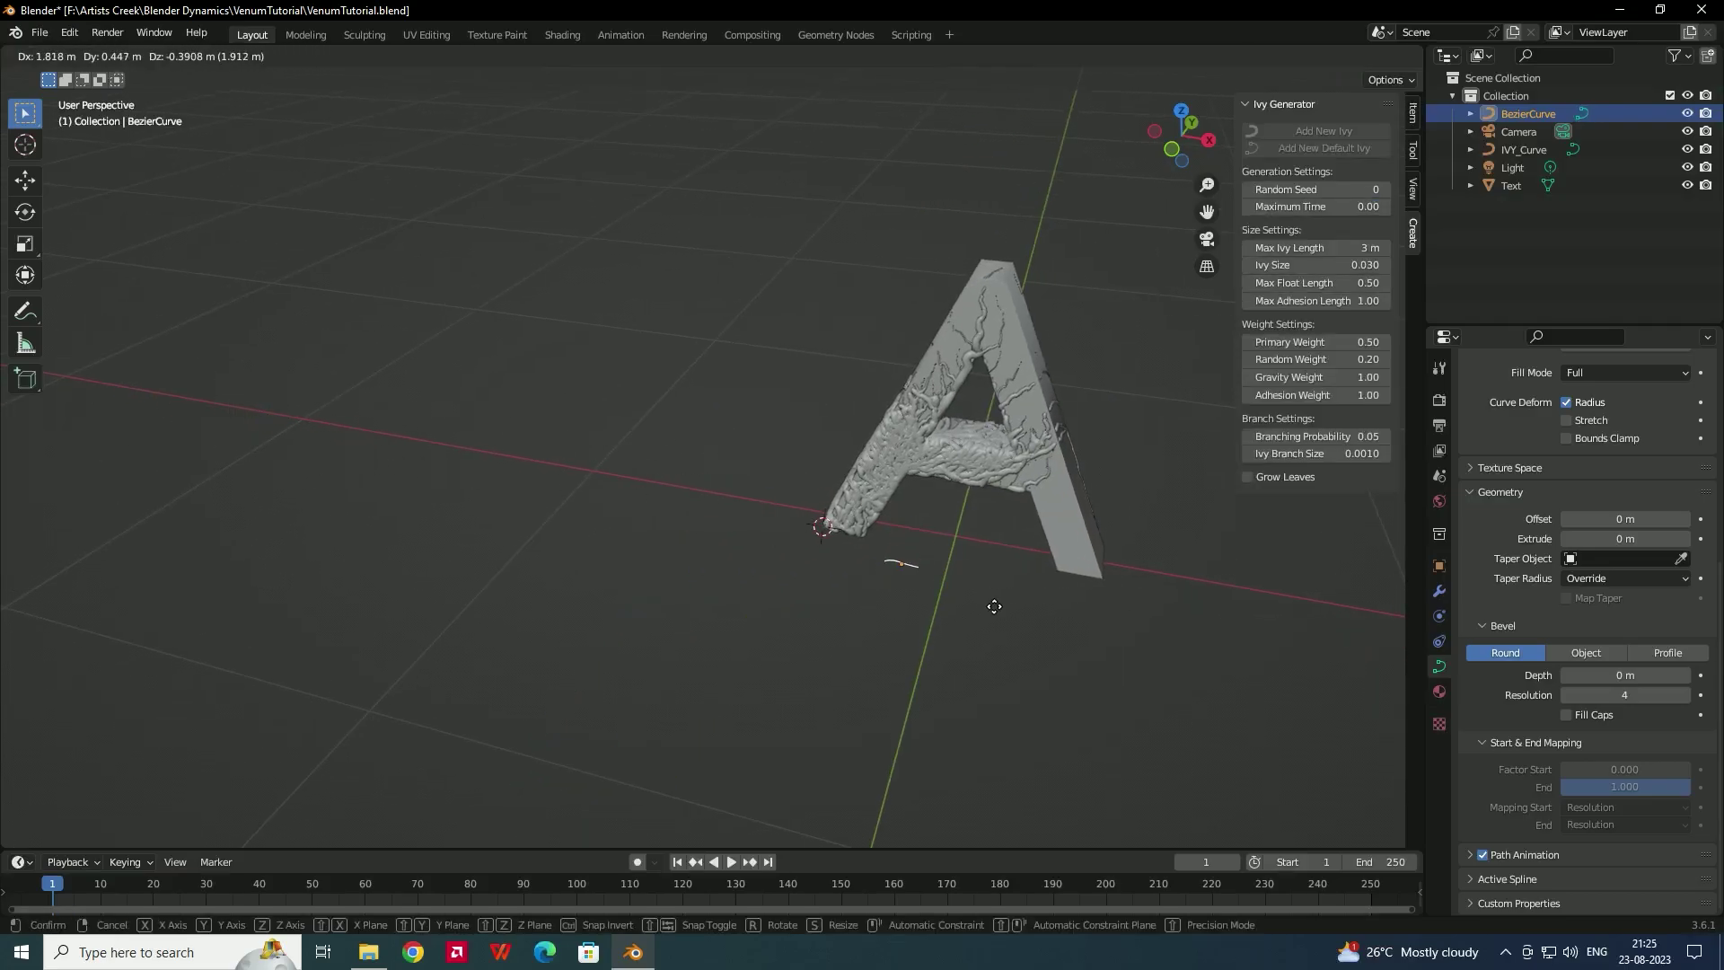
pyautogui.click(1009, 590)
pyautogui.scroll(2, 1009, 590)
pyautogui.moveTo(978, 559); pyautogui.dragTo(961, 543, button='middle')
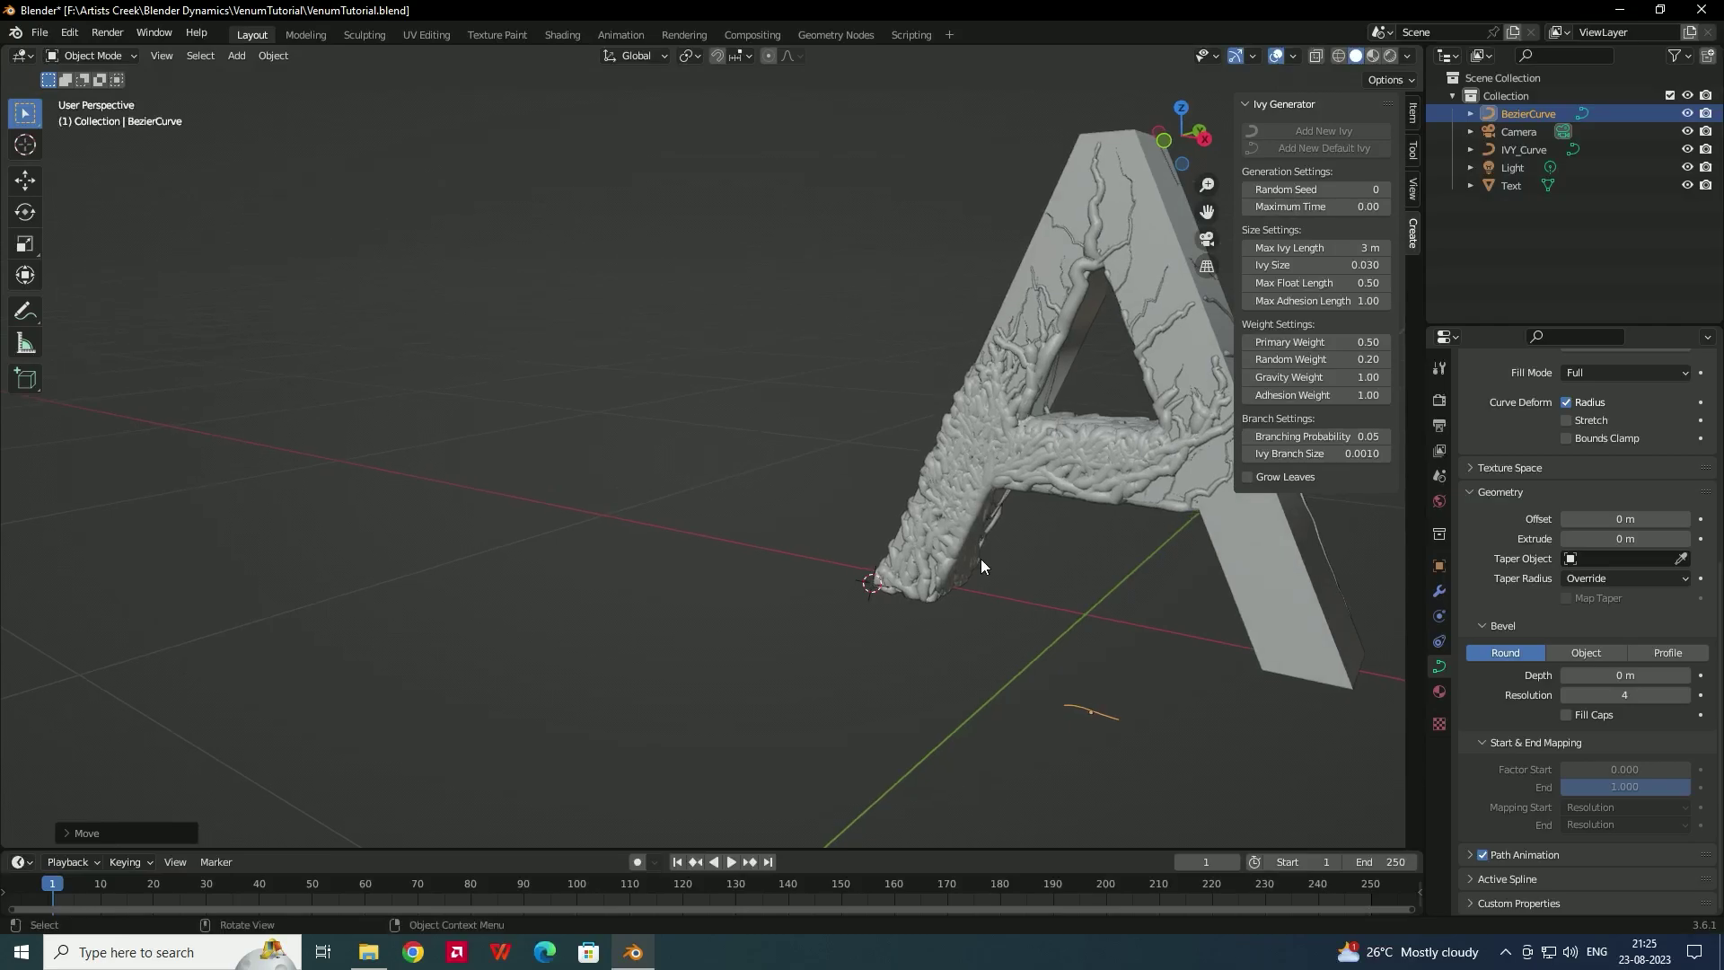
pyautogui.press('g')
pyautogui.press('z')
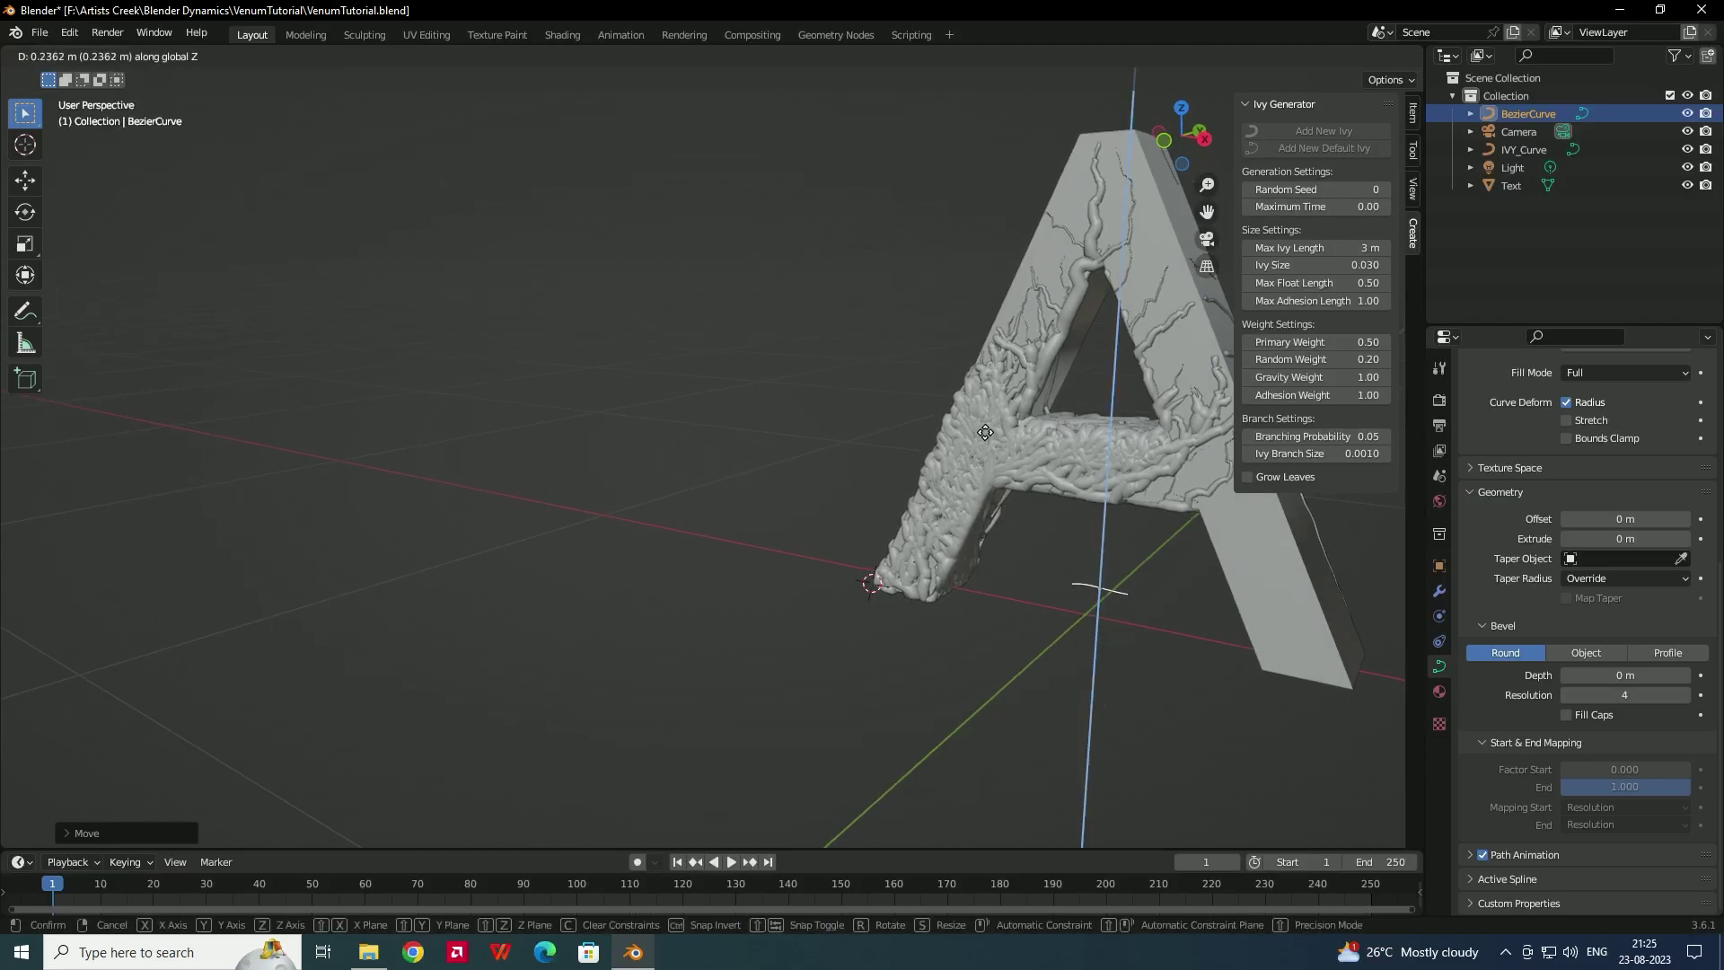
pyautogui.click(985, 432)
pyautogui.moveTo(1028, 501); pyautogui.dragTo(993, 483, button='middle')
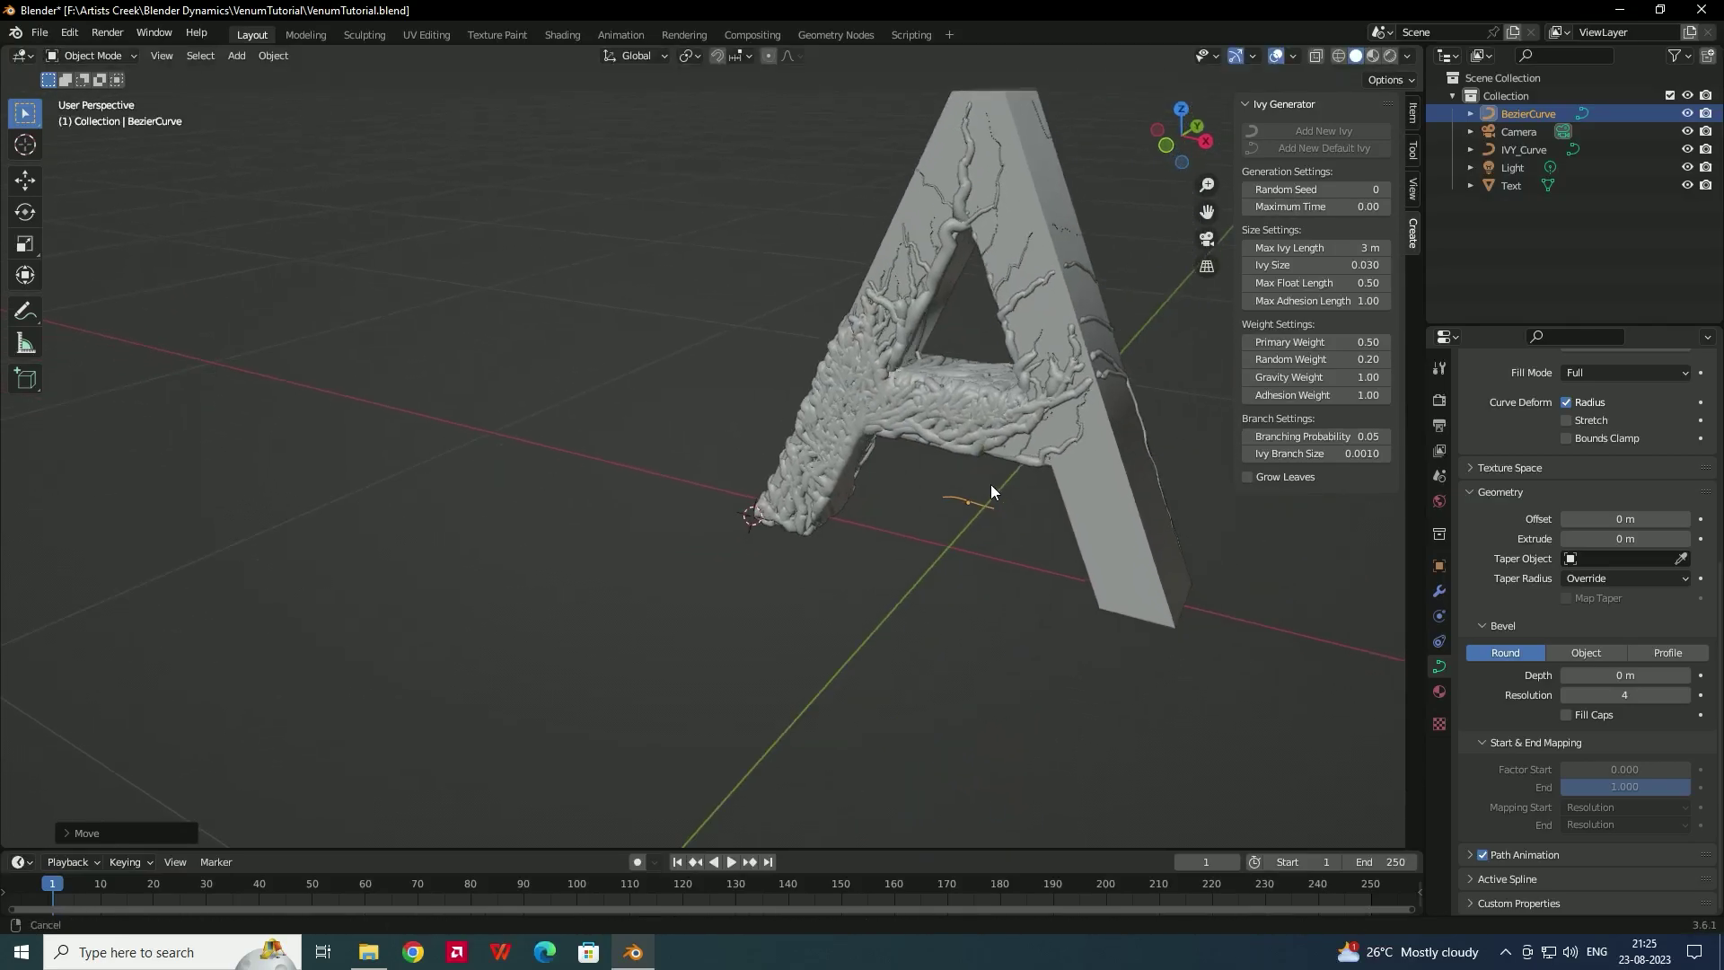
pyautogui.scroll(3, 994, 492)
pyautogui.moveTo(1105, 503); pyautogui.dragTo(1050, 493, button='middle')
# - Rotate the taper curve's end and middle control points, then select IVY_Curve
pyautogui.press('Tab')
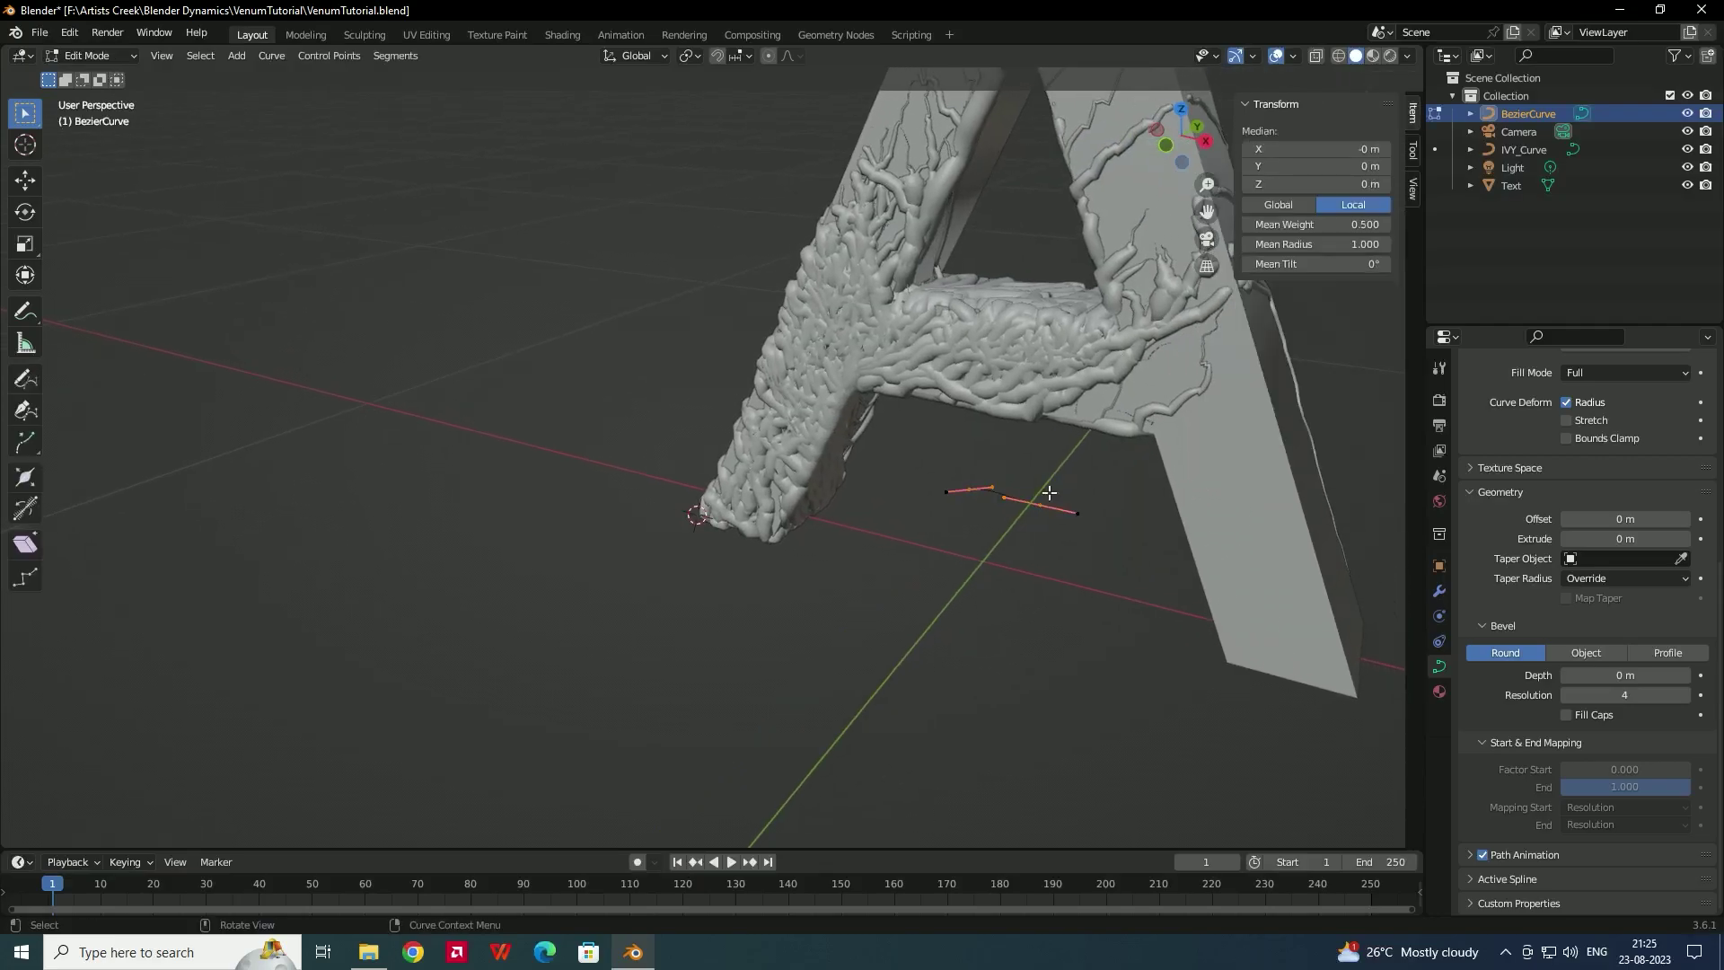
pyautogui.click(970, 489)
pyautogui.press('r')
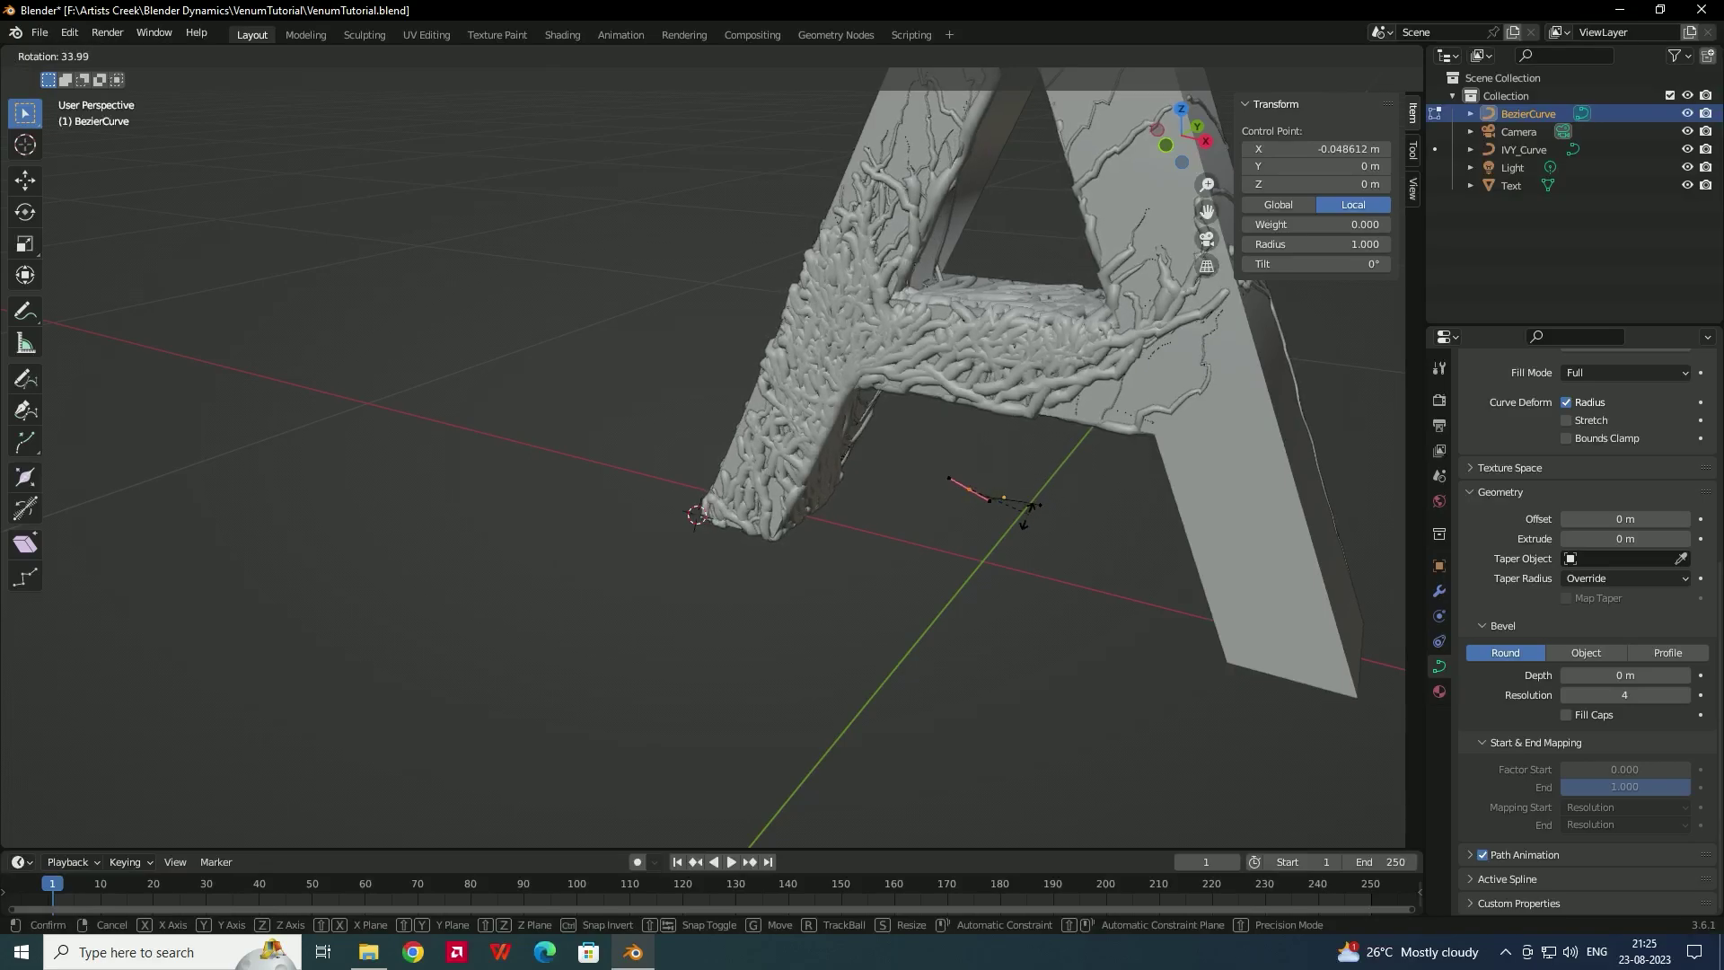
pyautogui.click(1042, 485)
pyautogui.moveTo(1067, 539); pyautogui.dragTo(1030, 467)
pyautogui.press('r')
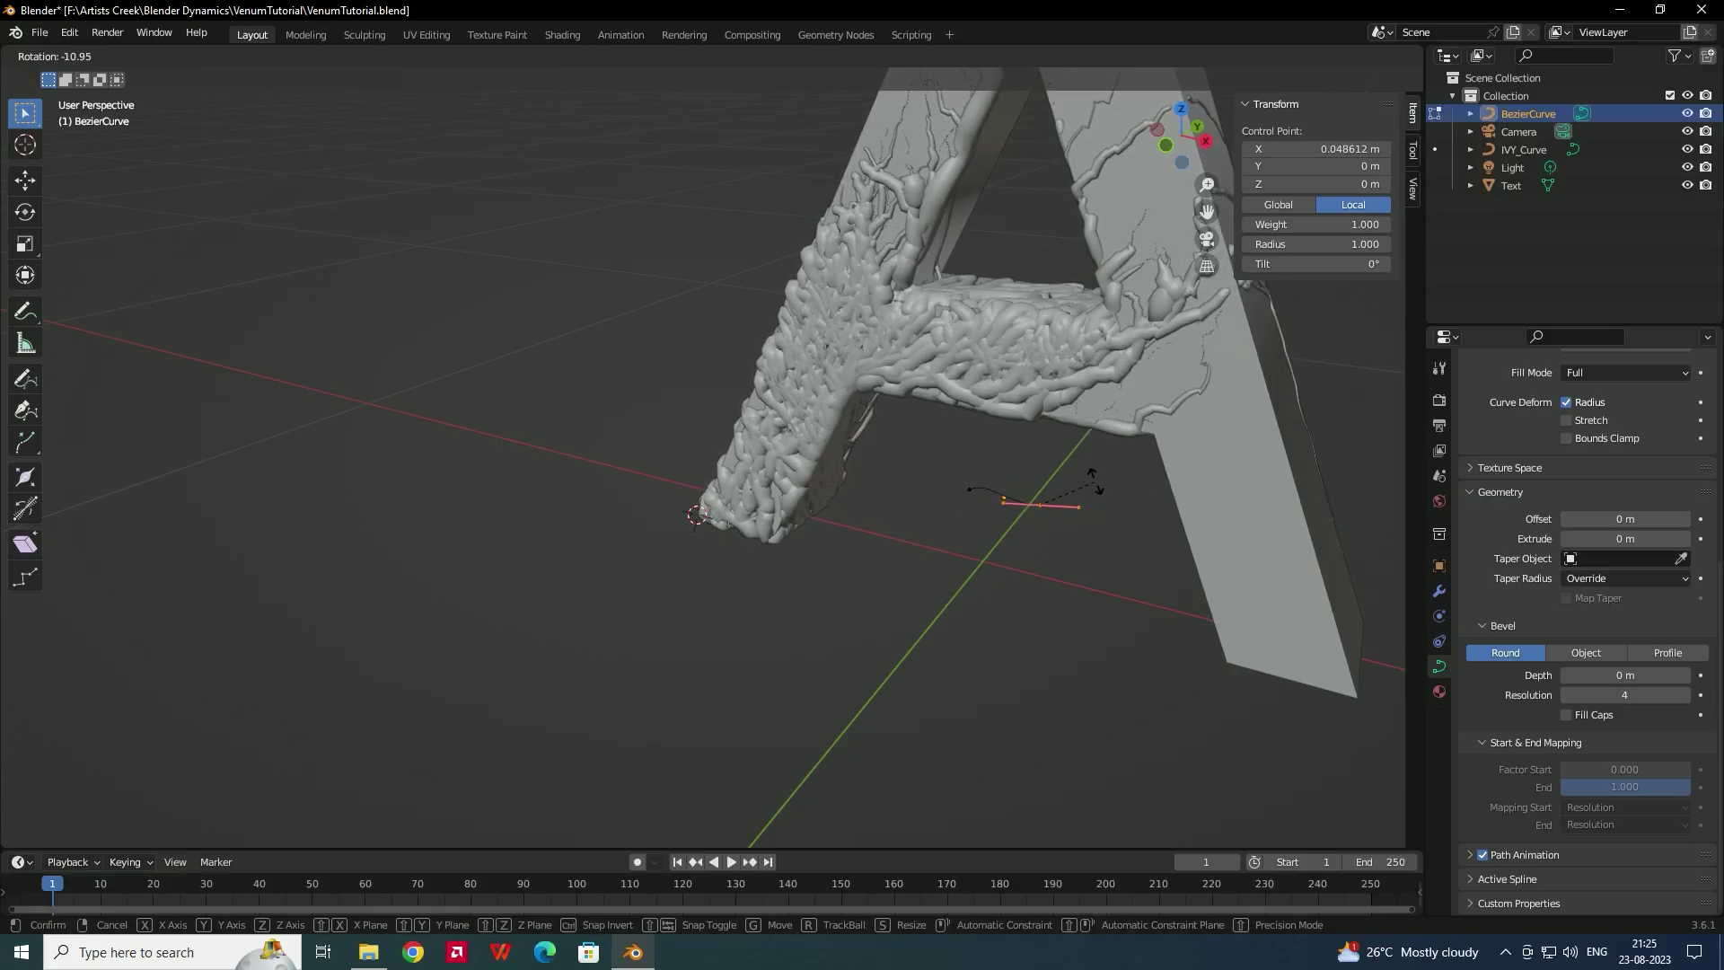
pyautogui.click(1094, 478)
pyautogui.moveTo(1093, 481); pyautogui.dragTo(1045, 456, button='middle')
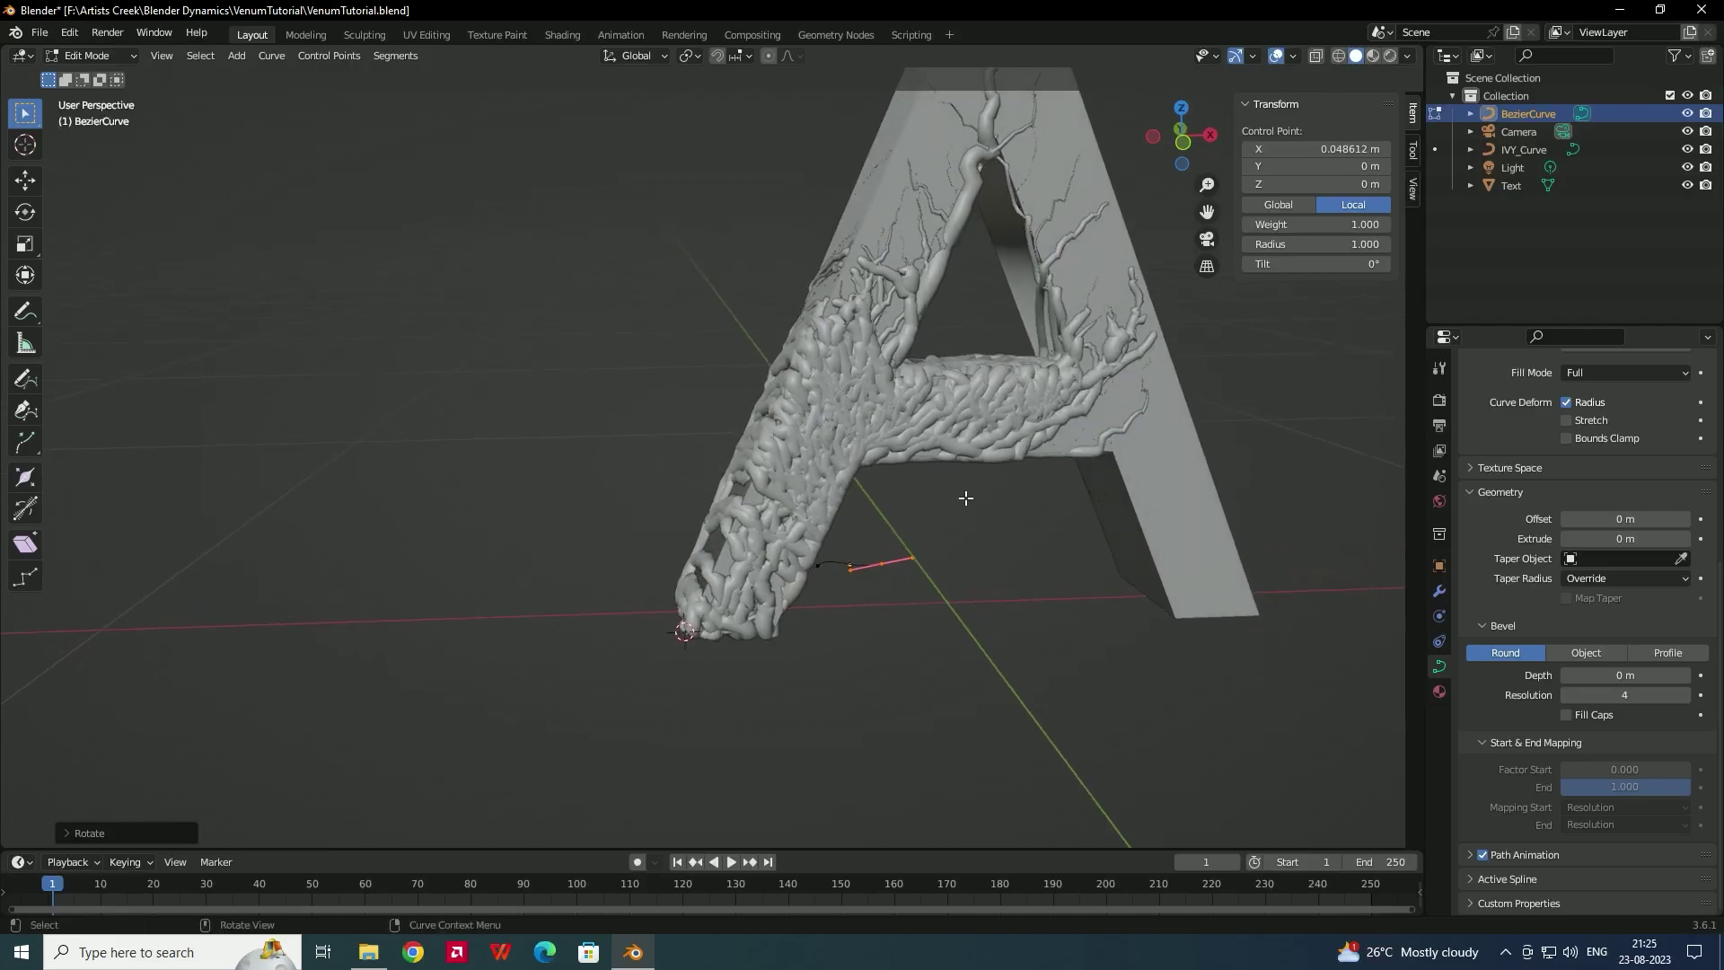
pyautogui.moveTo(966, 498); pyautogui.dragTo(855, 501, button='middle')
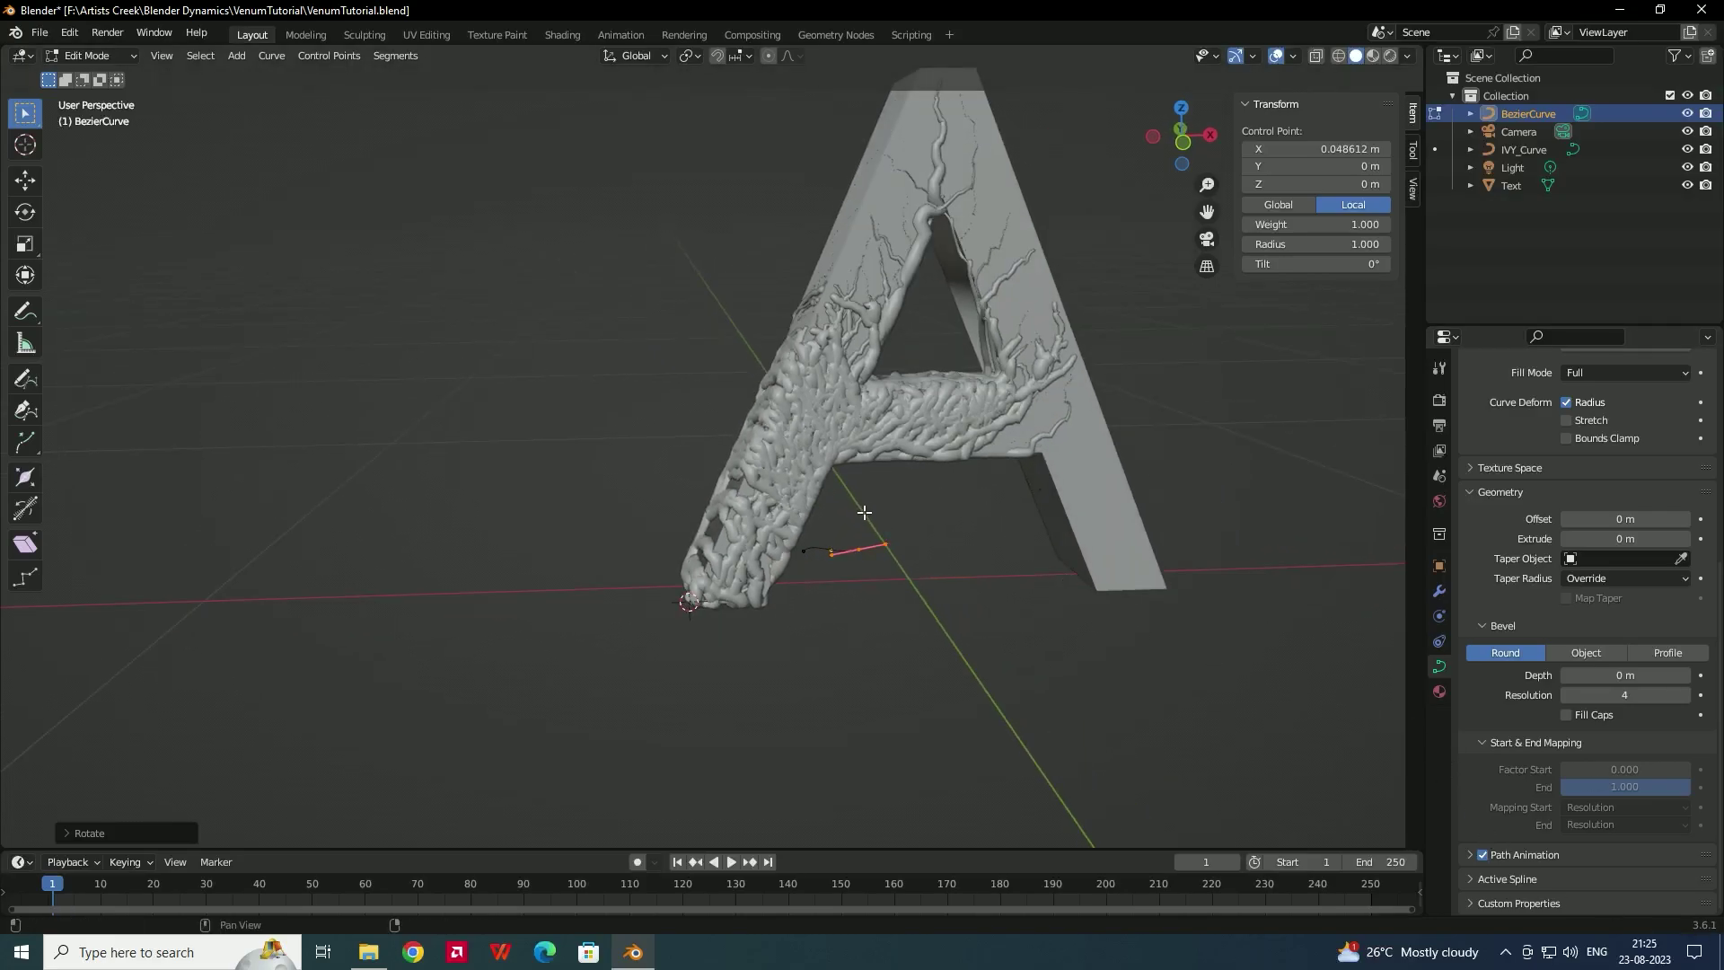
pyautogui.press('Tab')
pyautogui.click(806, 522)
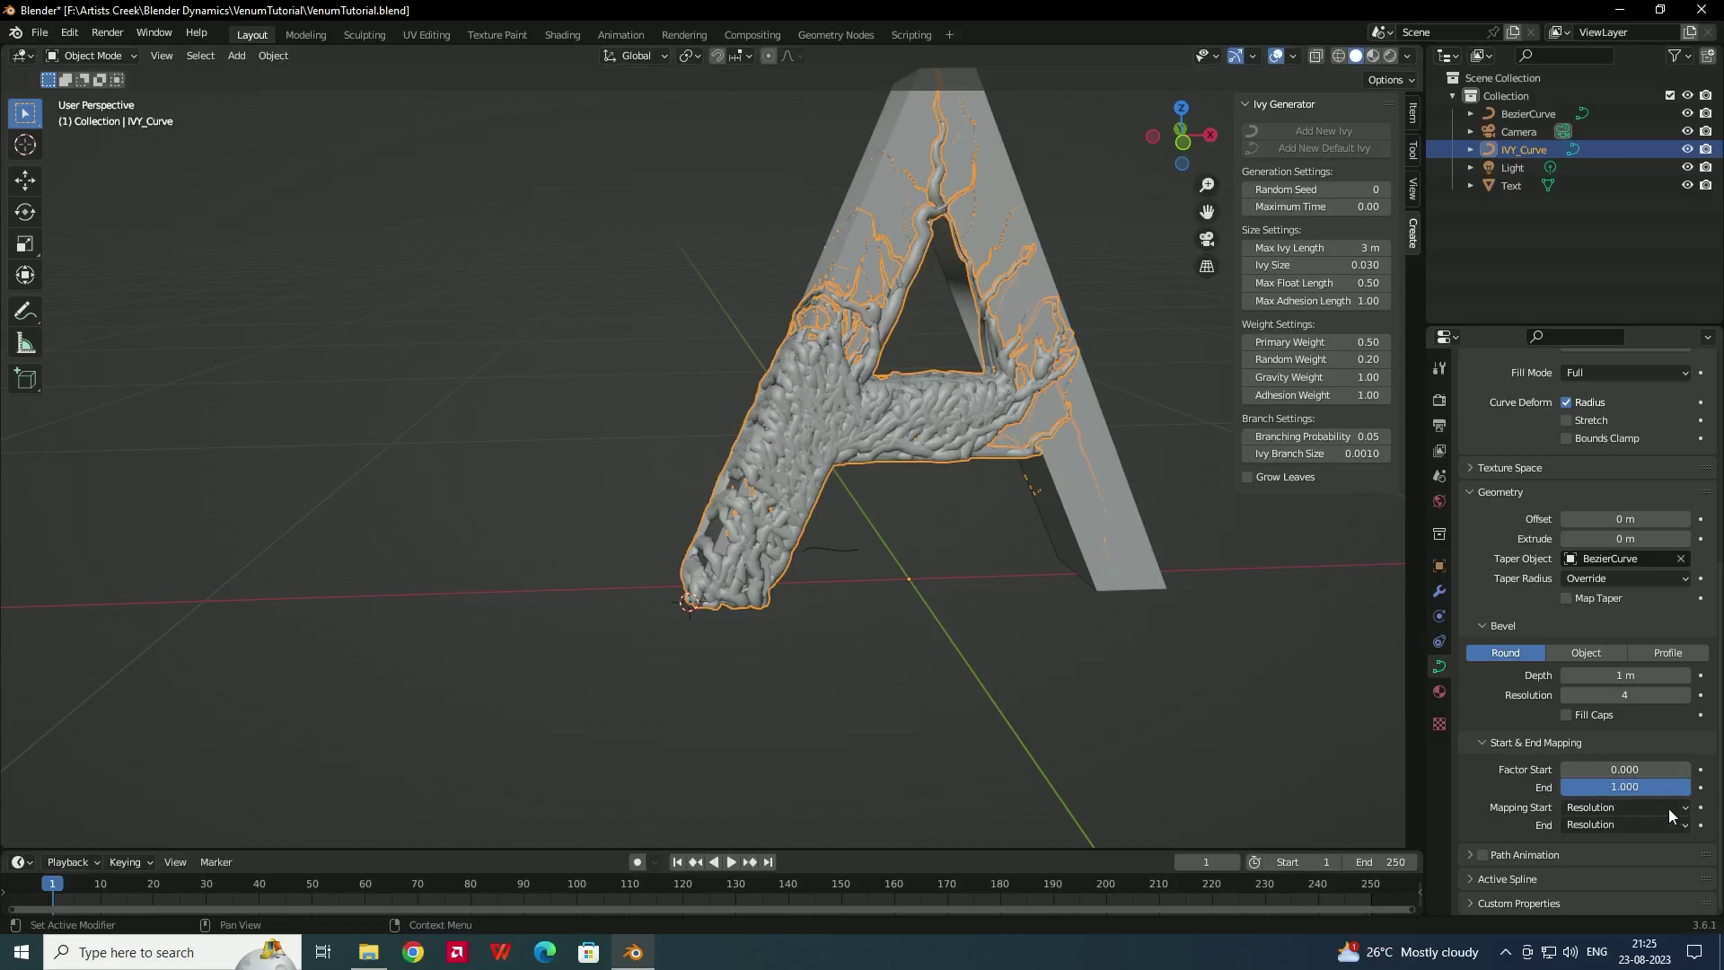
# - Lower IVY_Curve's End mapping factor to preview growth, then shrink the taper curve points again
pyautogui.moveTo(1684, 787)
pyautogui.mouseDown()
pyautogui.moveTo(1567, 787)
pyautogui.moveTo(1659, 787)
pyautogui.mouseUp()
pyautogui.moveTo(1132, 539); pyautogui.dragTo(869, 563, button='middle')
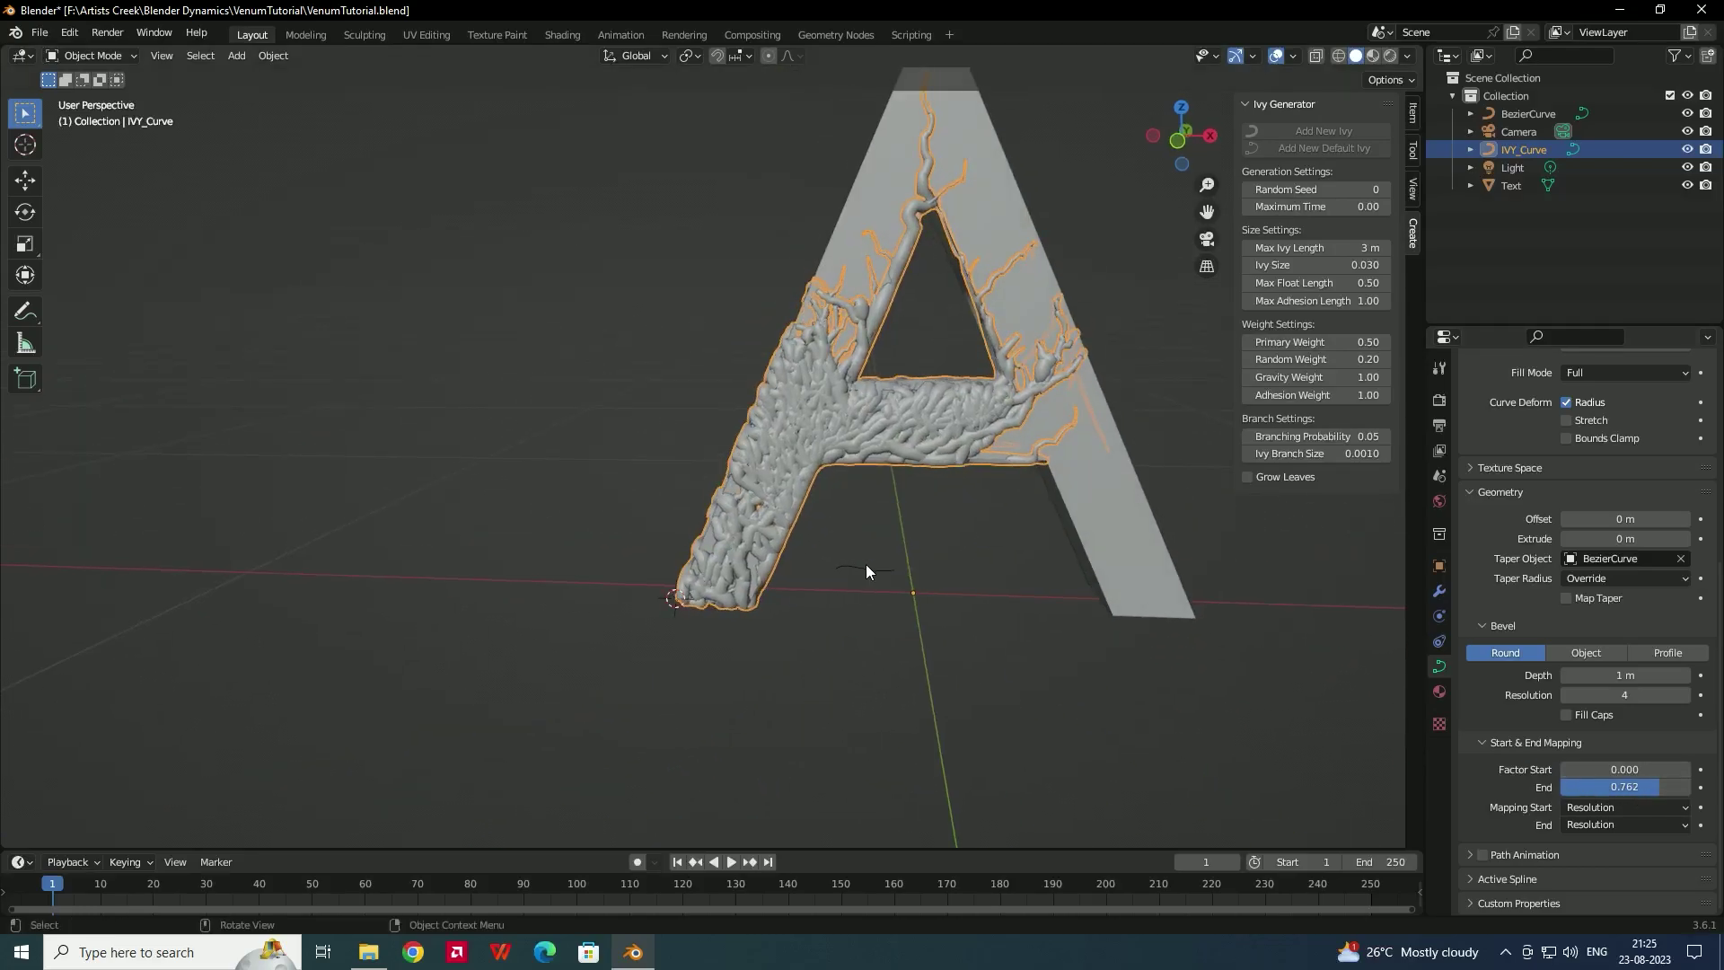
pyautogui.click(866, 564)
pyautogui.press('Tab')
pyautogui.moveTo(819, 539); pyautogui.dragTo(948, 618)
pyautogui.press('s')
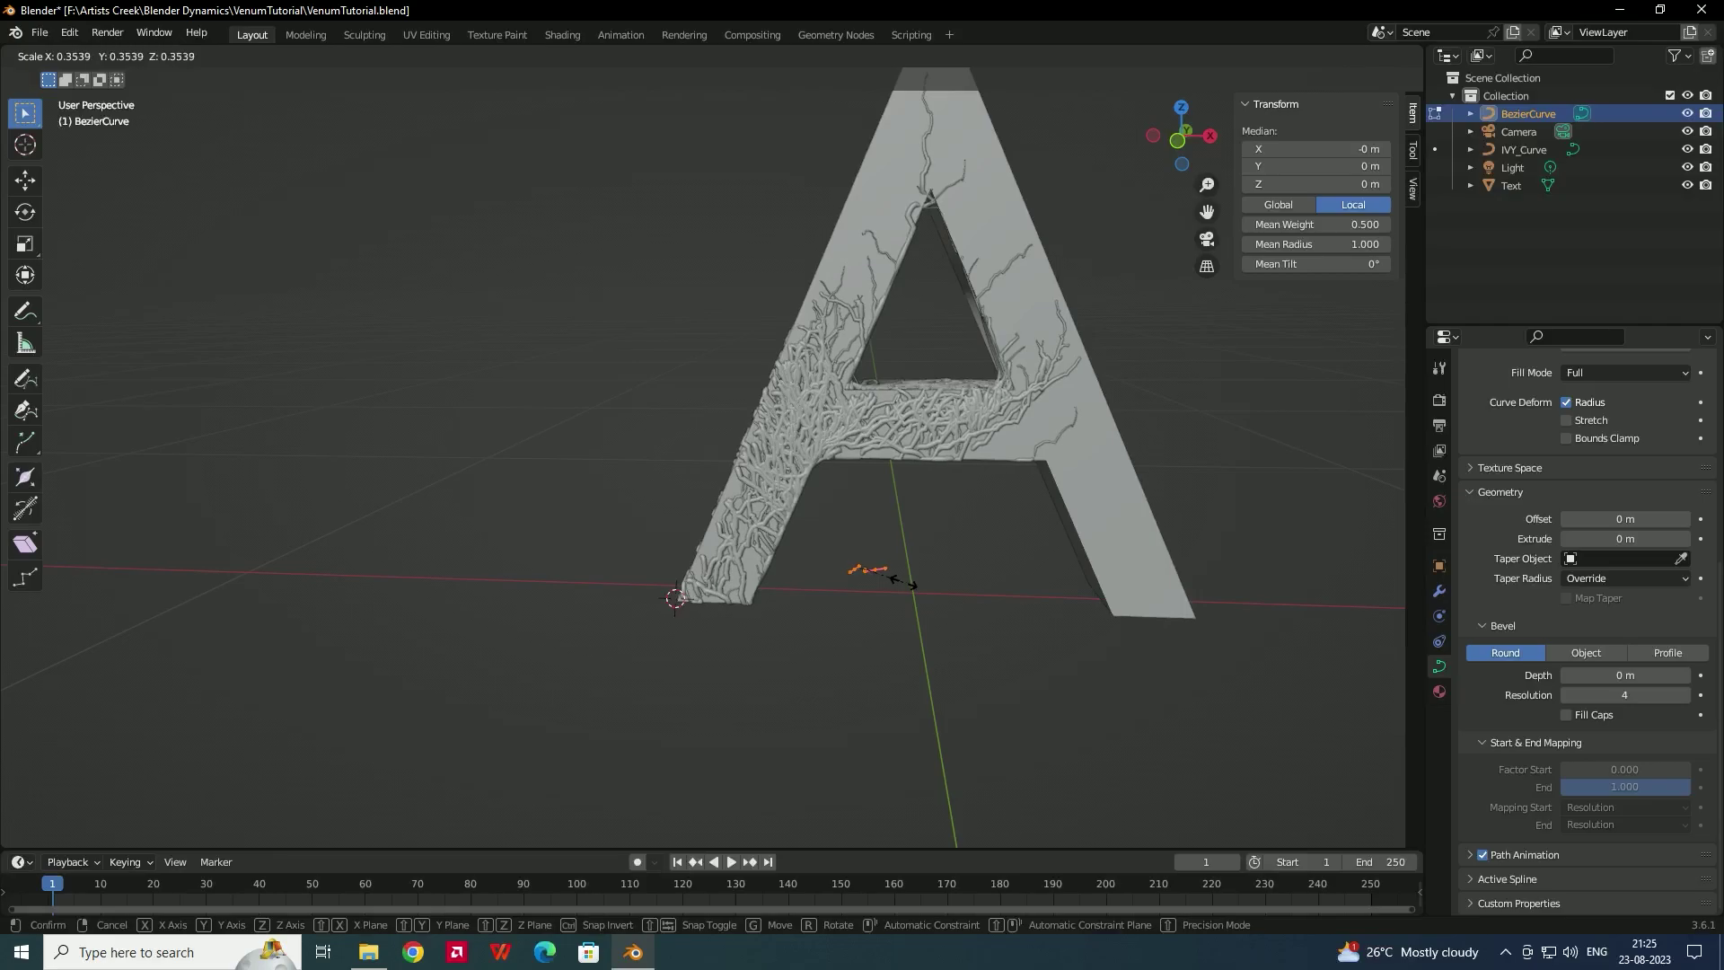
pyautogui.click(907, 582)
pyautogui.press('Tab')
# - Undo the extra taper curve edit and bring up the Add menu for a ground plane
pyautogui.scroll(3, 941, 557)
pyautogui.moveTo(862, 500); pyautogui.dragTo(1031, 449, button='middle')
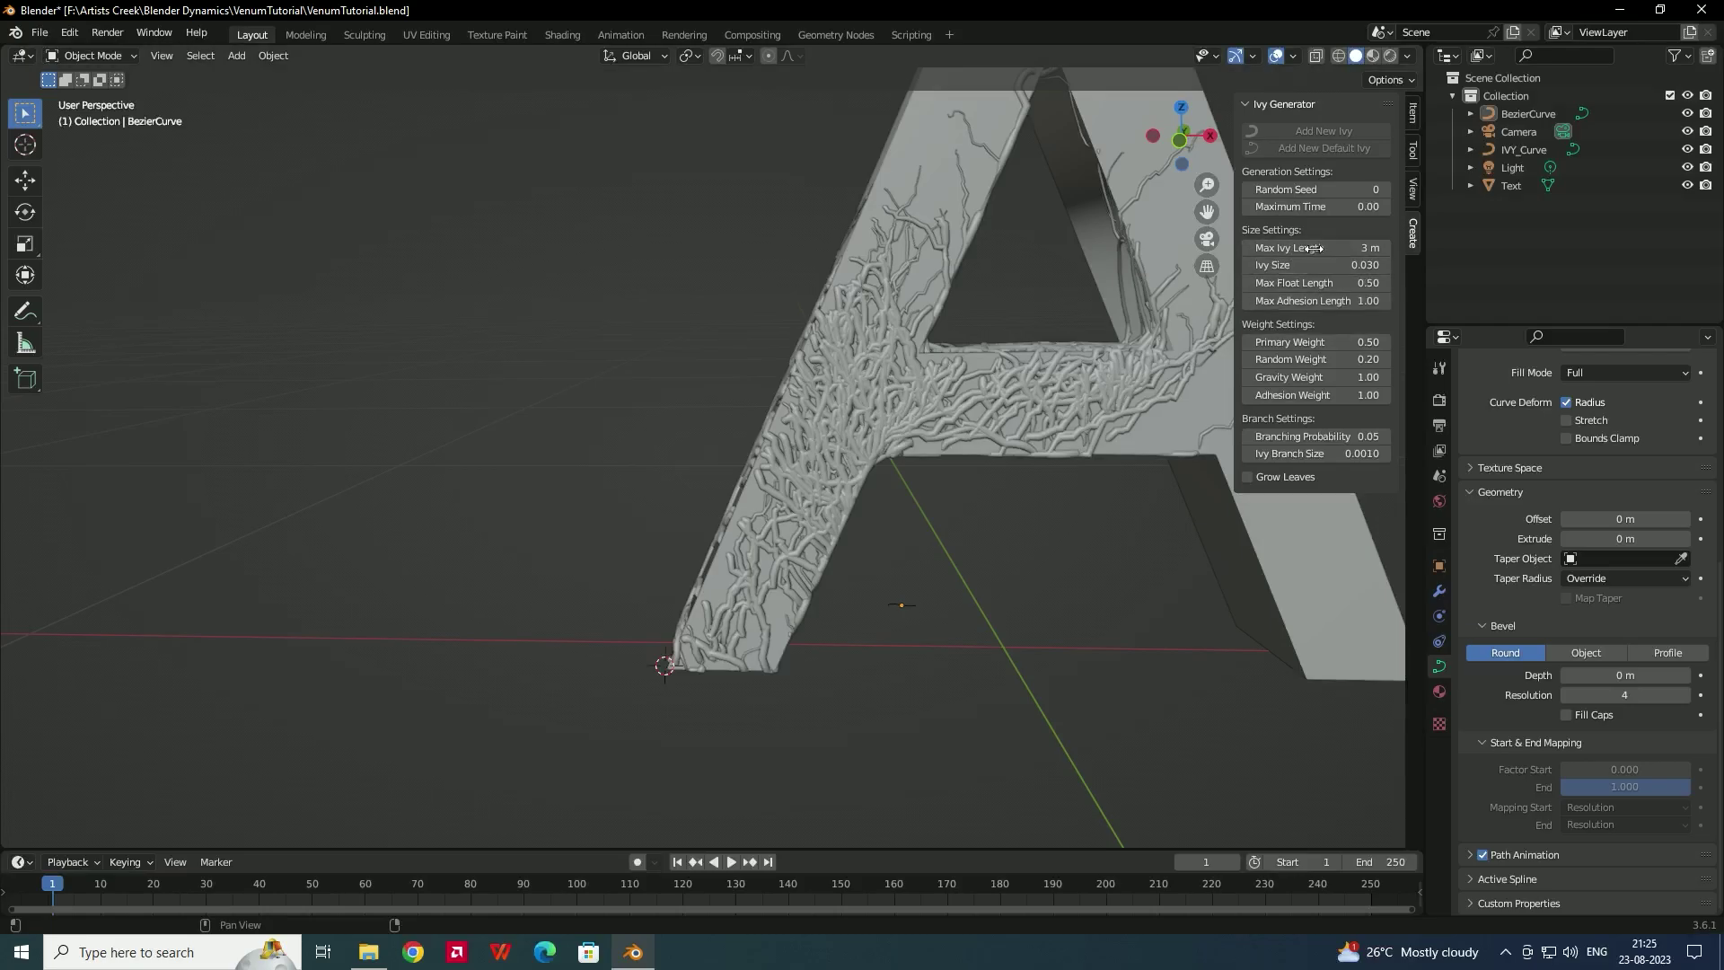
pyautogui.scroll(-3, 1032, 337)
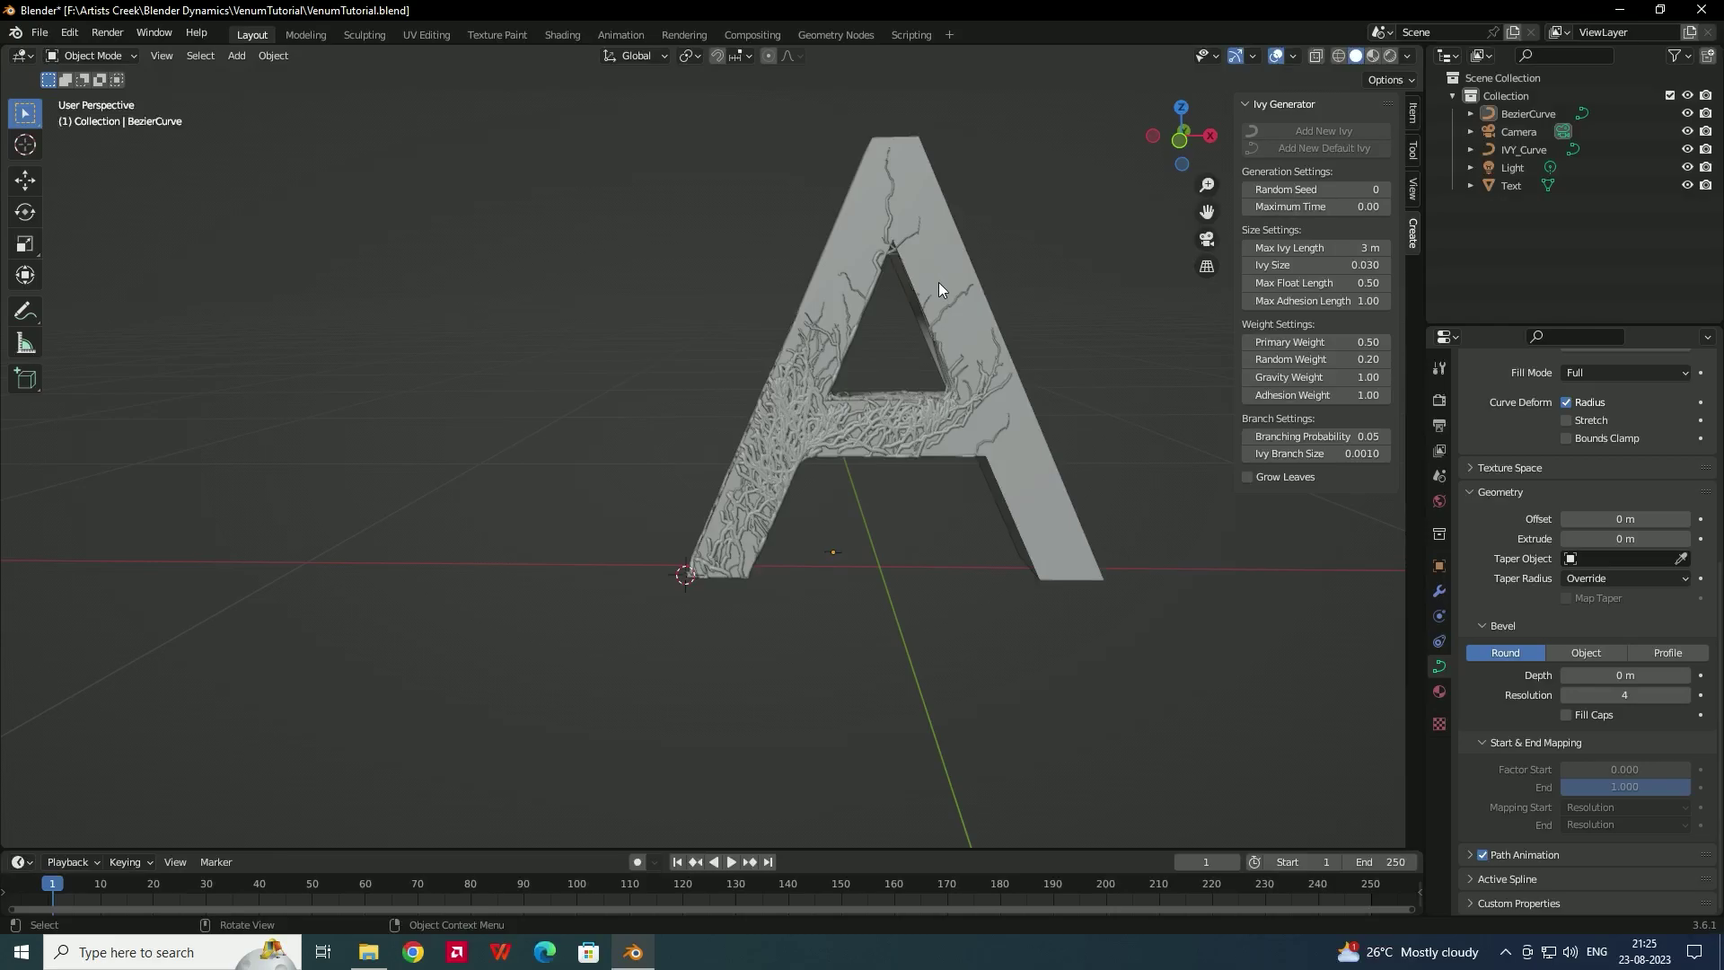
pyautogui.press('Tab')
pyautogui.hotkey('ctrl', 'z')
pyautogui.hotkey('ctrl', 'shift', 'z')
pyautogui.hotkey('ctrl', 'z')
pyautogui.moveTo(1182, 454); pyautogui.dragTo(716, 615, button='middle')
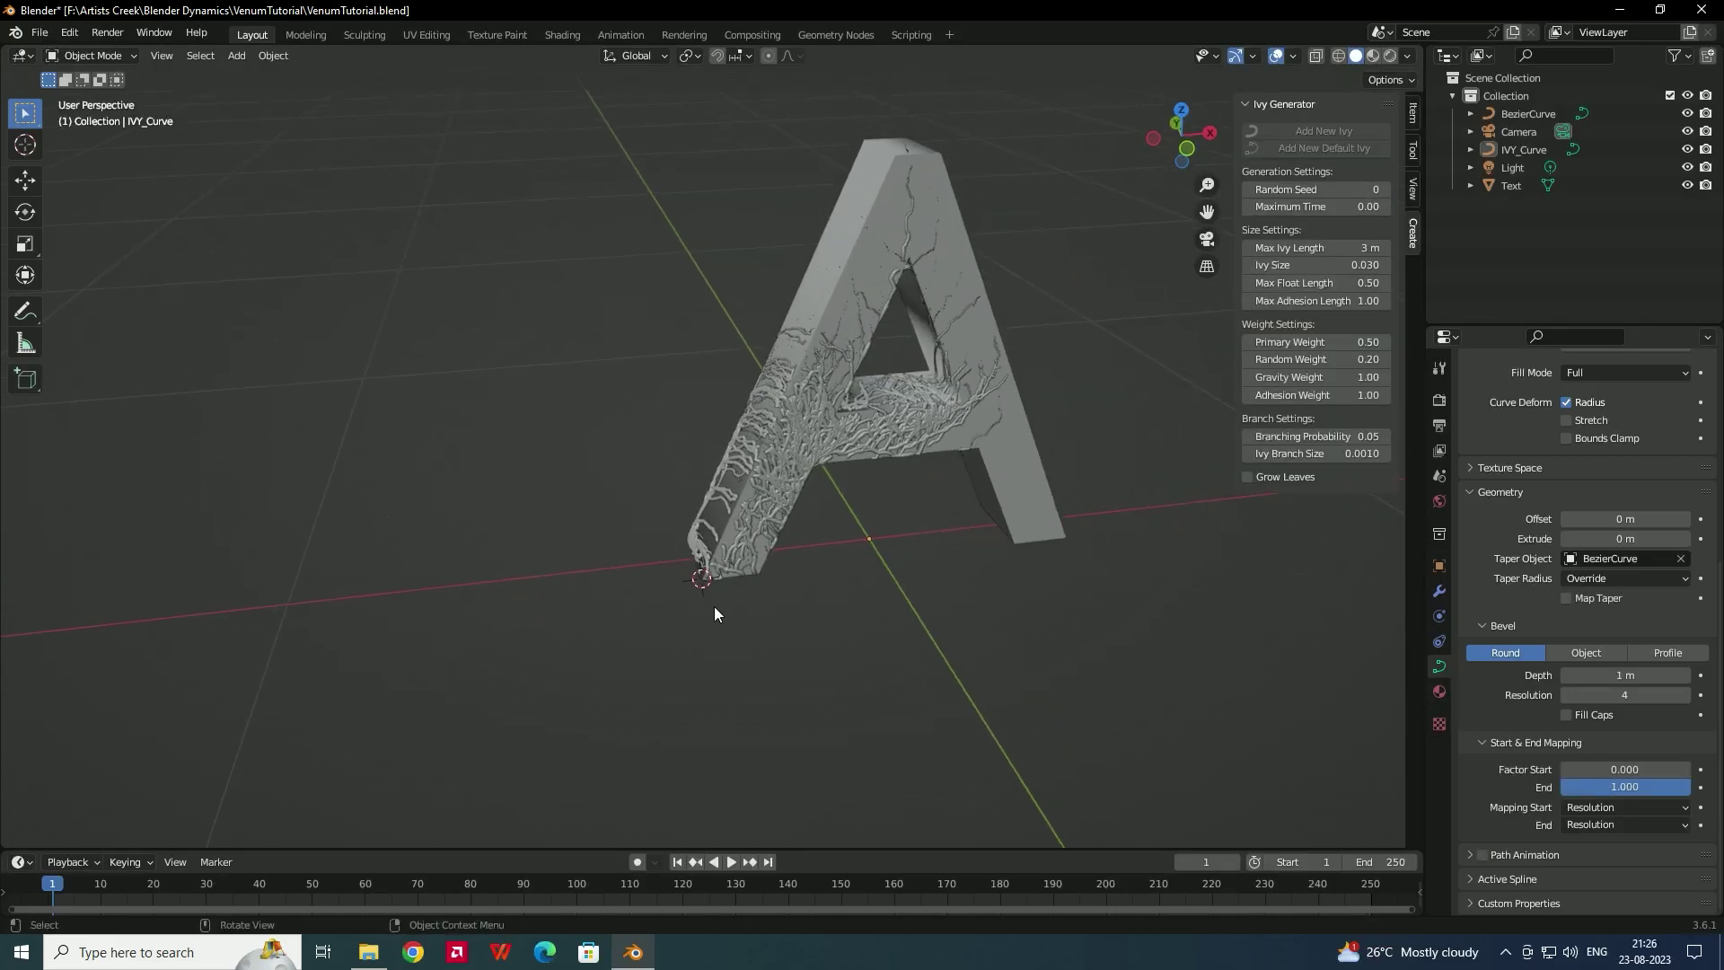
pyautogui.scroll(-3, 886, 533)
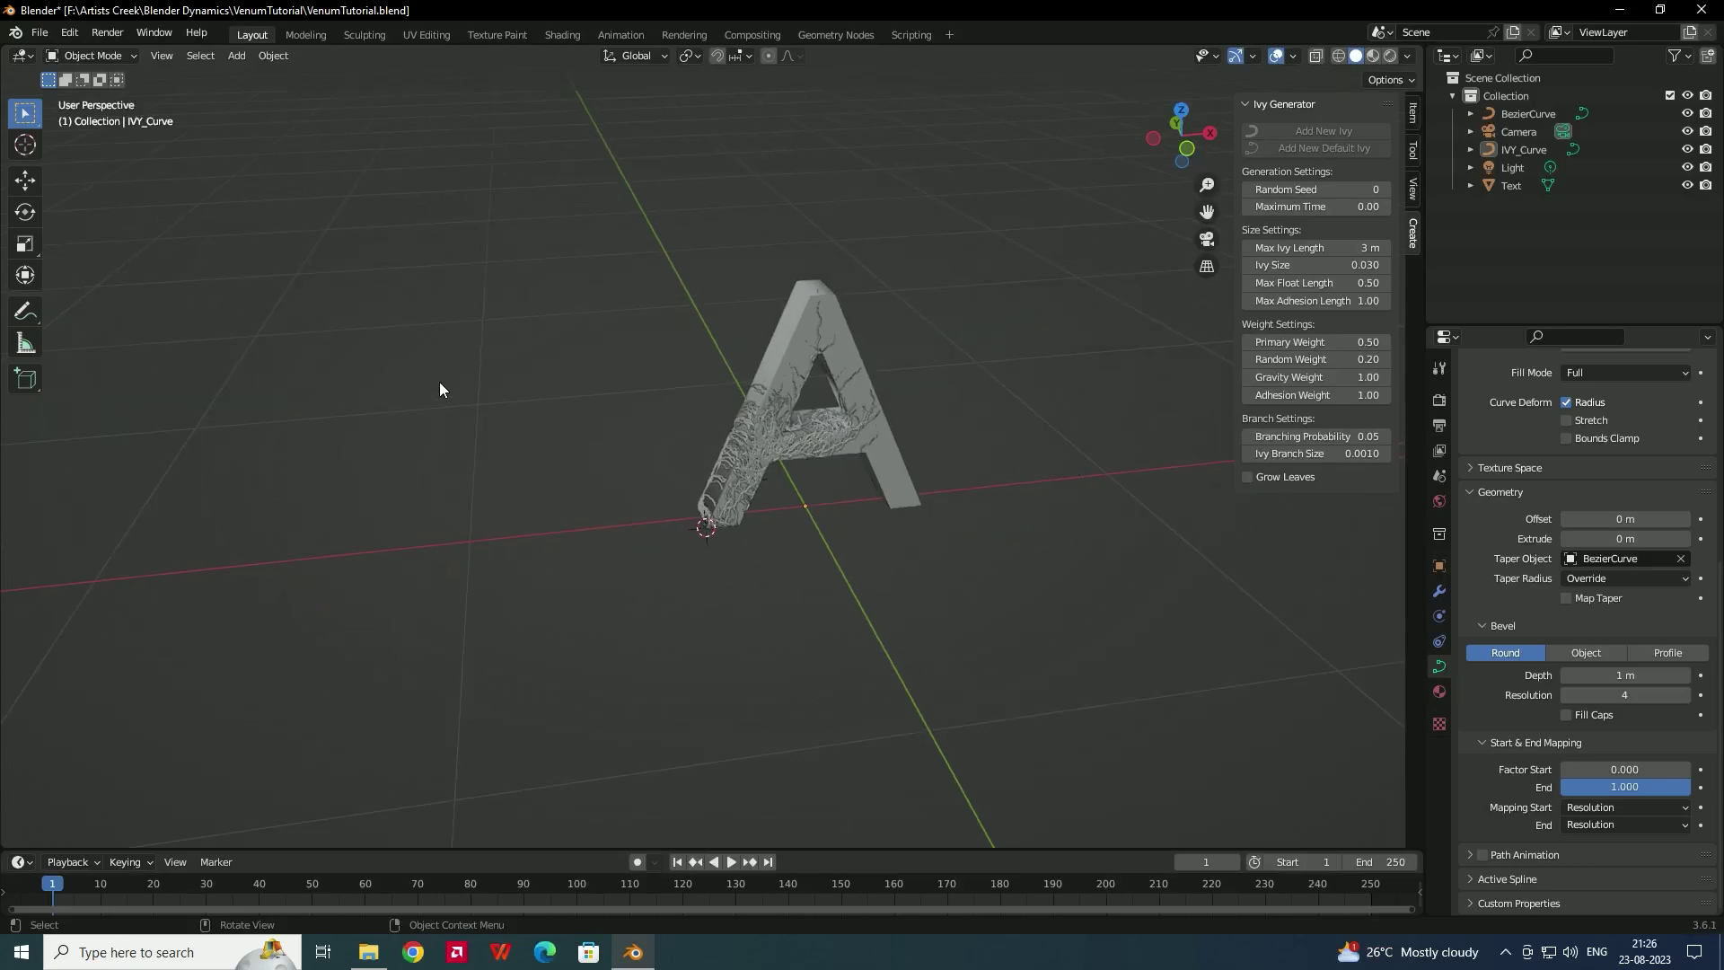
pyautogui.hotkey('shift', 'a')
# - Add a mesh plane and position it beneath the letter A
pyautogui.moveTo(401, 363)
pyautogui.click(559, 365)
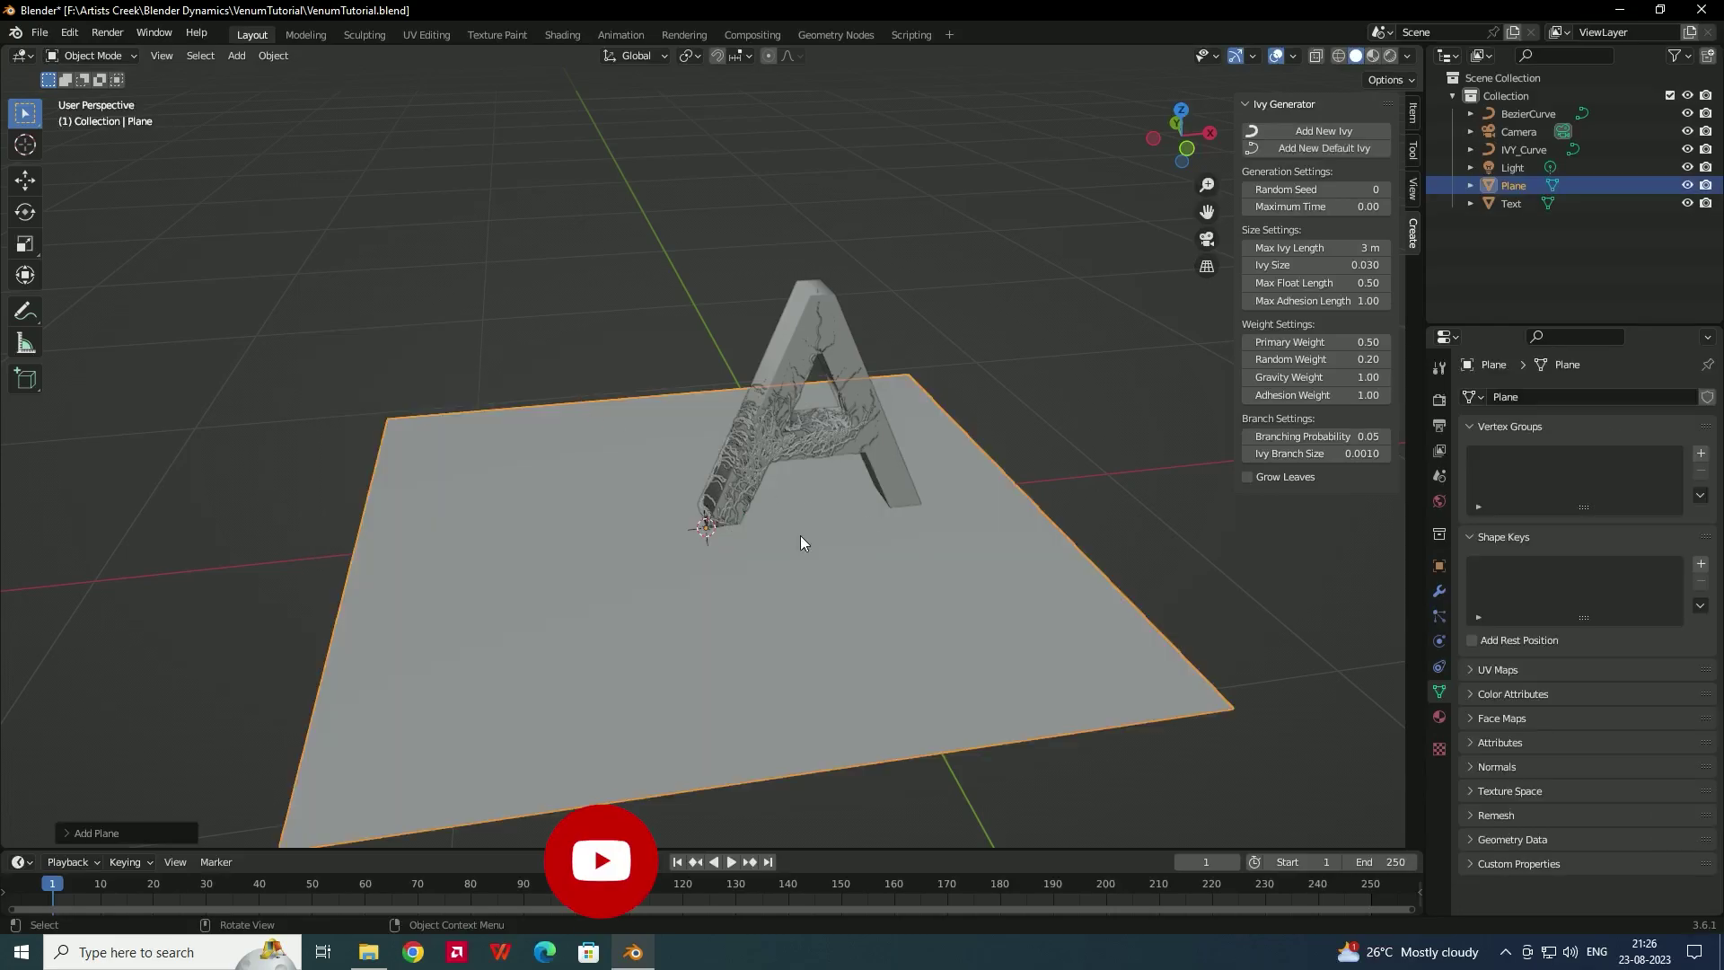
pyautogui.press('z')
pyautogui.click(924, 535)
pyautogui.moveTo(924, 535); pyautogui.dragTo(954, 490, button='middle')
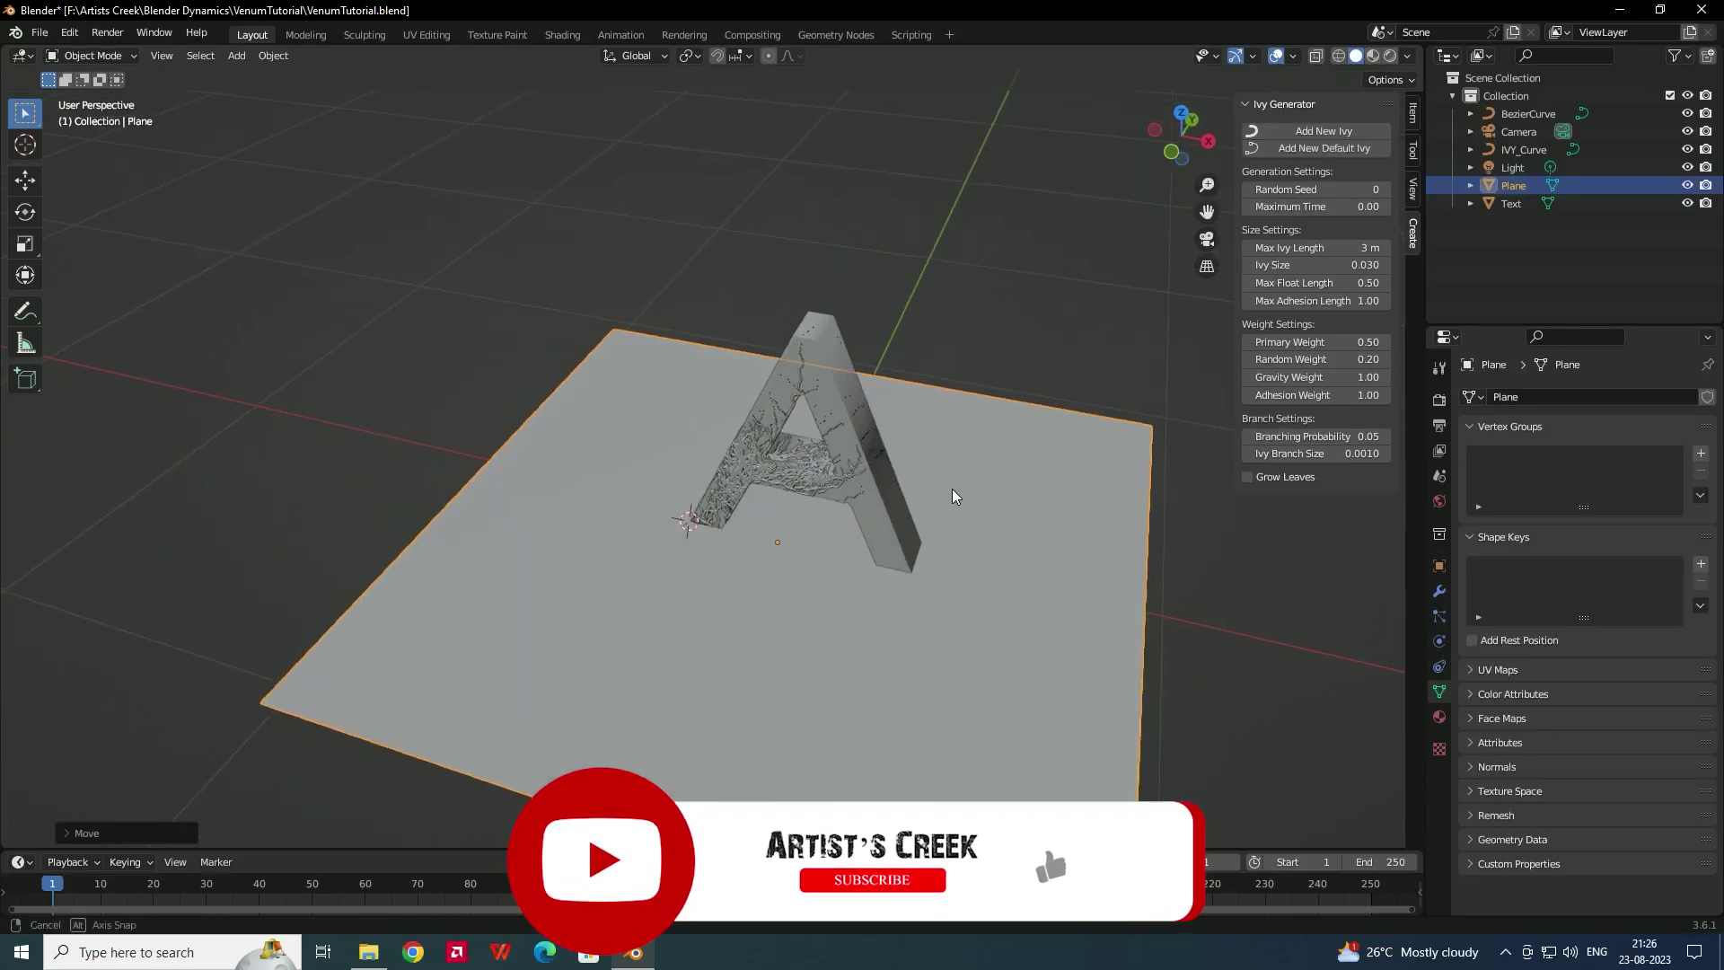
pyautogui.press('g')
pyautogui.click(786, 557)
pyautogui.scroll(2, 782, 561)
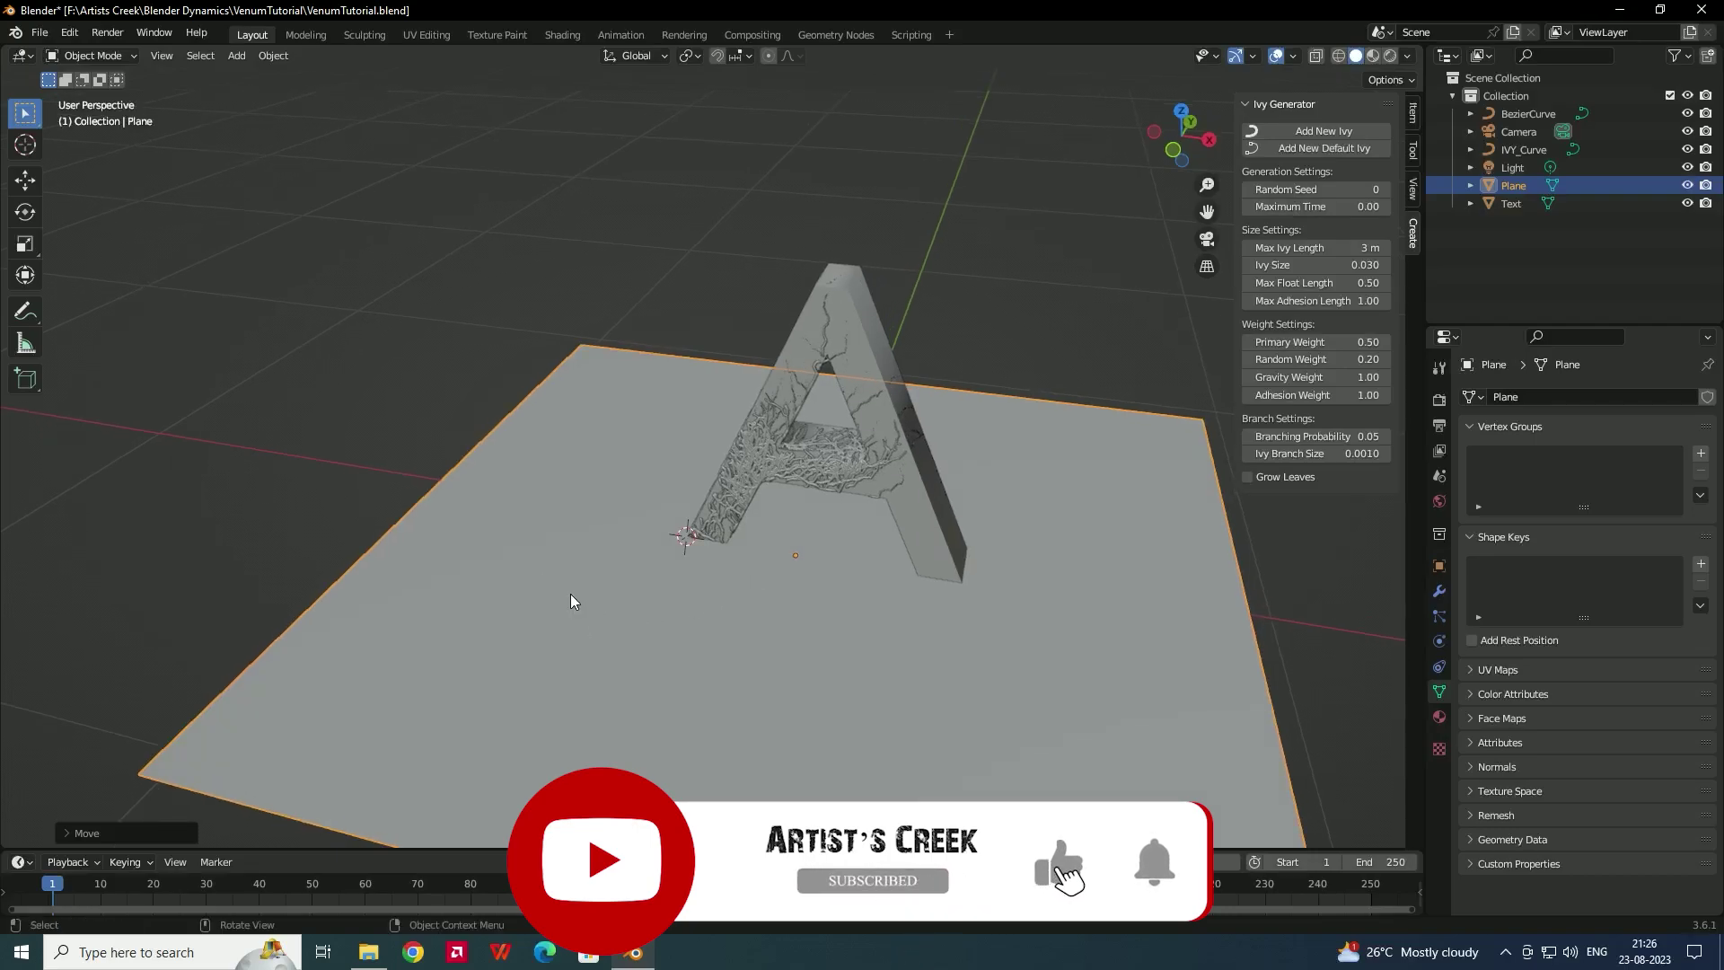
# - Place the 3D cursor on the plane near the A's base and grow a new ivy there
pyautogui.click(25, 144)
pyautogui.click(549, 599)
pyautogui.moveTo(577, 598); pyautogui.dragTo(623, 575, button='middle')
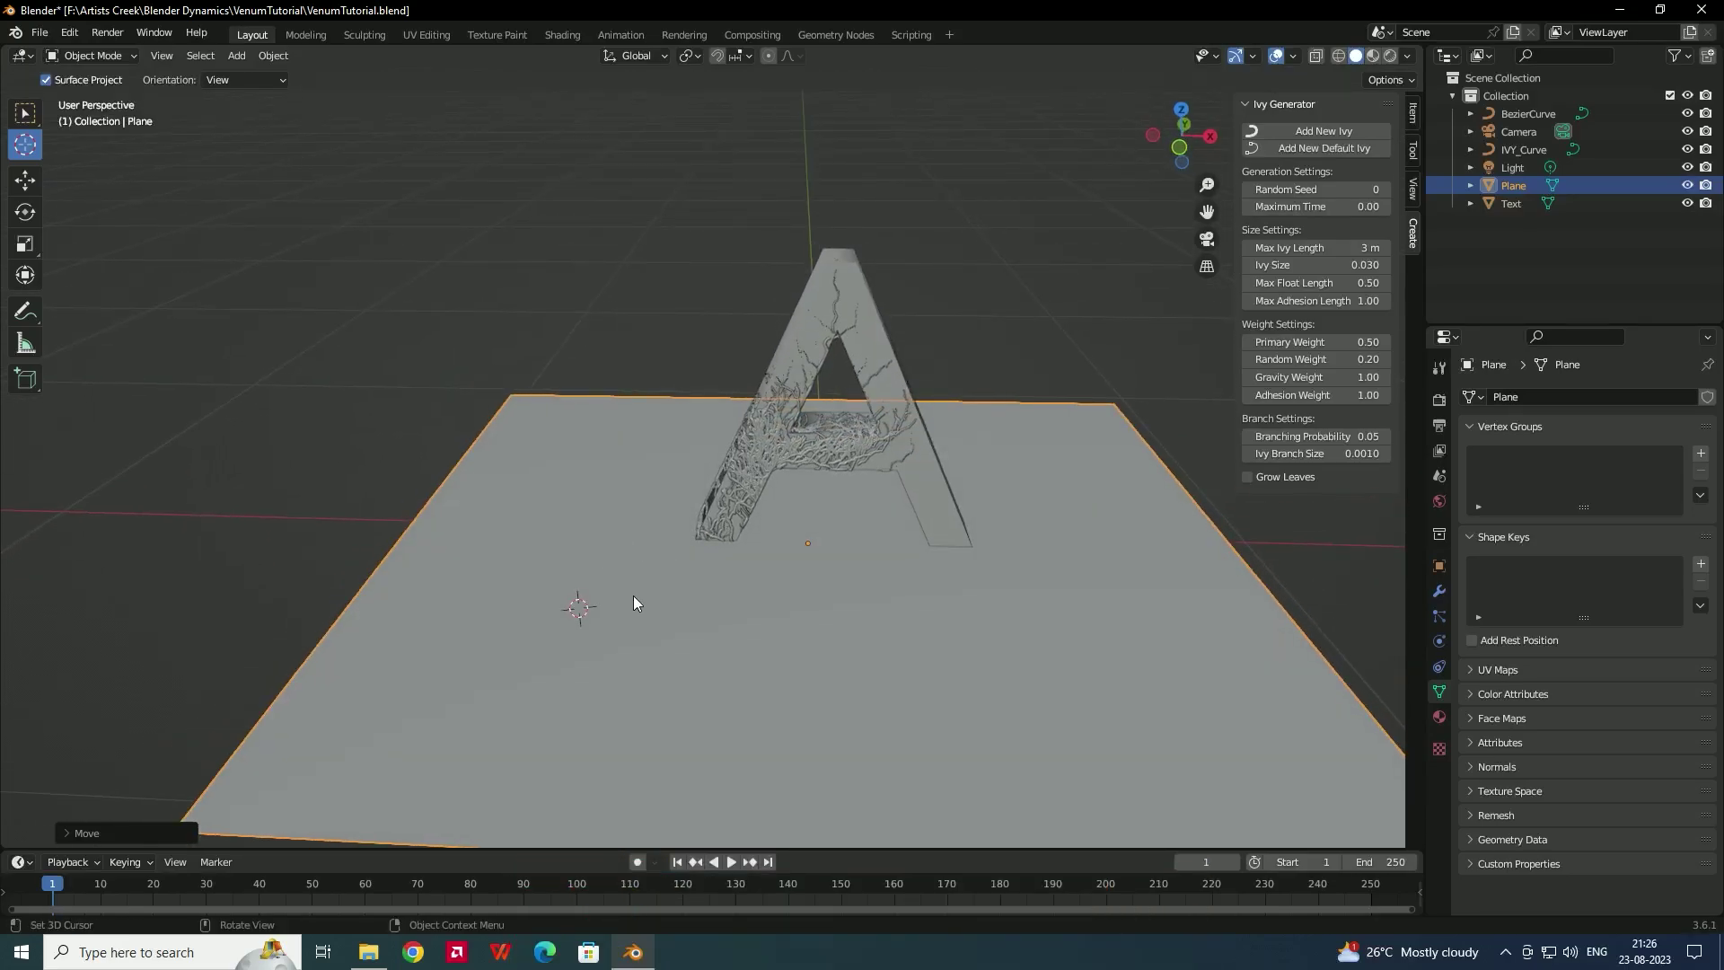
pyautogui.click(1338, 132)
pyautogui.moveTo(891, 573); pyautogui.dragTo(784, 534, button='middle')
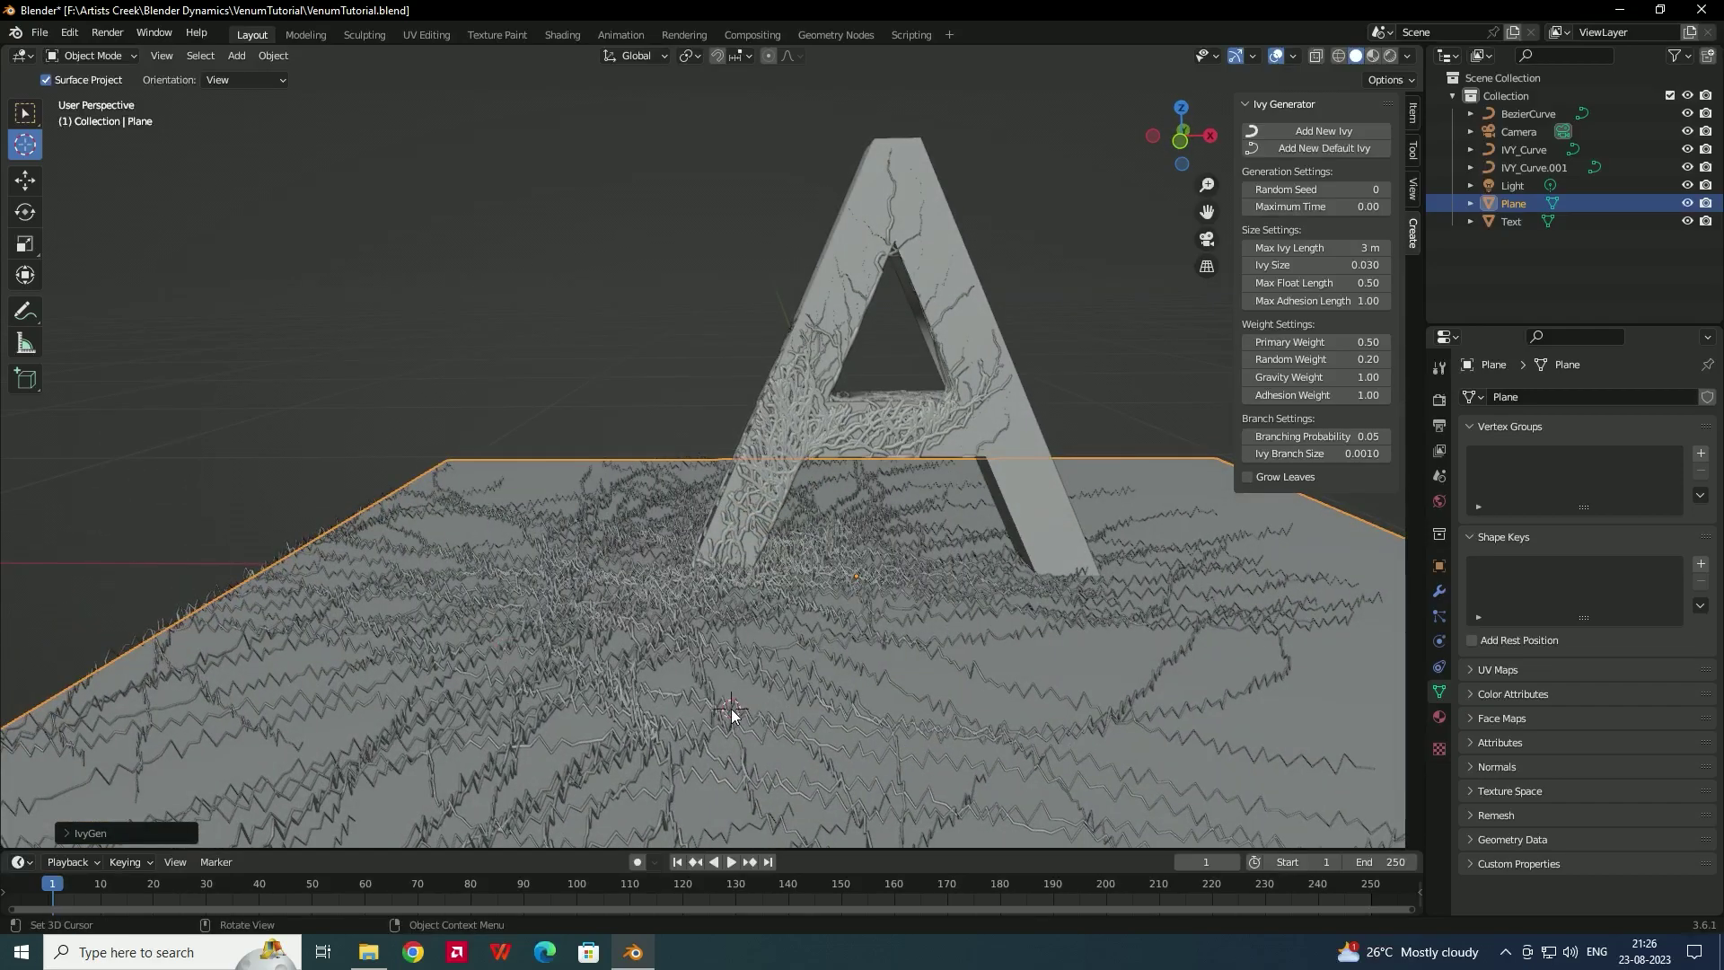
# - Add a Shrinkwrap modifier to IVY_Curve.001 targeting the Plane
pyautogui.click(27, 122)
pyautogui.click(815, 745)
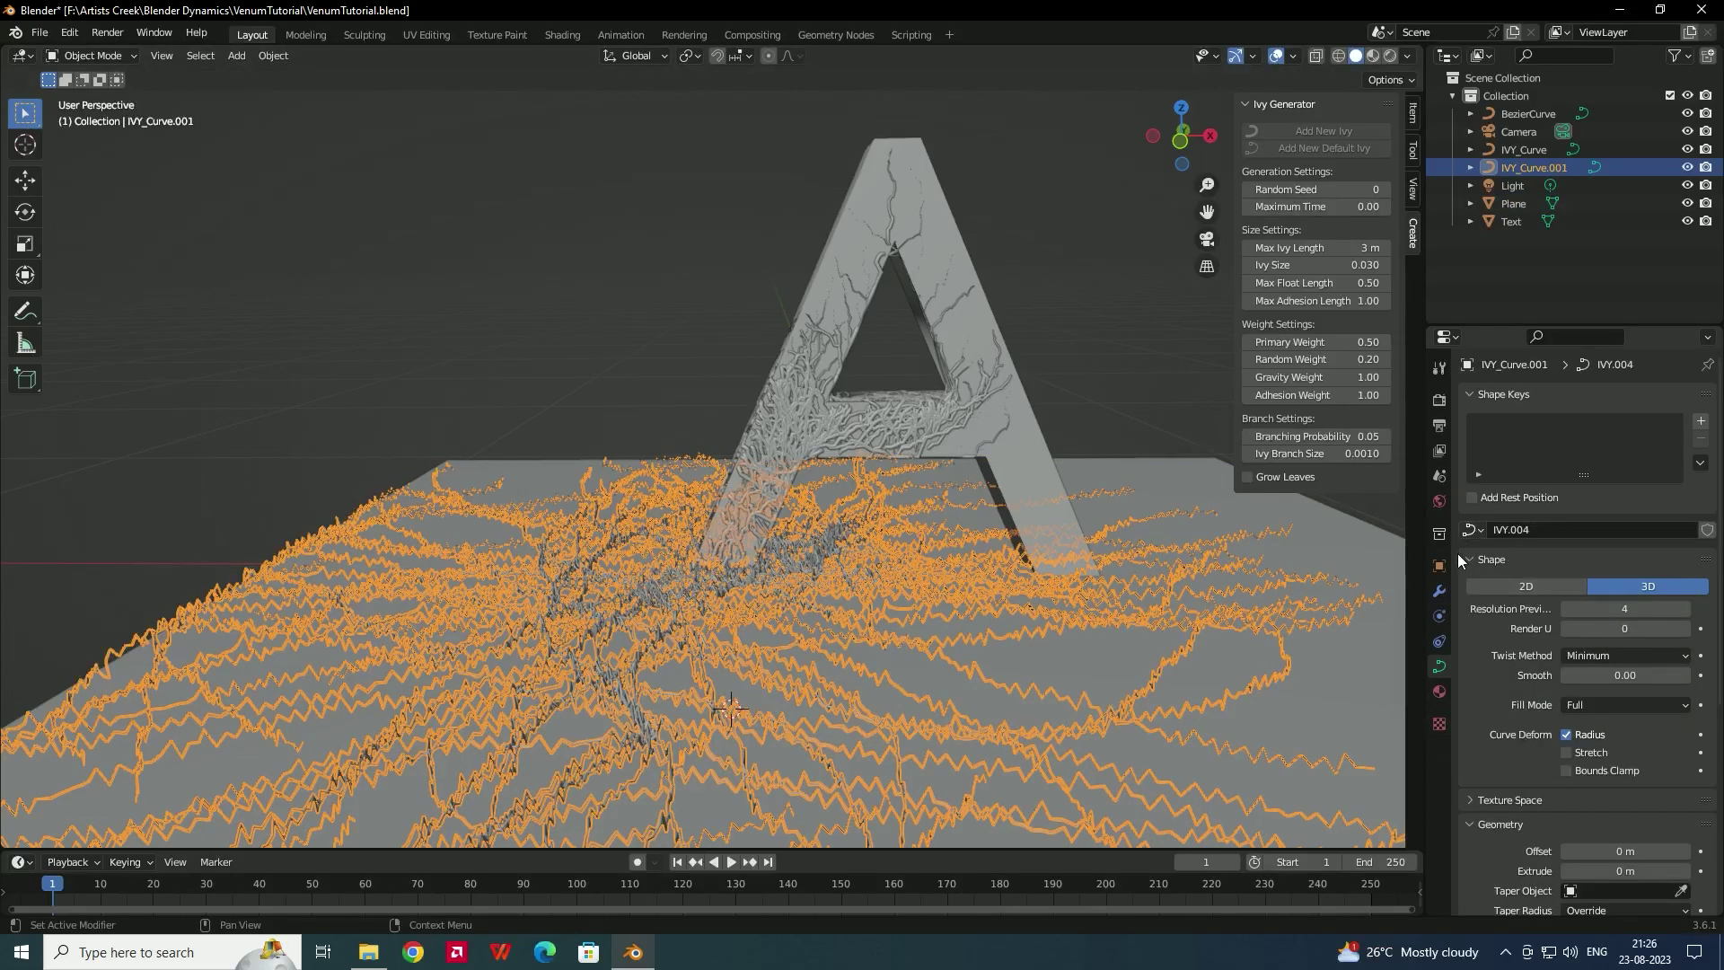
pyautogui.click(1439, 591)
pyautogui.click(1541, 396)
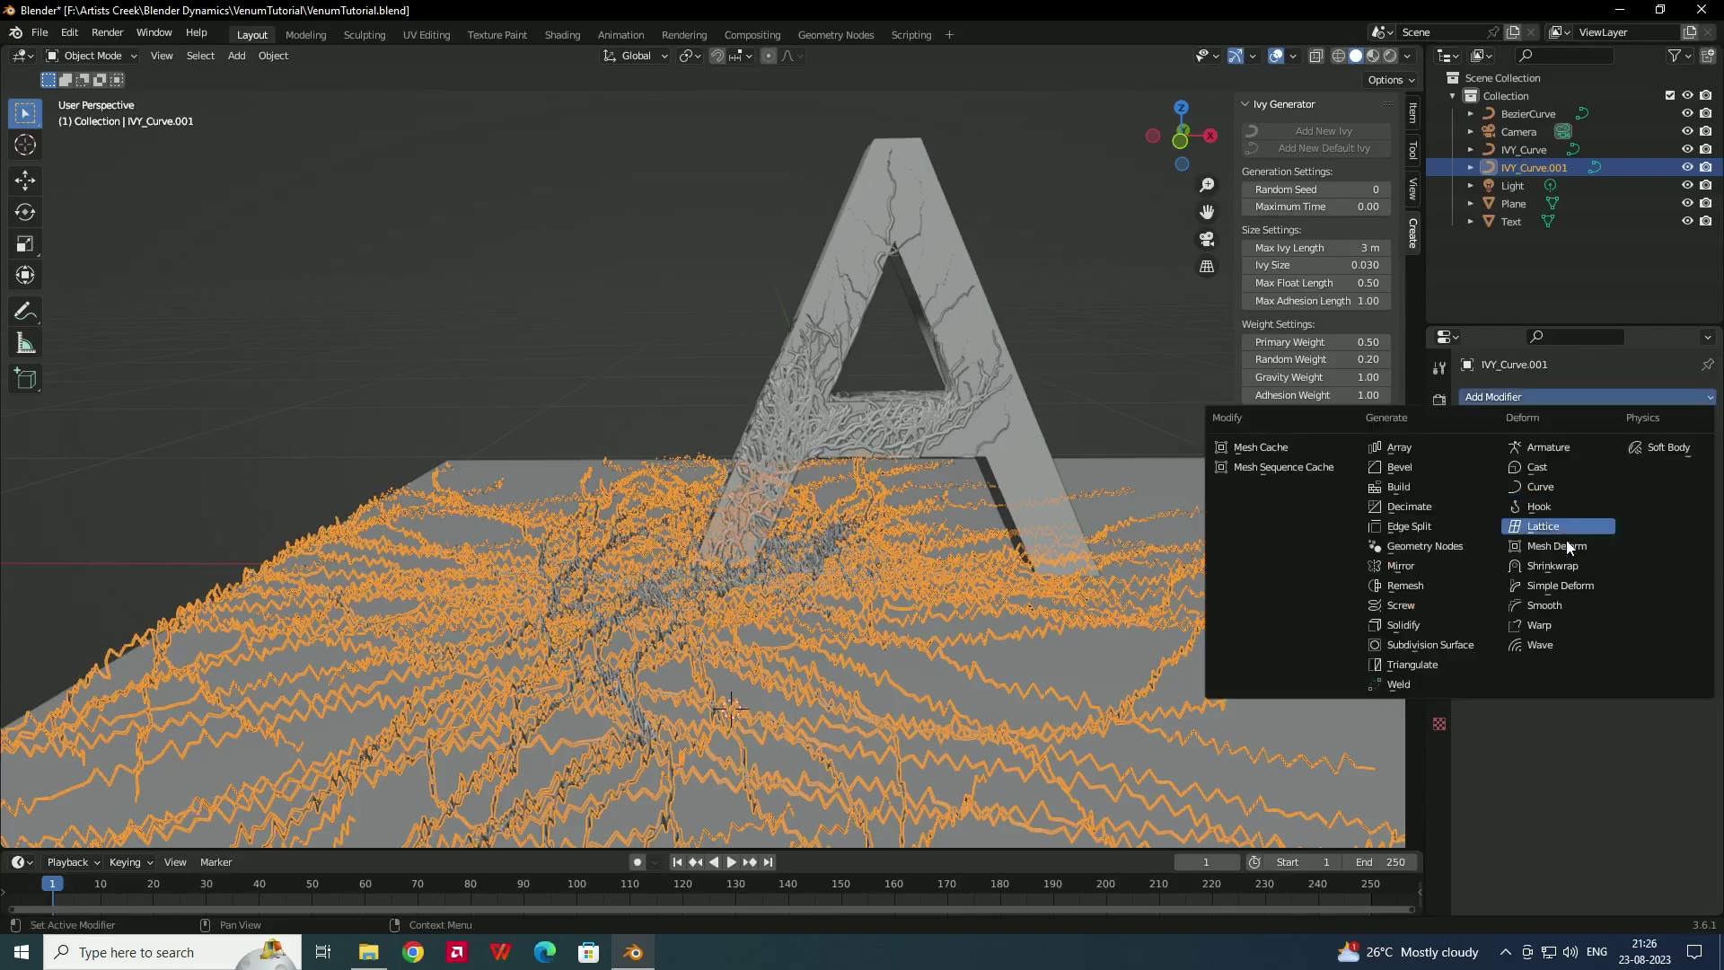
pyautogui.click(1561, 567)
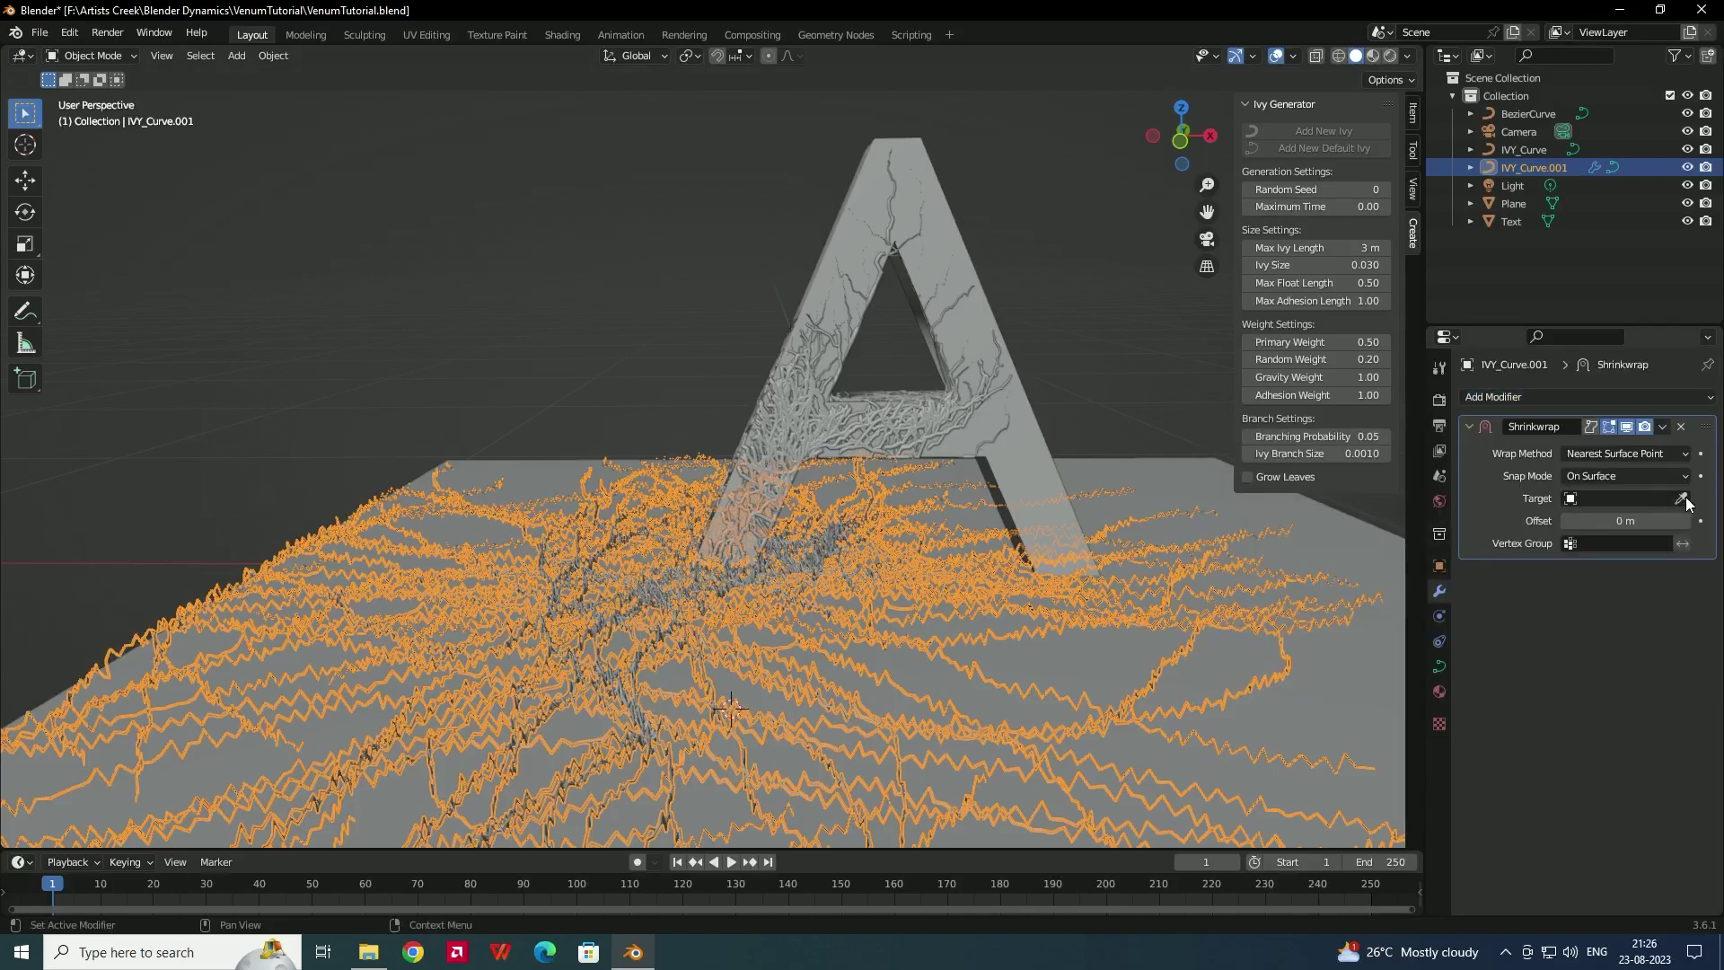
pyautogui.click(1321, 552)
pyautogui.moveTo(1157, 530); pyautogui.dragTo(86, 402, button='middle')
pyautogui.click(348, 399)
pyautogui.moveTo(349, 398); pyautogui.dragTo(801, 625, button='middle')
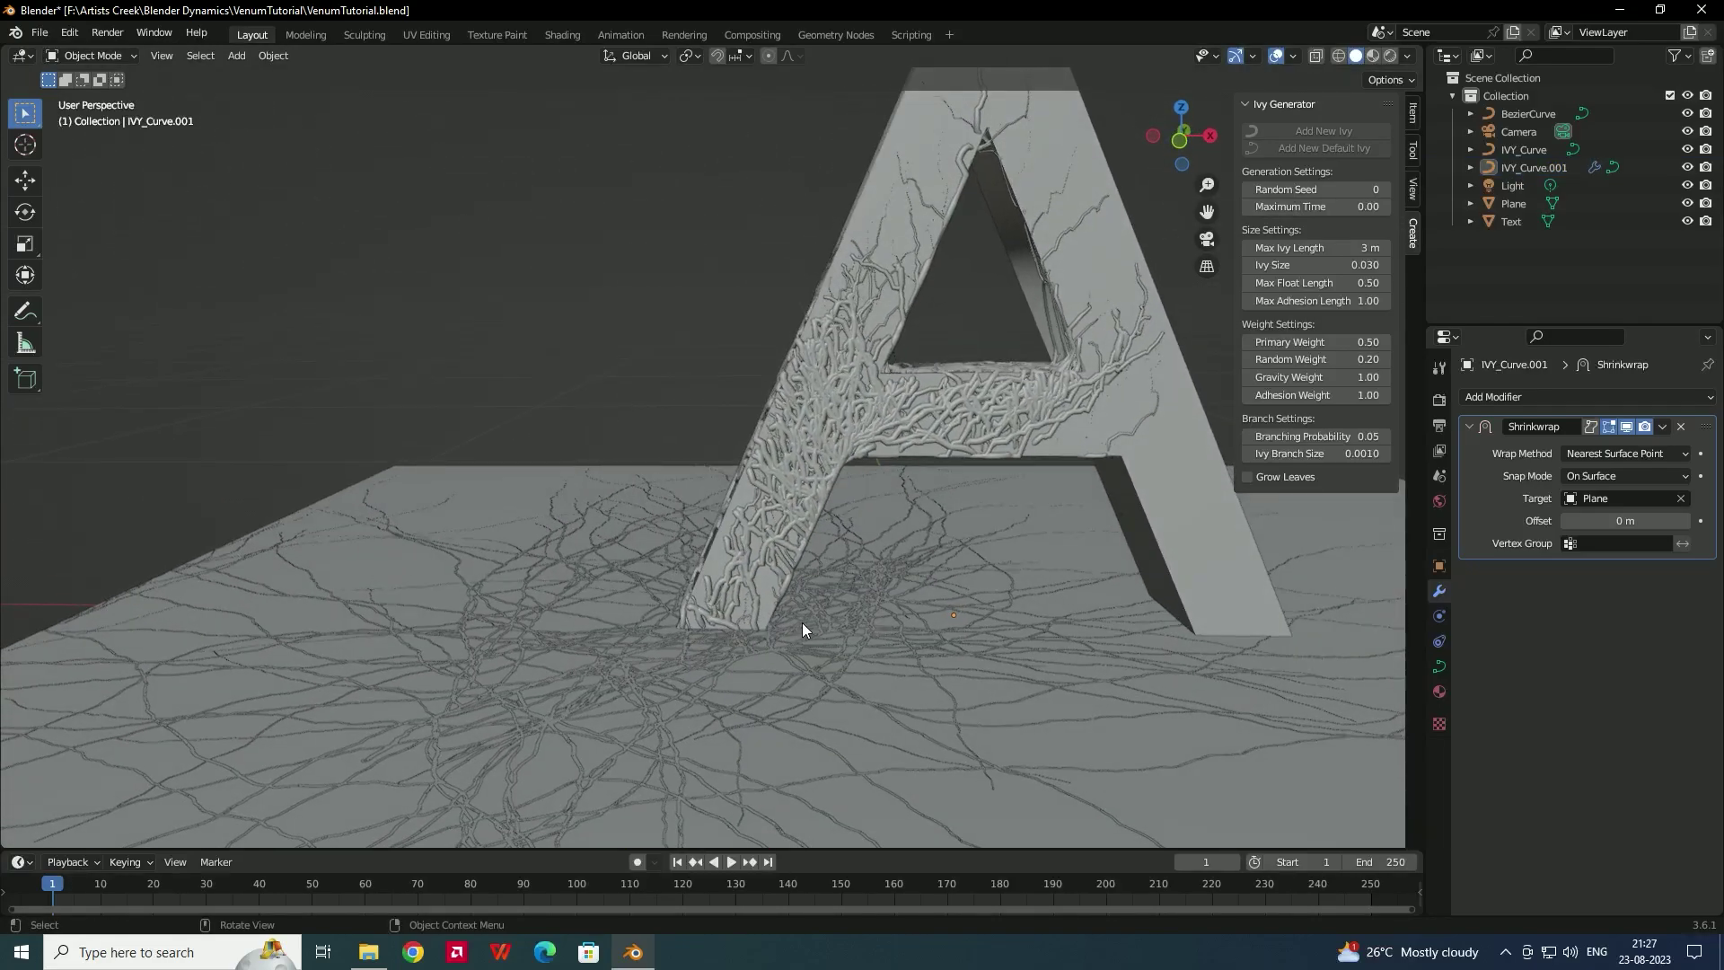
pyautogui.click(709, 688)
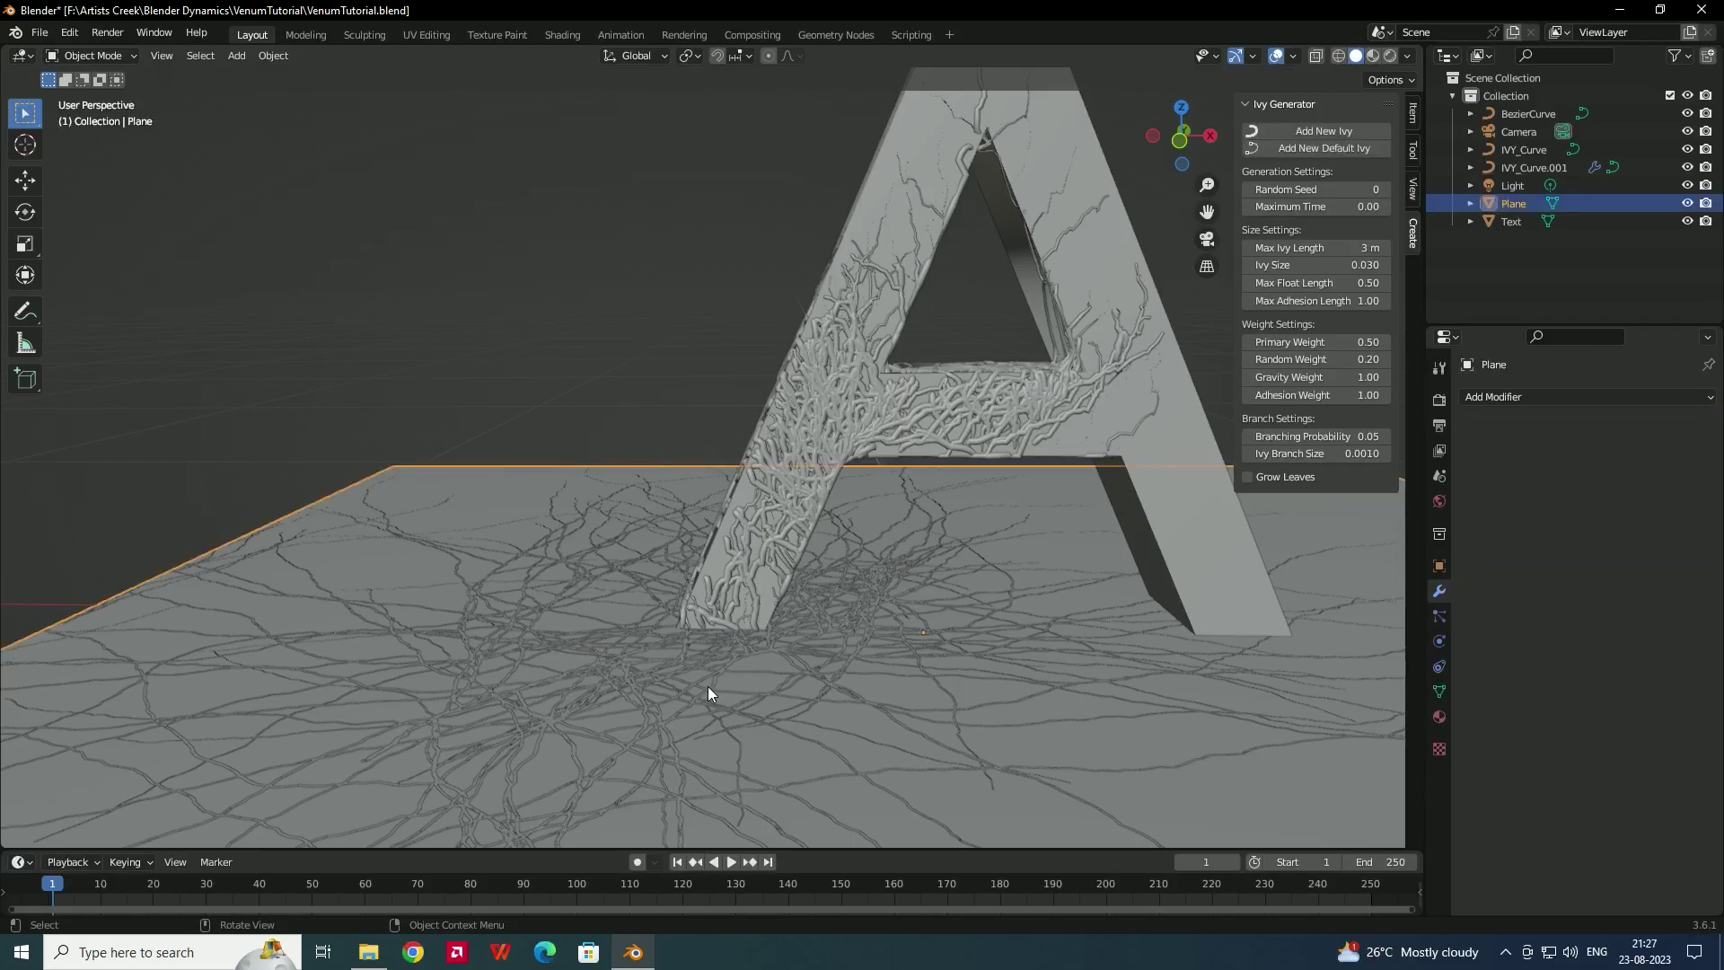
pyautogui.click(710, 680)
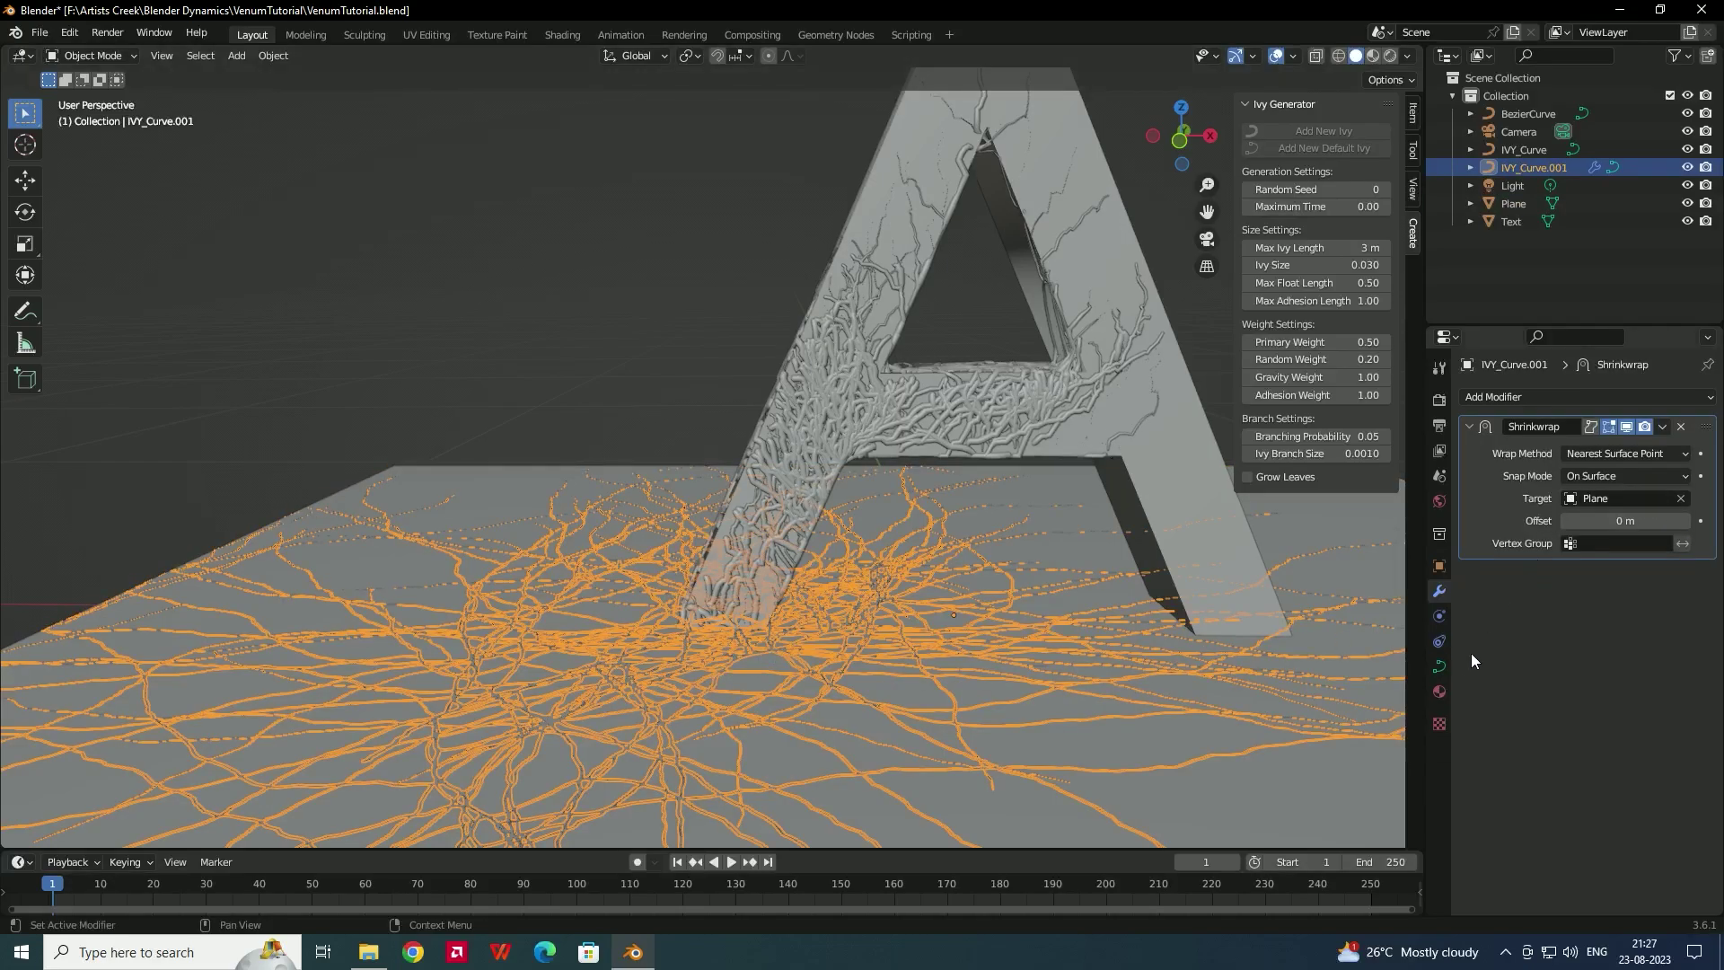
# - Set the ground ivy's Geometry Extrude to 0.3 m
pyautogui.click(1440, 667)
pyautogui.scroll(-4, 1487, 664)
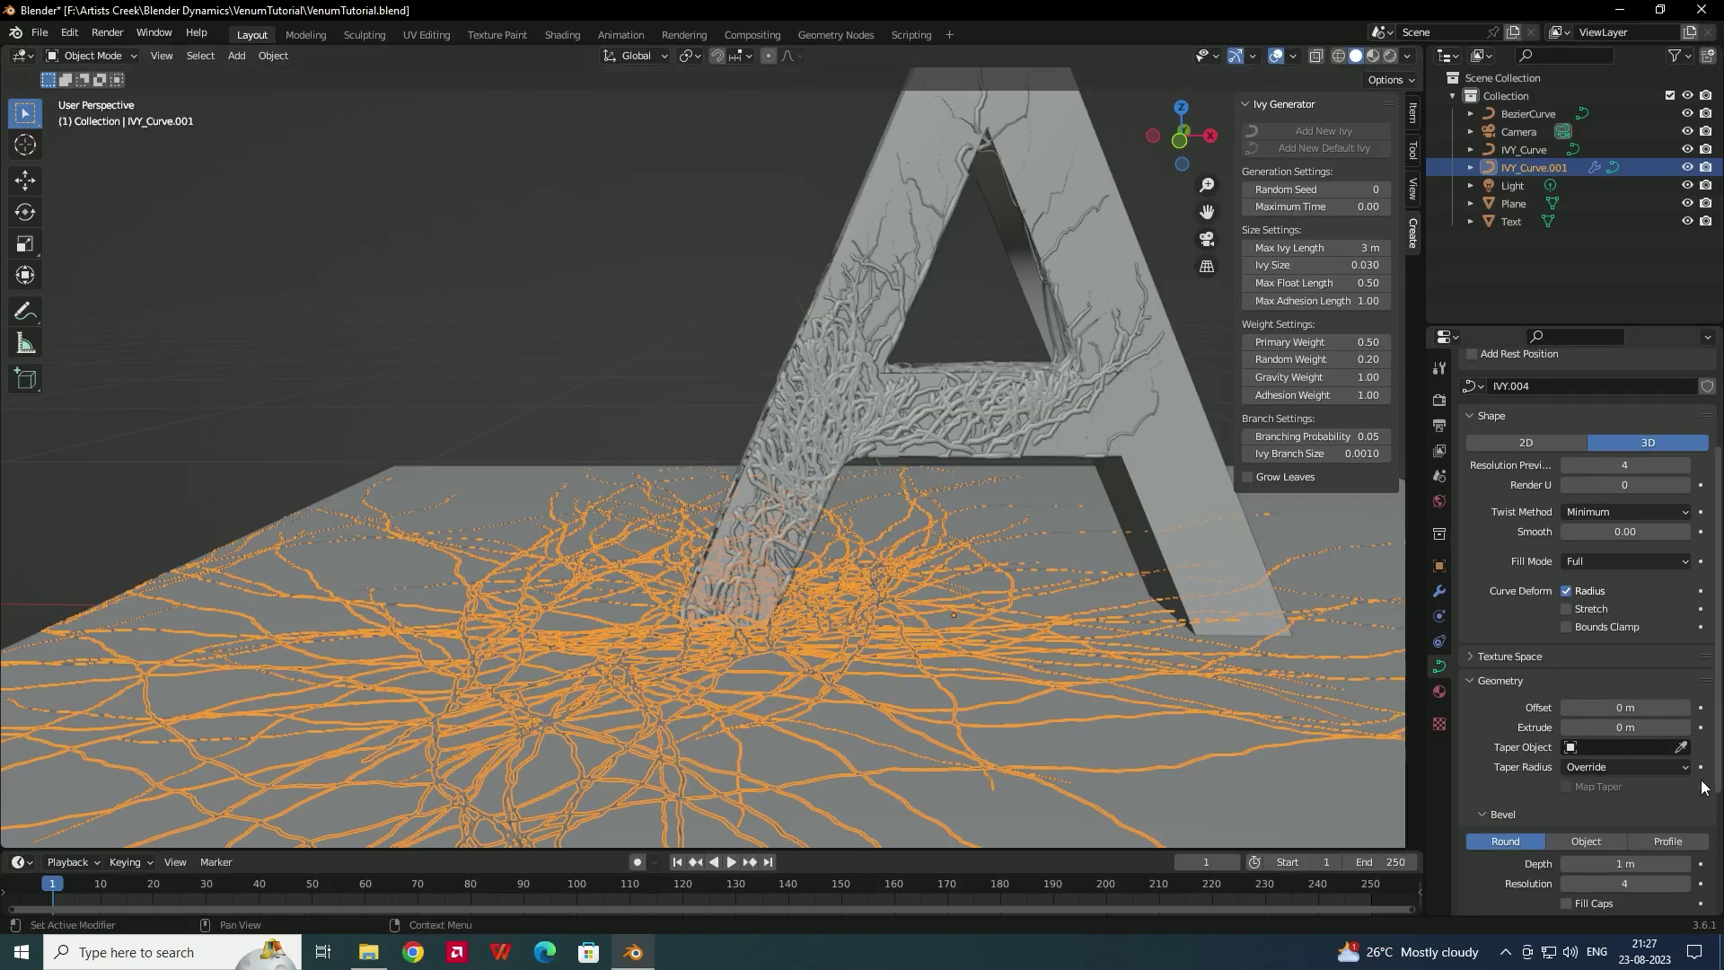
pyautogui.doubleClick(1625, 728)
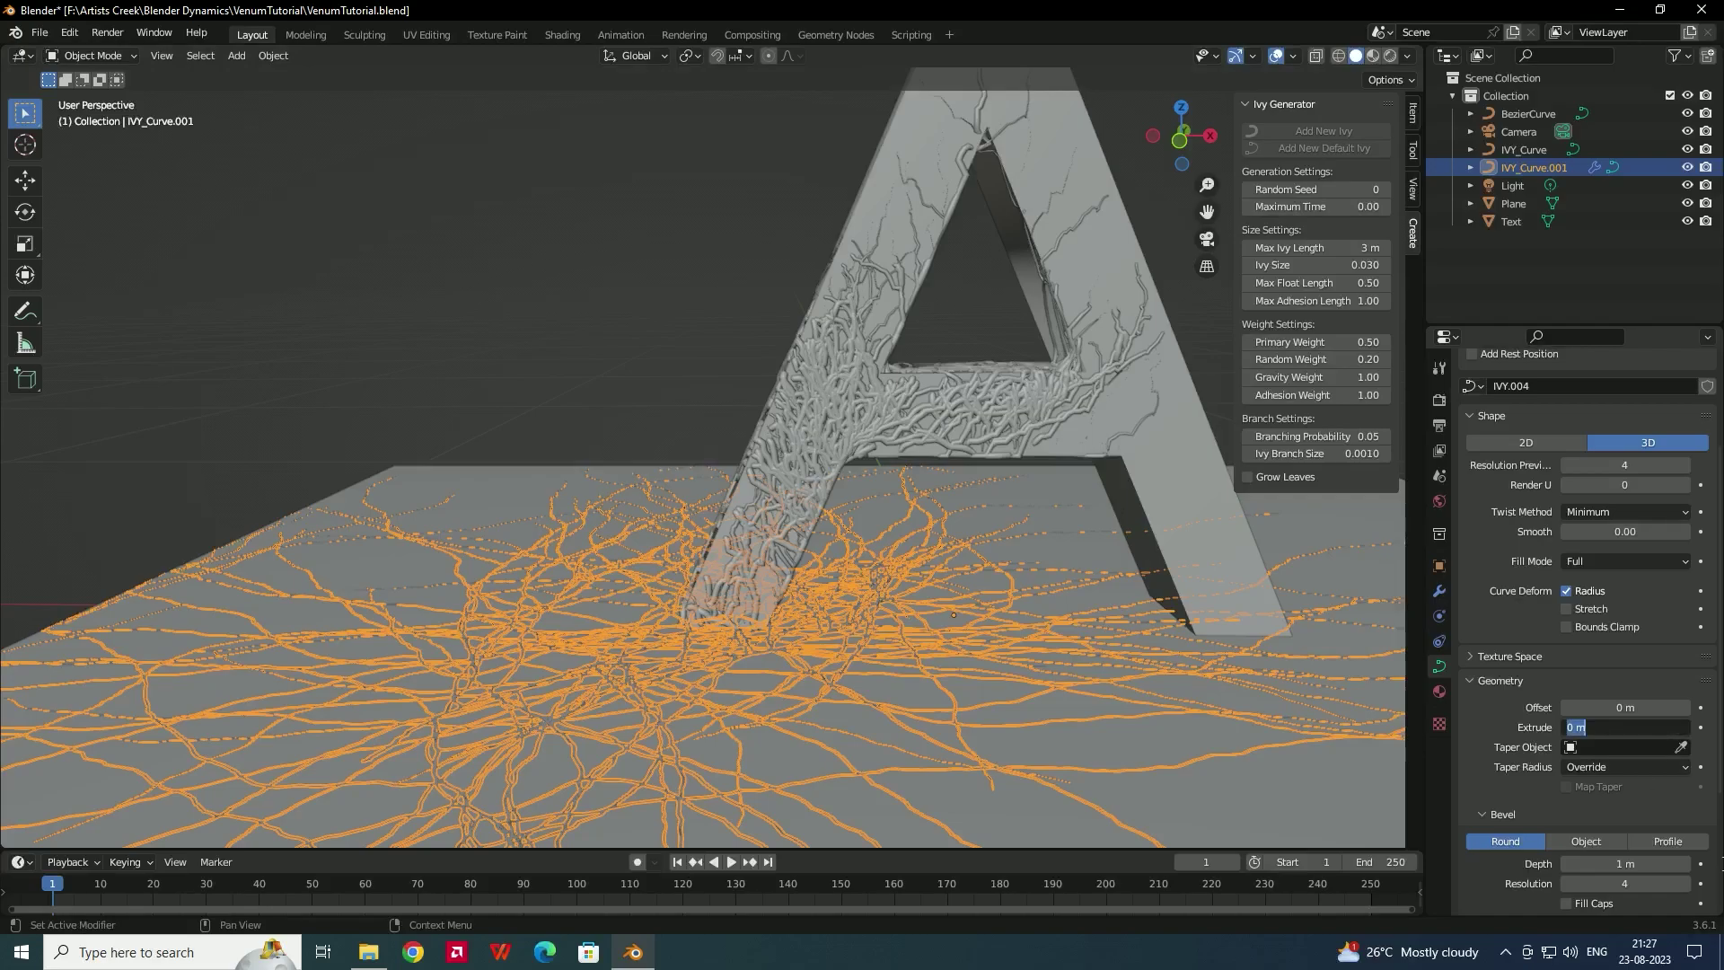
pyautogui.write('0.3')
pyautogui.press('Return')
pyautogui.scroll(10, 732, 638)
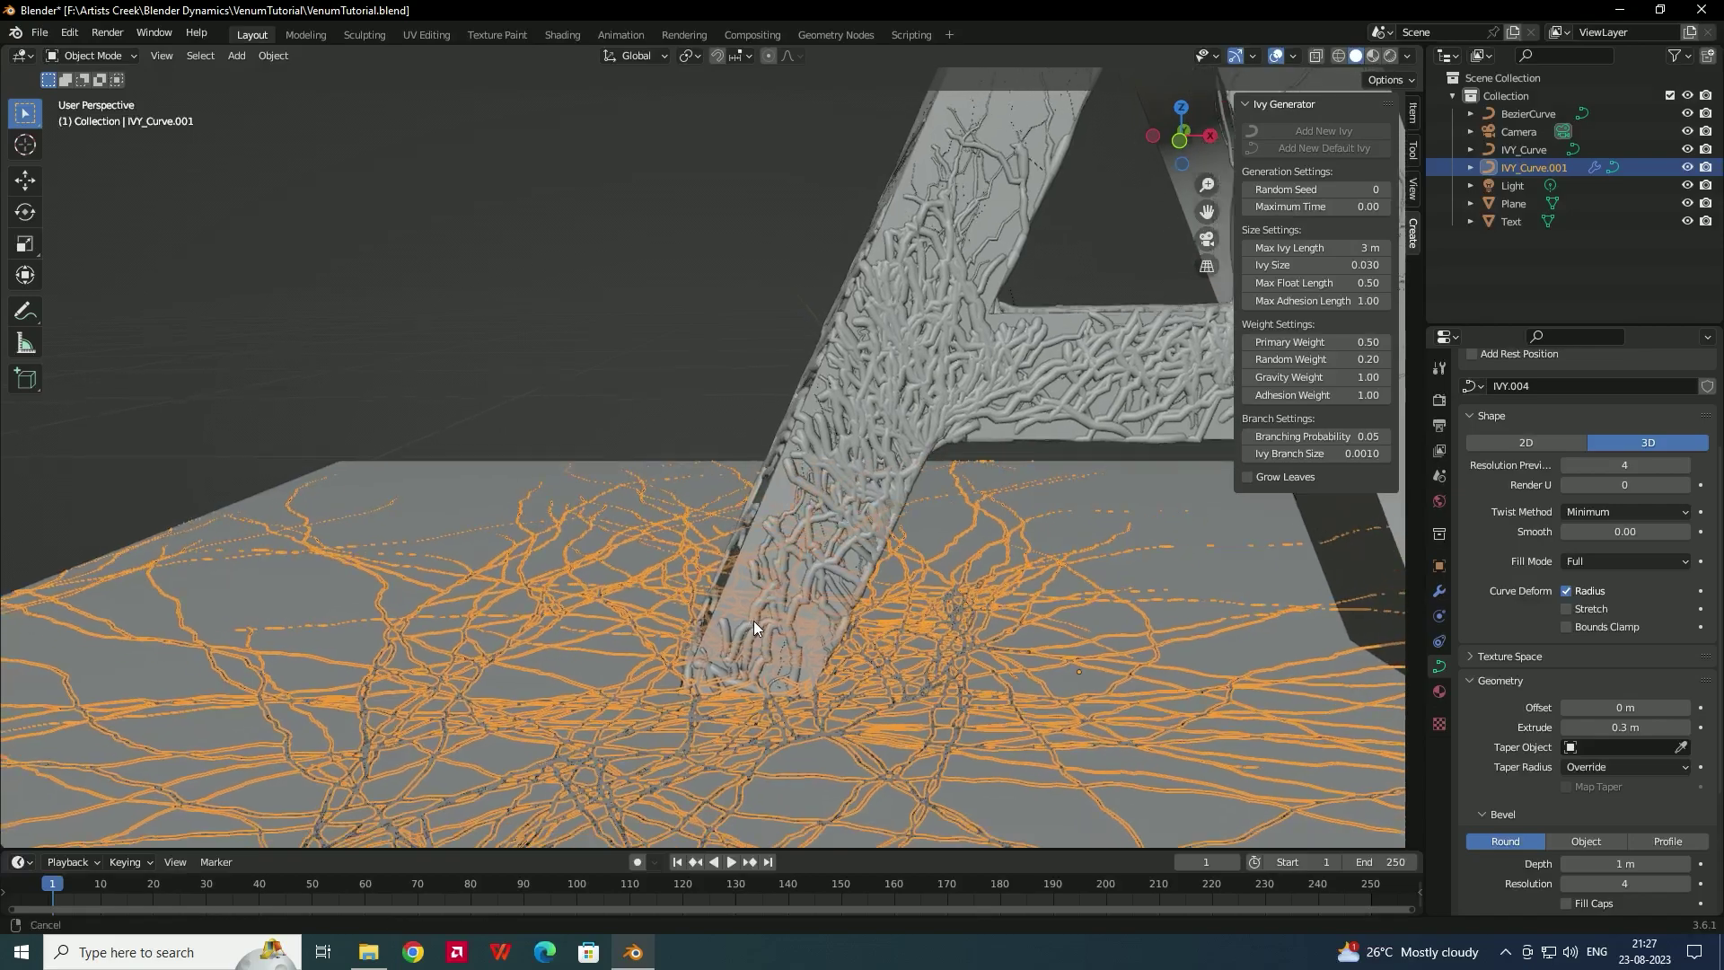
pyautogui.moveTo(734, 557); pyautogui.dragTo(746, 542, button='middle')
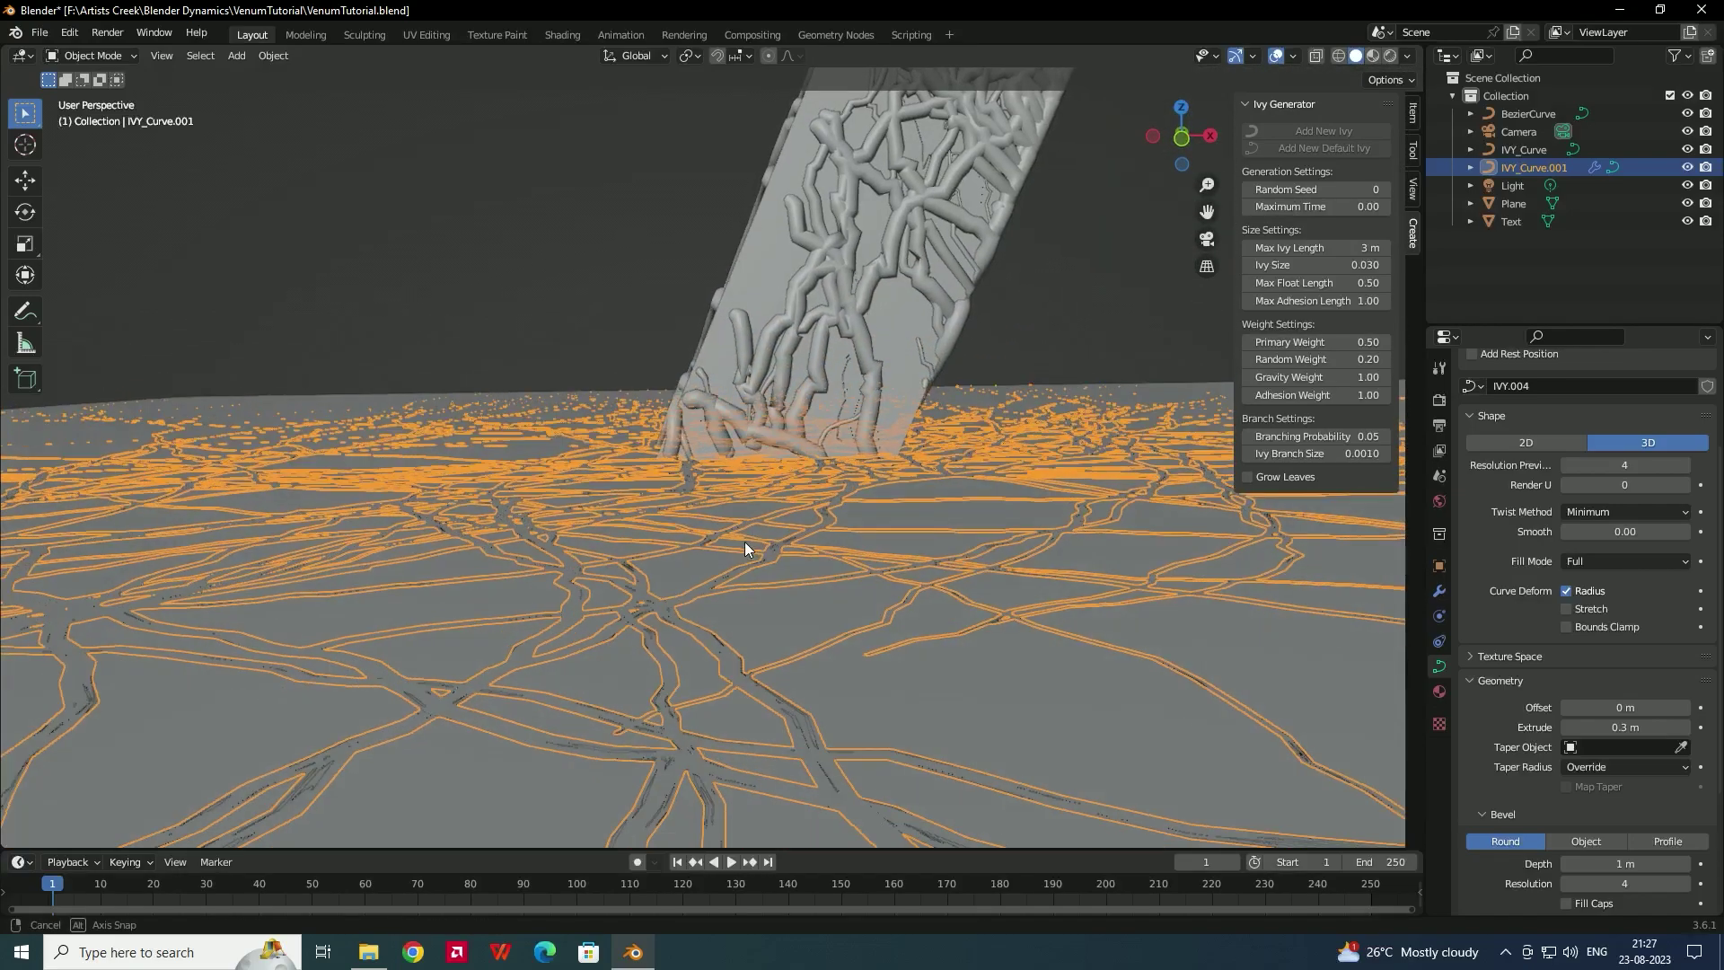
# - Apply the Shrinkwrap modifier on IVY_Curve.001 permanently
pyautogui.click(1439, 590)
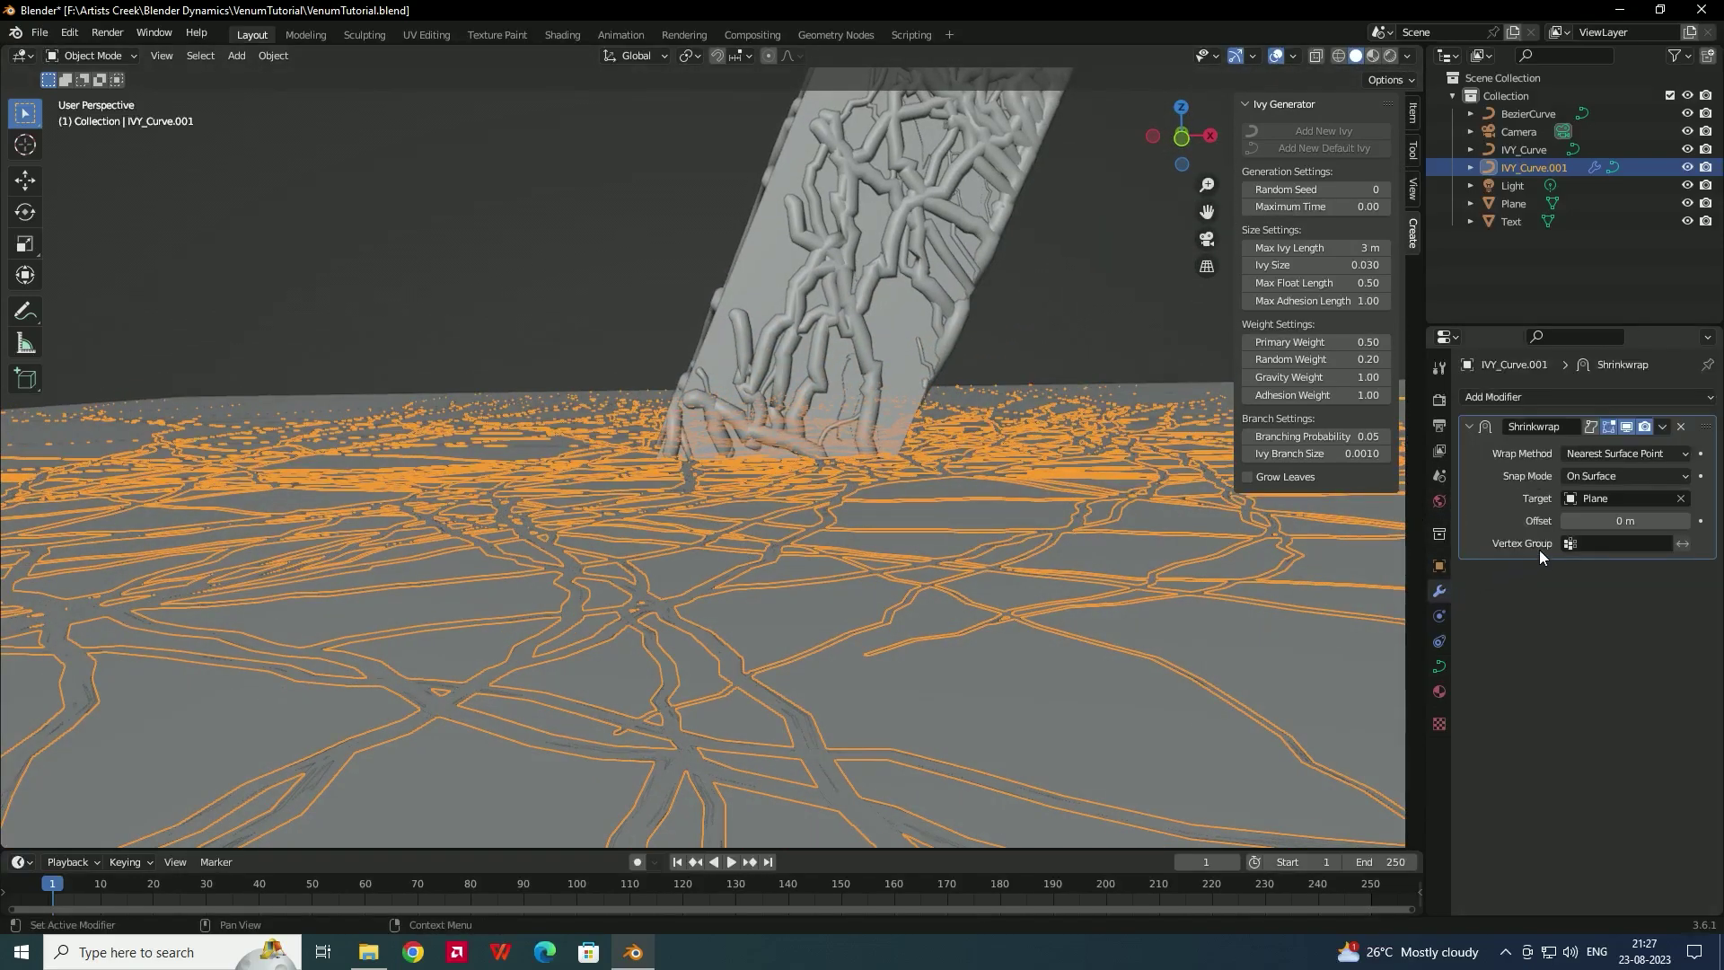
pyautogui.click(1660, 427)
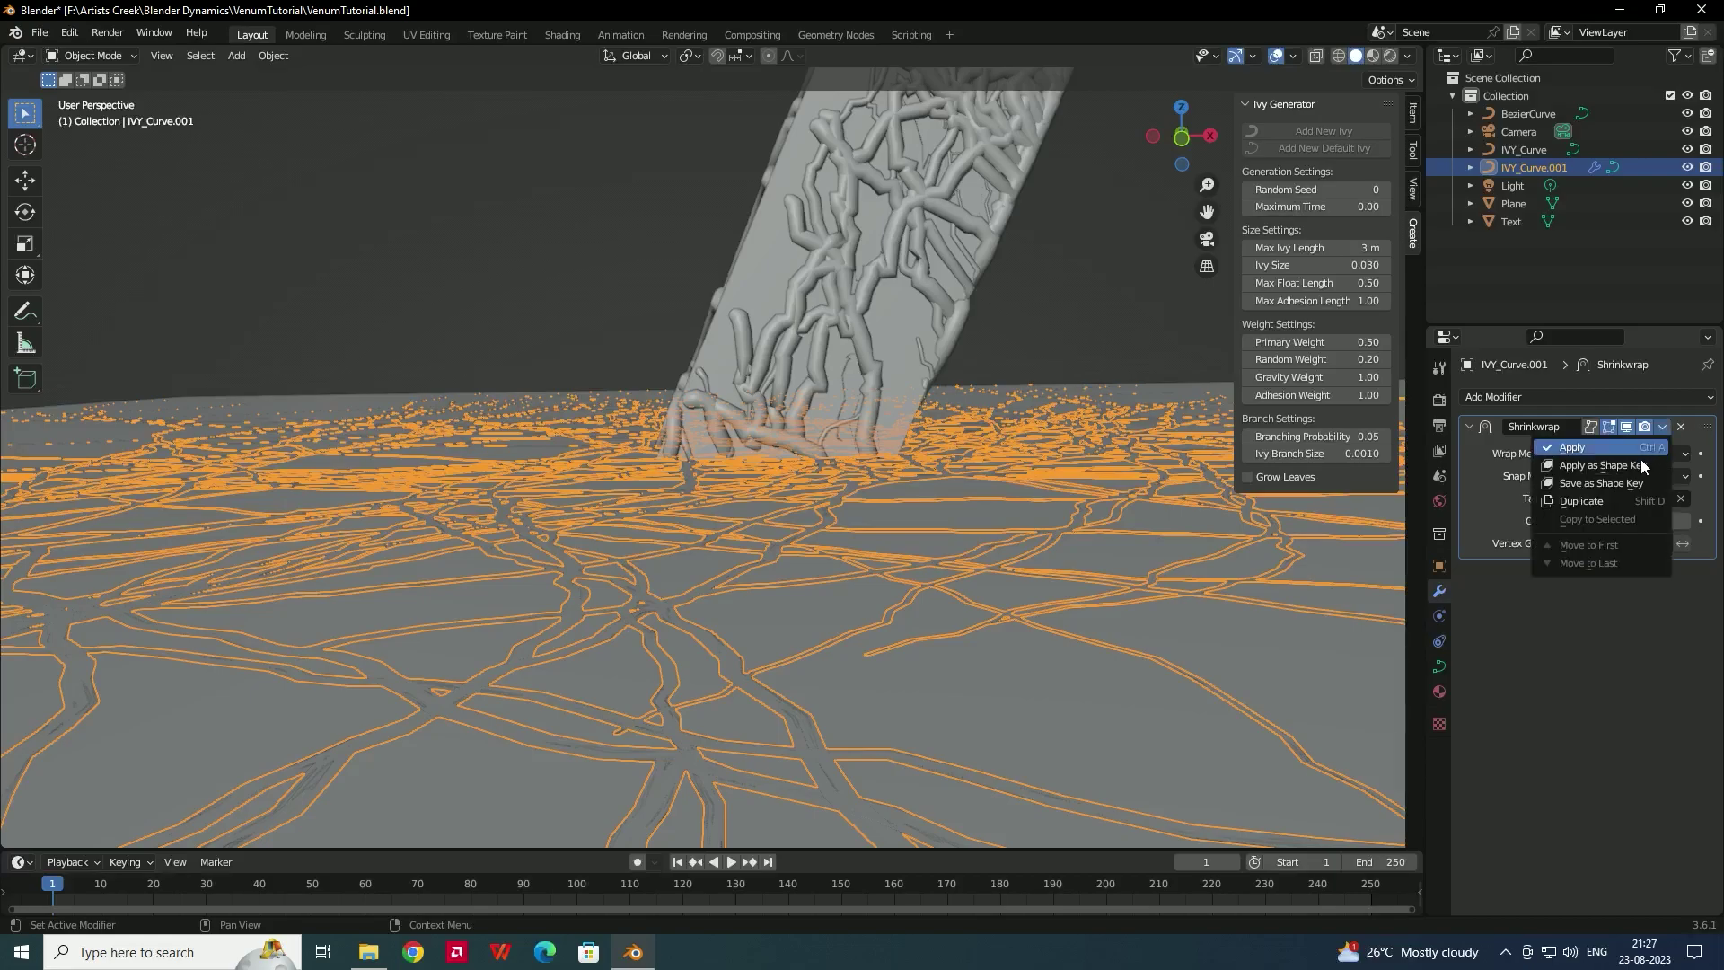
pyautogui.click(1641, 458)
pyautogui.moveTo(746, 543); pyautogui.dragTo(742, 594, button='middle')
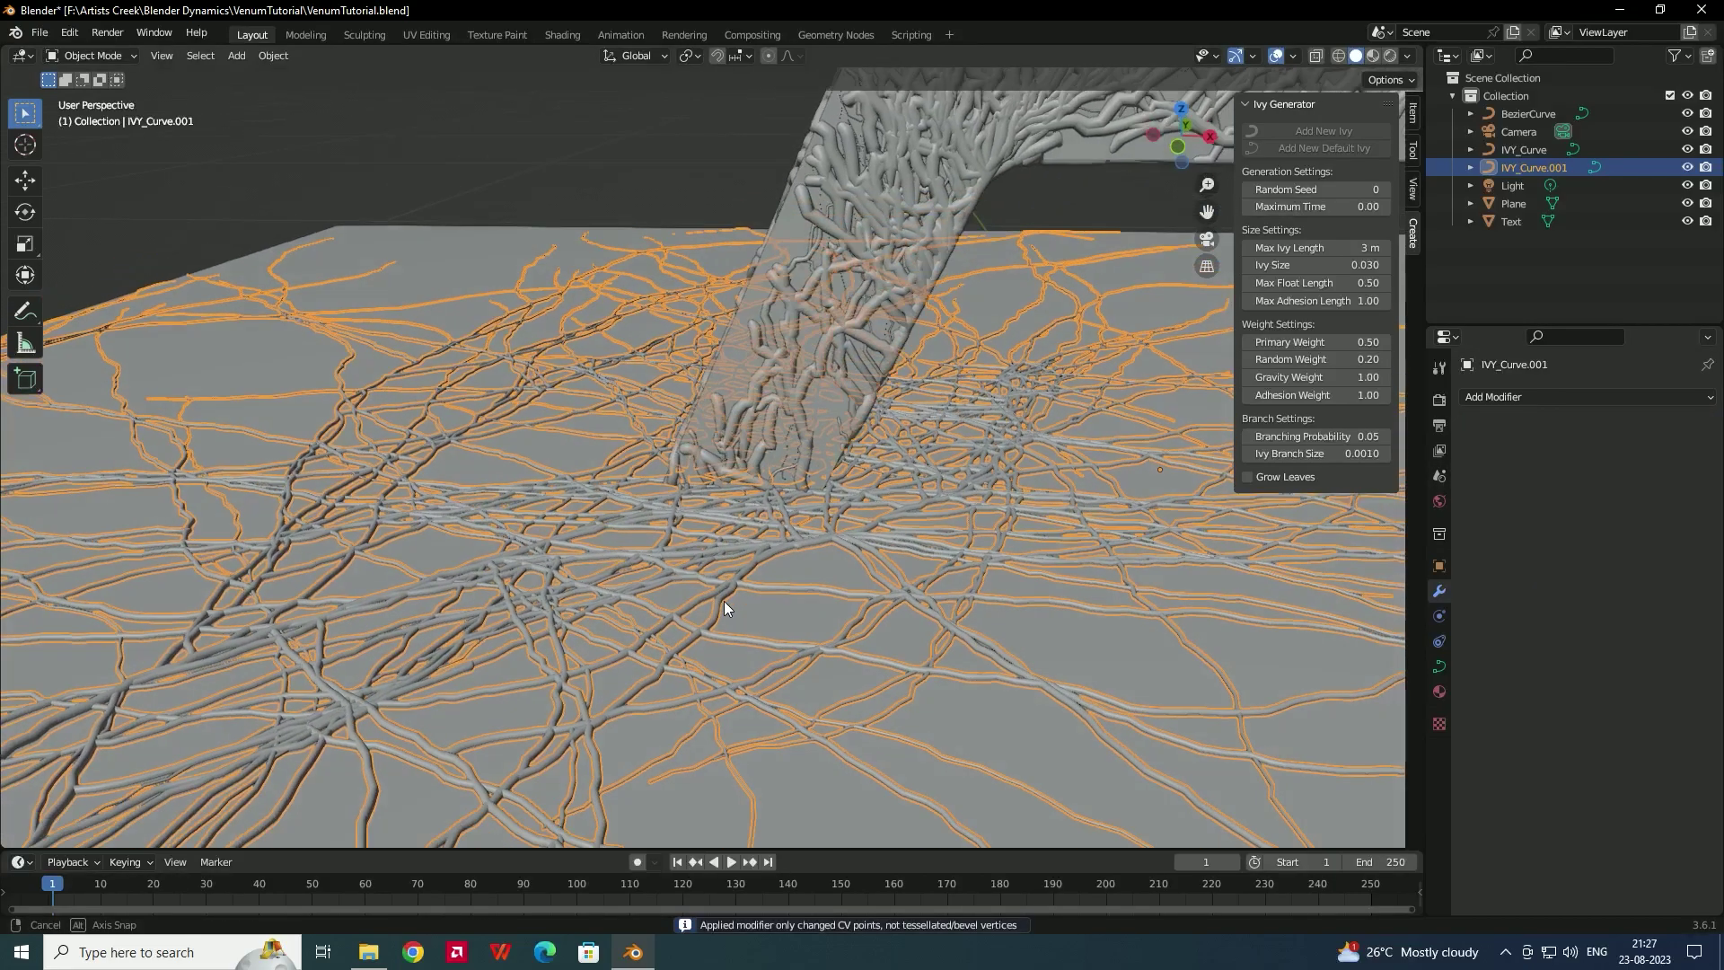
# - Set the ground ivy's Geometry Extrude to 0.4 m
pyautogui.click(560, 186)
pyautogui.moveTo(979, 618); pyautogui.dragTo(779, 633, button='middle')
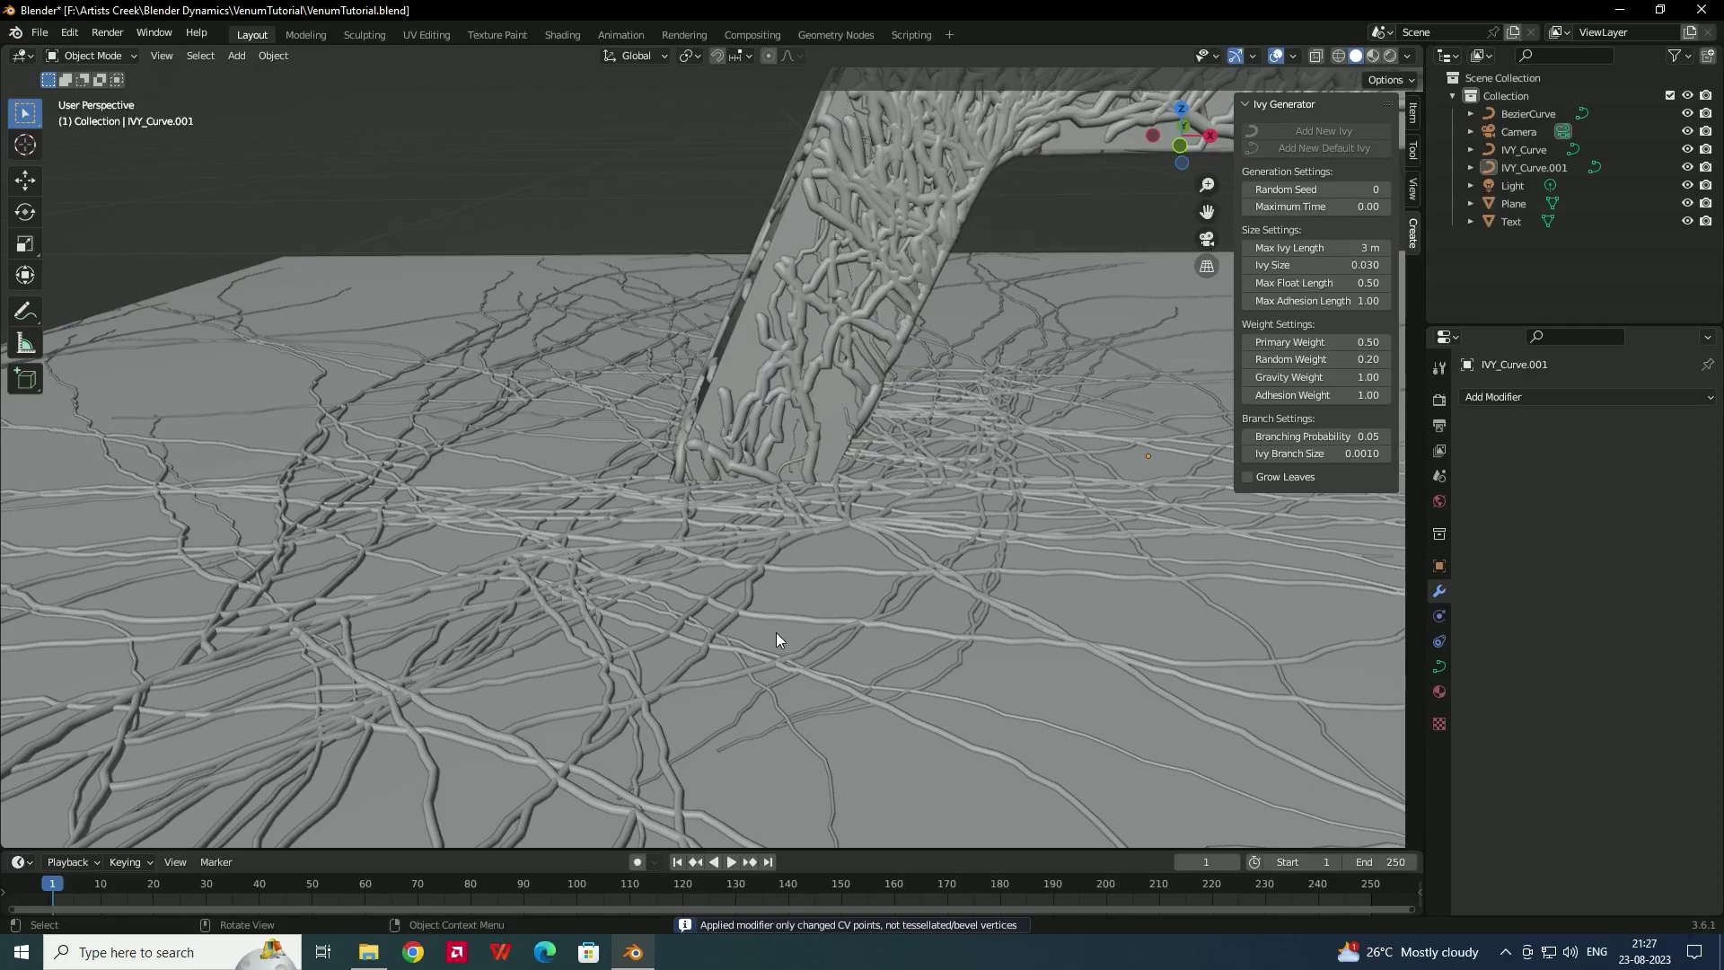
pyautogui.click(735, 620)
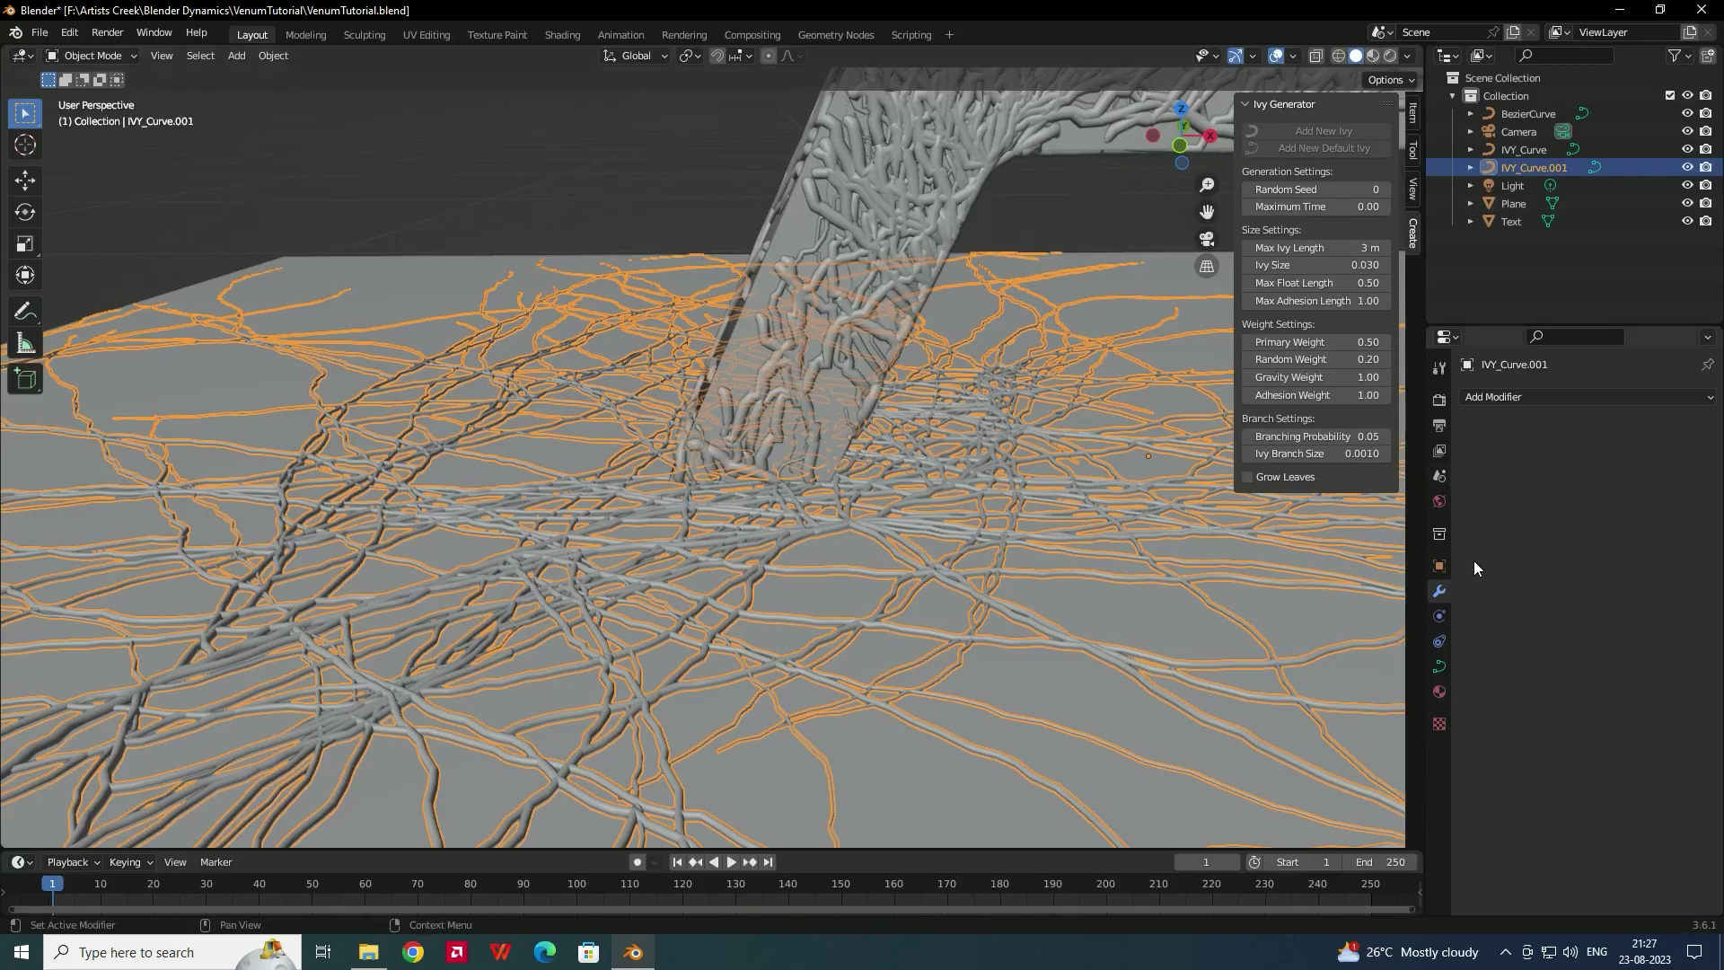
pyautogui.click(1440, 665)
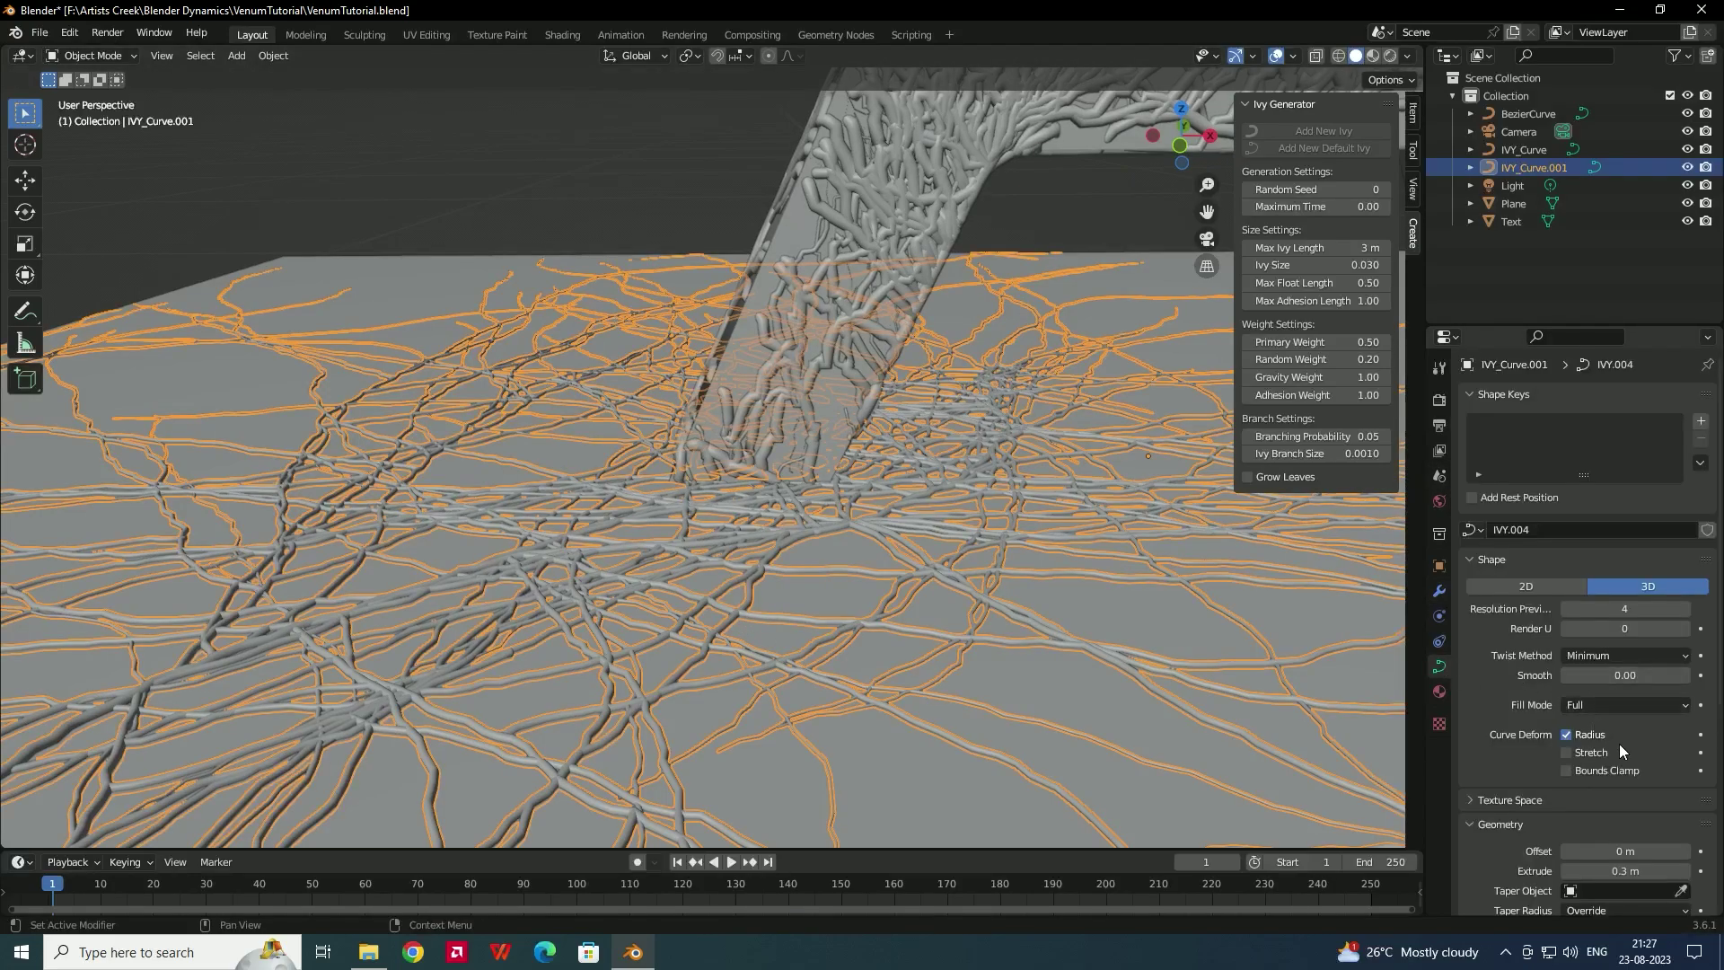
pyautogui.scroll(-2, 1613, 827)
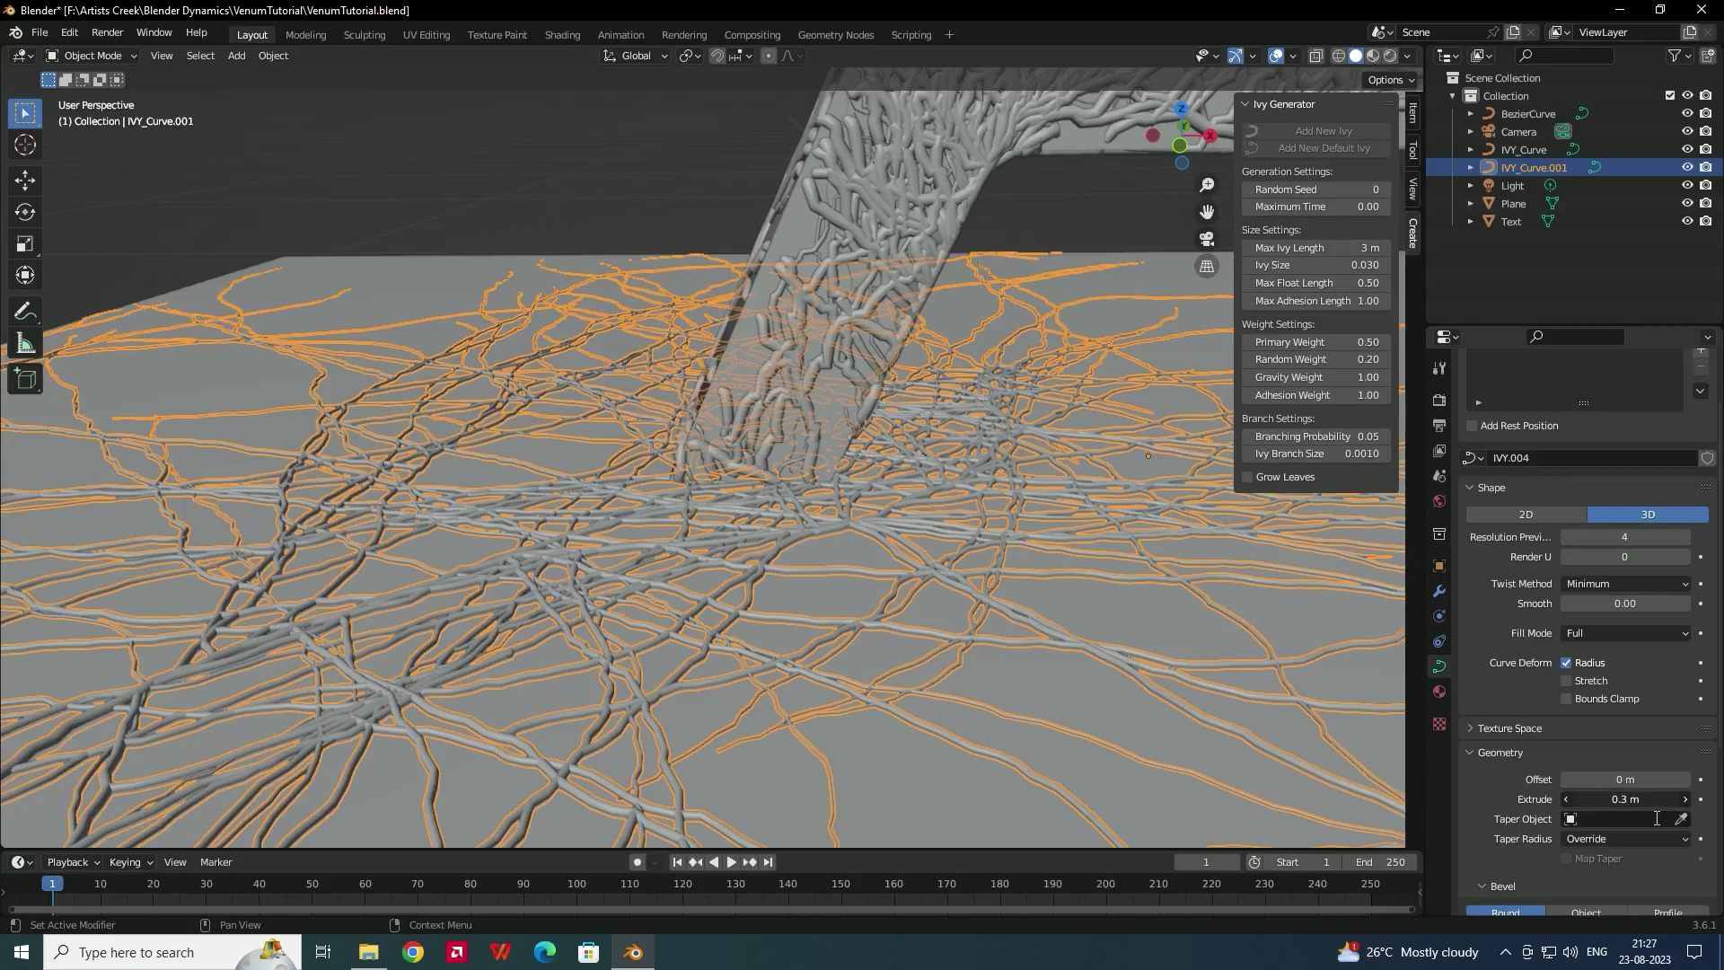
pyautogui.write('.4')
pyautogui.press('Return')
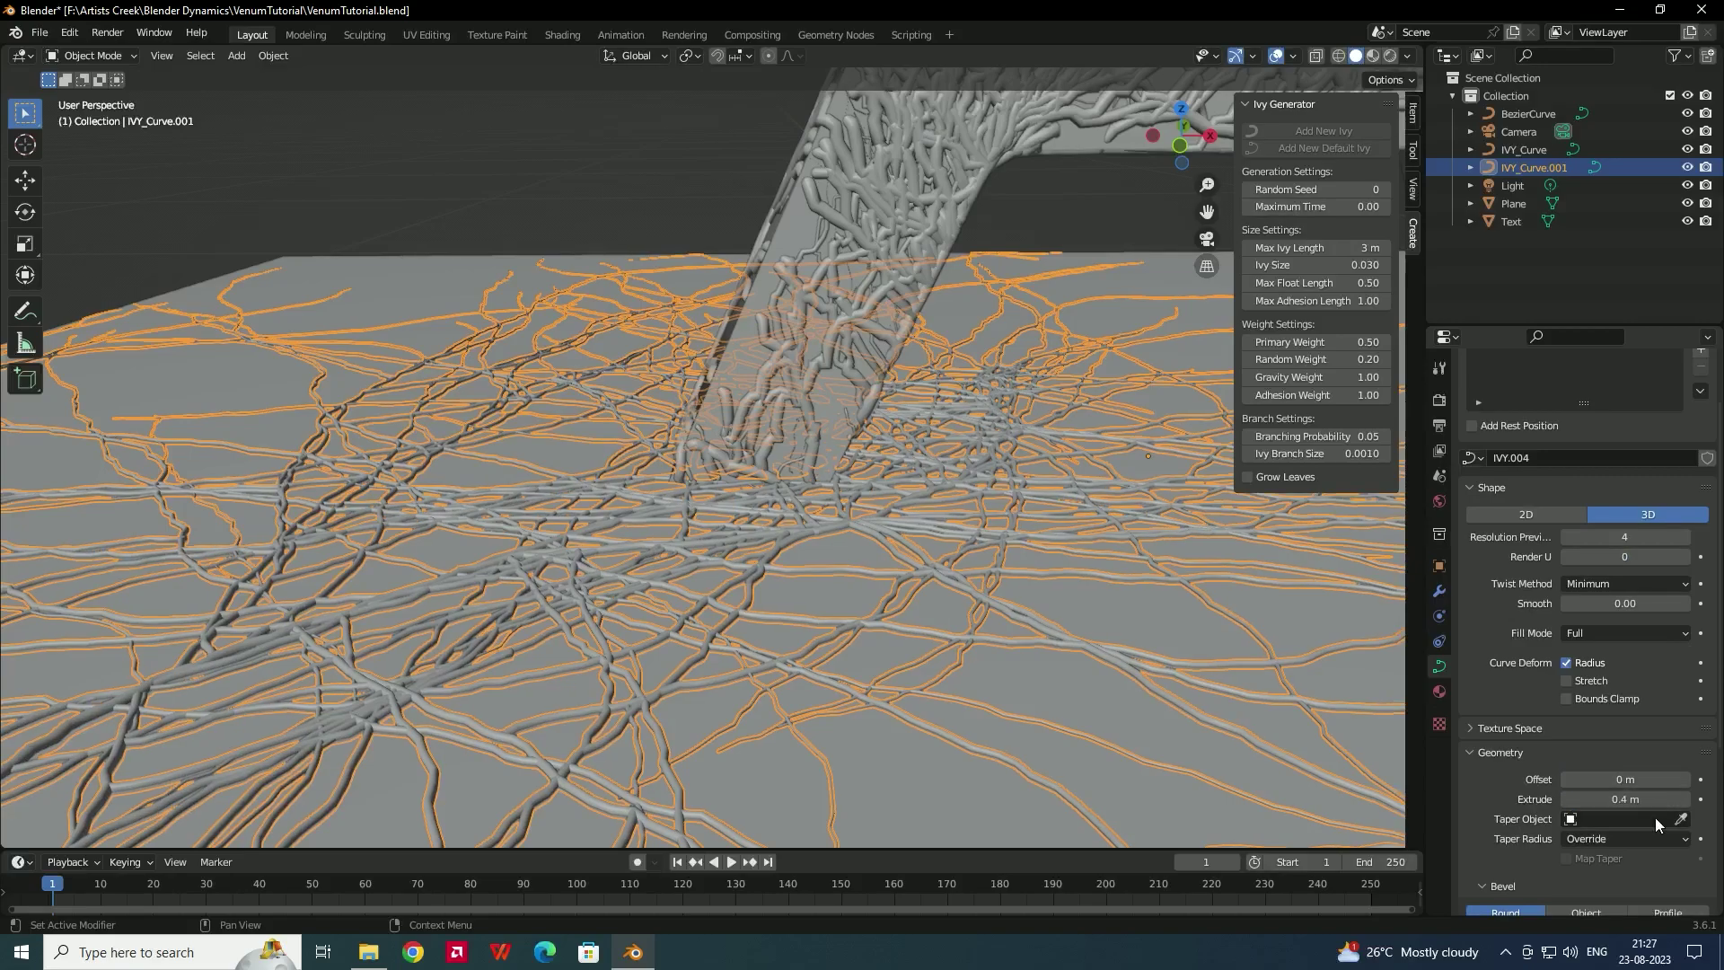
# - Set the ground ivy's Geometry Offset to -0.42 m
pyautogui.click(1606, 779)
pyautogui.write('1')
pyautogui.press('Return')
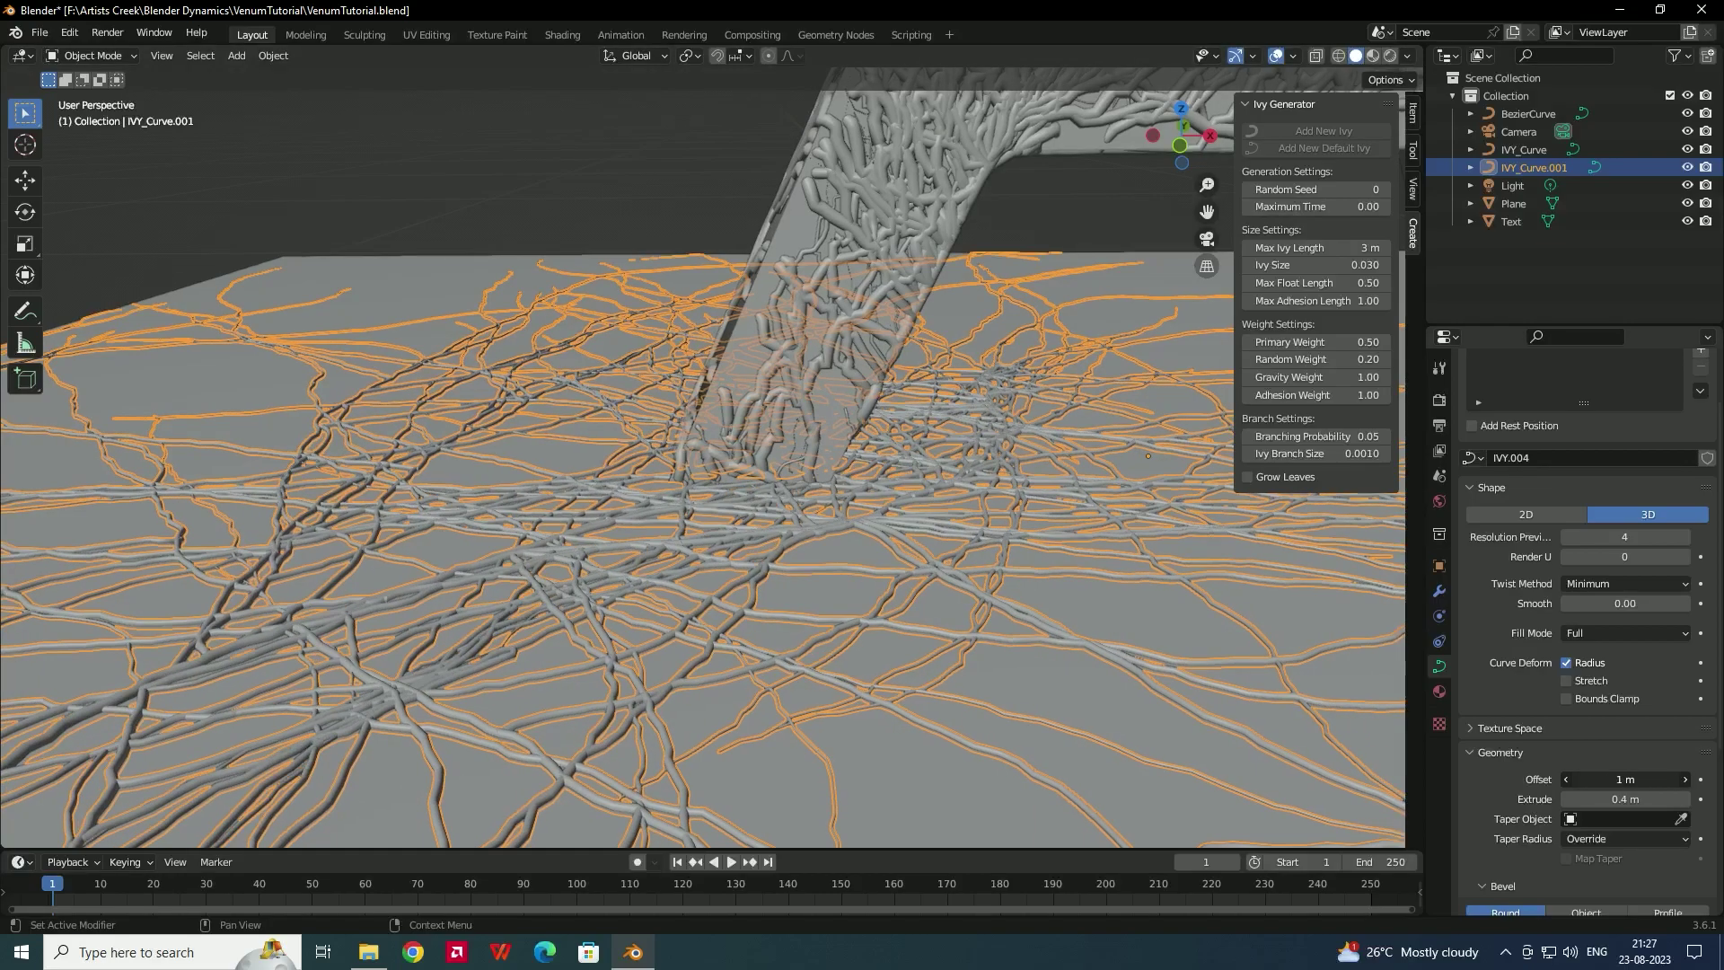
pyautogui.press('-')
pyautogui.moveTo(1625, 779); pyautogui.dragTo(1671, 779)
pyautogui.moveTo(946, 612); pyautogui.dragTo(898, 566, button='middle')
pyautogui.scroll(-2, 524, 187)
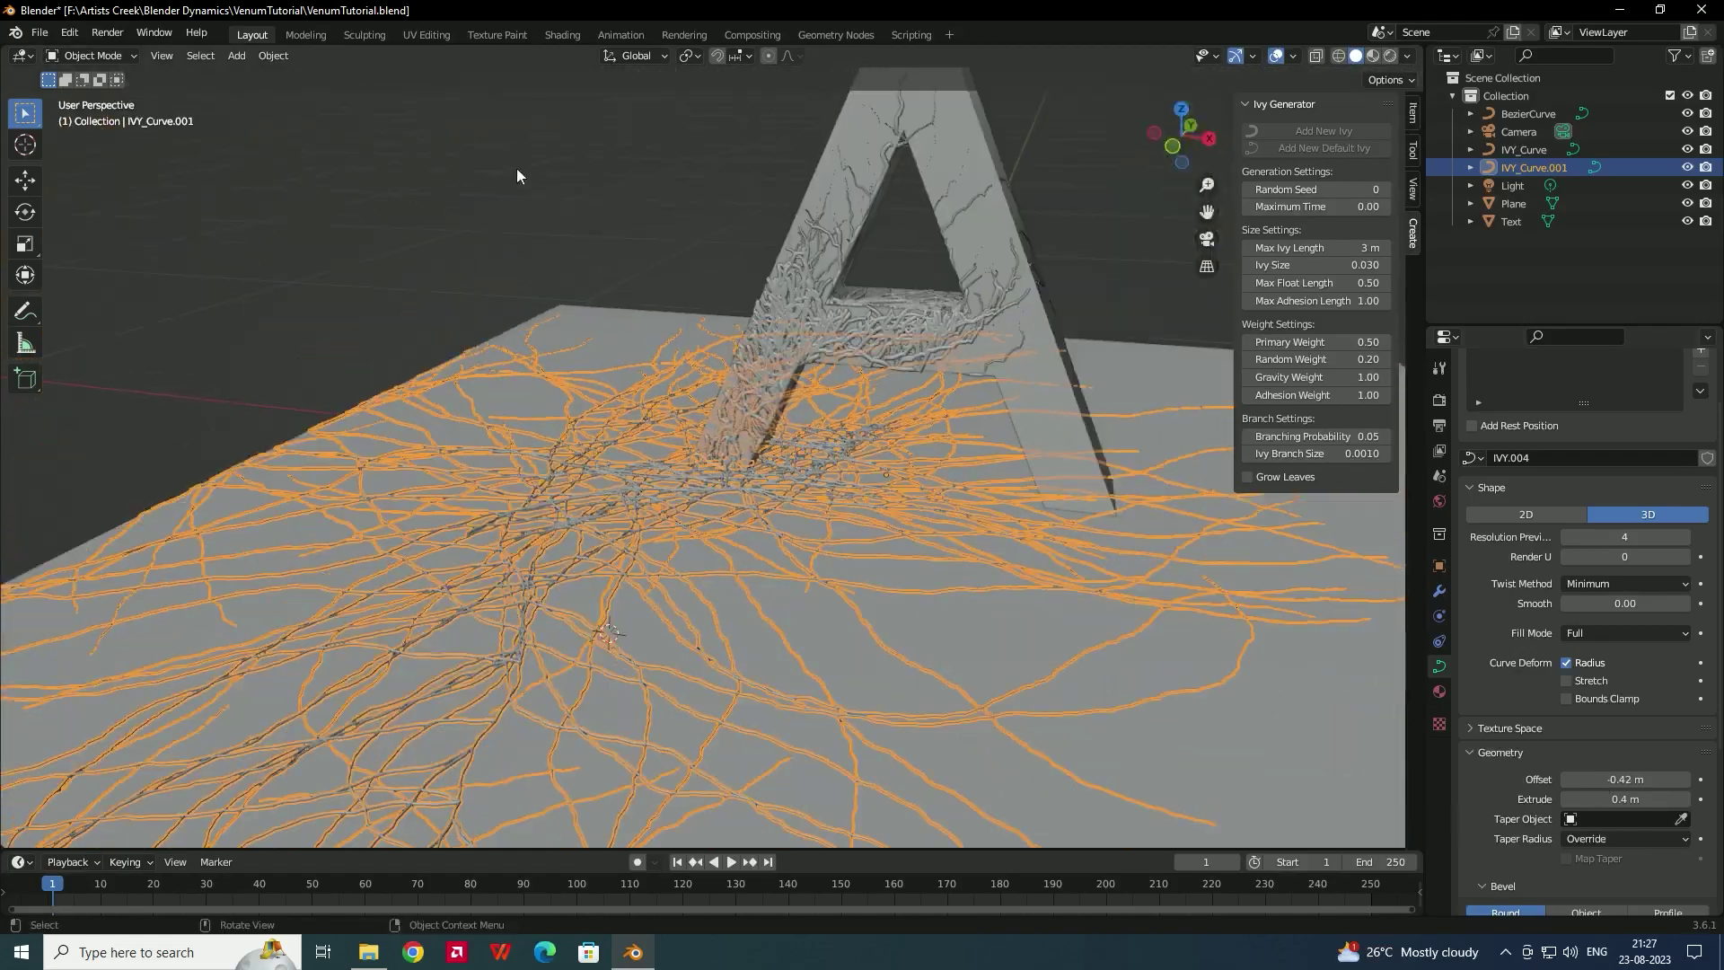
pyautogui.click(600, 205)
pyautogui.moveTo(600, 205); pyautogui.dragTo(850, 296, button='middle')
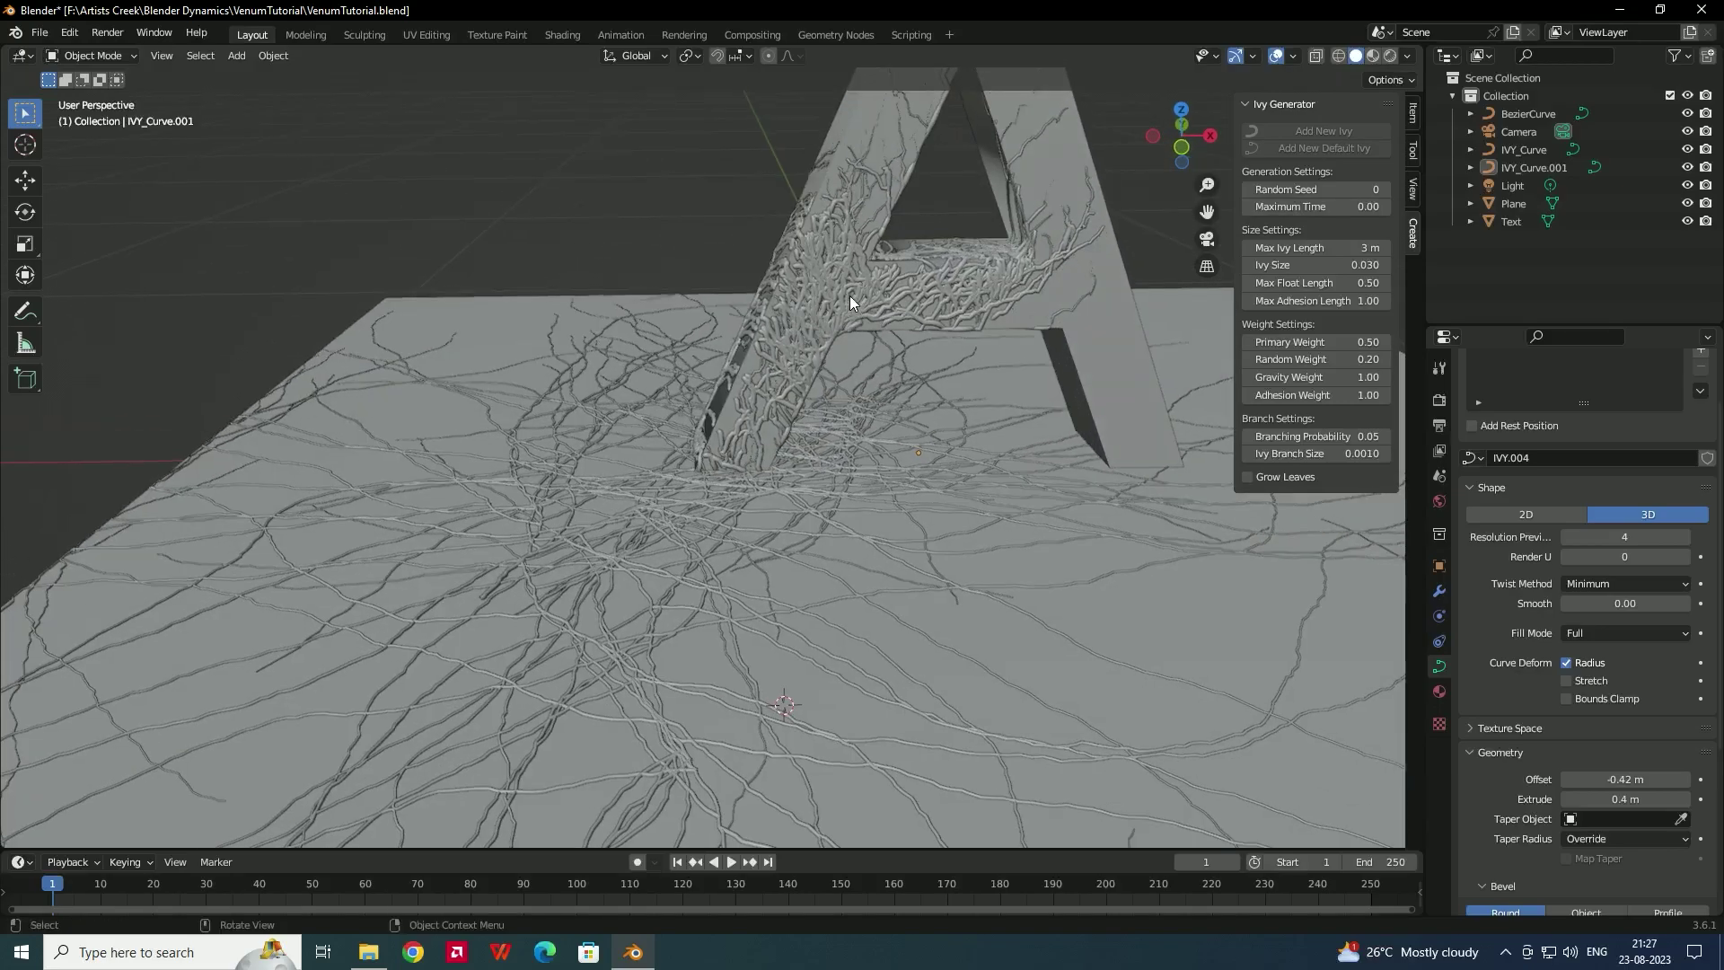
# - Create a new material for IVY_Curve with a black base colour
pyautogui.click(898, 309)
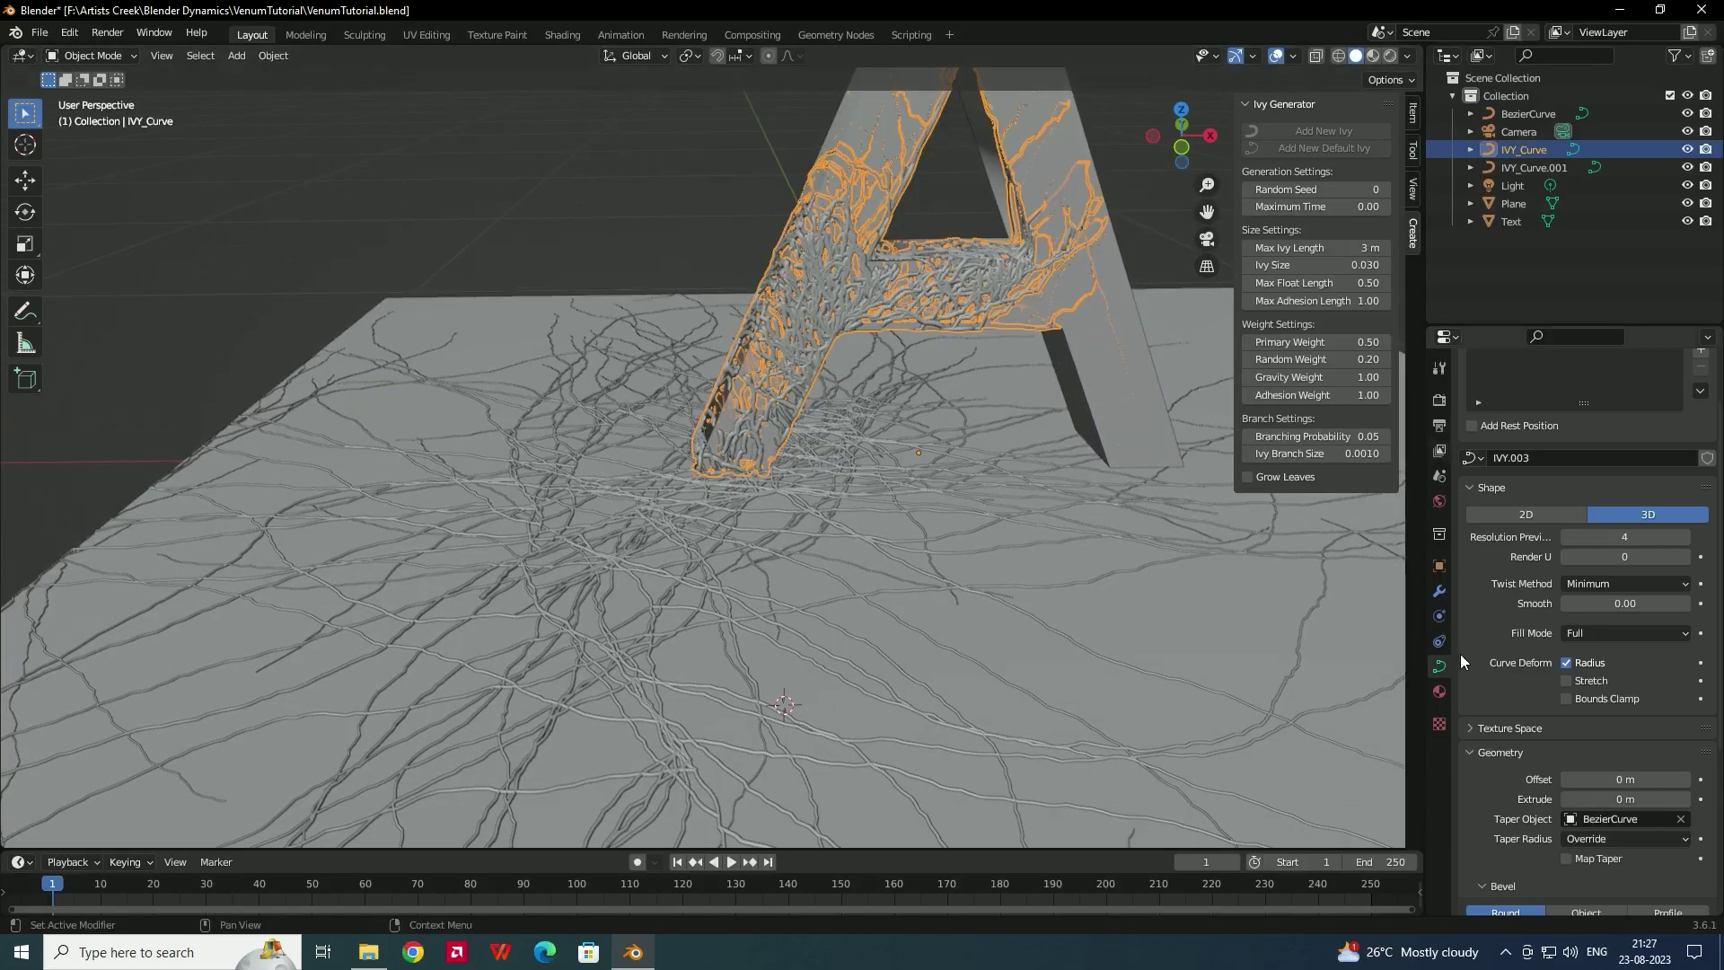
pyautogui.click(1440, 693)
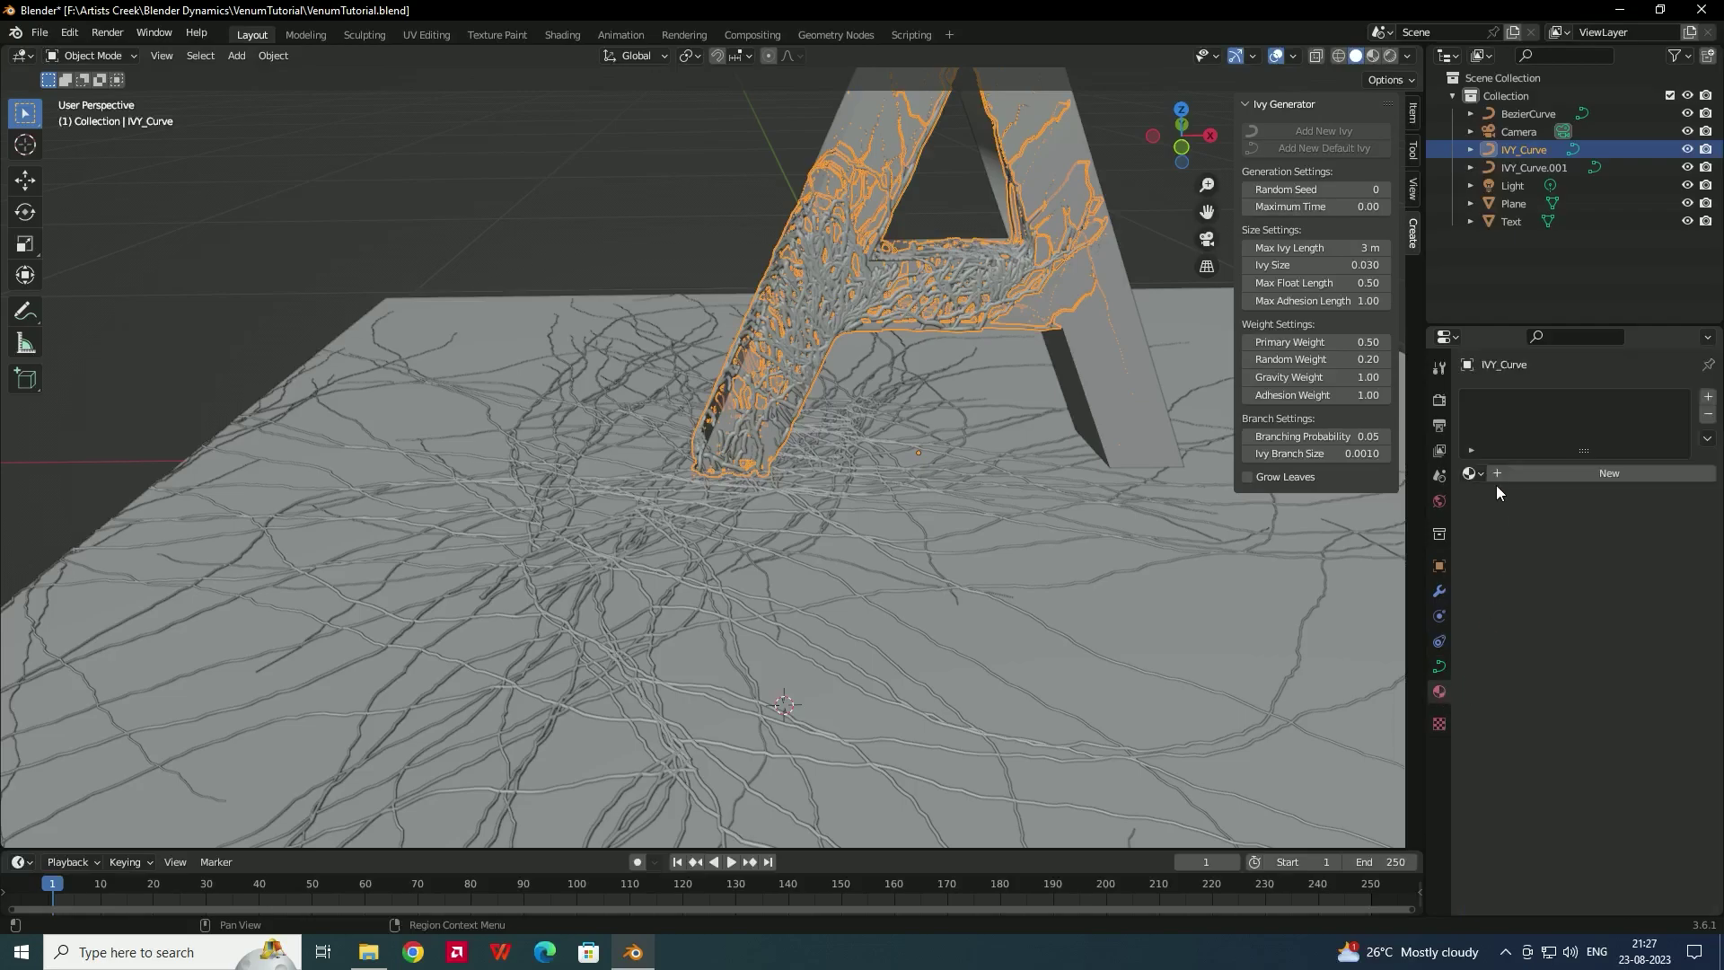
pyautogui.click(1573, 473)
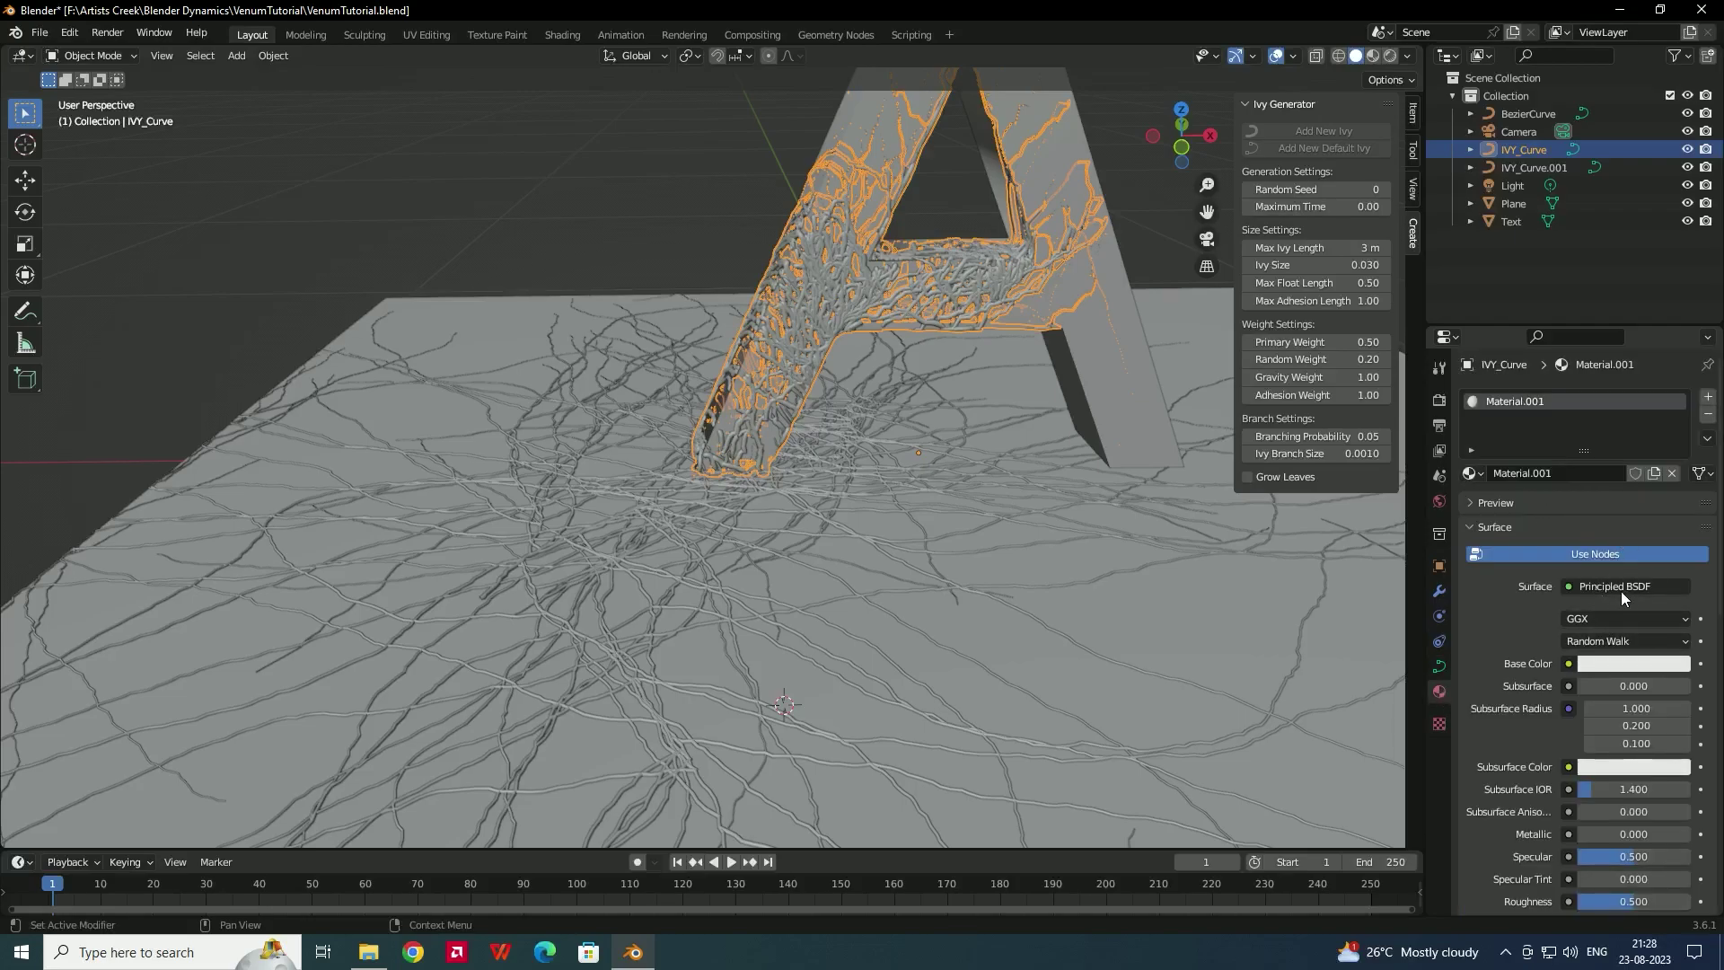
pyautogui.click(1603, 665)
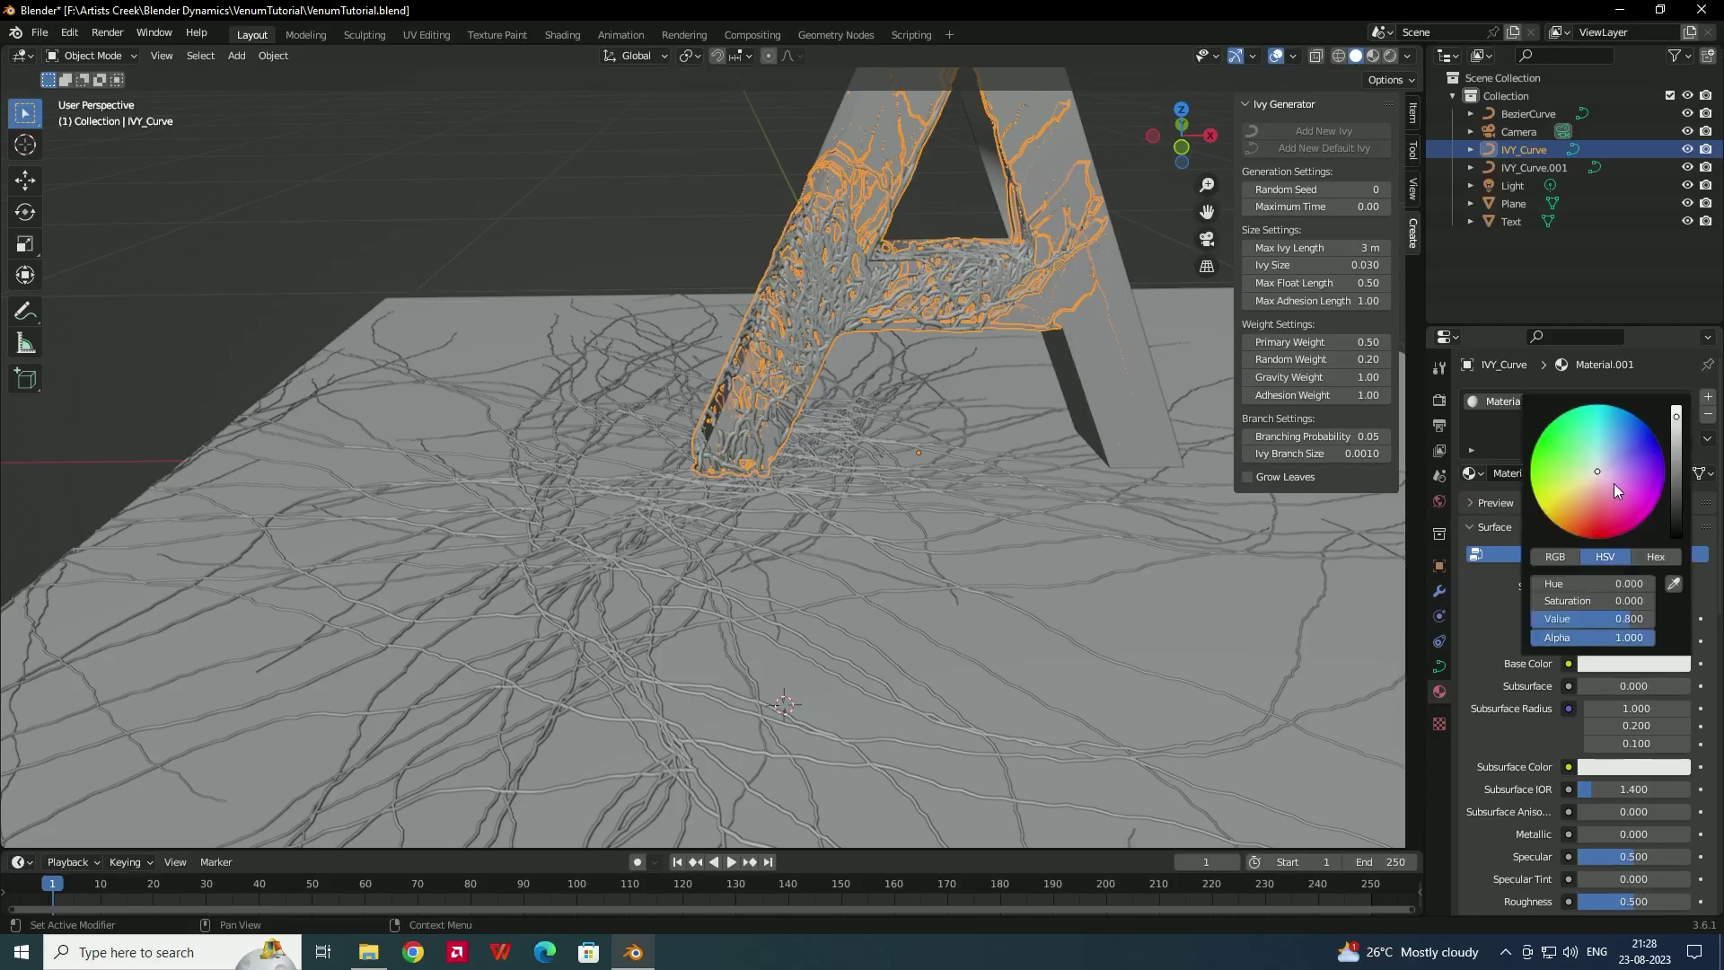
pyautogui.moveTo(1678, 462); pyautogui.dragTo(1675, 537)
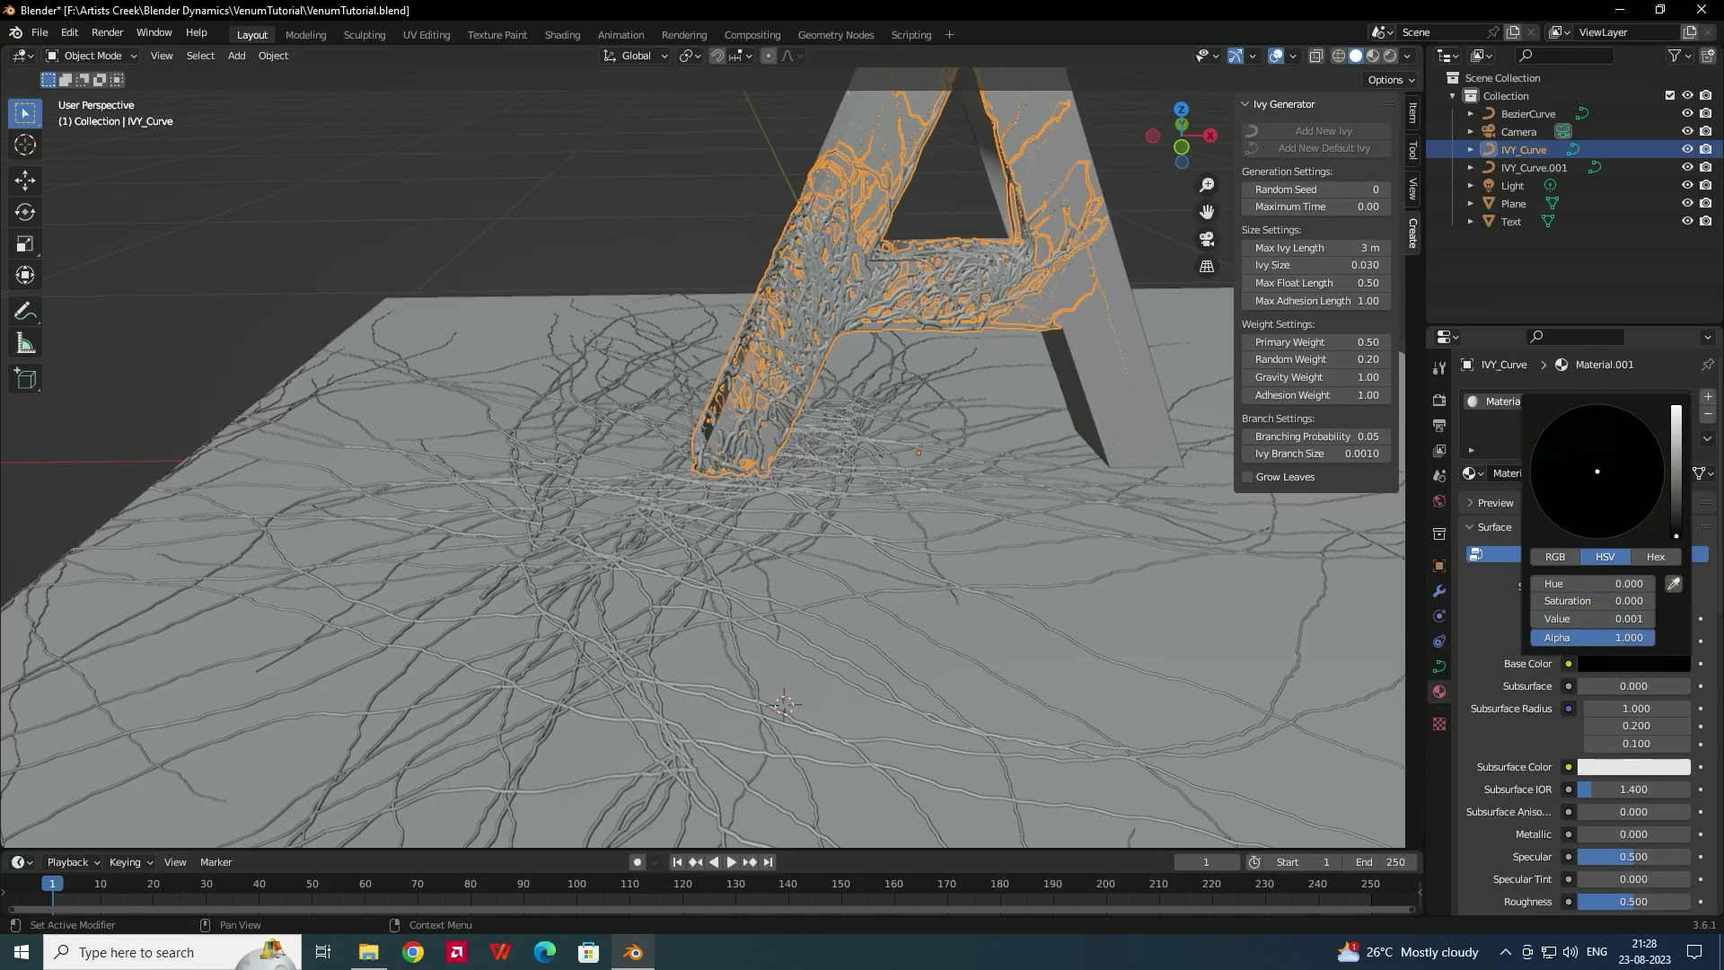
# - Lower specular to 0.406 and roughness to 0.311, then preview in Rendered shading
pyautogui.scroll(-3, 1595, 844)
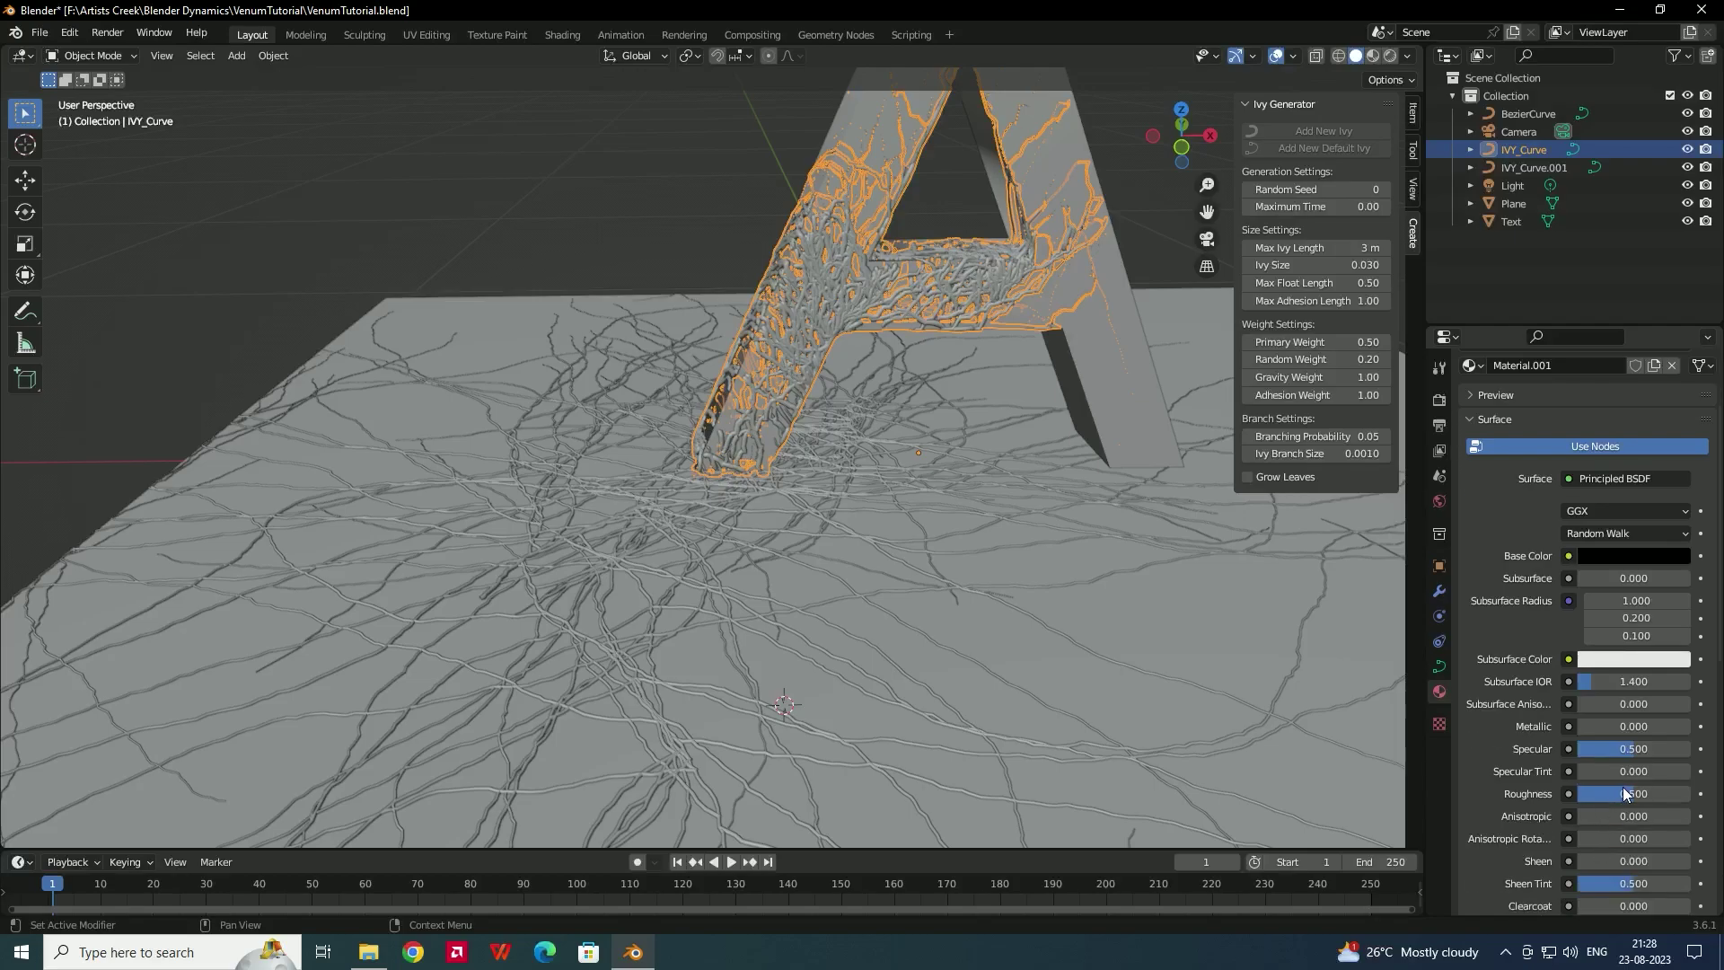
pyautogui.moveTo(1634, 794); pyautogui.dragTo(1620, 749)
pyautogui.moveTo(995, 428)
pyautogui.mouseDown(button='middle')
pyautogui.moveTo(985, 417)
pyautogui.moveTo(1015, 395)
pyautogui.mouseUp(button='middle')
pyautogui.click(1389, 55)
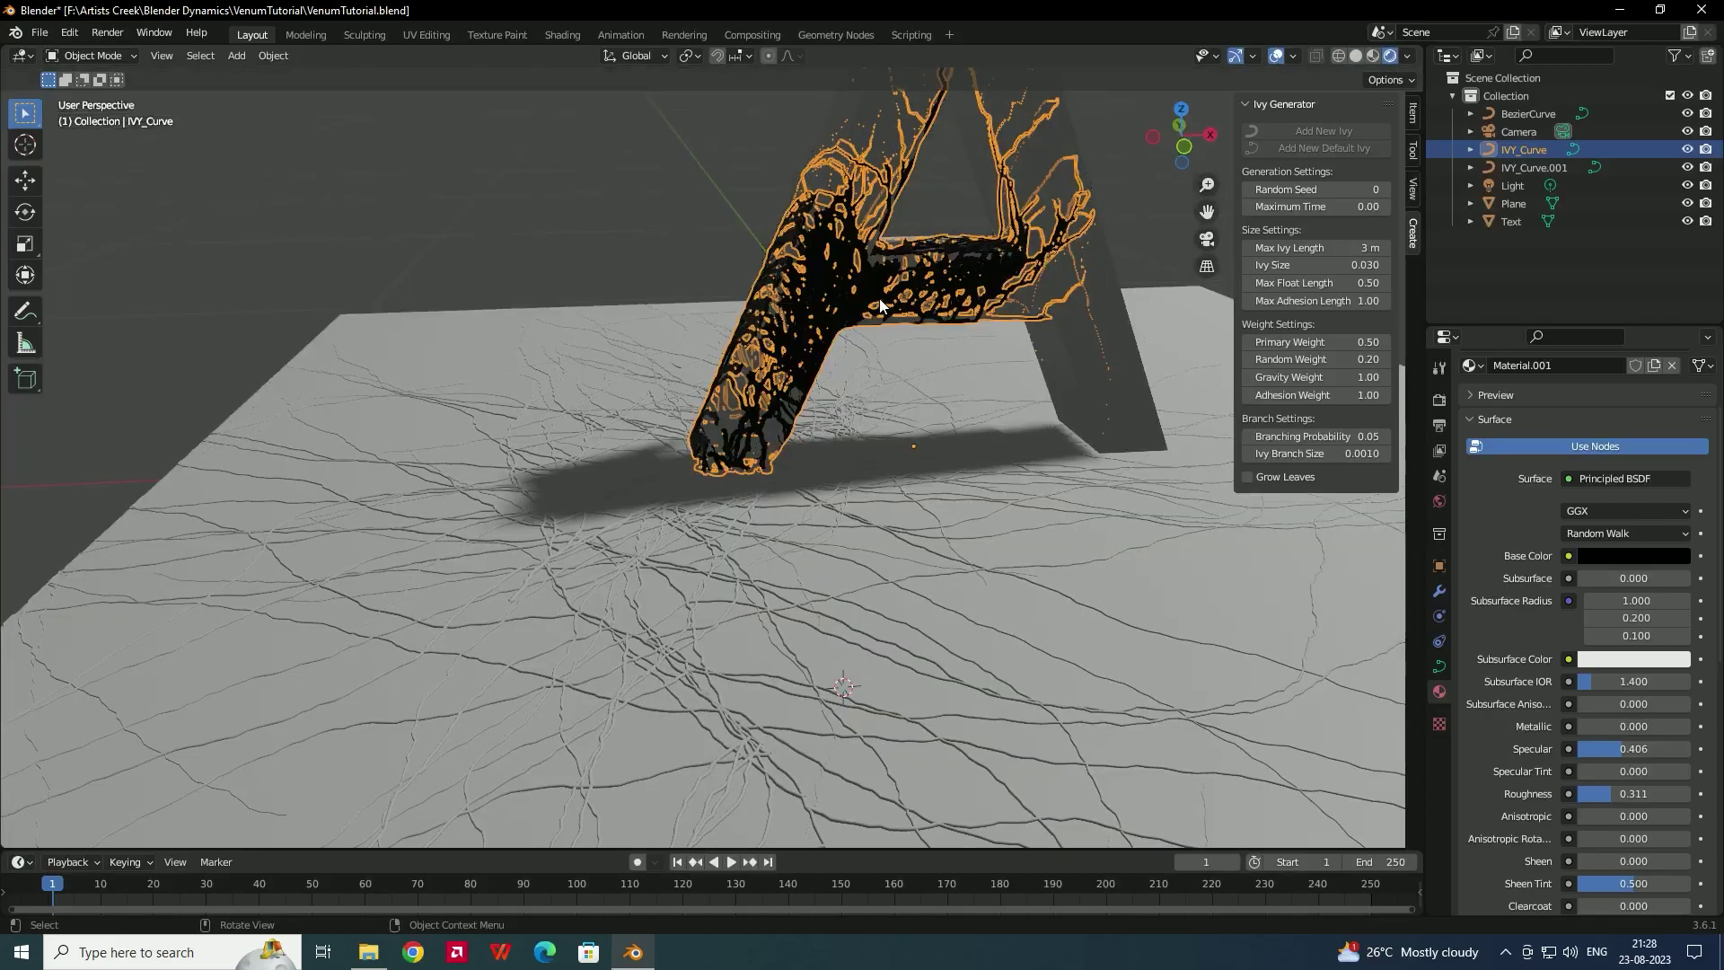
# - Disable Scene World in viewport shading and raise World Opacity to 1.0 to show the HDRI
pyautogui.scroll(4, 860, 299)
pyautogui.moveTo(862, 299); pyautogui.dragTo(948, 420, button='middle')
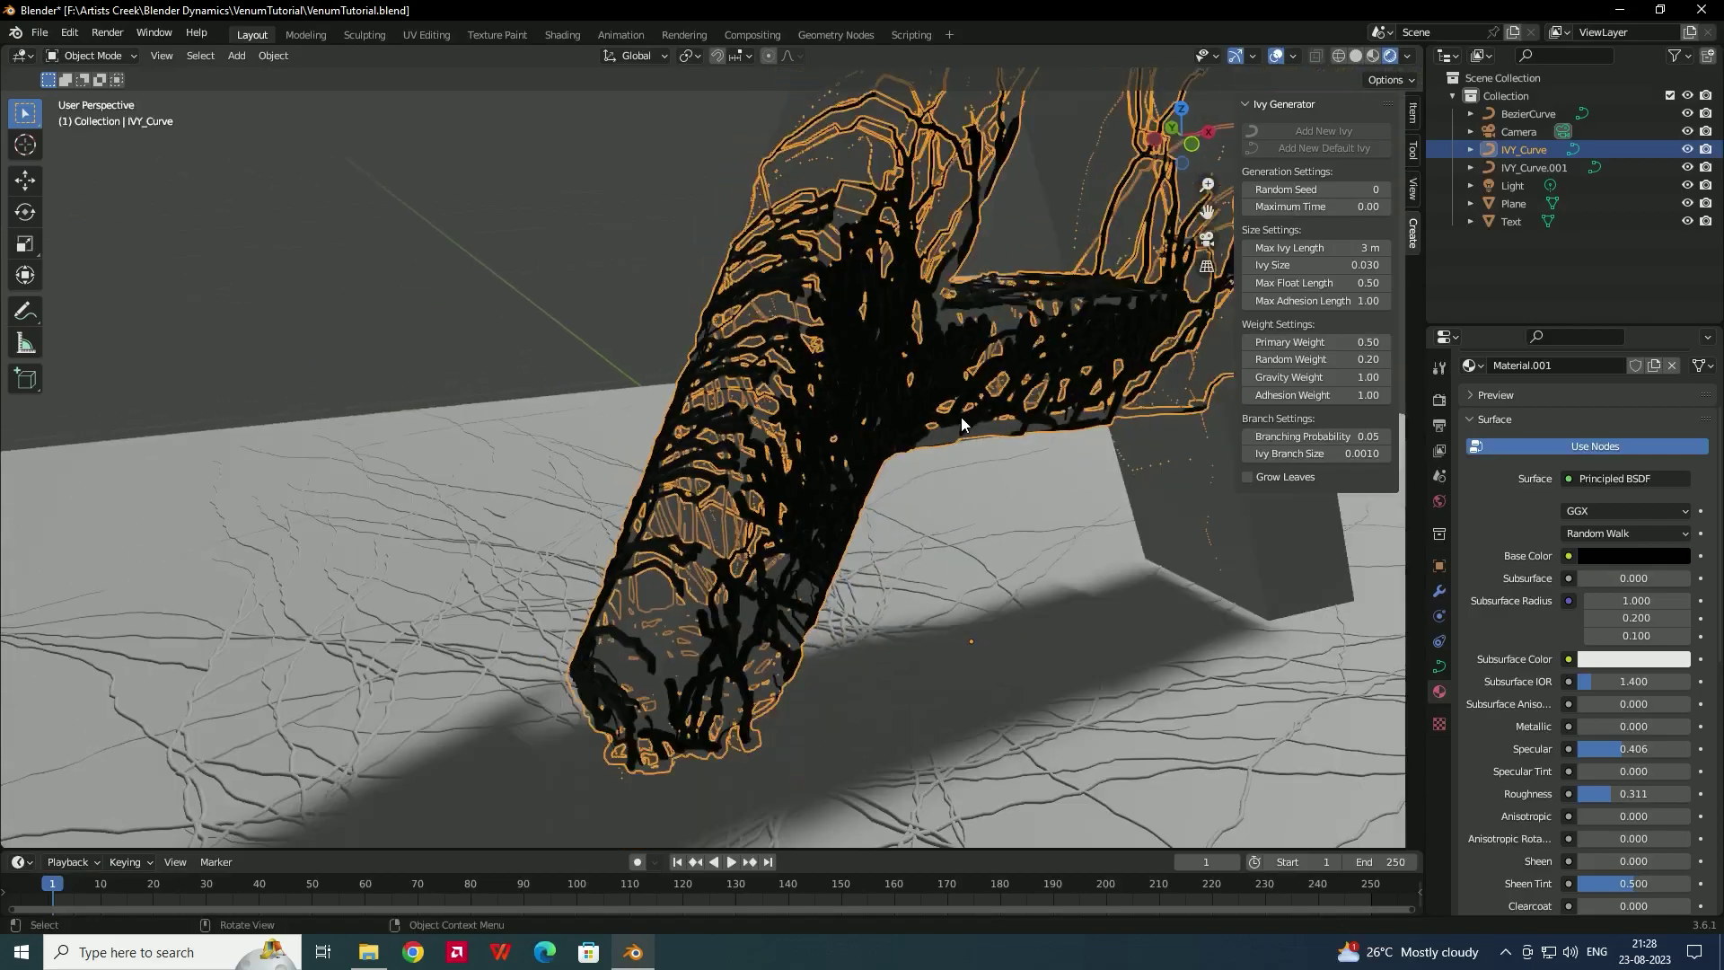
pyautogui.click(1408, 57)
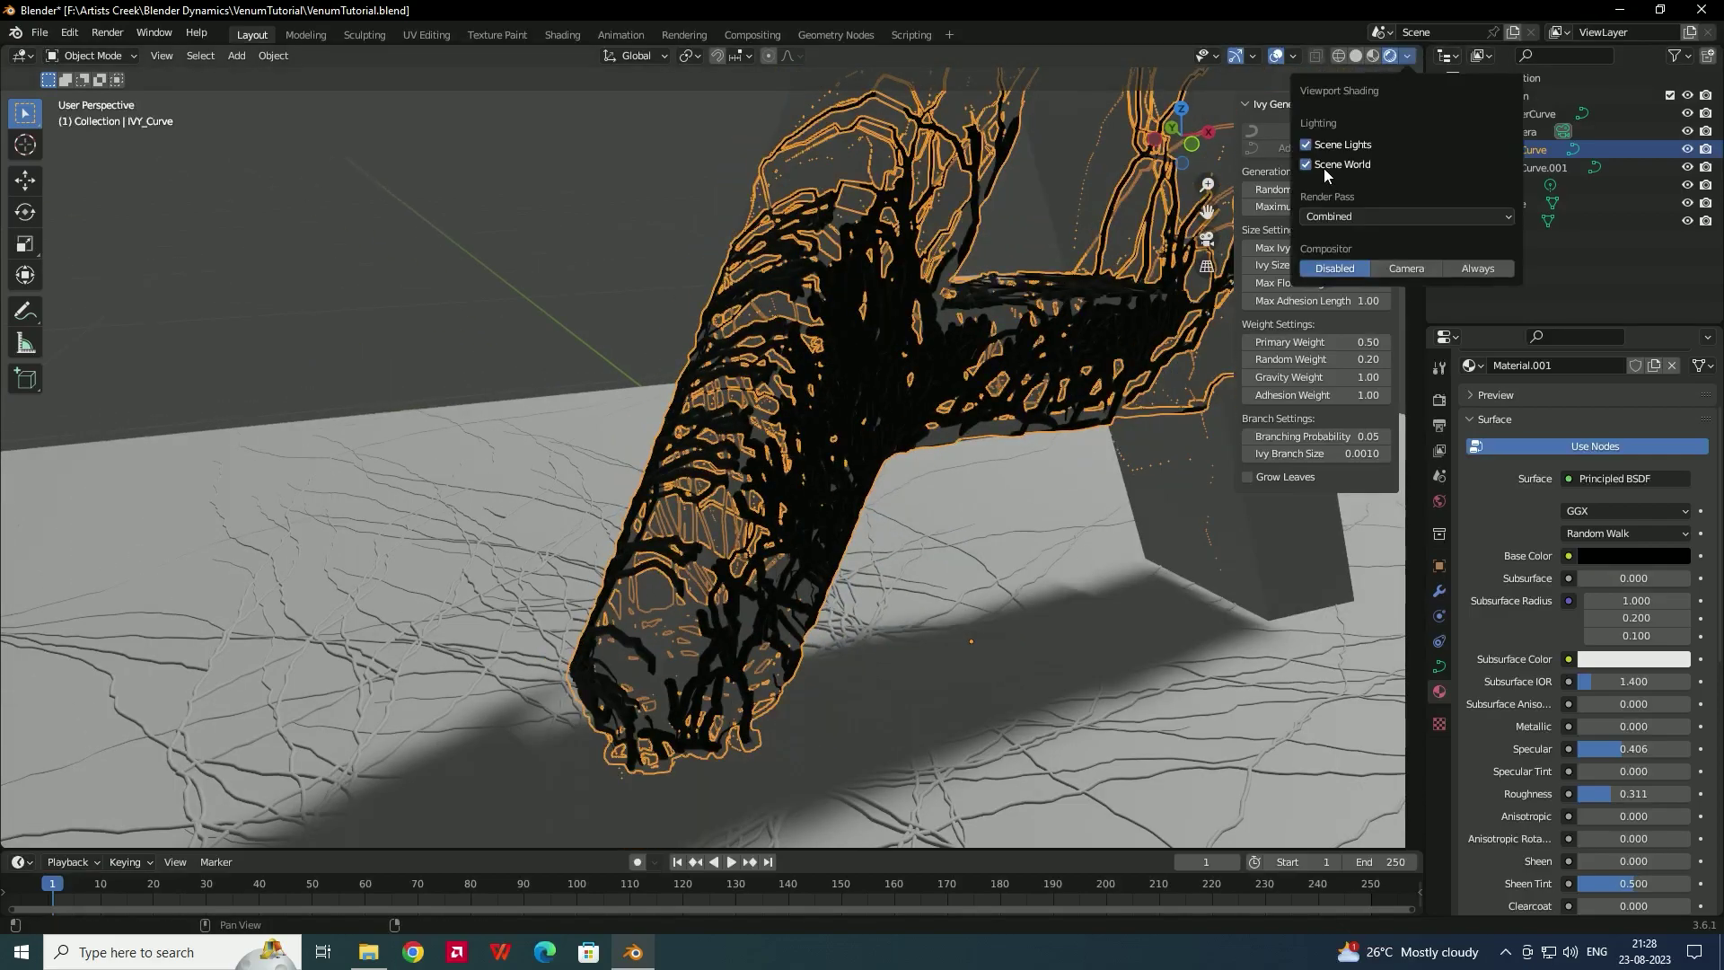
pyautogui.click(1324, 167)
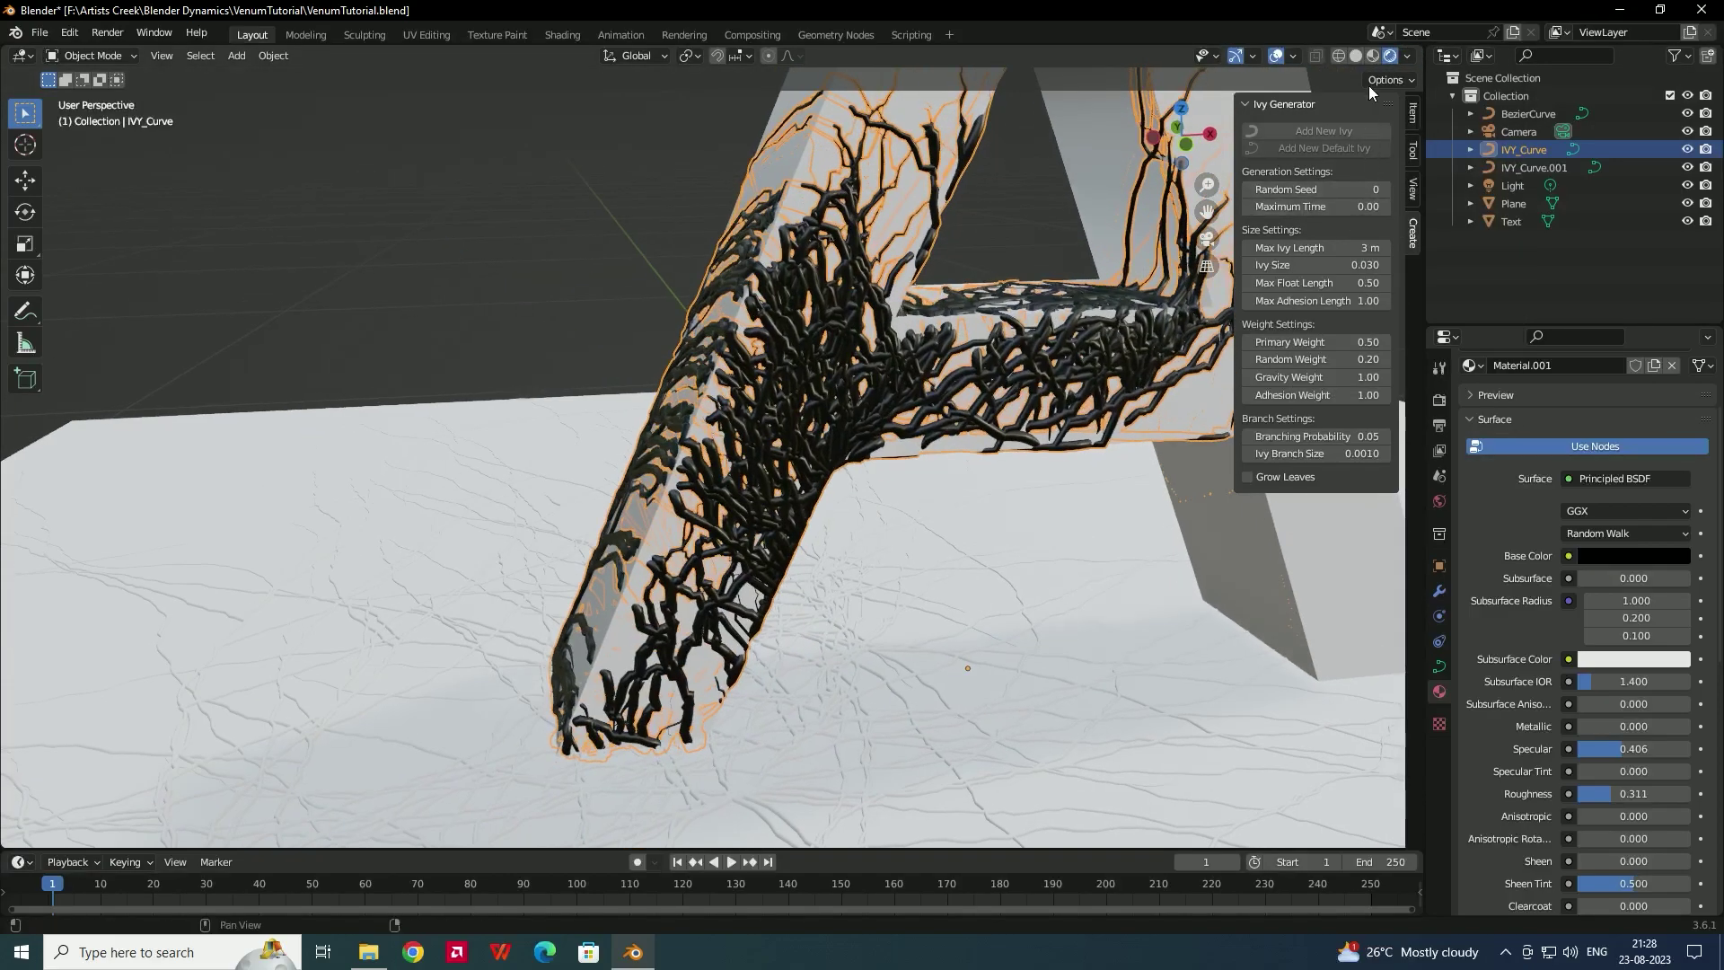
pyautogui.click(1408, 56)
pyautogui.moveTo(1368, 298); pyautogui.dragTo(1554, 298)
pyautogui.moveTo(880, 461)
pyautogui.mouseDown(button='middle')
pyautogui.moveTo(779, 456)
pyautogui.moveTo(787, 392)
pyautogui.moveTo(675, 376)
pyautogui.moveTo(801, 354)
pyautogui.moveTo(780, 343)
pyautogui.moveTo(831, 357)
pyautogui.mouseUp(button='middle')
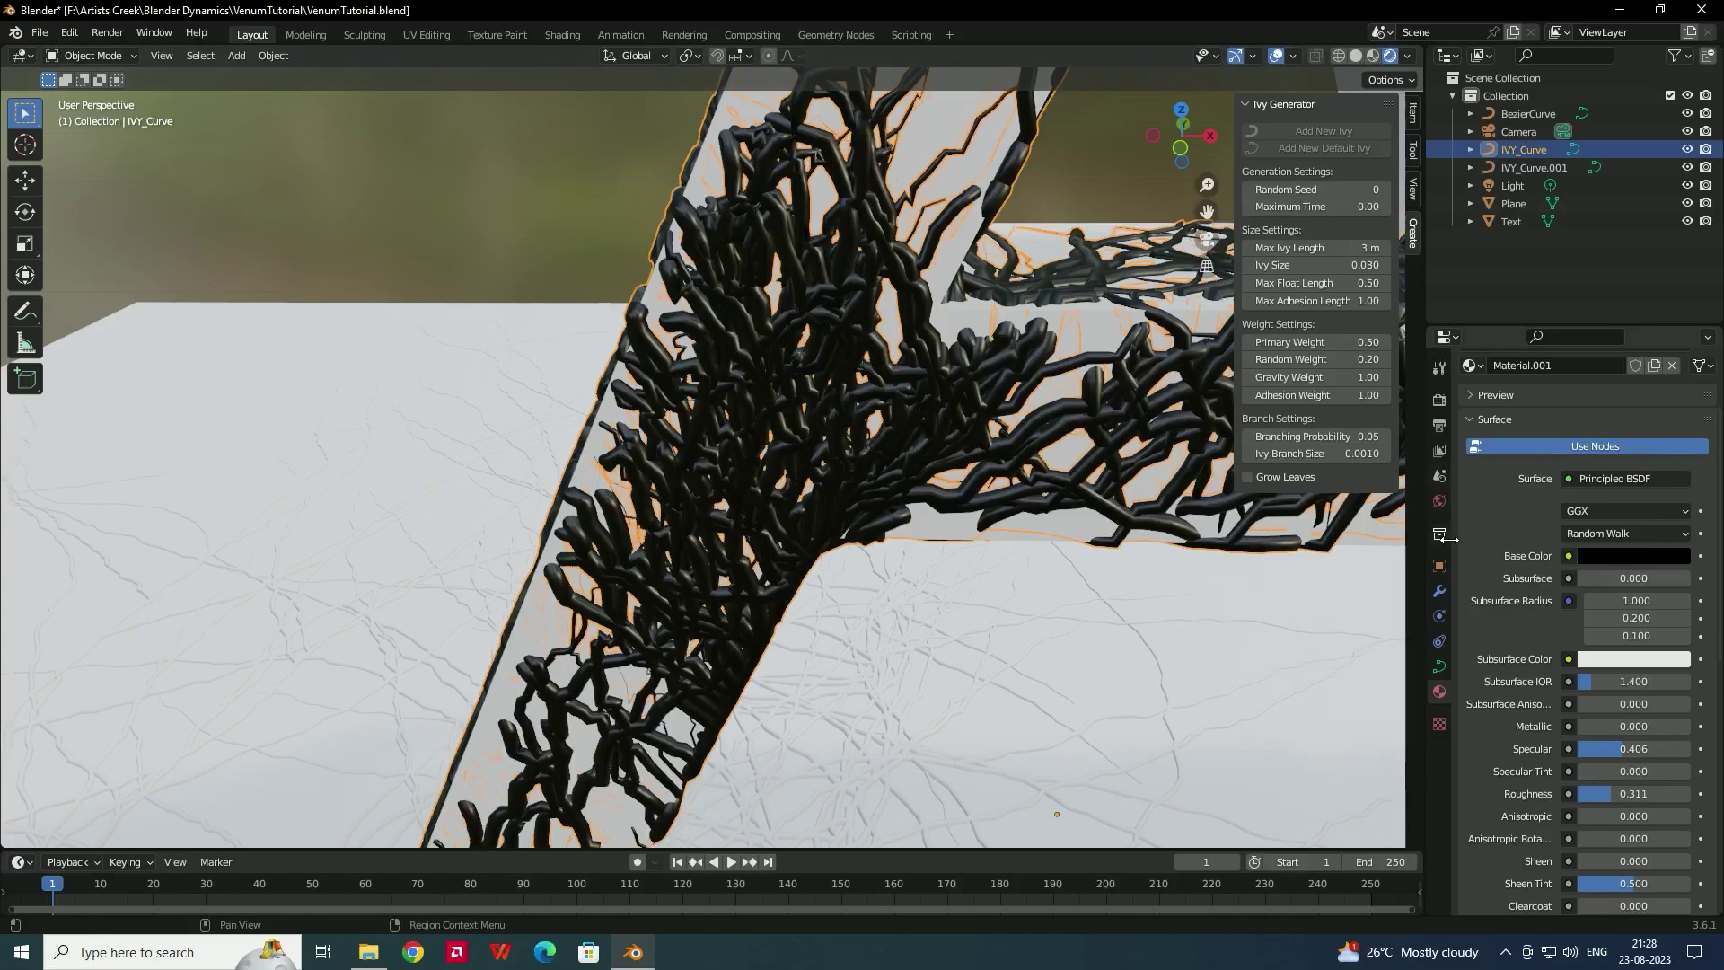
# - Add a Smooth modifier to IVY_Curve and set its Repeat to 10
pyautogui.click(1443, 590)
pyautogui.click(1528, 398)
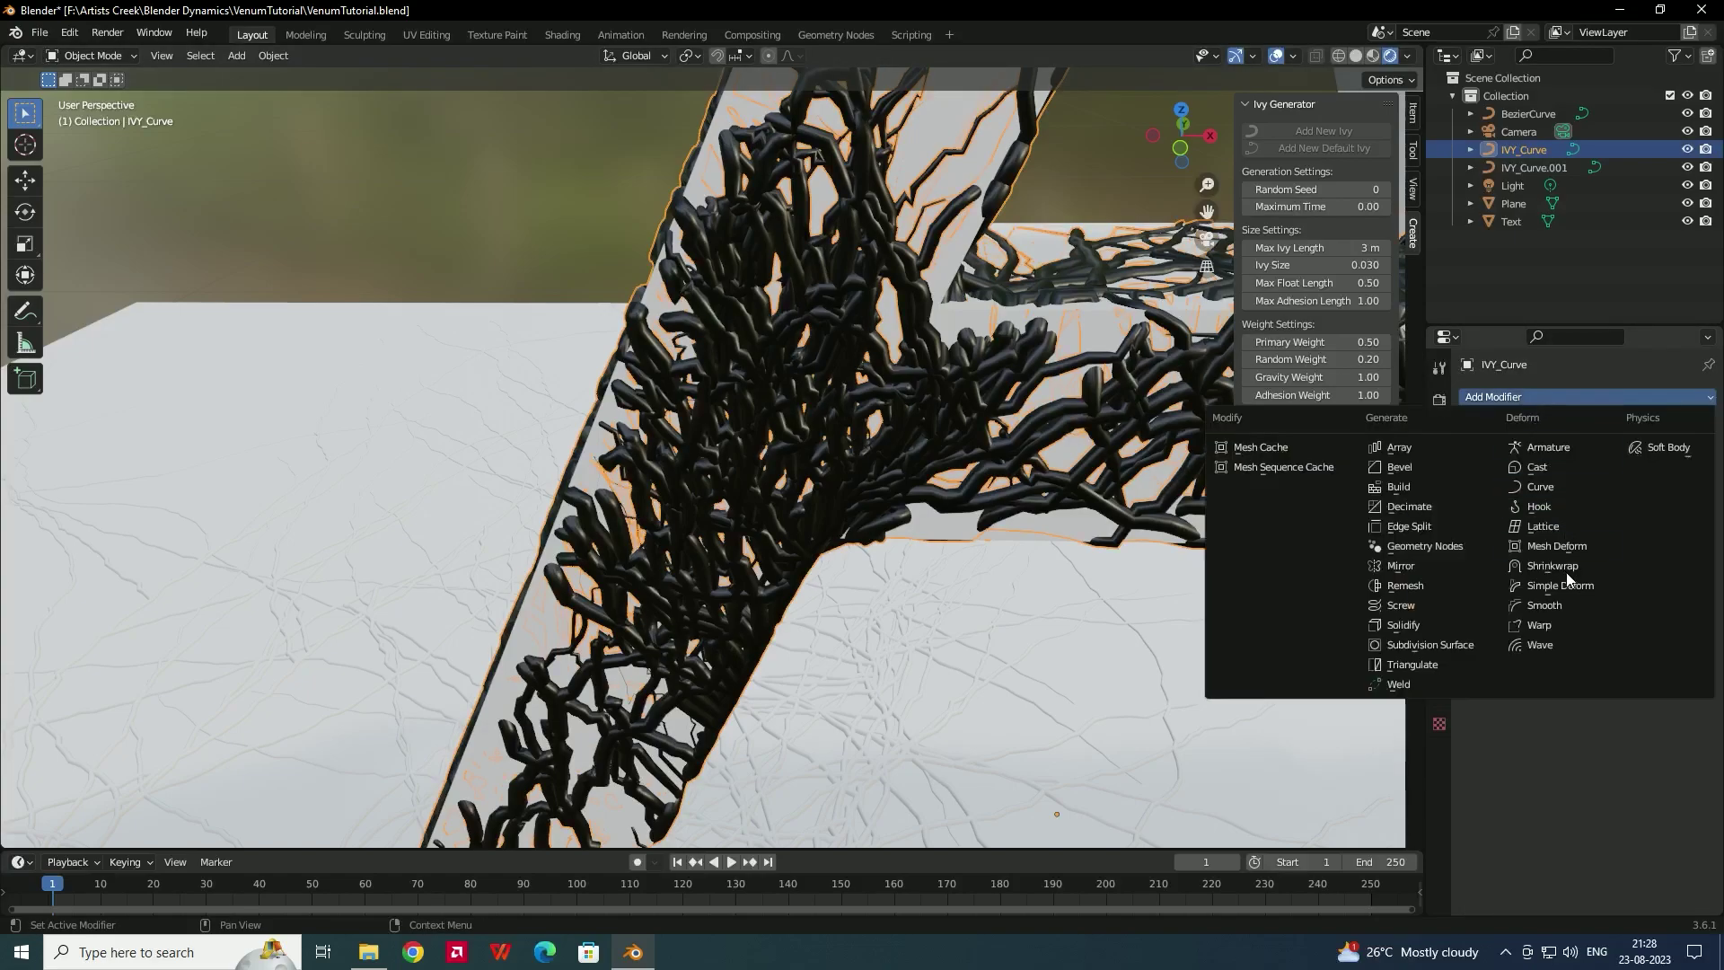
pyautogui.click(1560, 605)
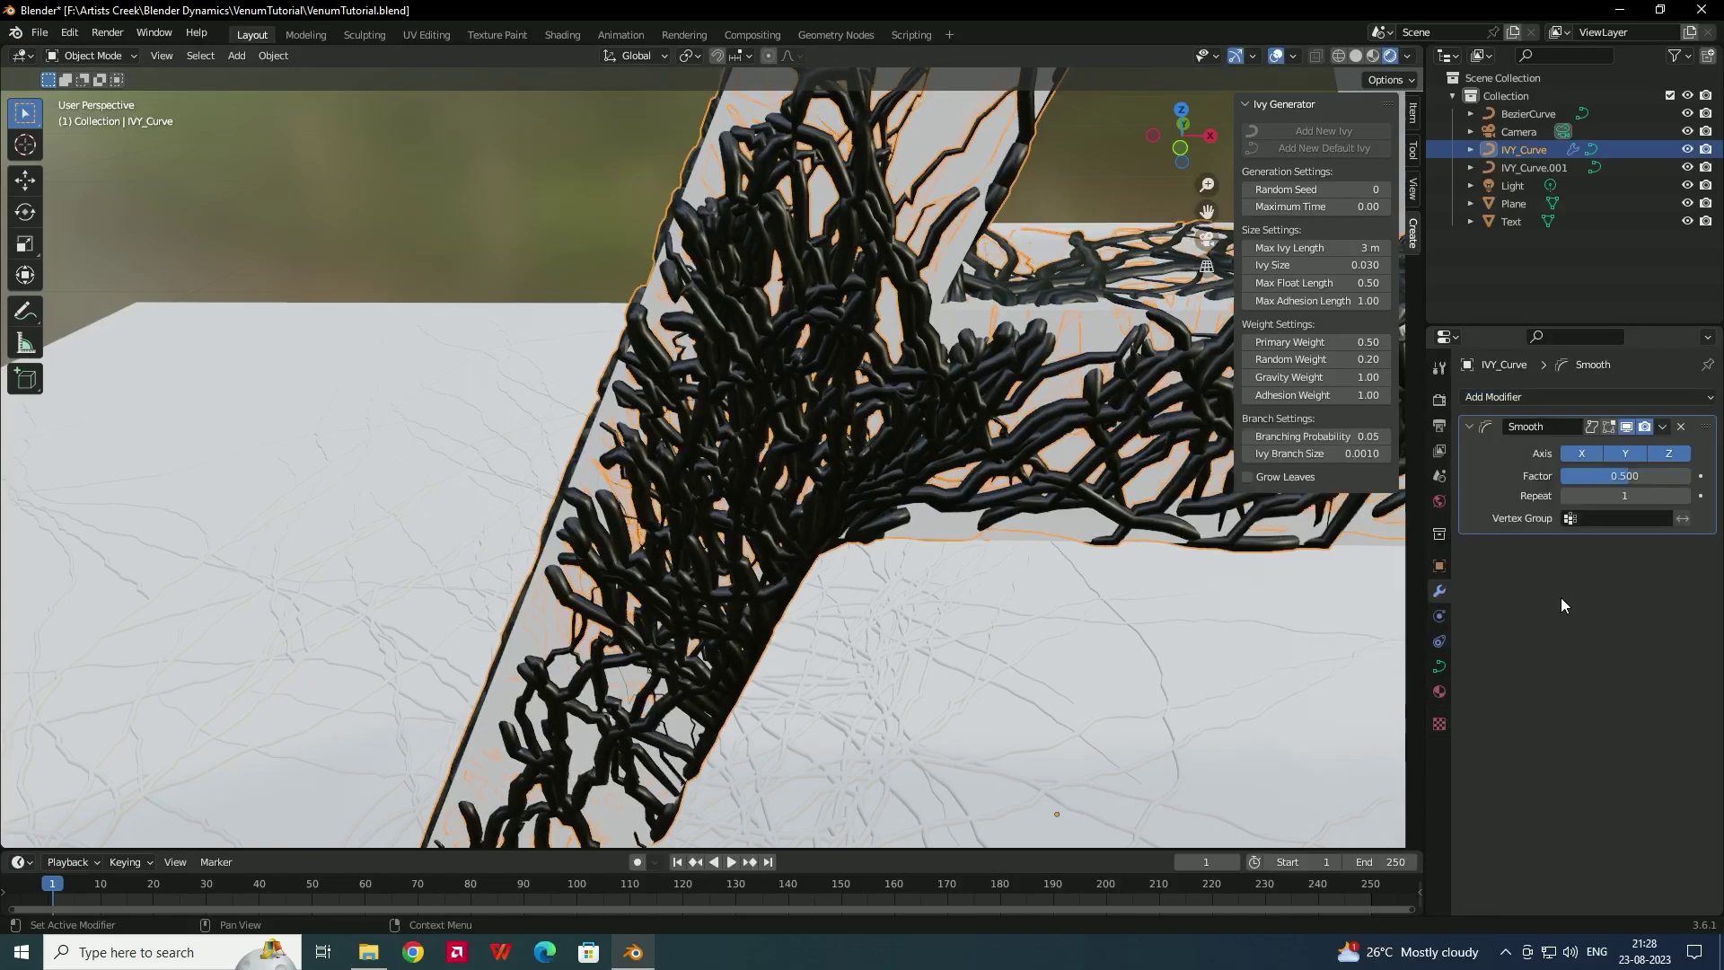
pyautogui.moveTo(1686, 499); pyautogui.dragTo(1689, 500)
pyautogui.click(1686, 496)
pyautogui.moveTo(907, 490); pyautogui.dragTo(848, 569, button='middle')
# - Assign the black Material.001 to the ground ivy IVY_Curve.001
pyautogui.scroll(-3, 867, 386)
pyautogui.click(791, 707)
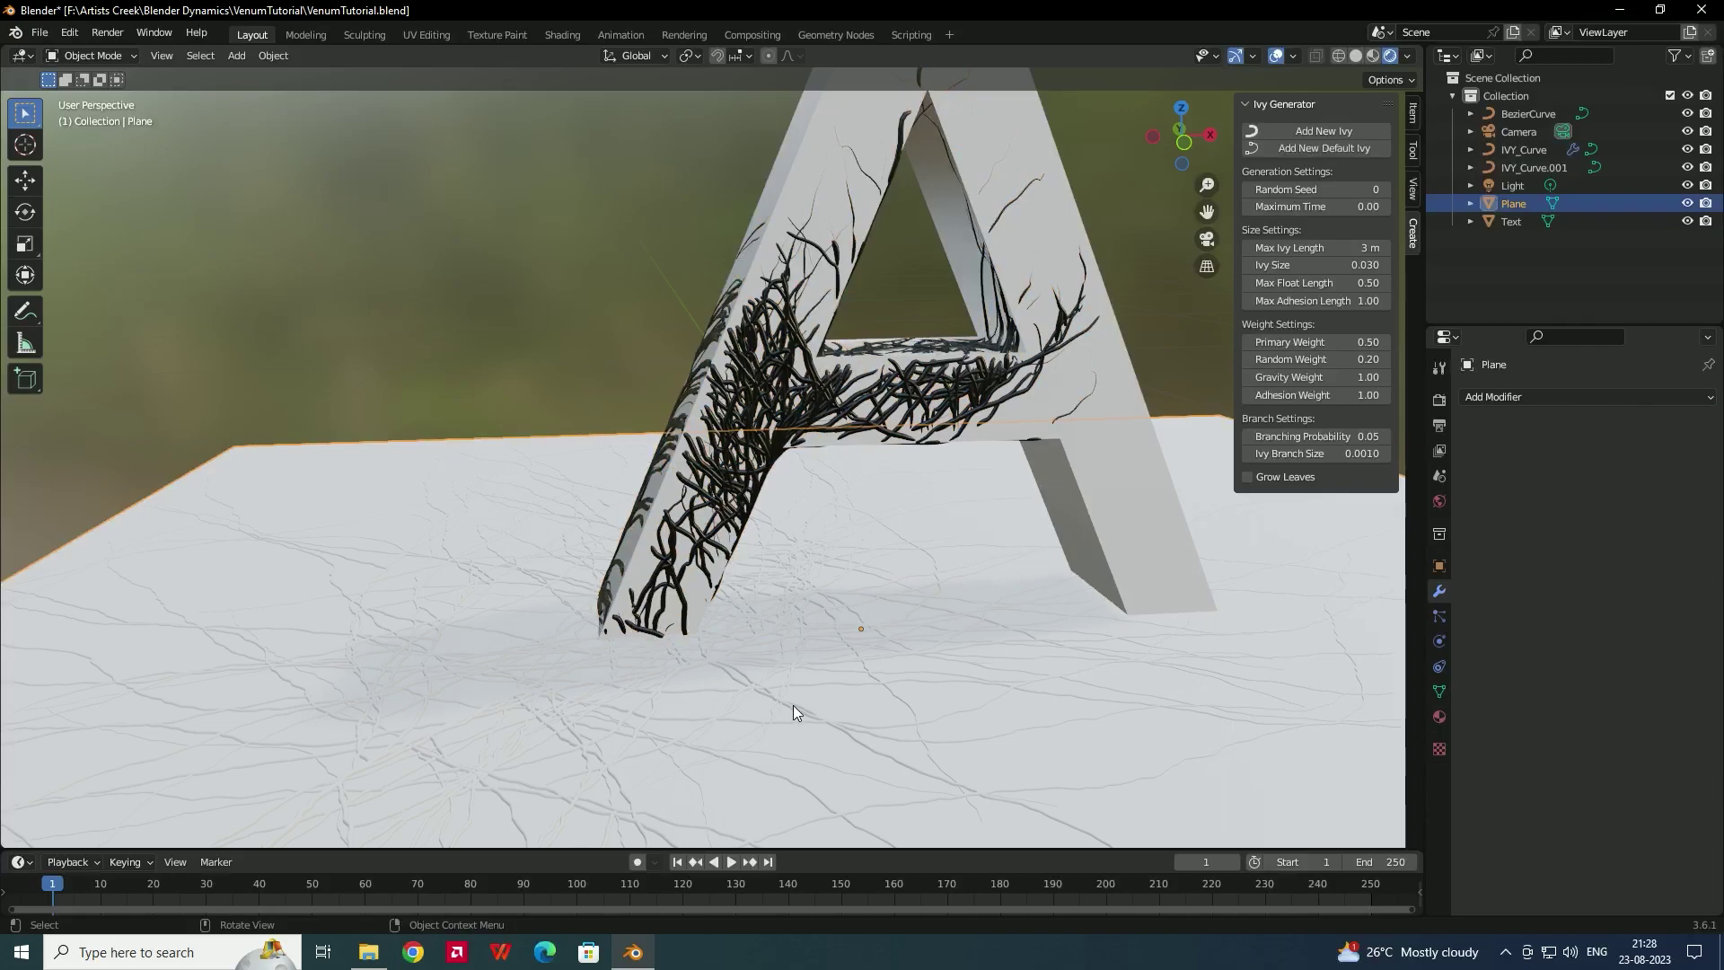
pyautogui.click(796, 704)
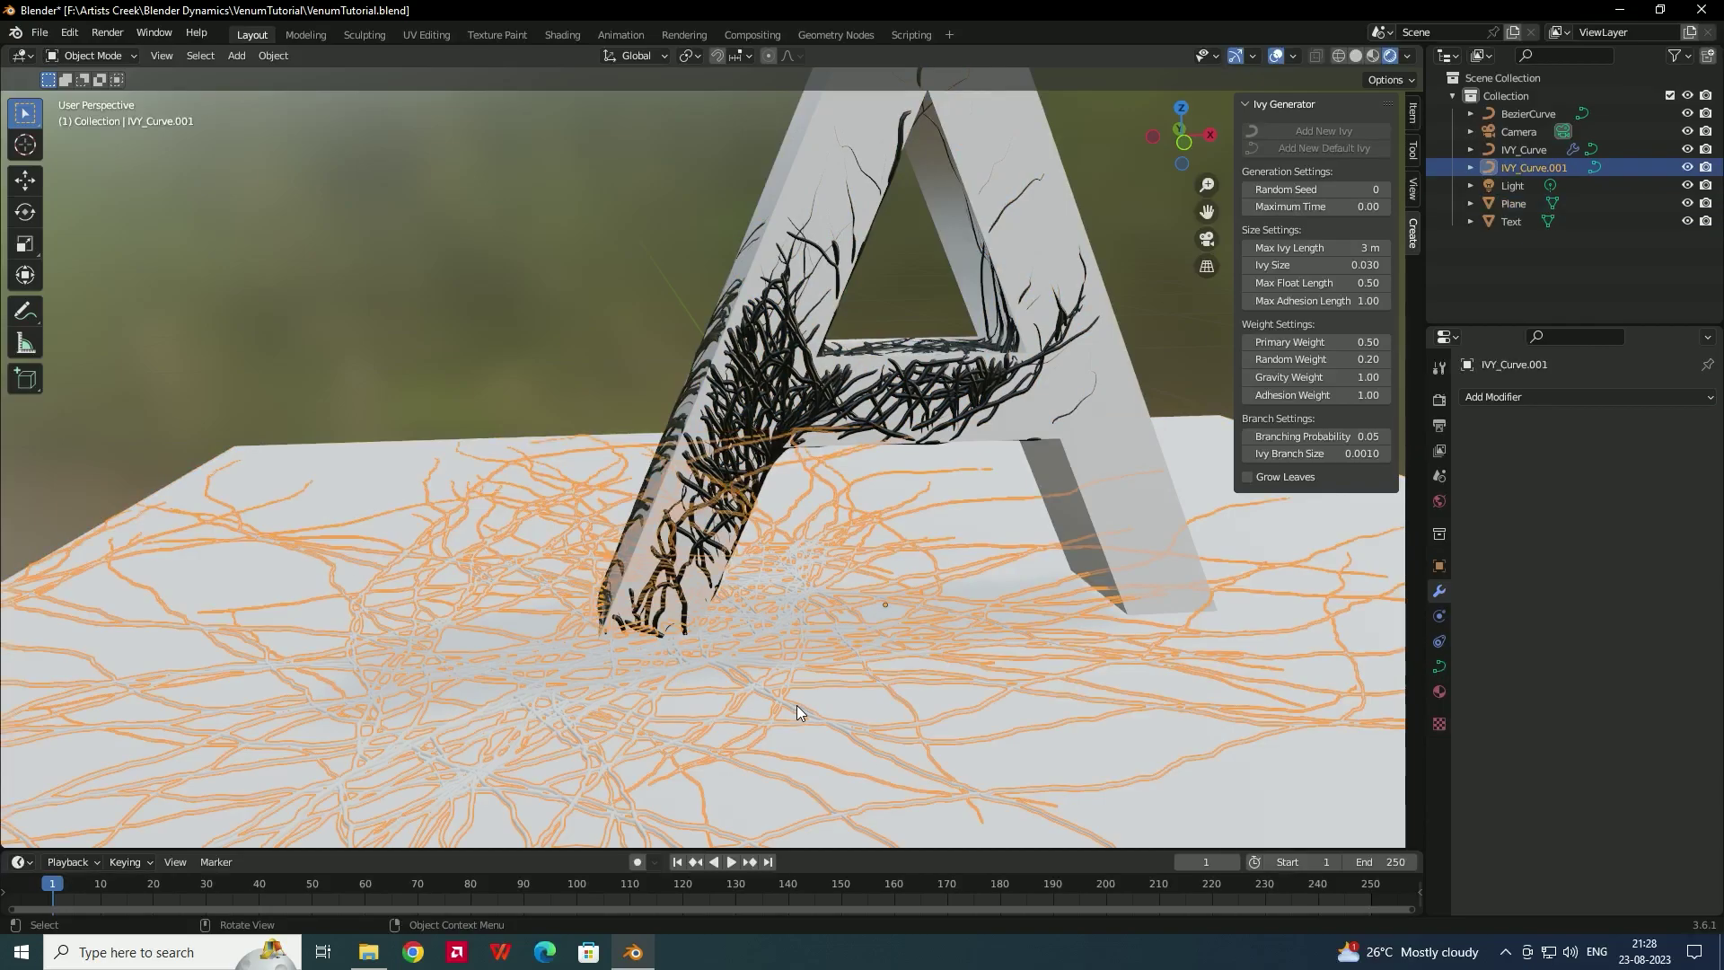
pyautogui.click(1440, 691)
pyautogui.click(1474, 472)
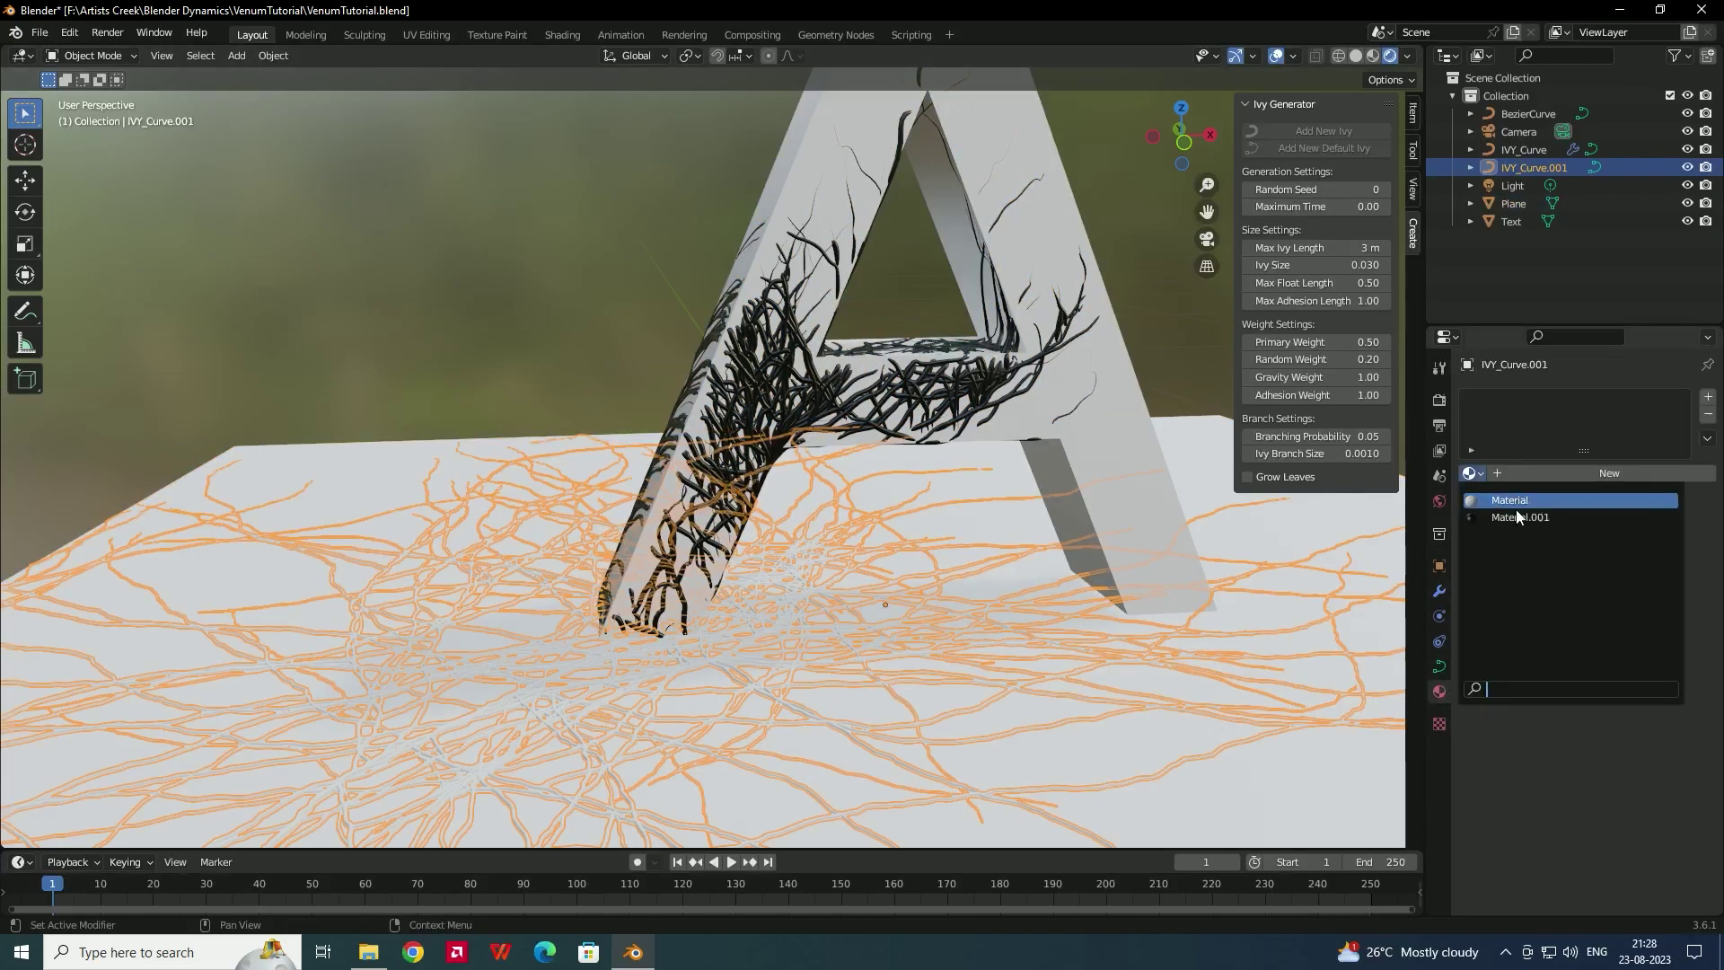
pyautogui.click(1514, 503)
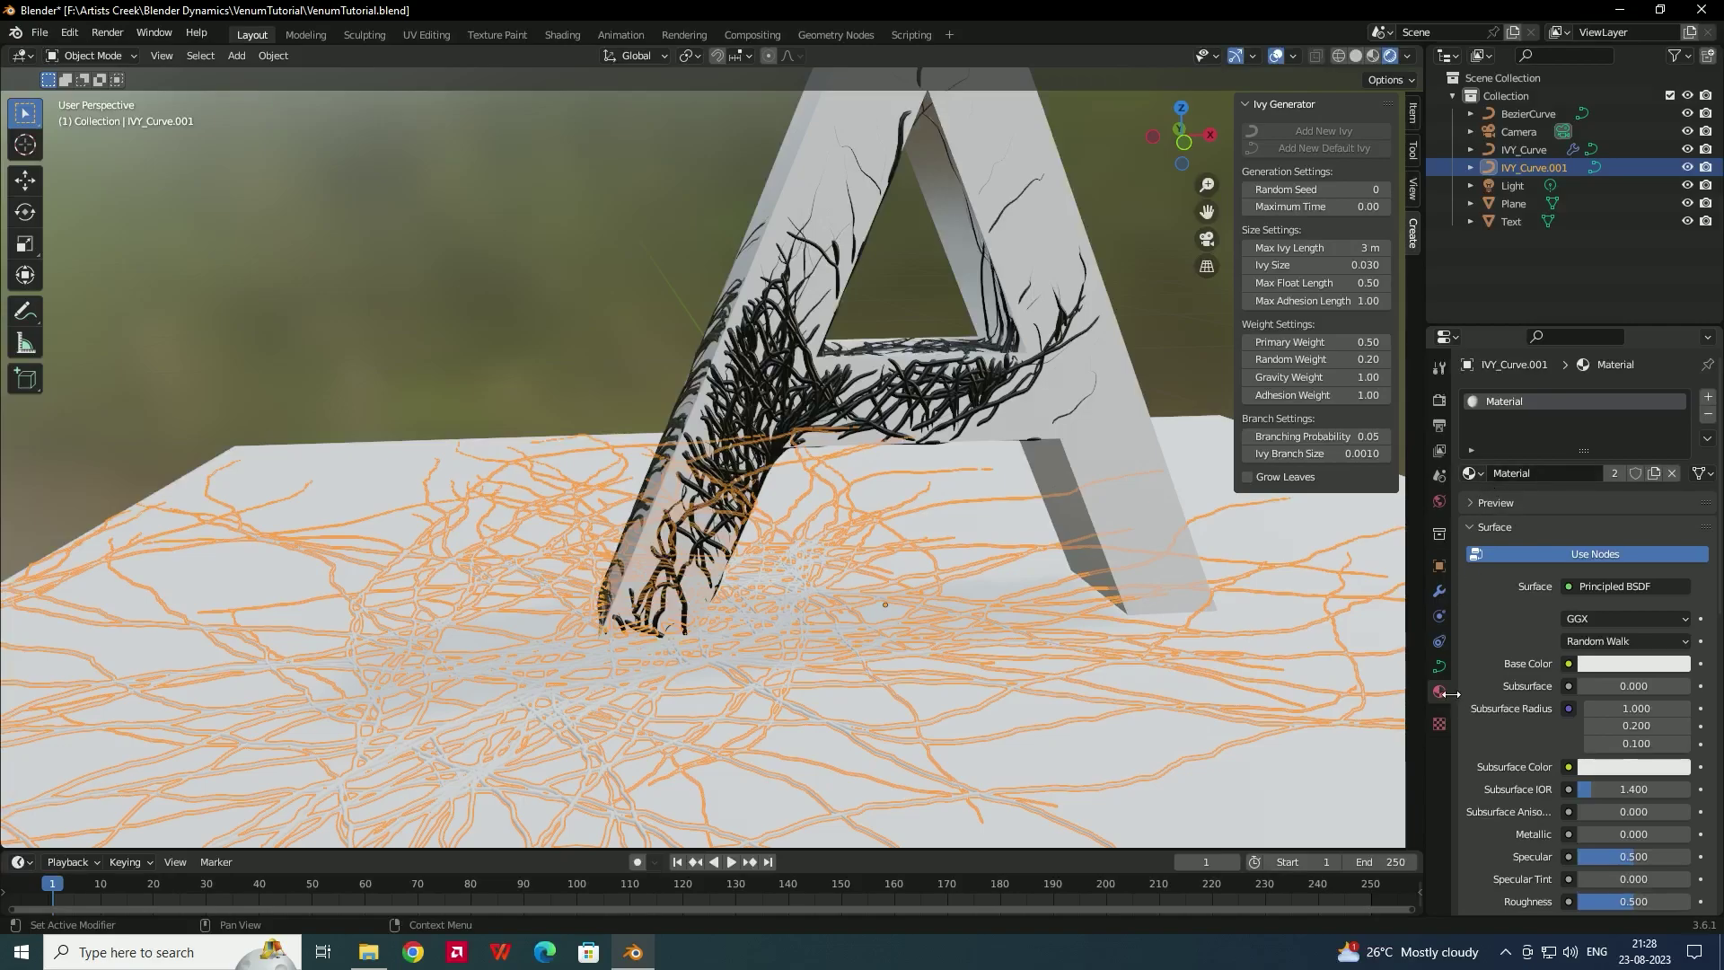
pyautogui.click(1474, 472)
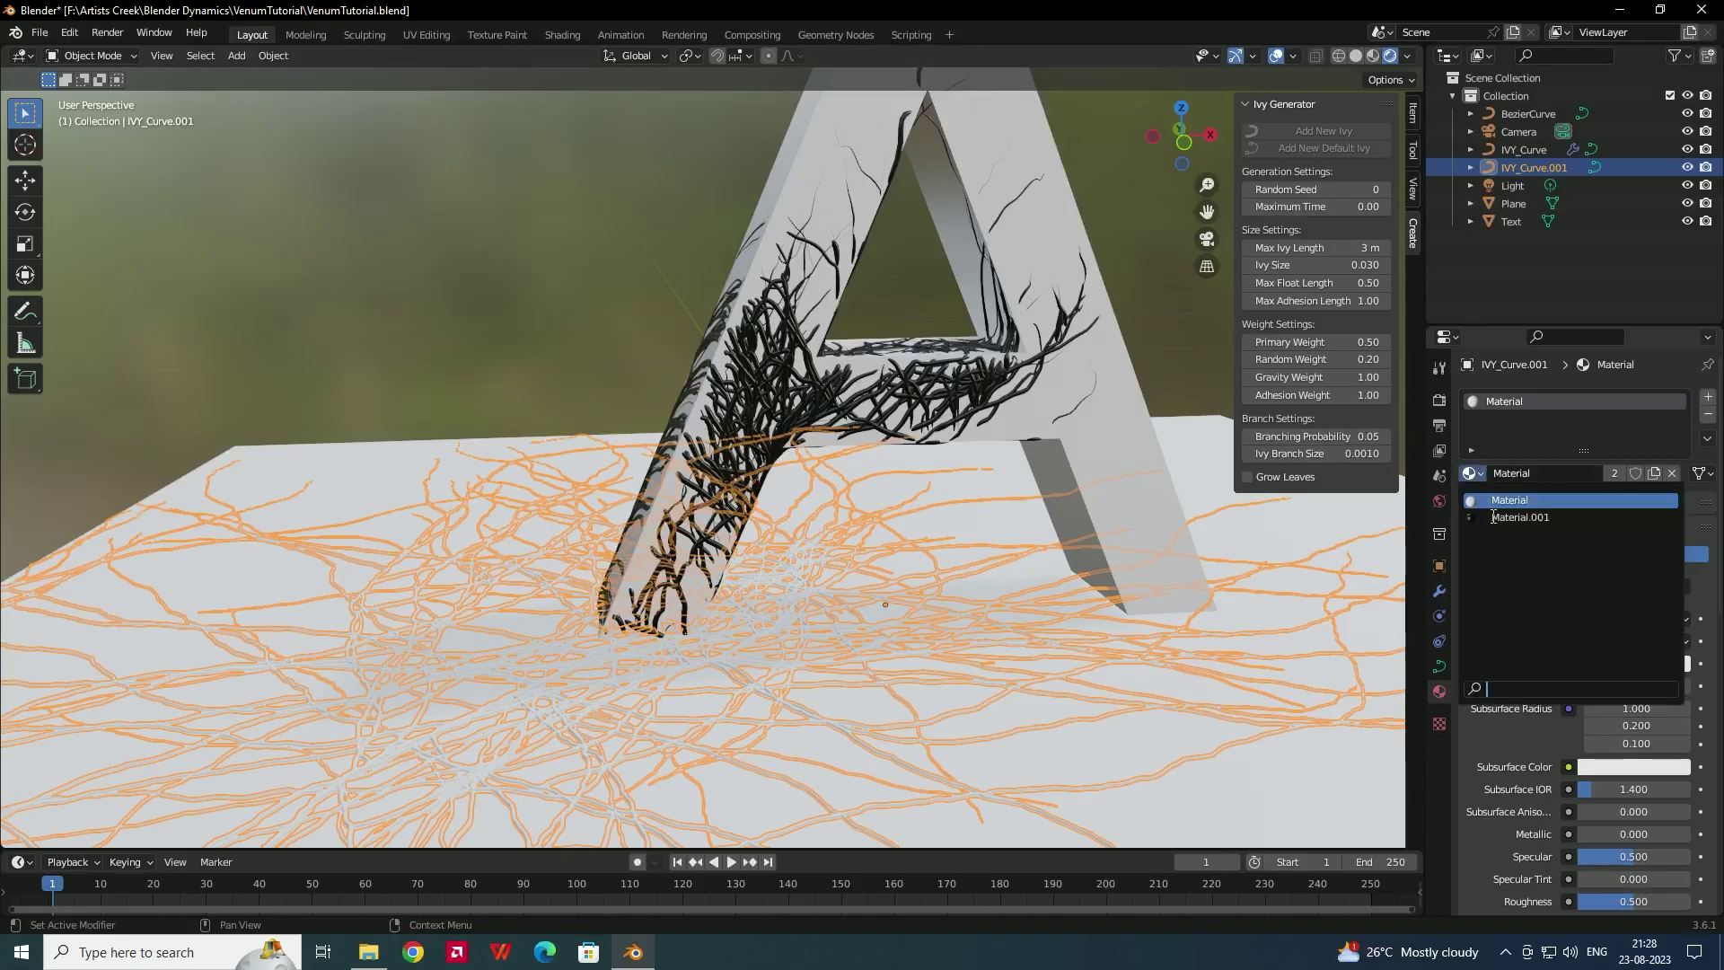
pyautogui.click(1509, 523)
pyautogui.moveTo(719, 405); pyautogui.dragTo(770, 479, button='middle')
pyautogui.click(543, 388)
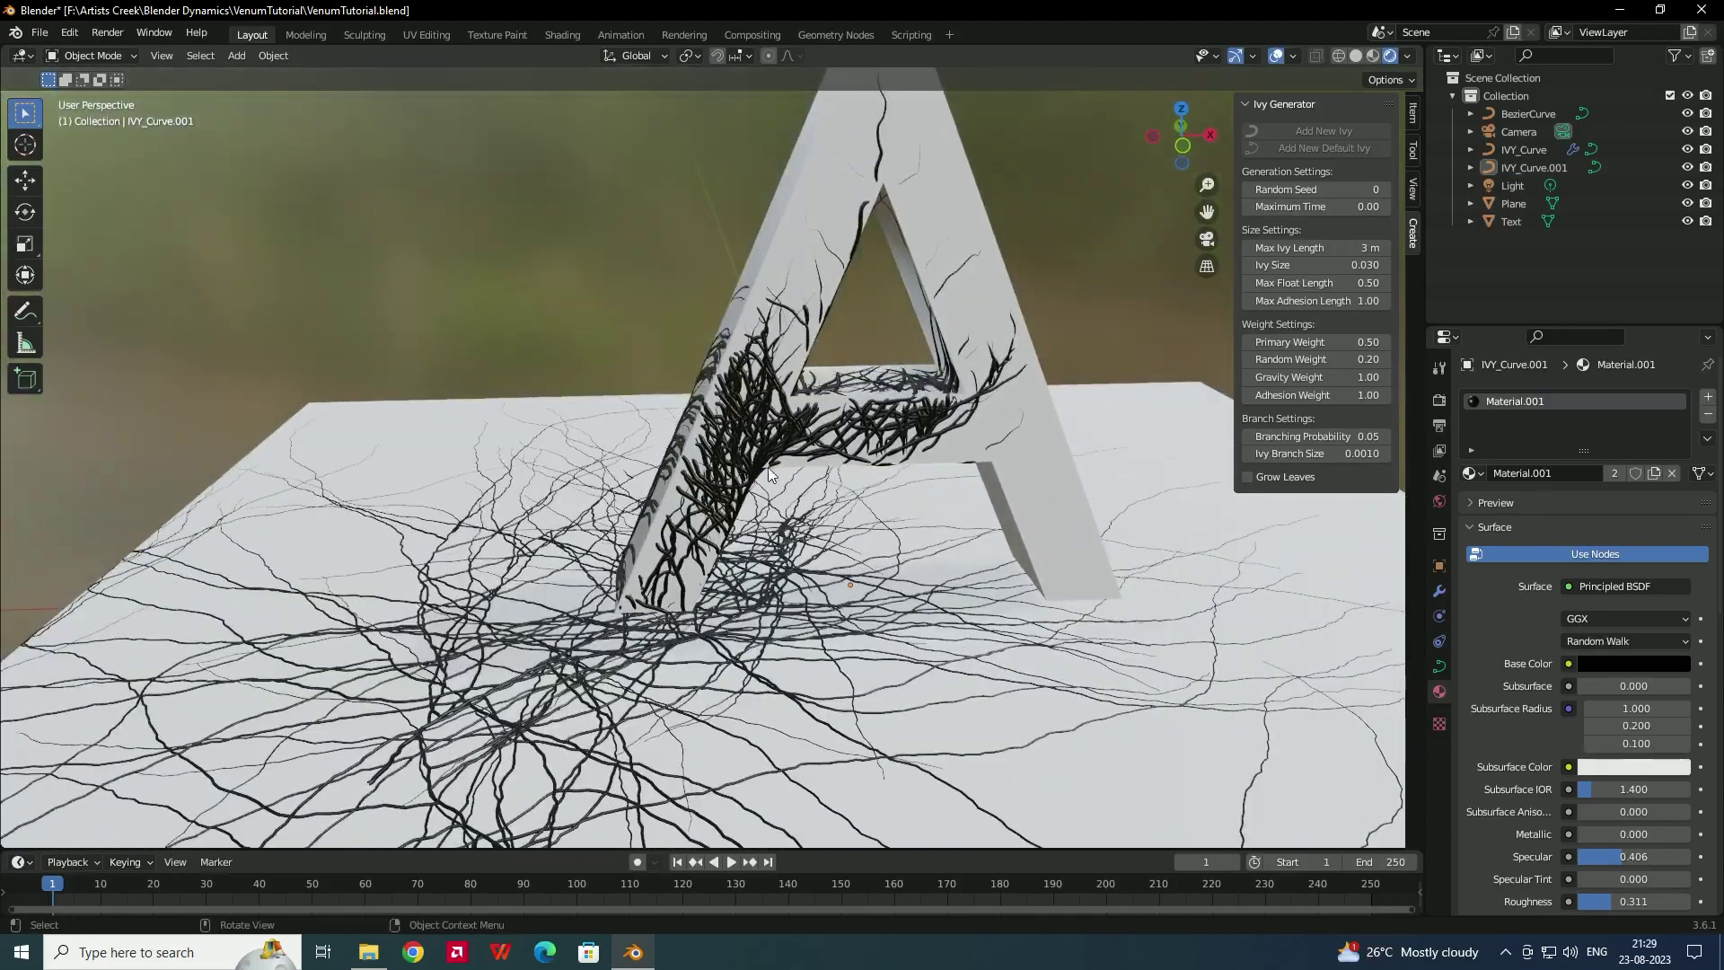
# - Select the floor ivy IVY_Curve.001 and keyframe its End factor at 0 on frame 1
pyautogui.click(720, 632)
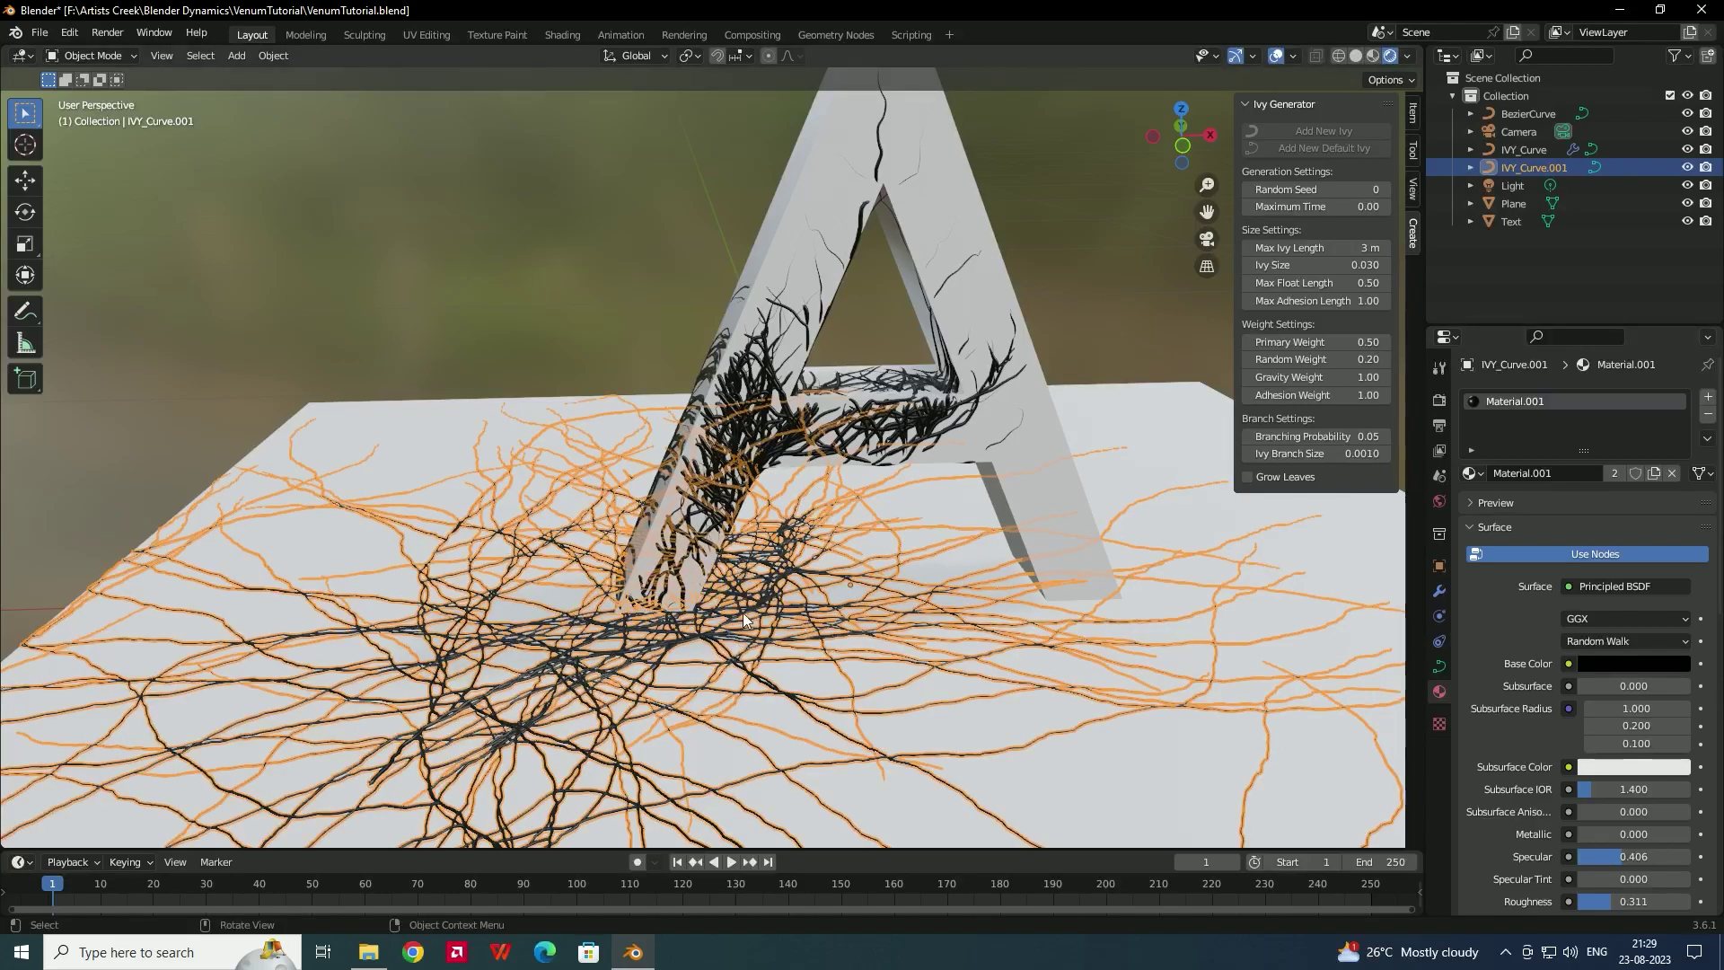
pyautogui.click(1441, 667)
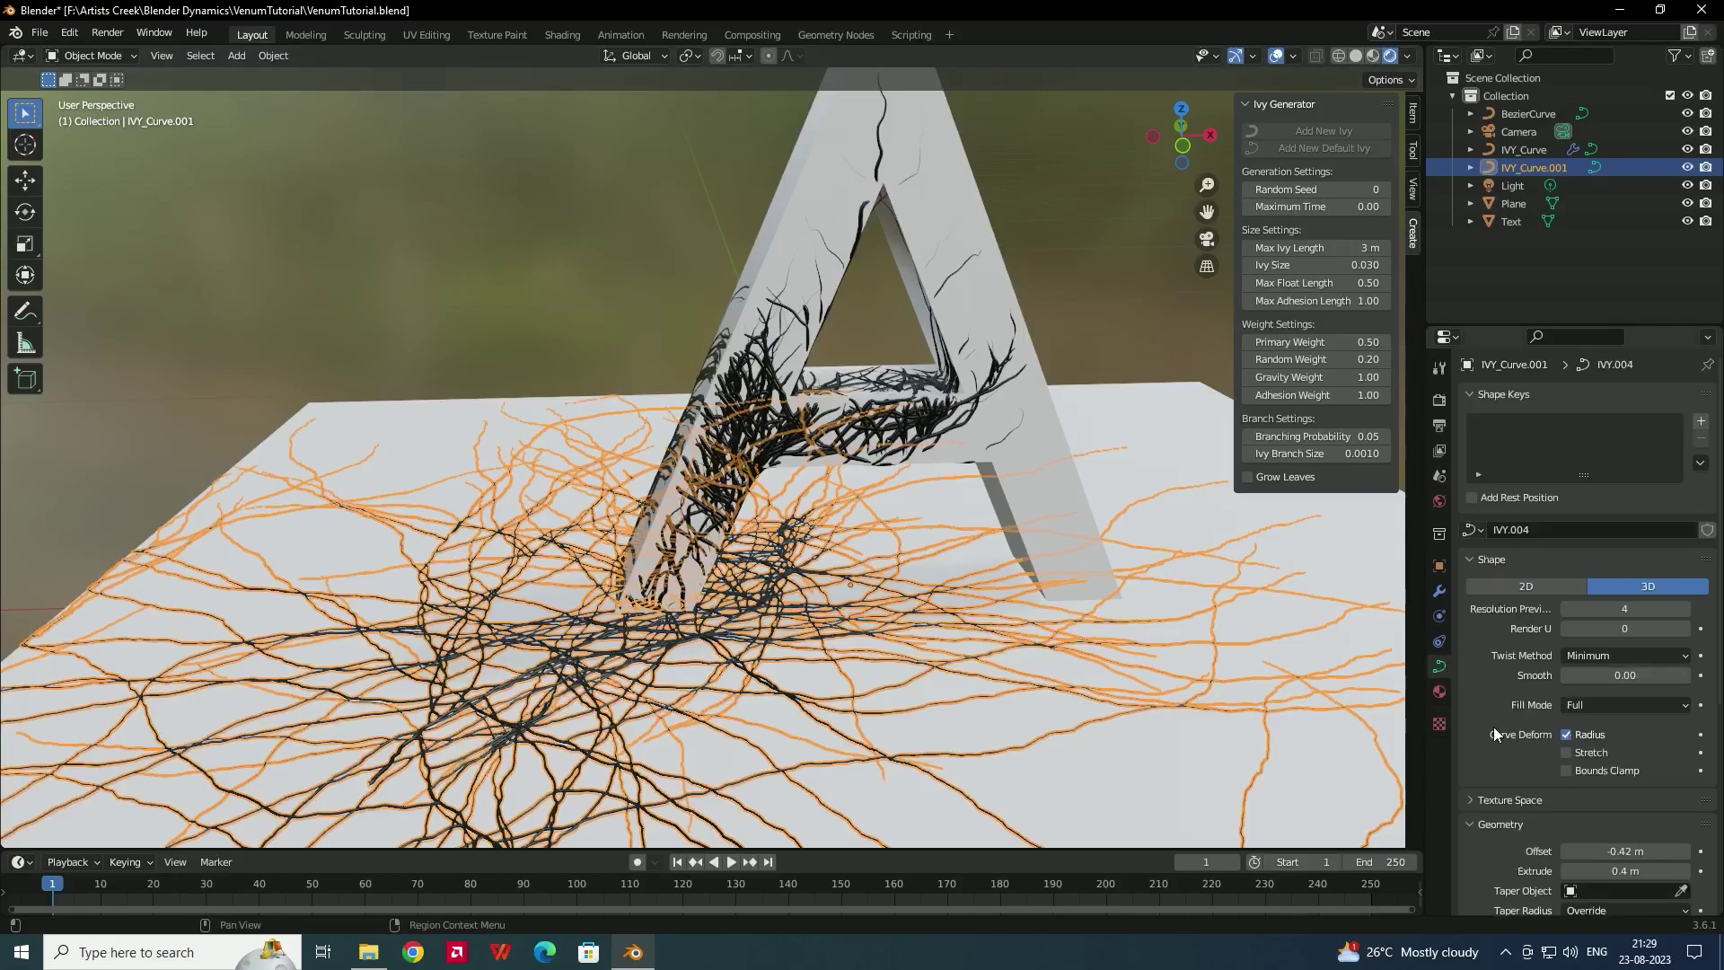
pyautogui.scroll(-8, 1499, 714)
pyautogui.scroll(-4, 1500, 748)
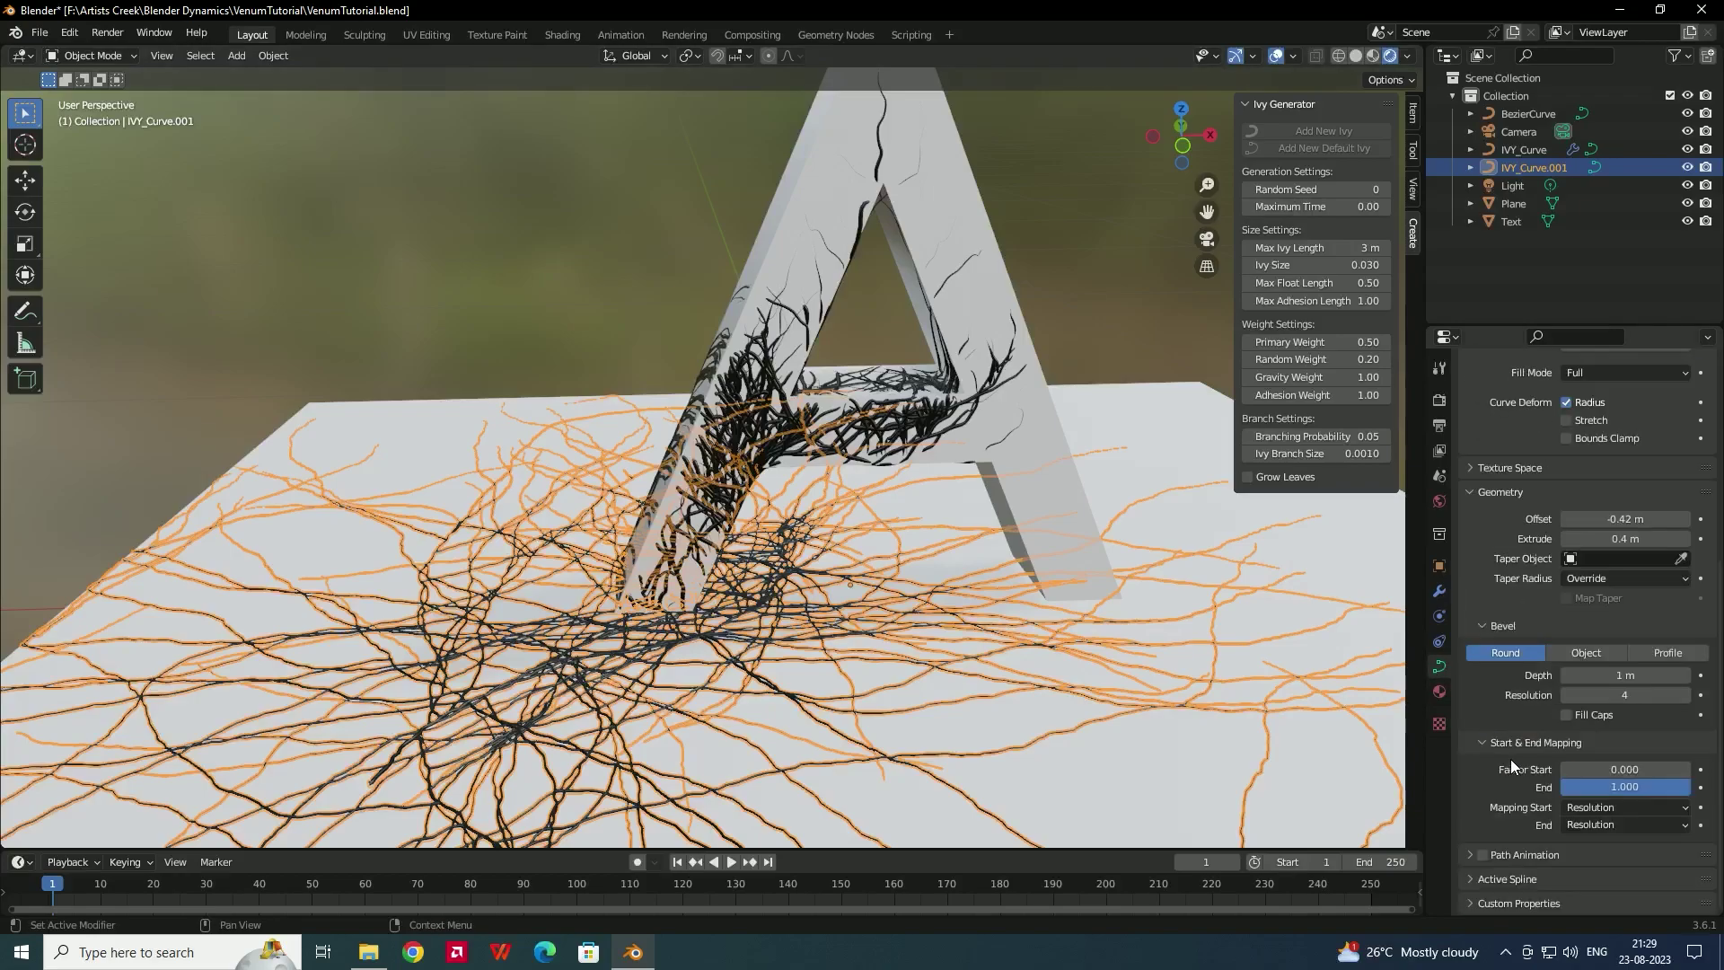
pyautogui.moveTo(1626, 787)
pyautogui.mouseDown()
pyautogui.moveTo(269, 808)
pyautogui.moveTo(94, 851)
pyautogui.moveTo(1638, 789)
pyautogui.mouseUp()
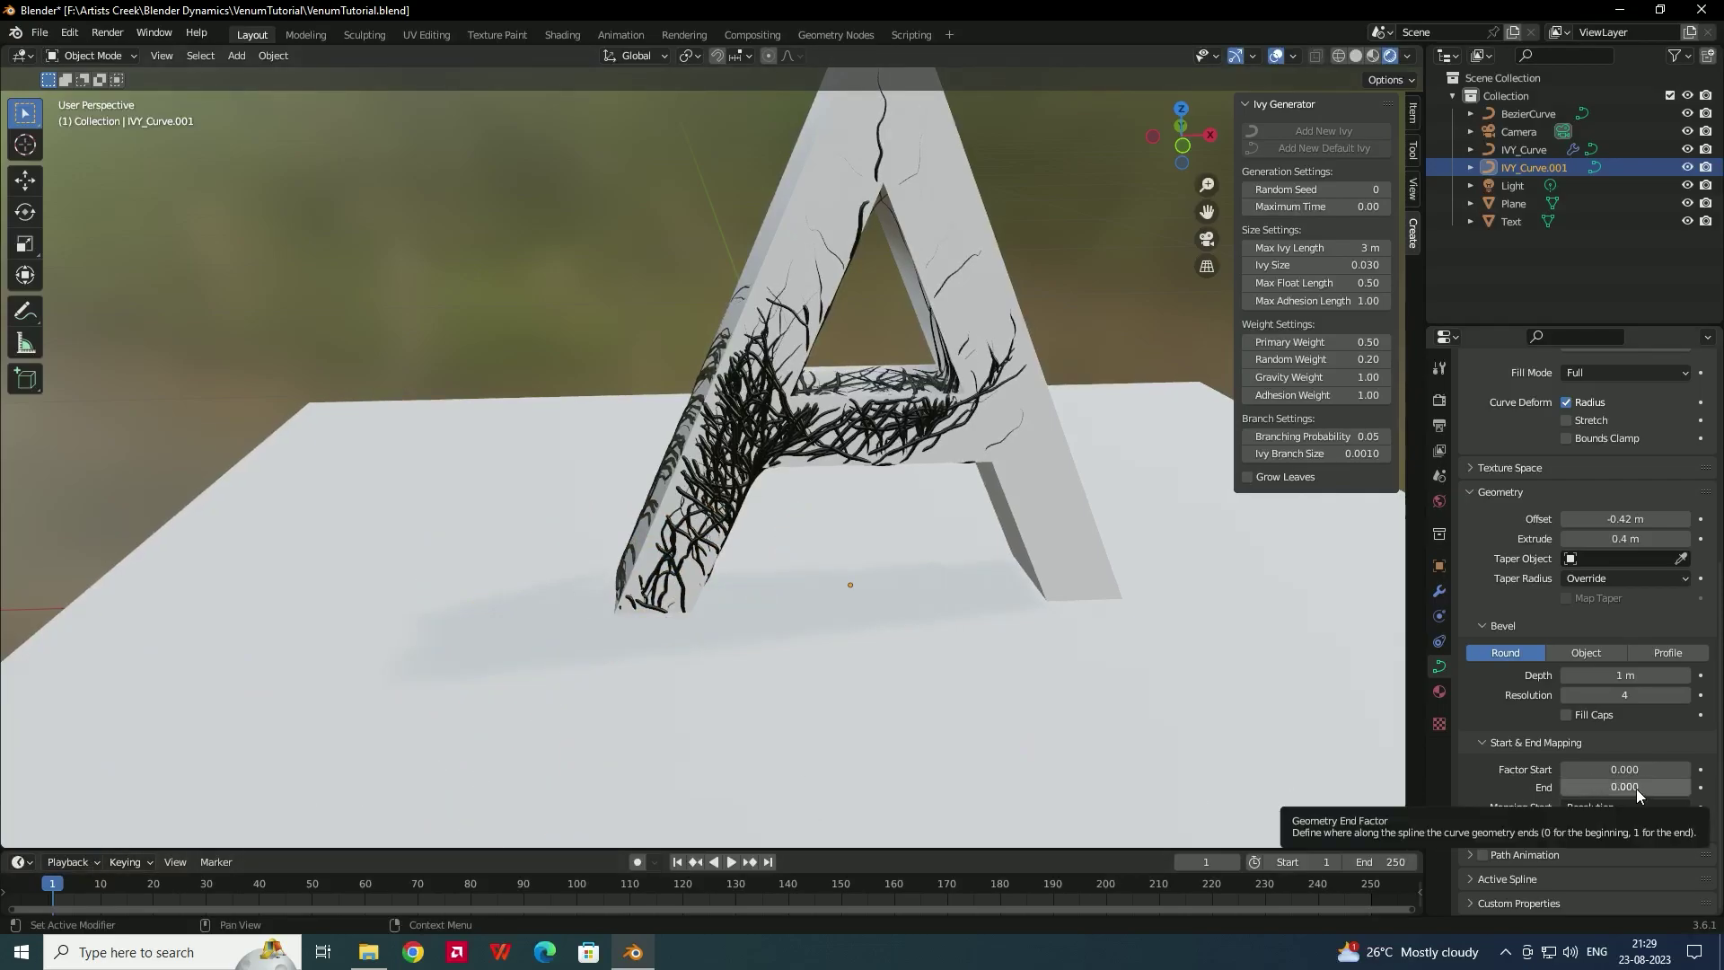
pyautogui.rightClick(1636, 789)
pyautogui.click(1568, 698)
# - At frame 100, set the floor ivy's End factor to 1 and keyframe it
pyautogui.press('space')
pyautogui.click(503, 898)
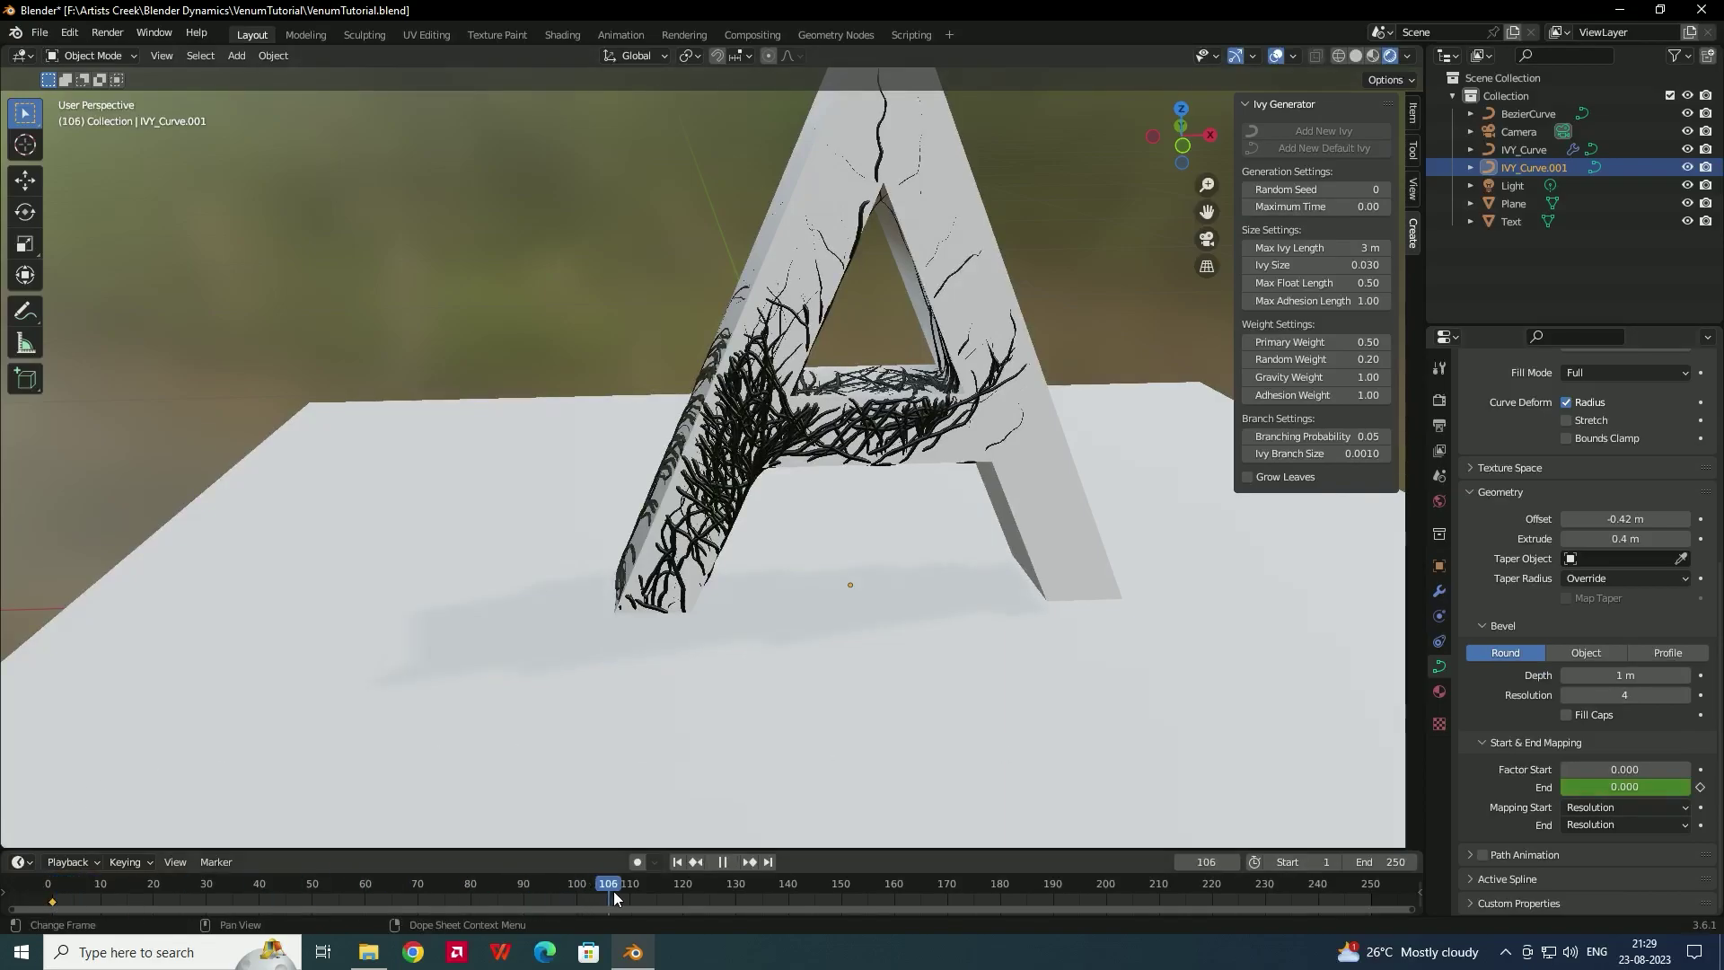
pyautogui.click(578, 891)
pyautogui.press('space')
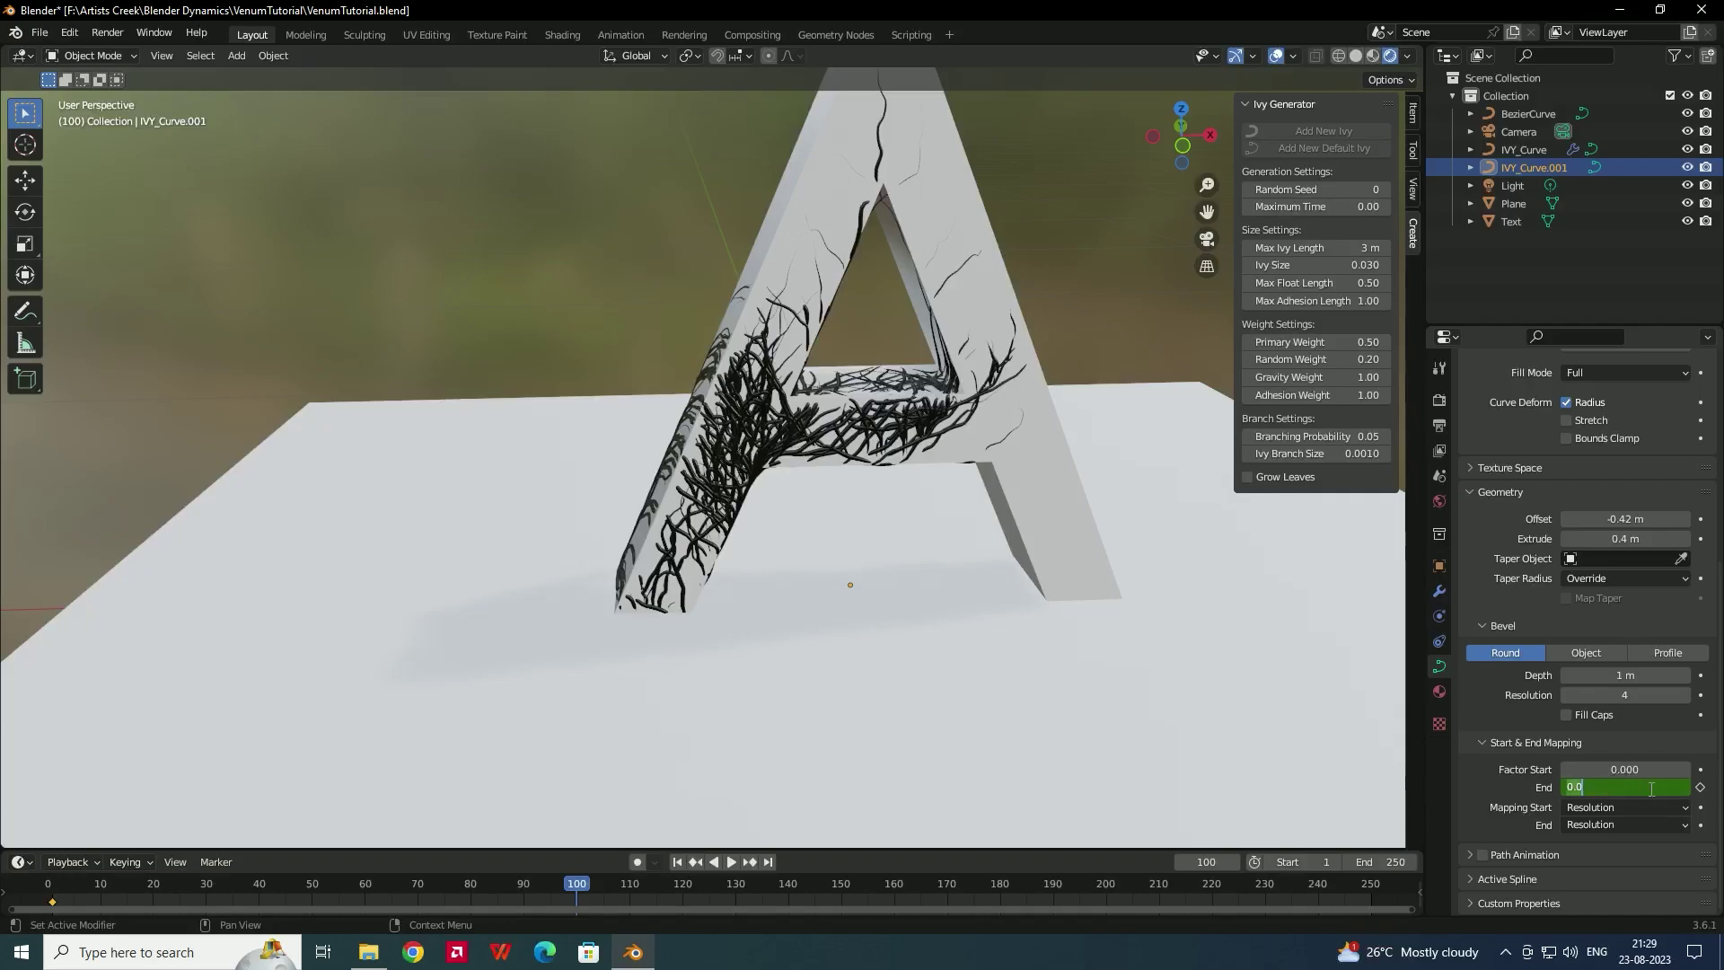
pyautogui.press('Return')
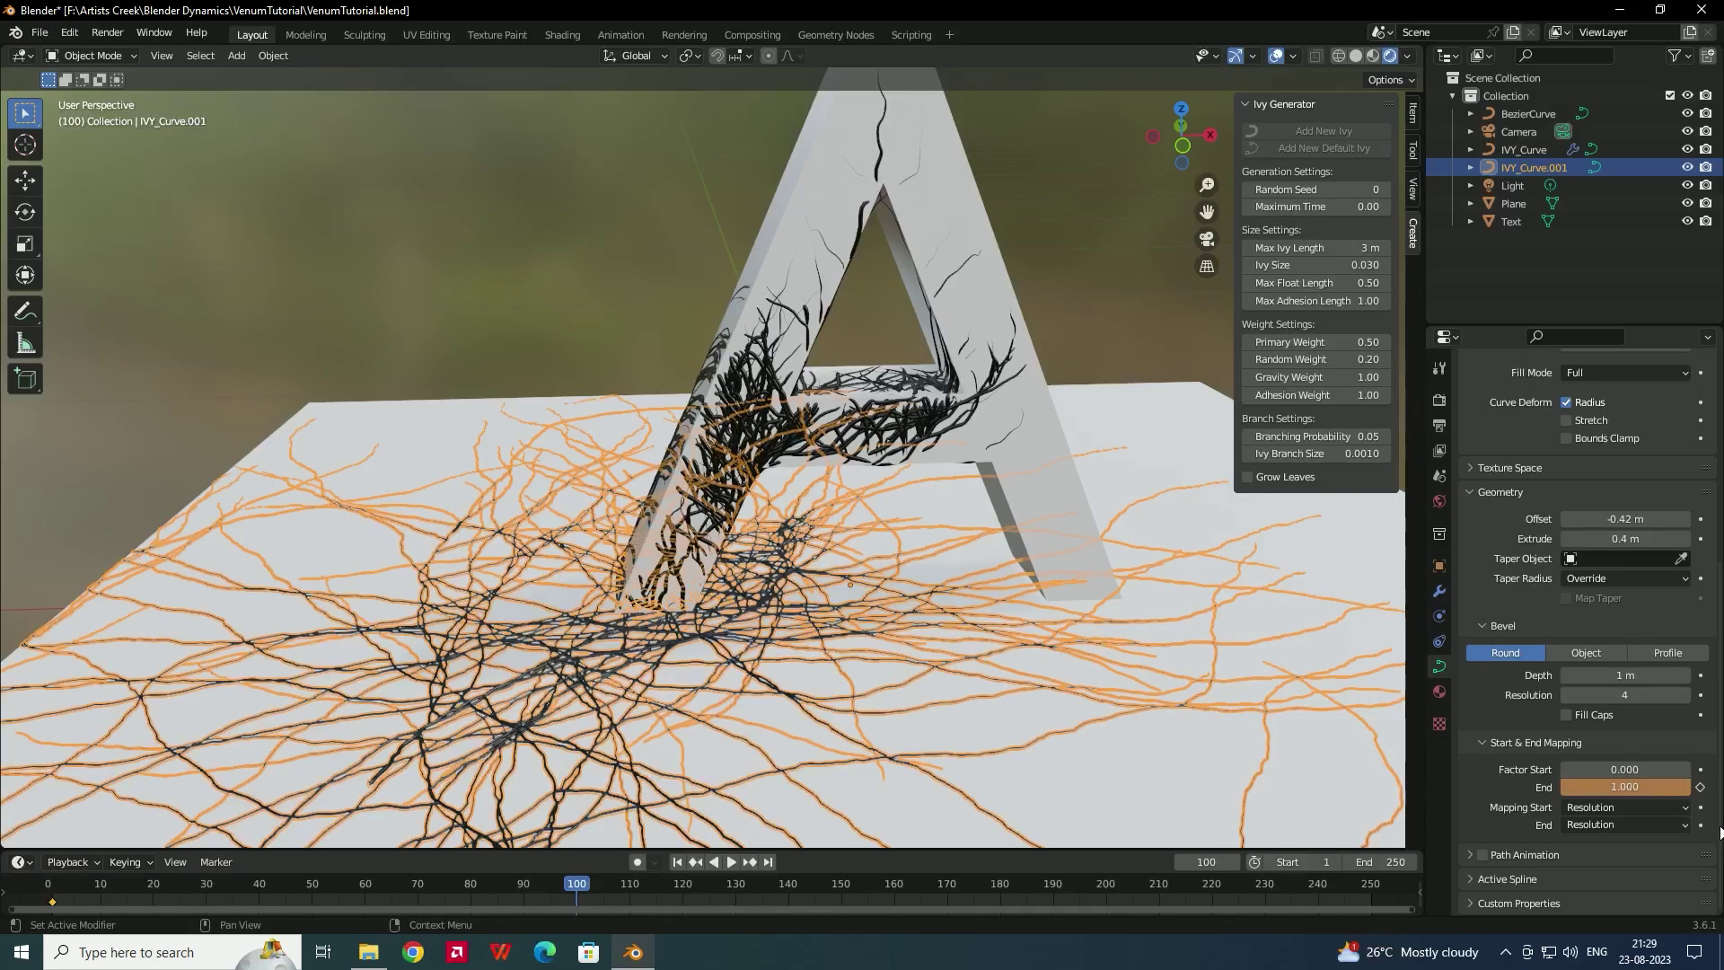
pyautogui.rightClick(1614, 787)
pyautogui.click(1527, 726)
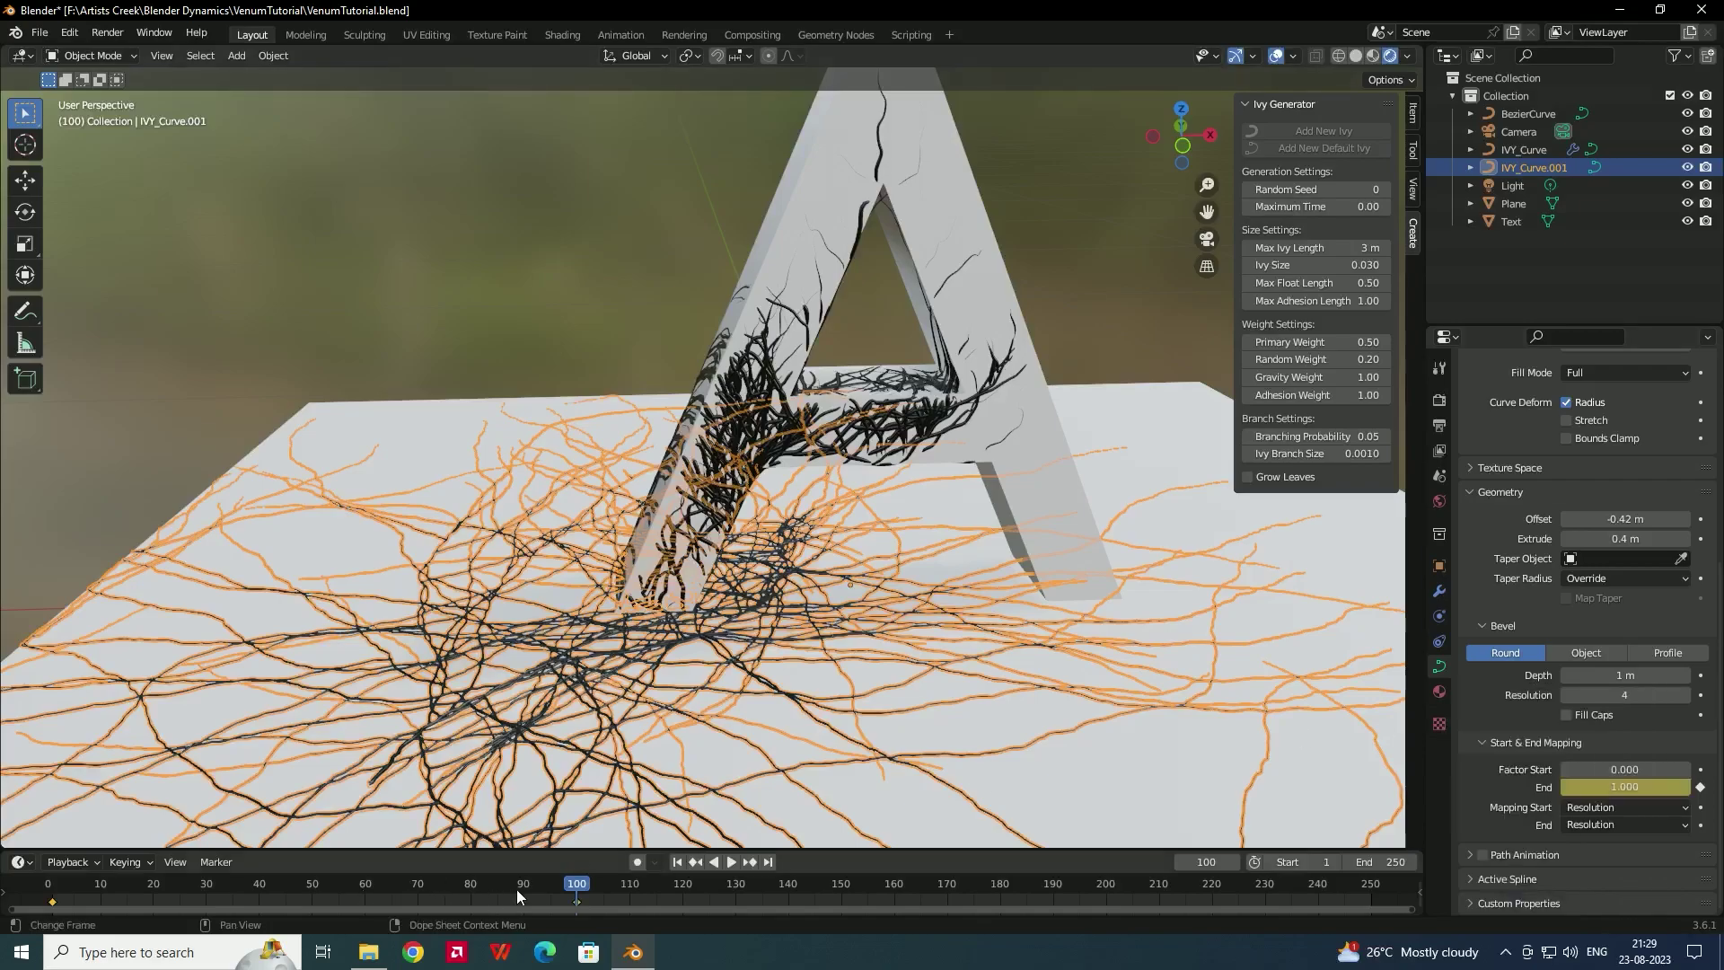
# - Play back the floor ivy growth and scrub to frames 27 and 35 to check it
pyautogui.click(528, 891)
pyautogui.press('space')
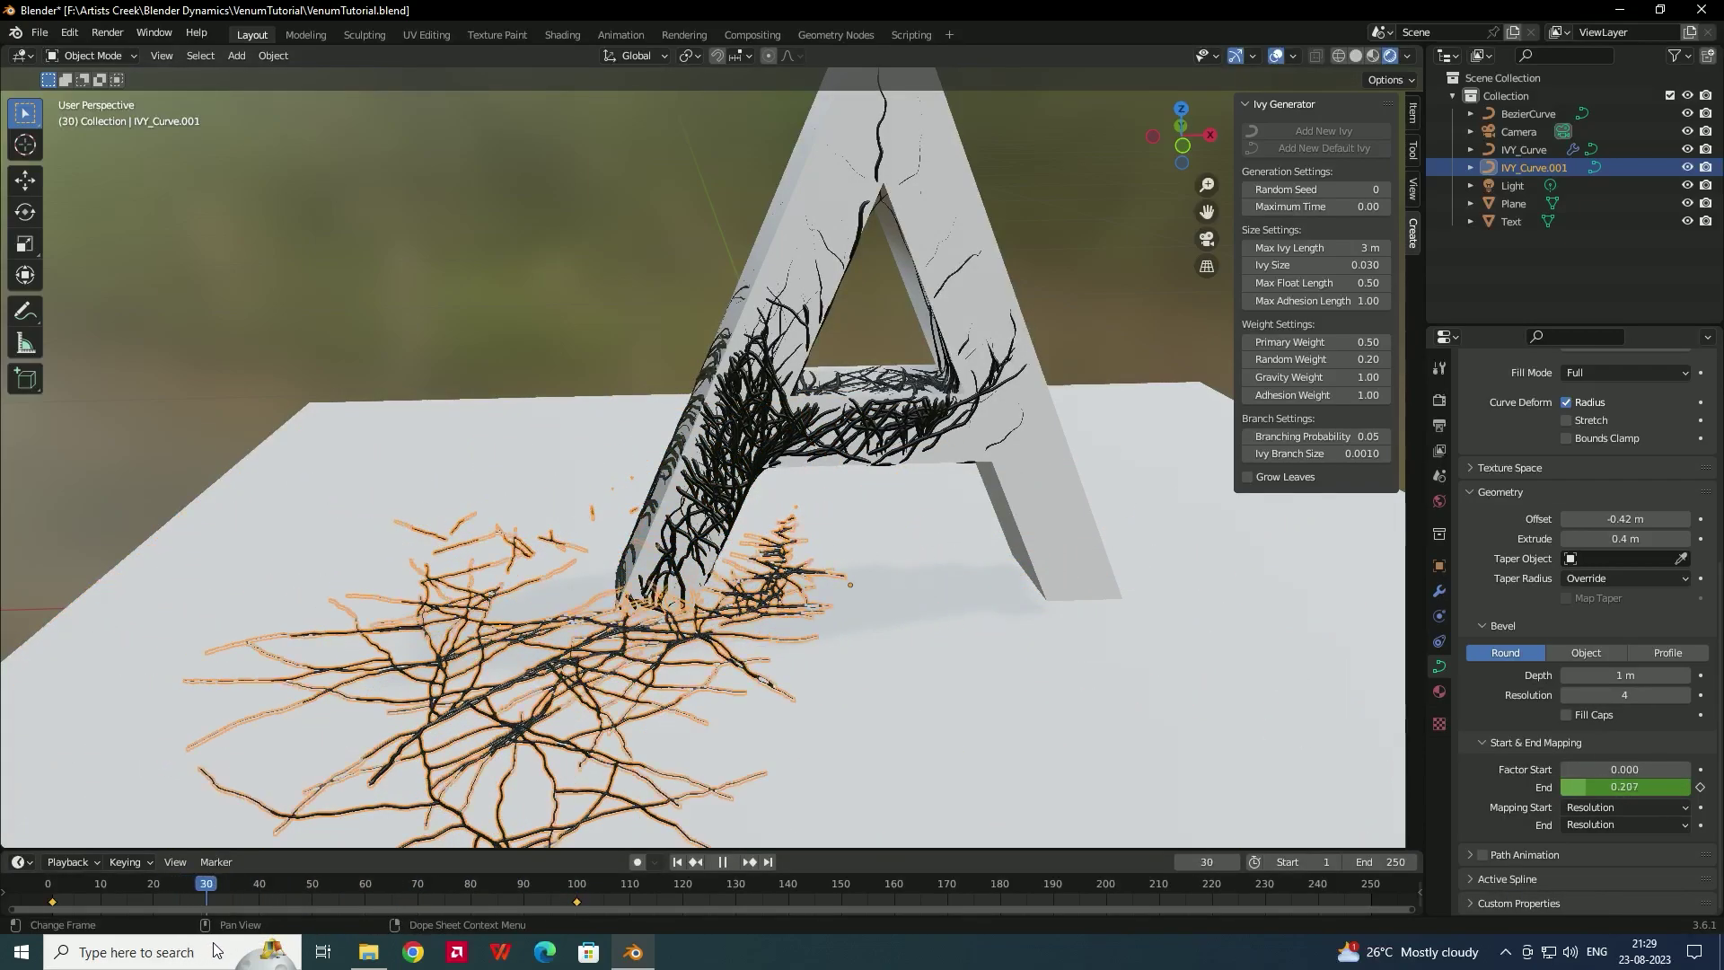
pyautogui.press('space')
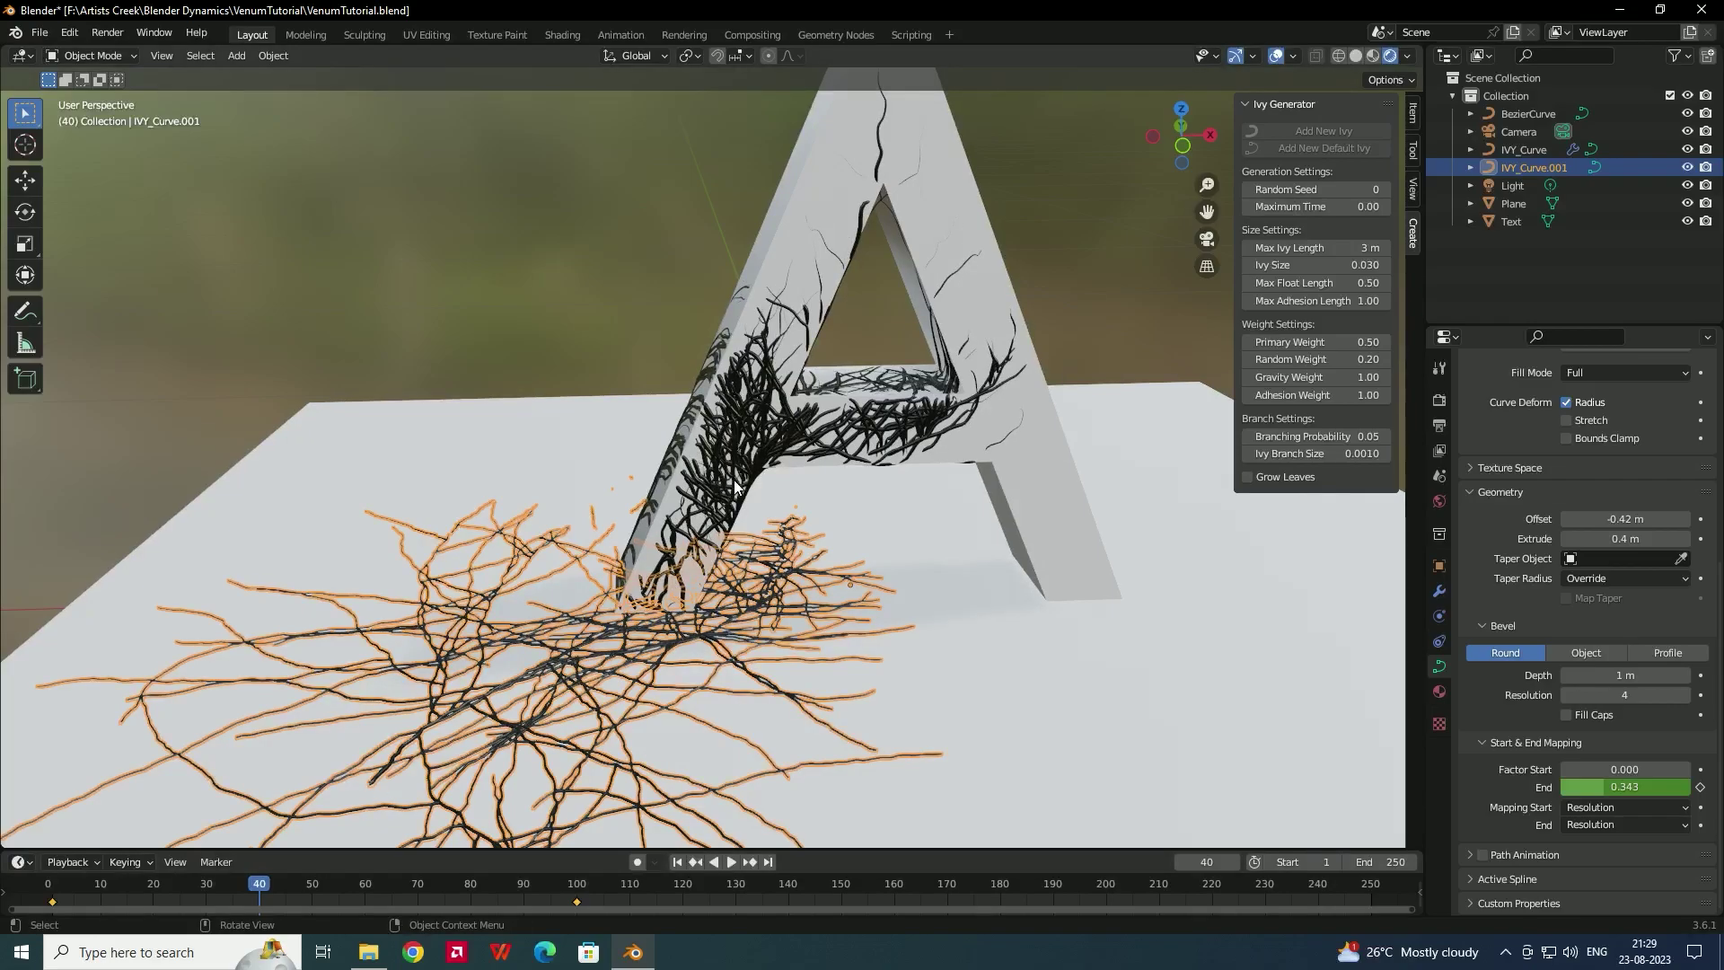
pyautogui.moveTo(258, 889); pyautogui.dragTo(191, 892)
pyautogui.click(231, 887)
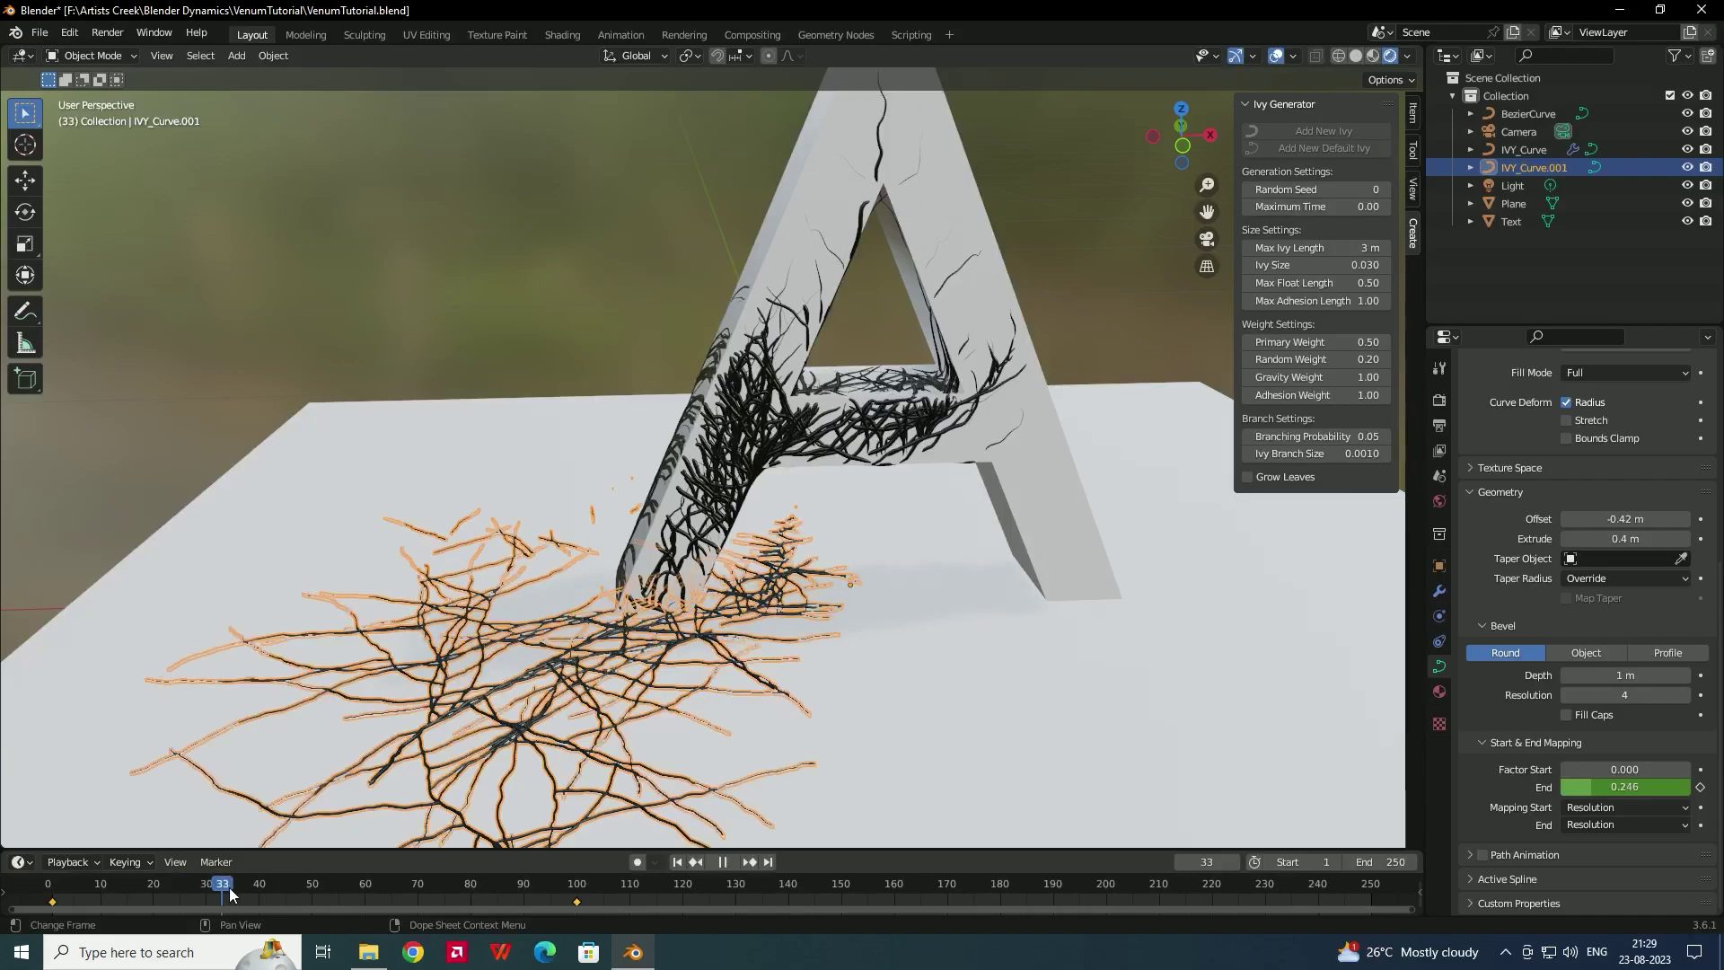
pyautogui.moveTo(754, 436); pyautogui.dragTo(753, 492, button='middle')
pyautogui.click(755, 485)
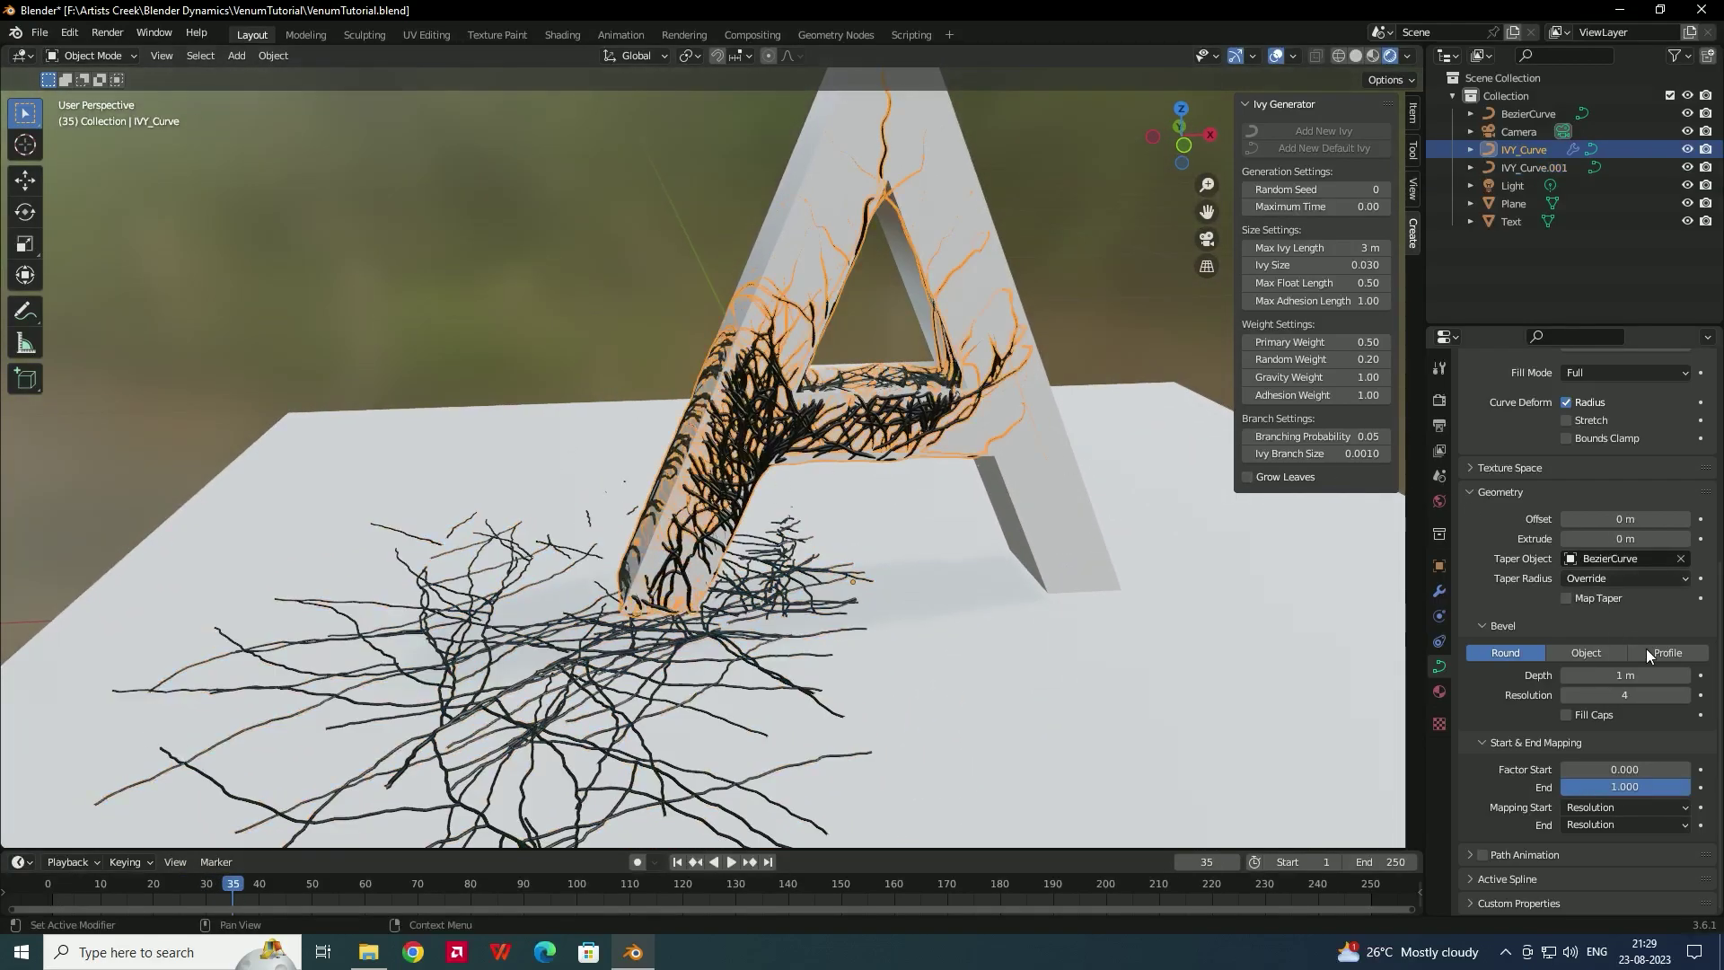
# - Set the letter ivy's End factor to 0 and keyframe it
pyautogui.moveTo(229, 885); pyautogui.dragTo(291, 889)
pyautogui.click(1672, 786)
pyautogui.write('0')
pyautogui.press('Return')
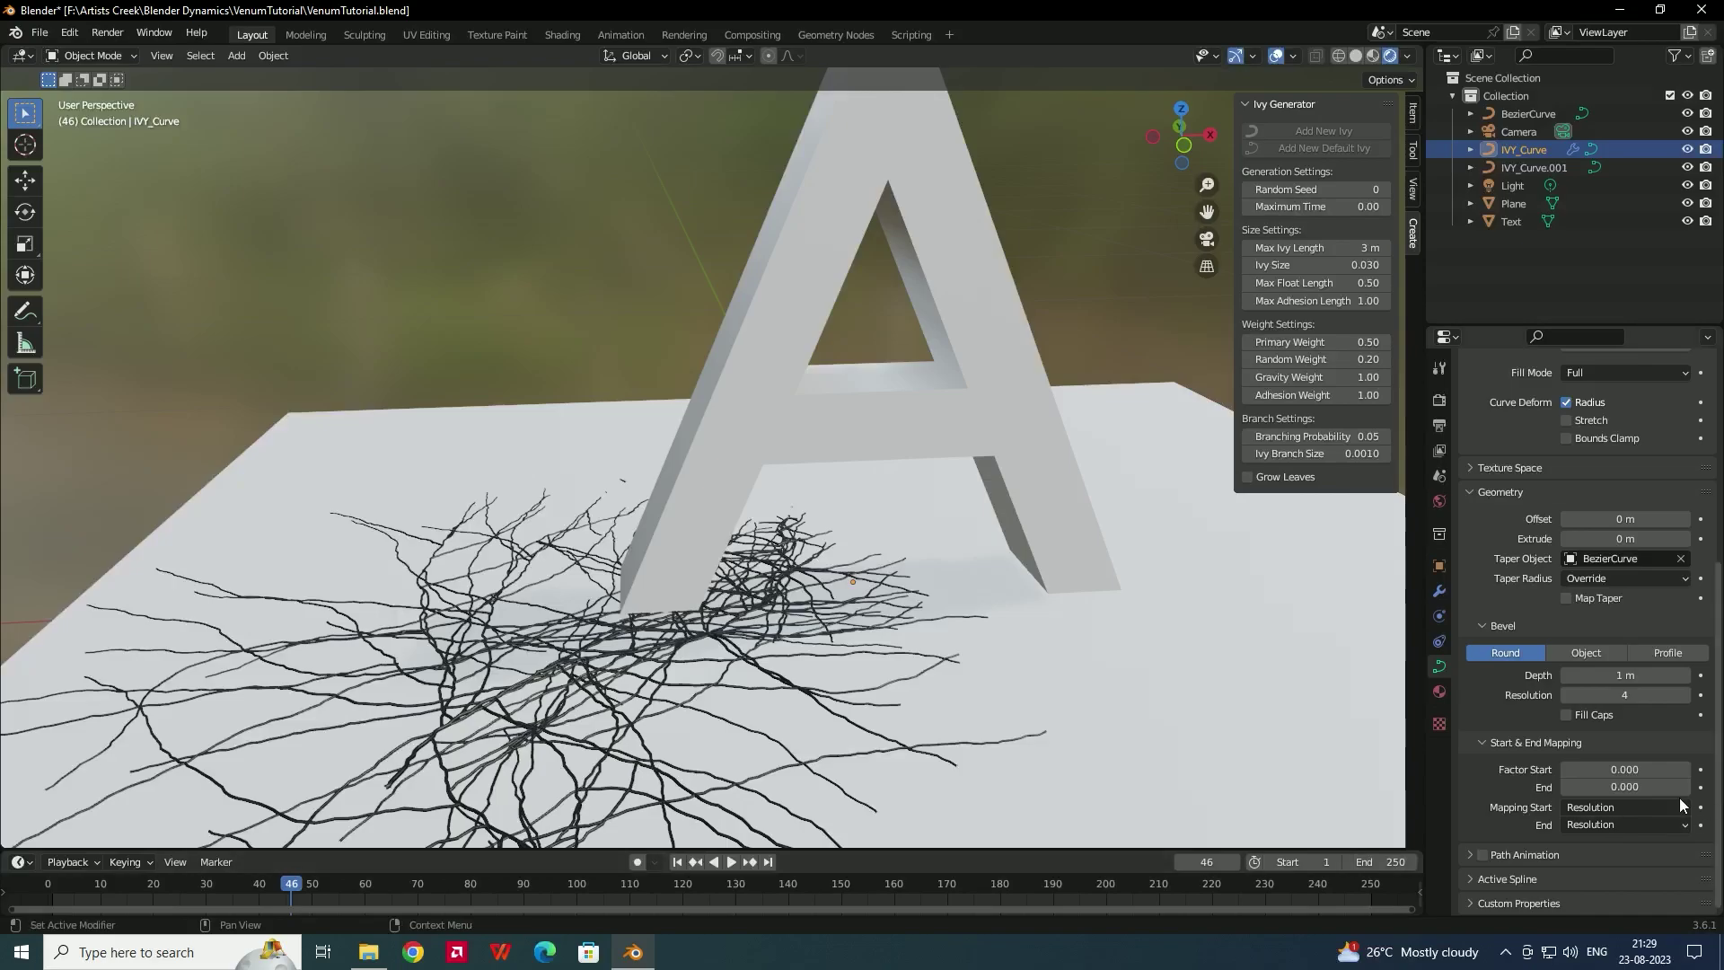
pyautogui.rightClick(1608, 794)
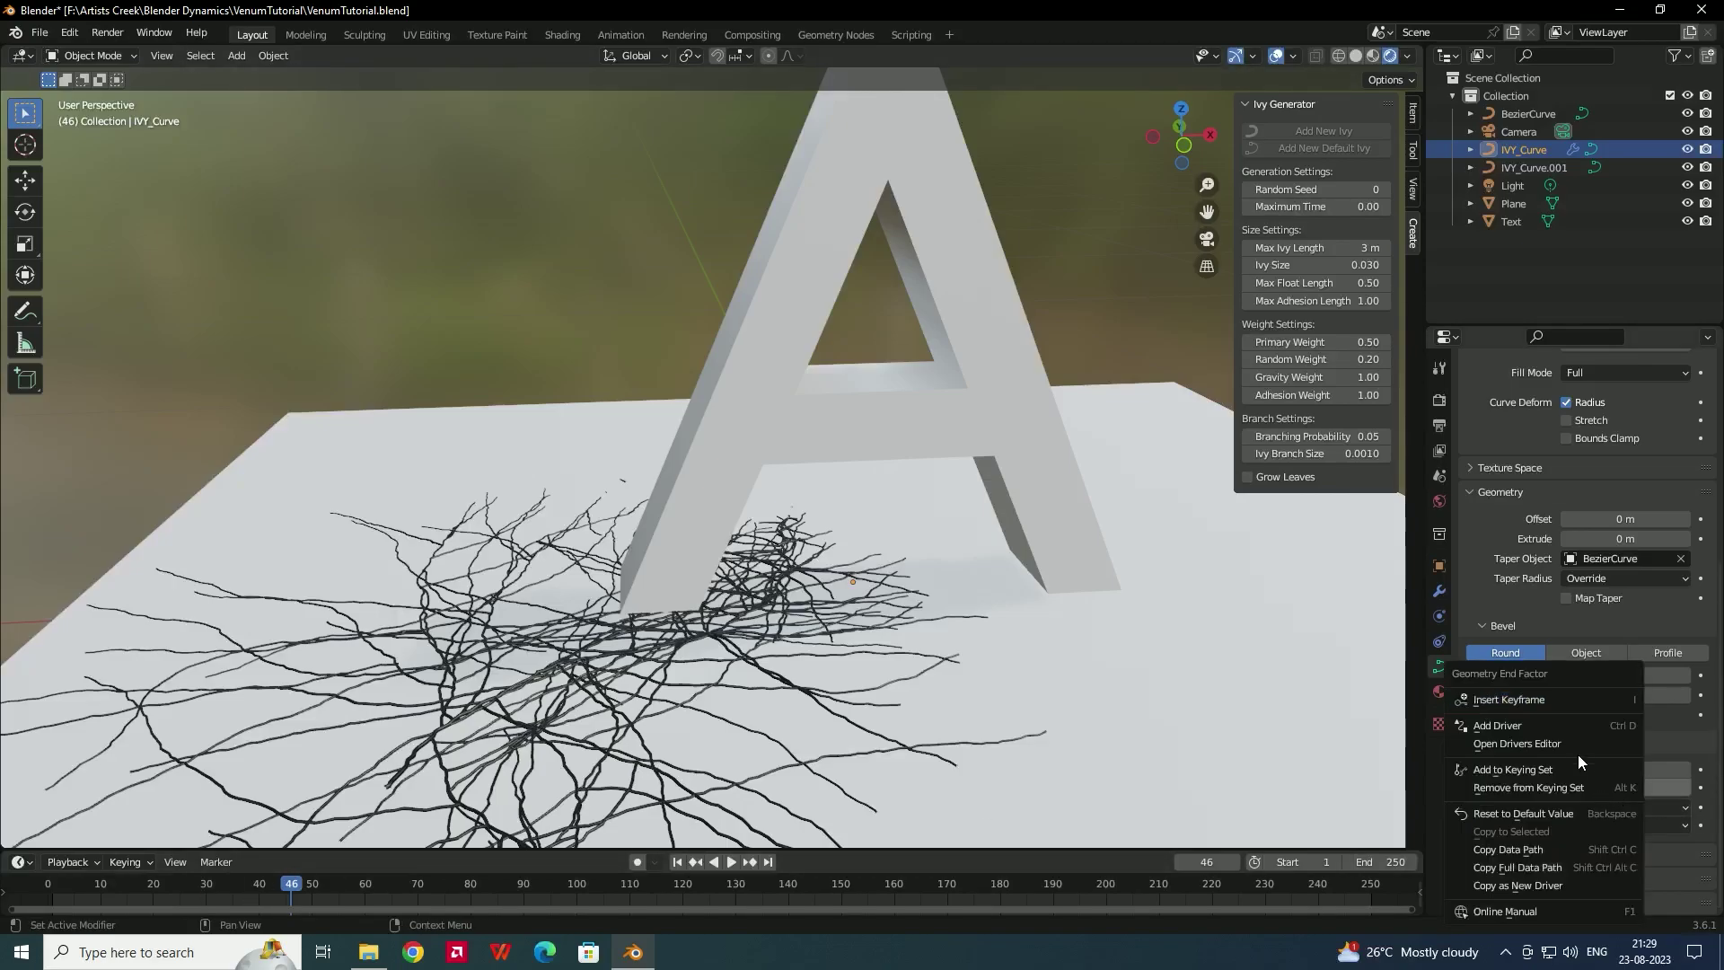
pyautogui.click(1533, 704)
# - Play ahead to frame 165 and set the letter ivy's End factor to 1
pyautogui.press('space')
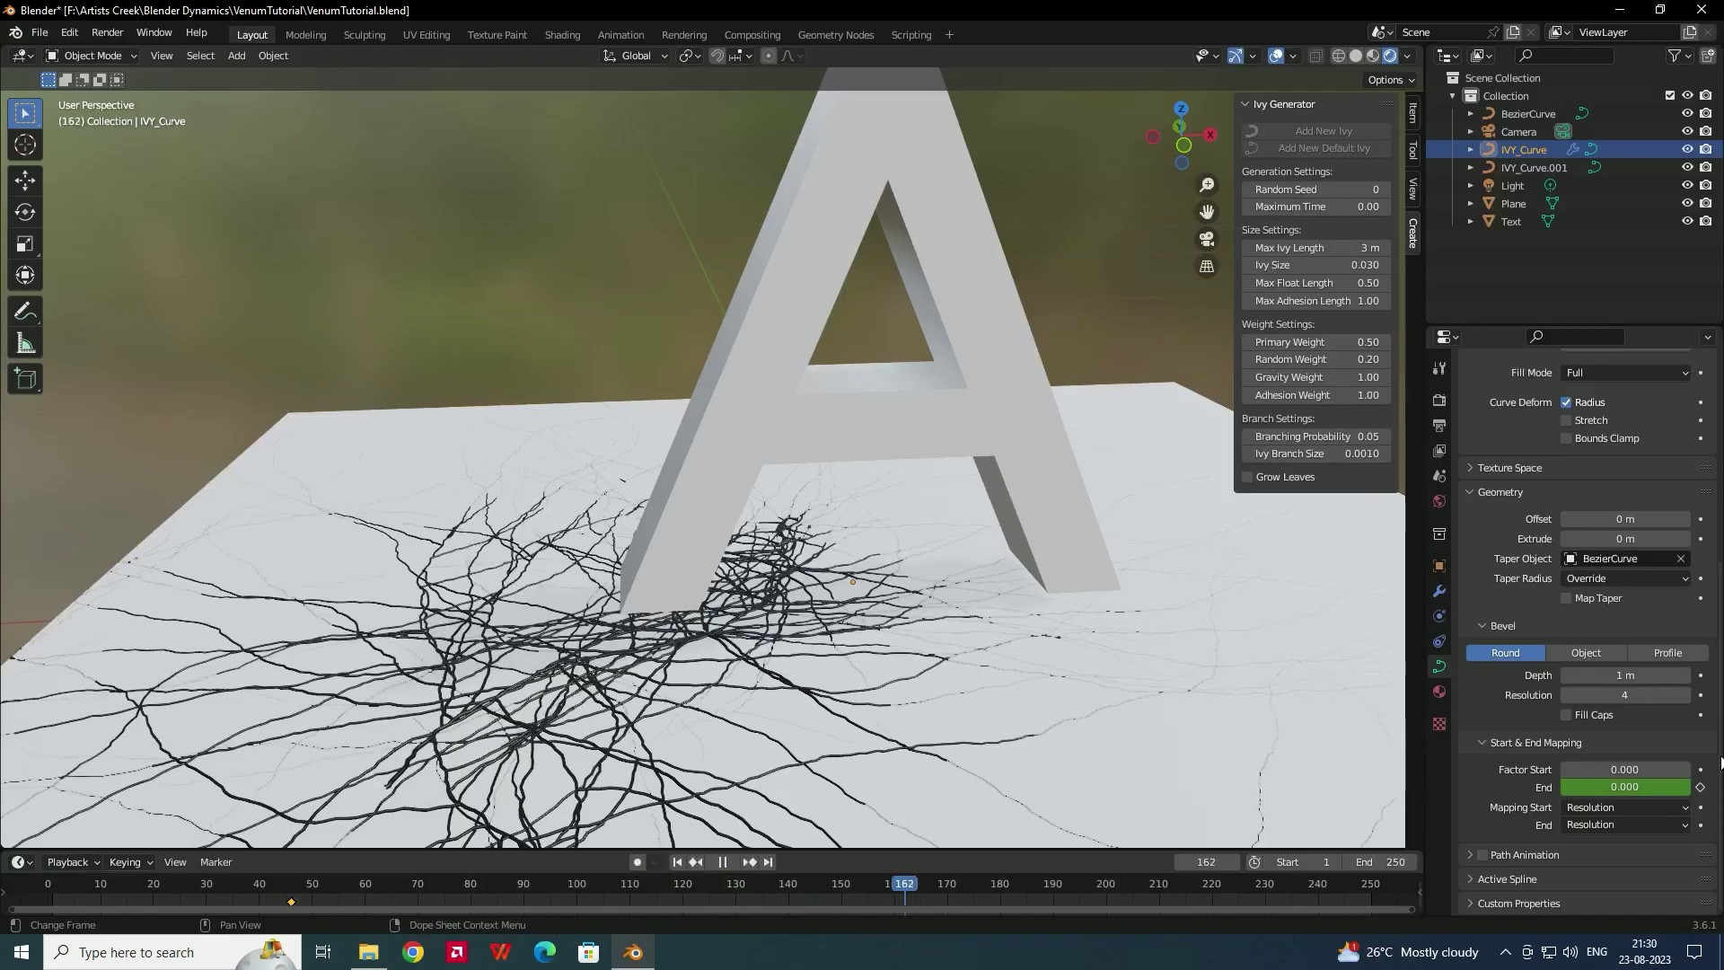
pyautogui.press('space')
pyautogui.write('1')
pyautogui.press('Return')
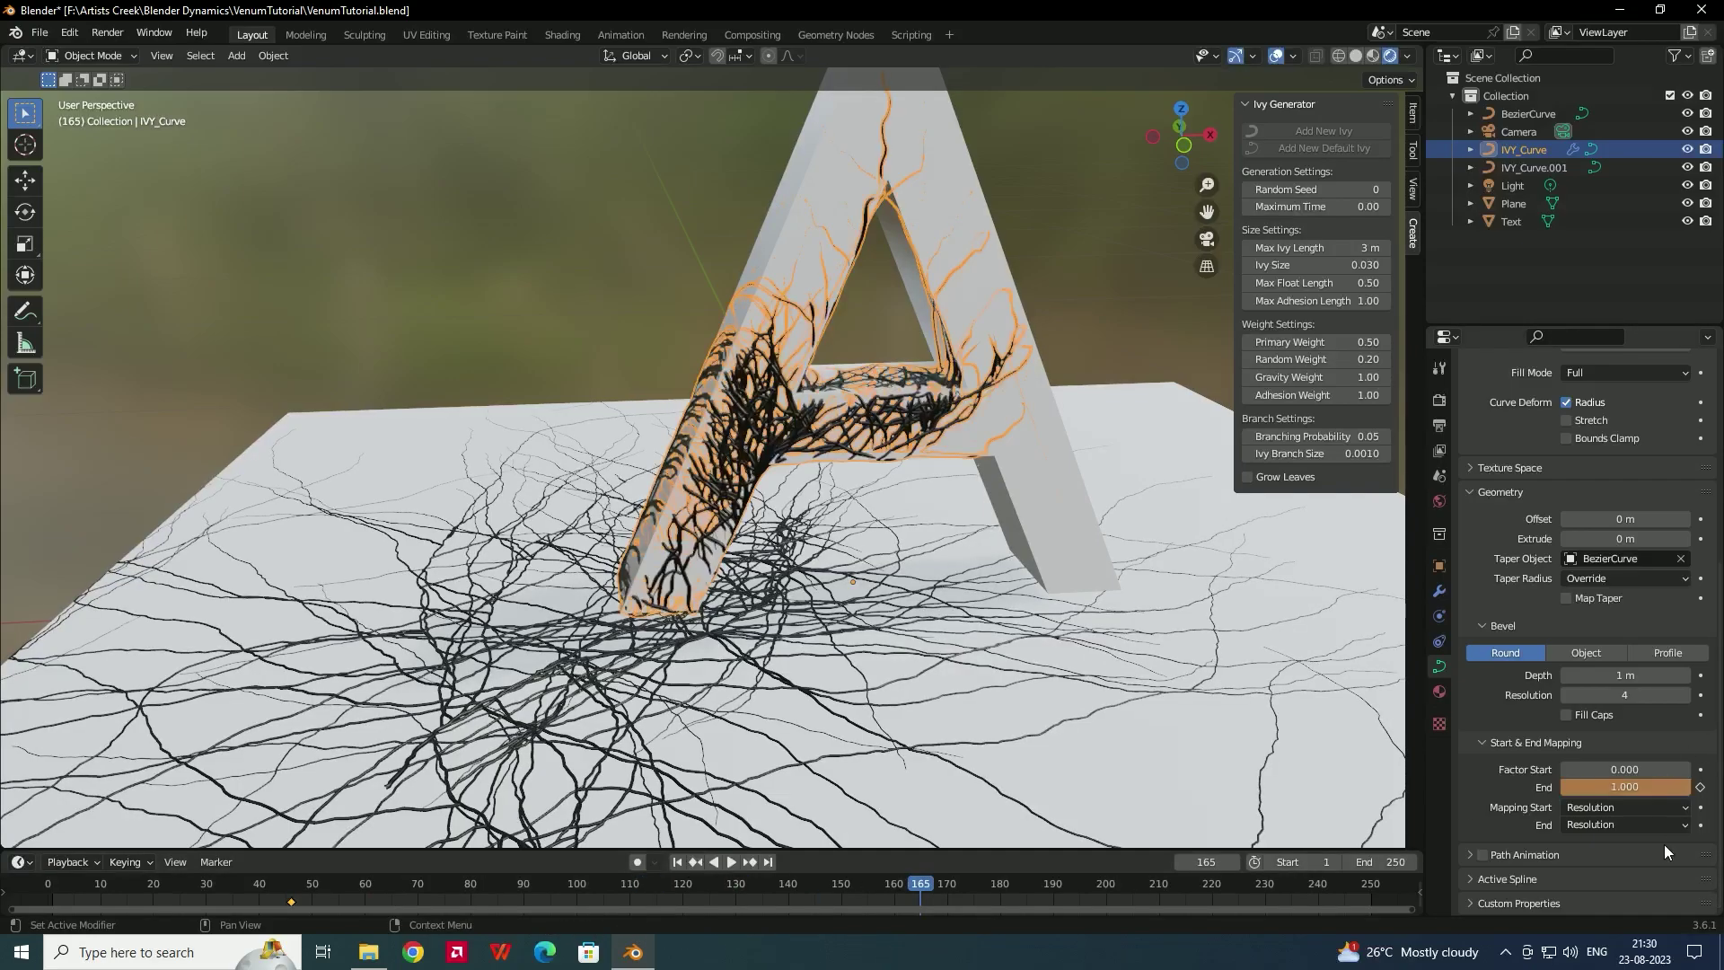
pyautogui.moveTo(918, 543); pyautogui.dragTo(898, 776, button='middle')
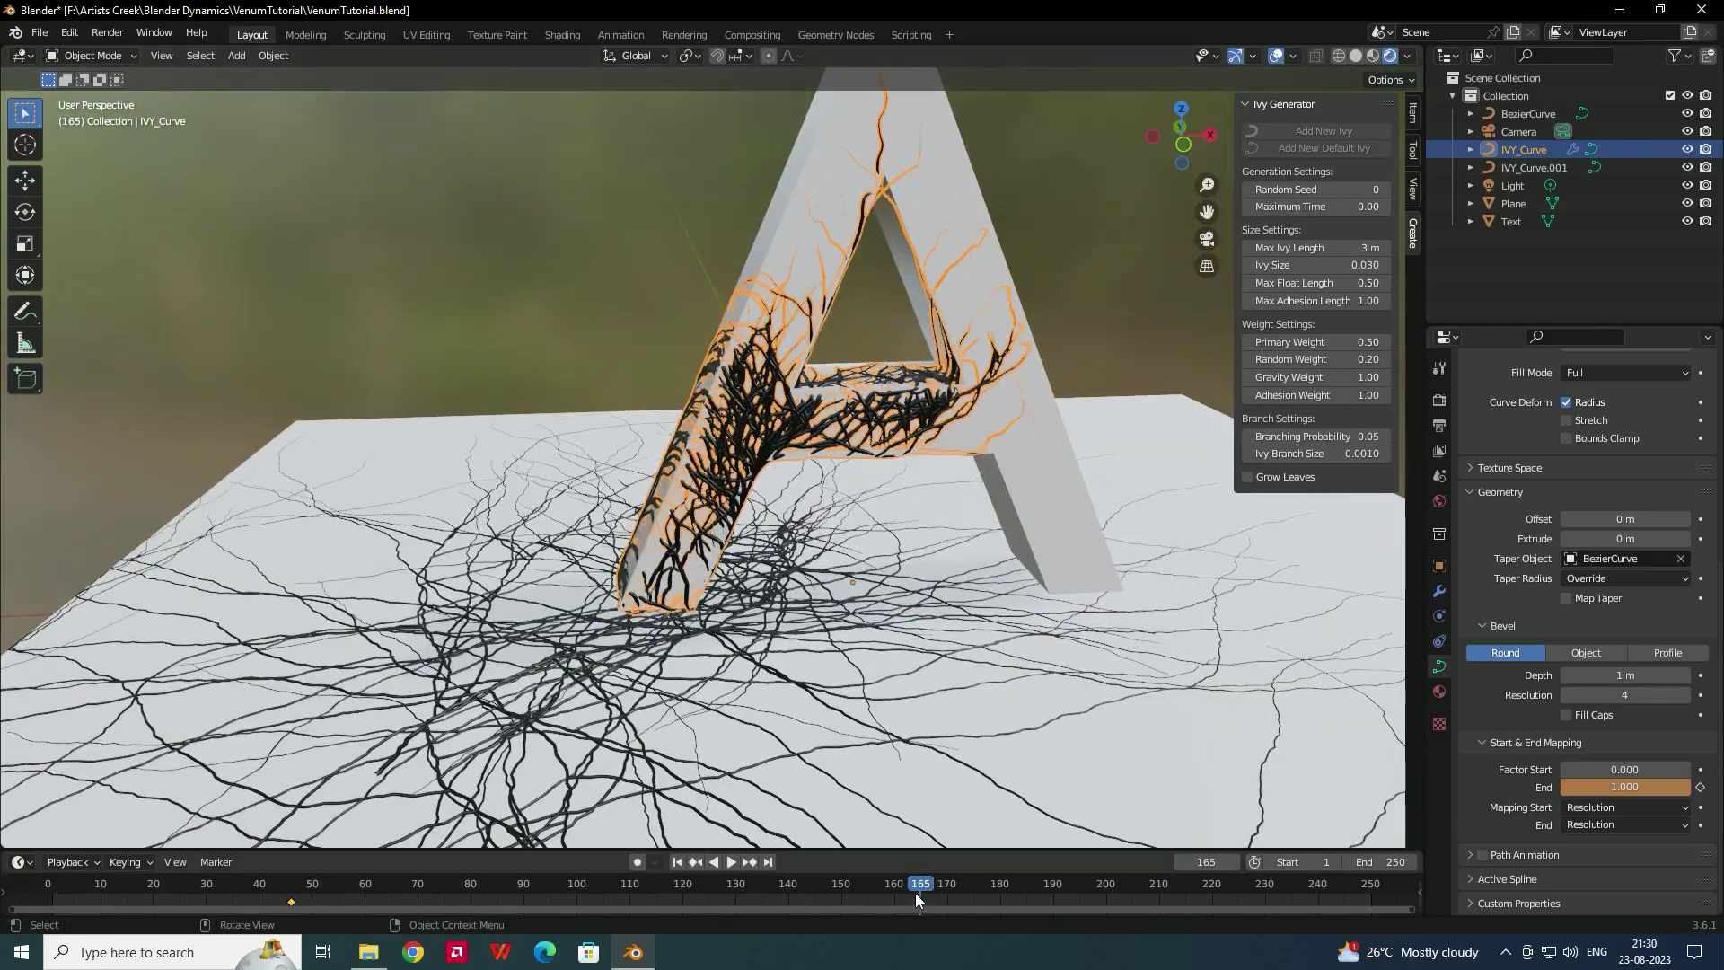
# - At frame 153, keyframe the End factor at 1.000, then scrub back to frame 55
pyautogui.hotkey('ctrl', 'shift', 'space')
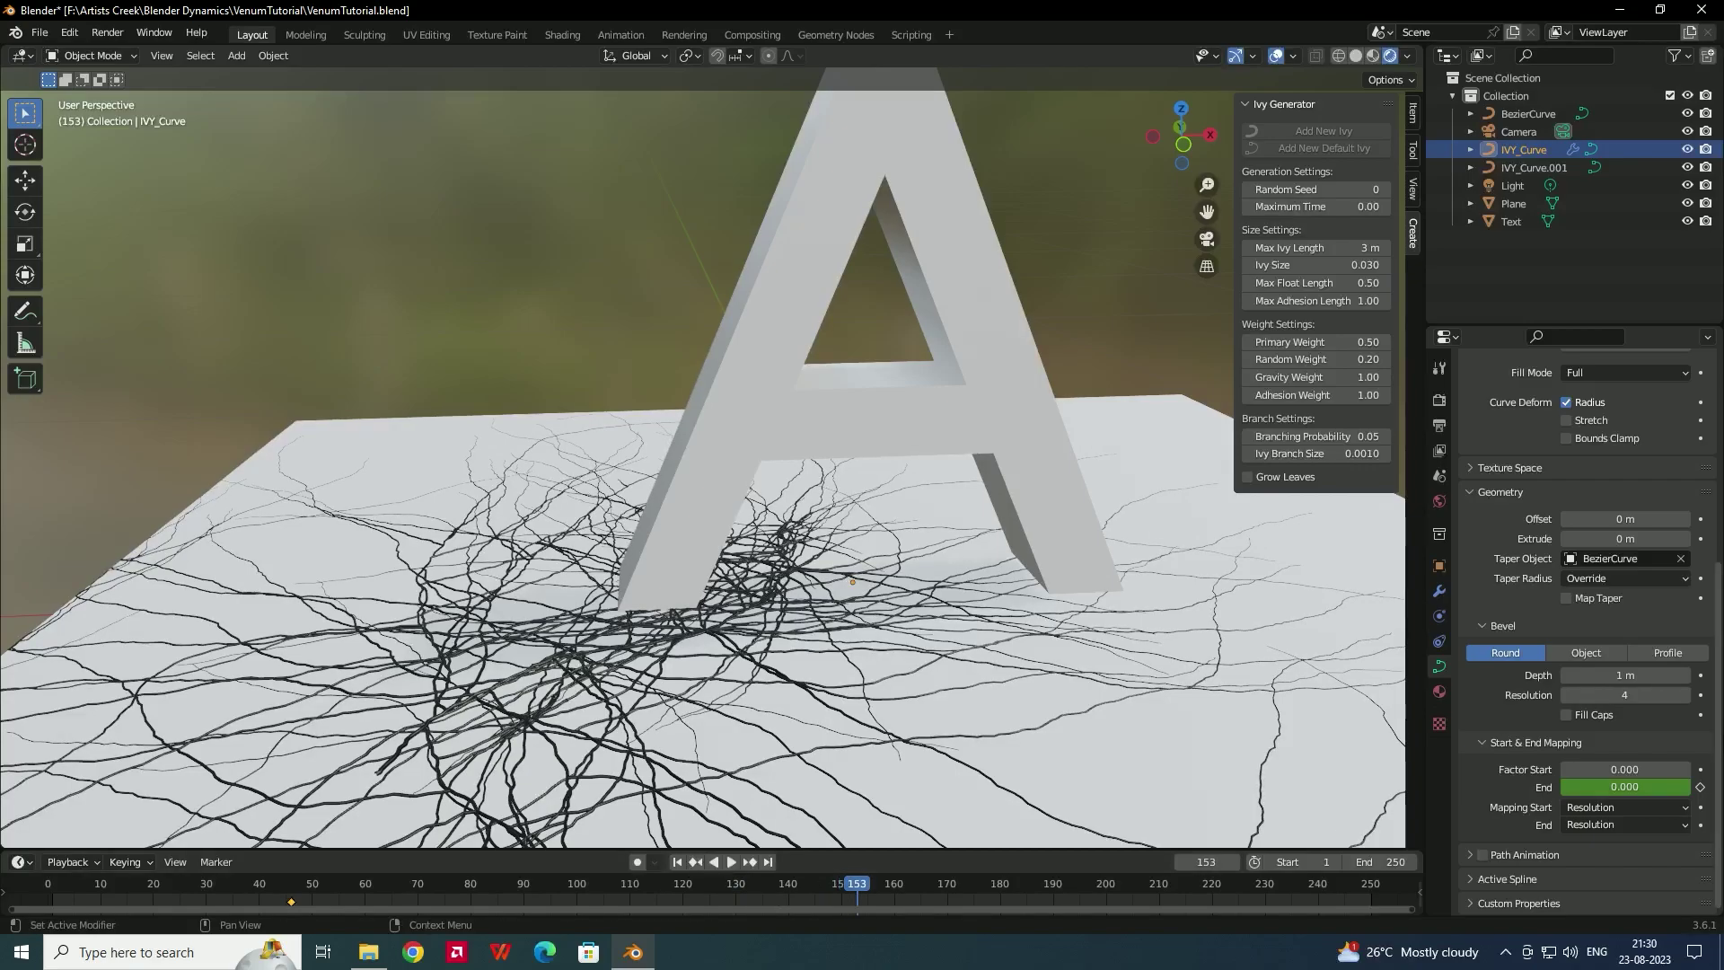
pyautogui.press('space')
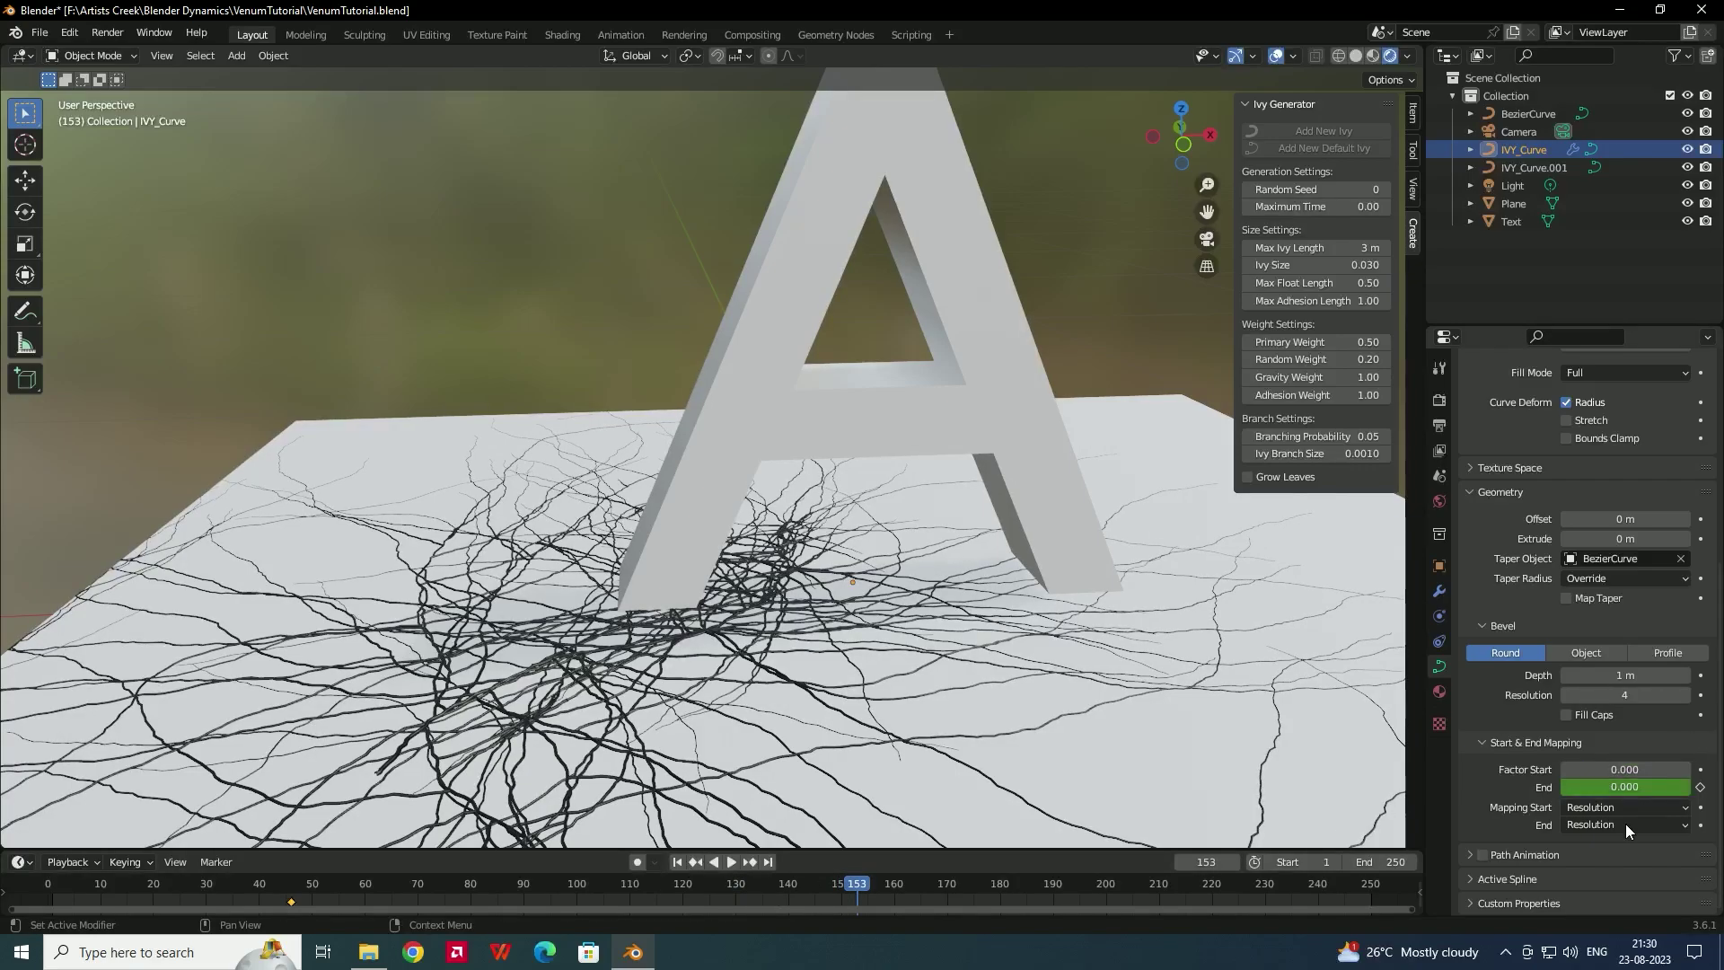
pyautogui.write('1')
pyautogui.press('Return')
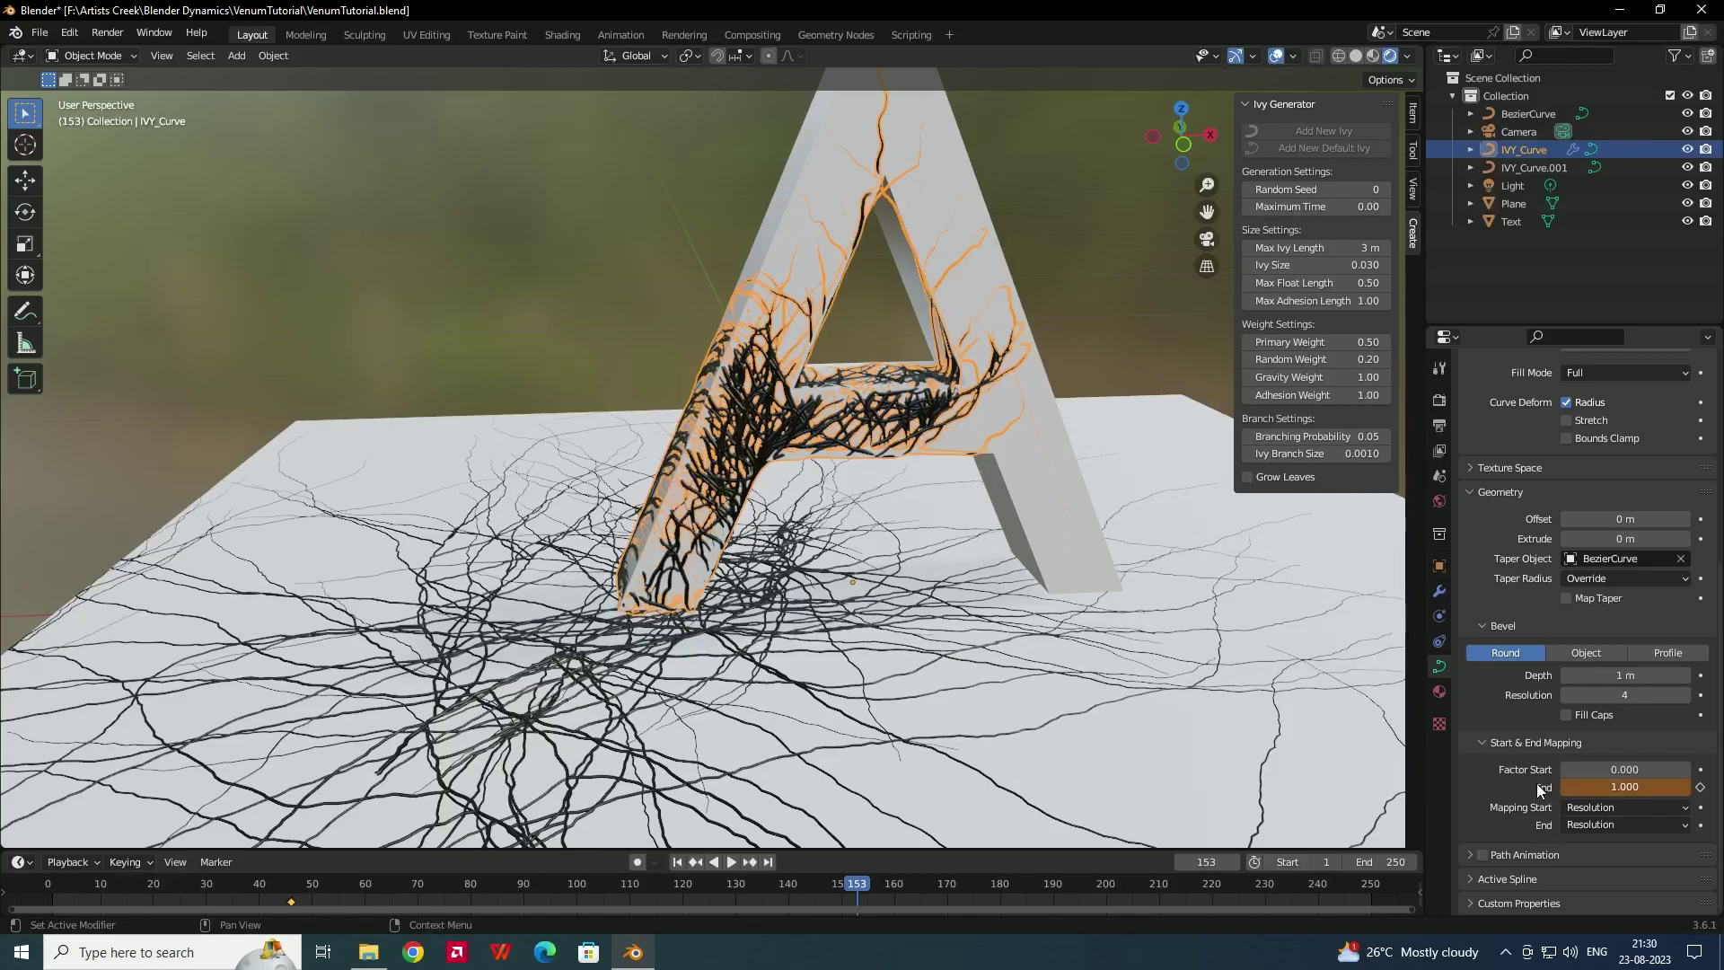
pyautogui.rightClick(1565, 781)
pyautogui.click(1523, 728)
pyautogui.moveTo(704, 913); pyautogui.dragTo(341, 918)
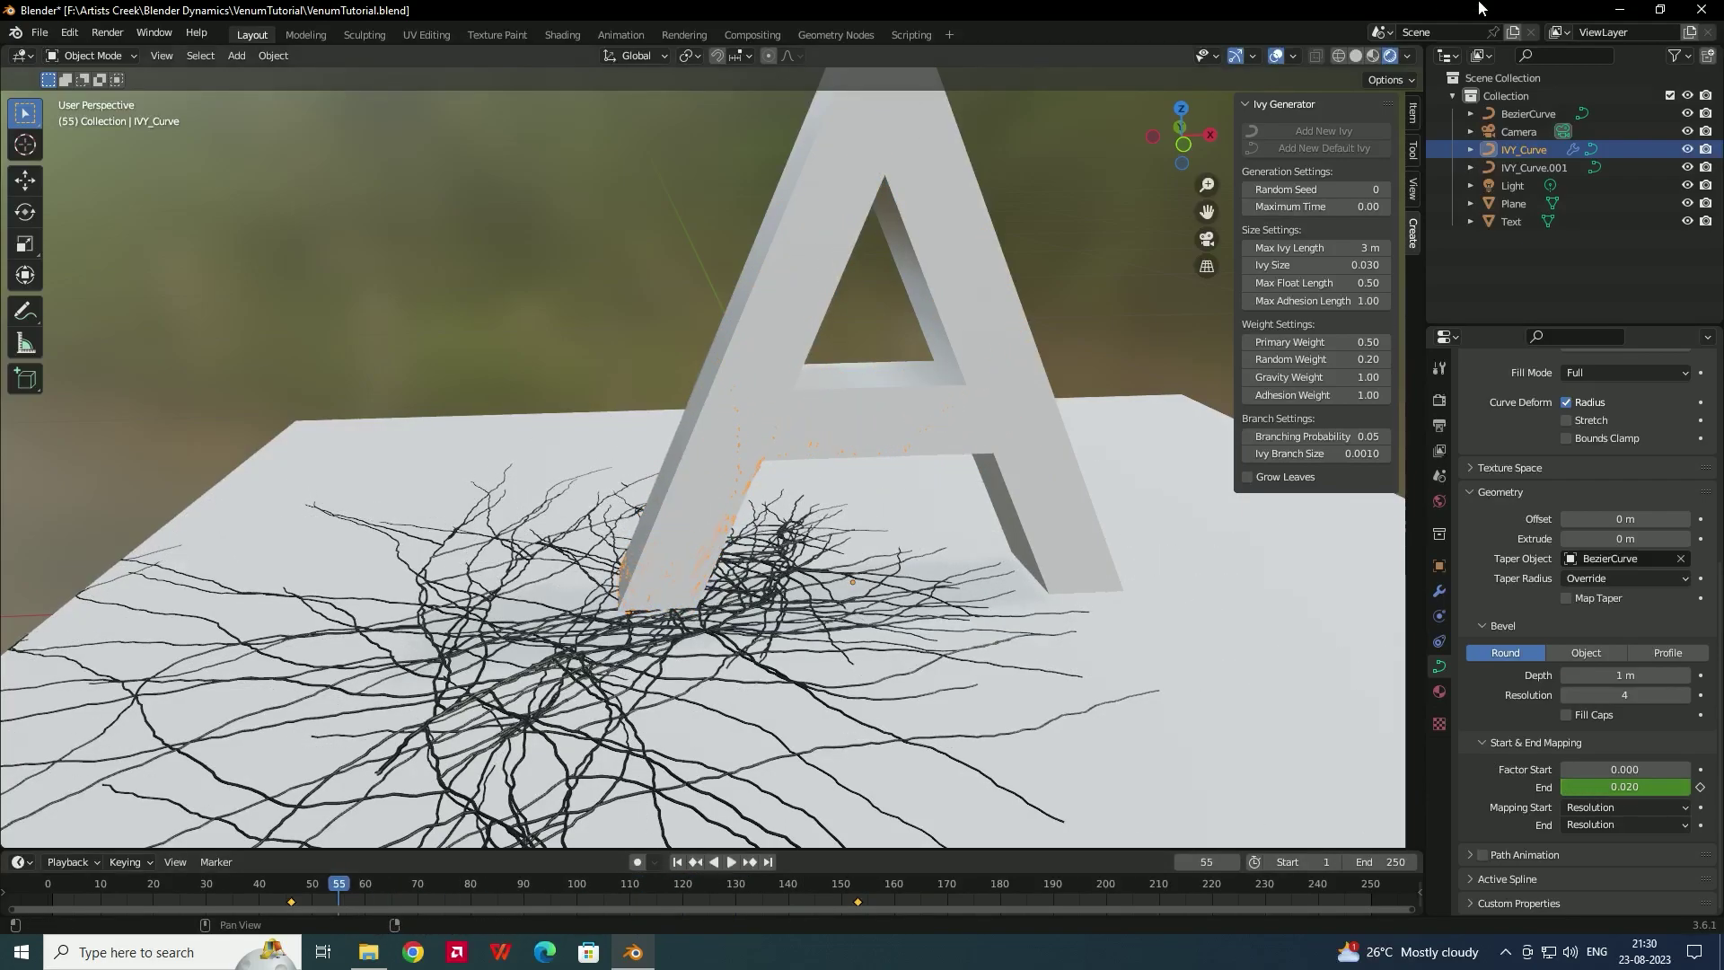
# - Switch to Solid shading and play the ivy growth from frame 1, pausing at frame 139
pyautogui.click(1357, 55)
pyautogui.moveTo(1195, 293); pyautogui.dragTo(1012, 369, button='middle')
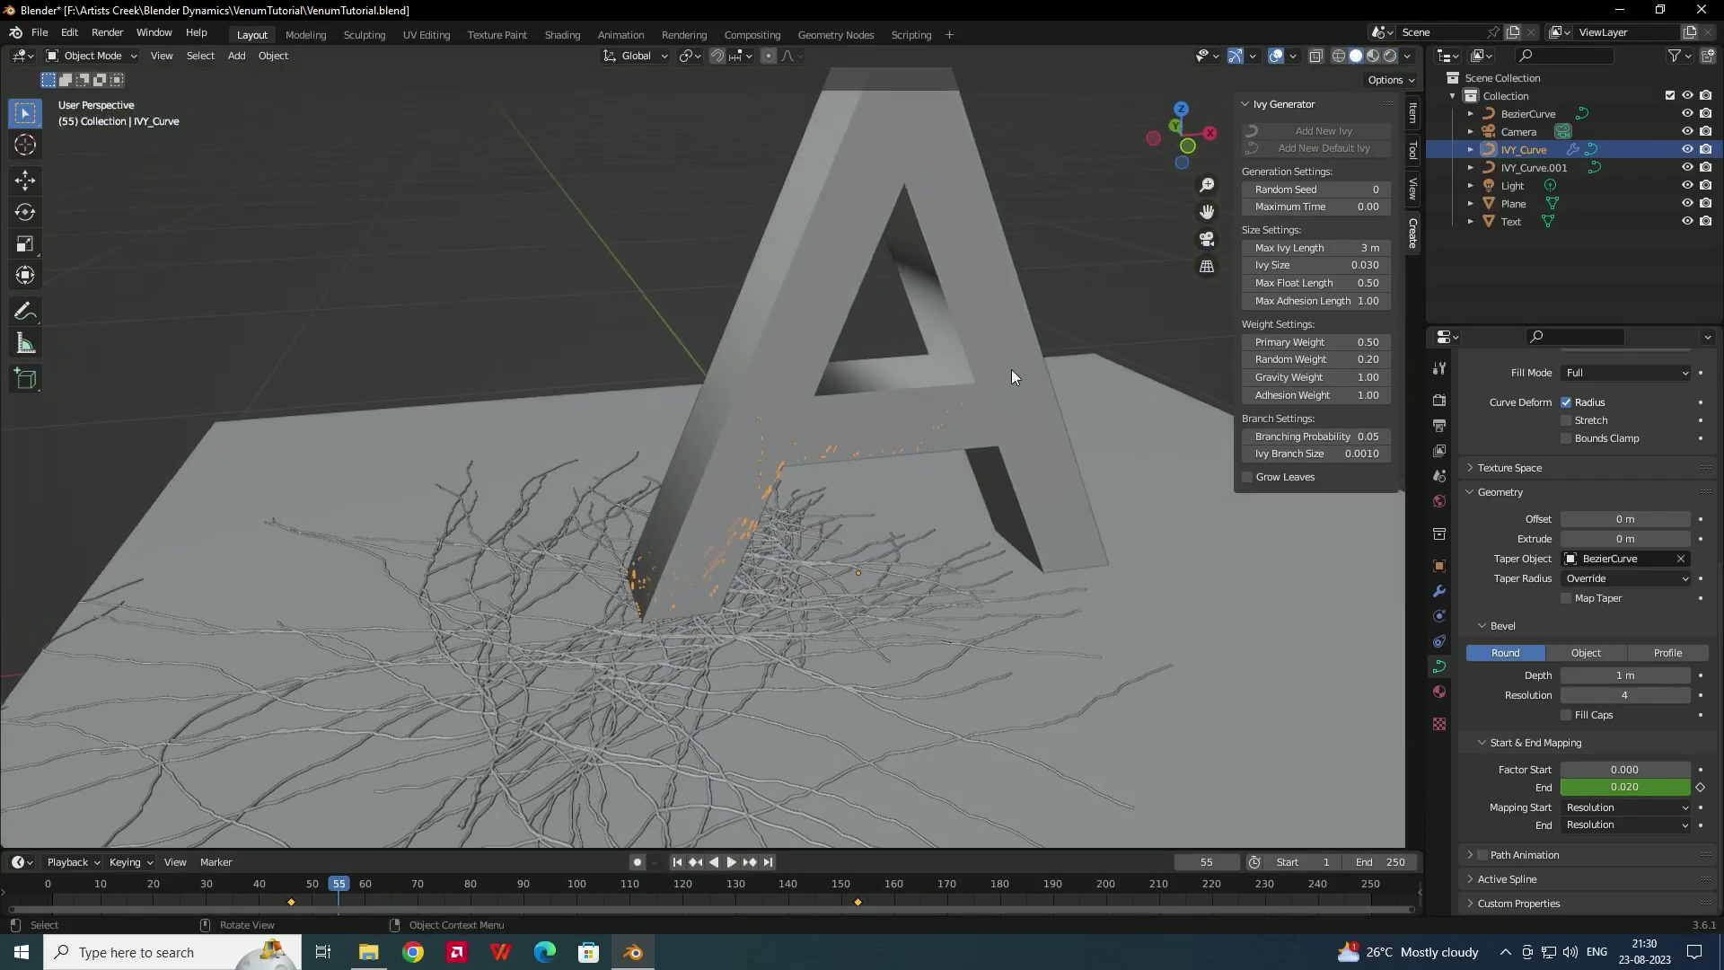
pyautogui.click(678, 863)
pyautogui.click(730, 862)
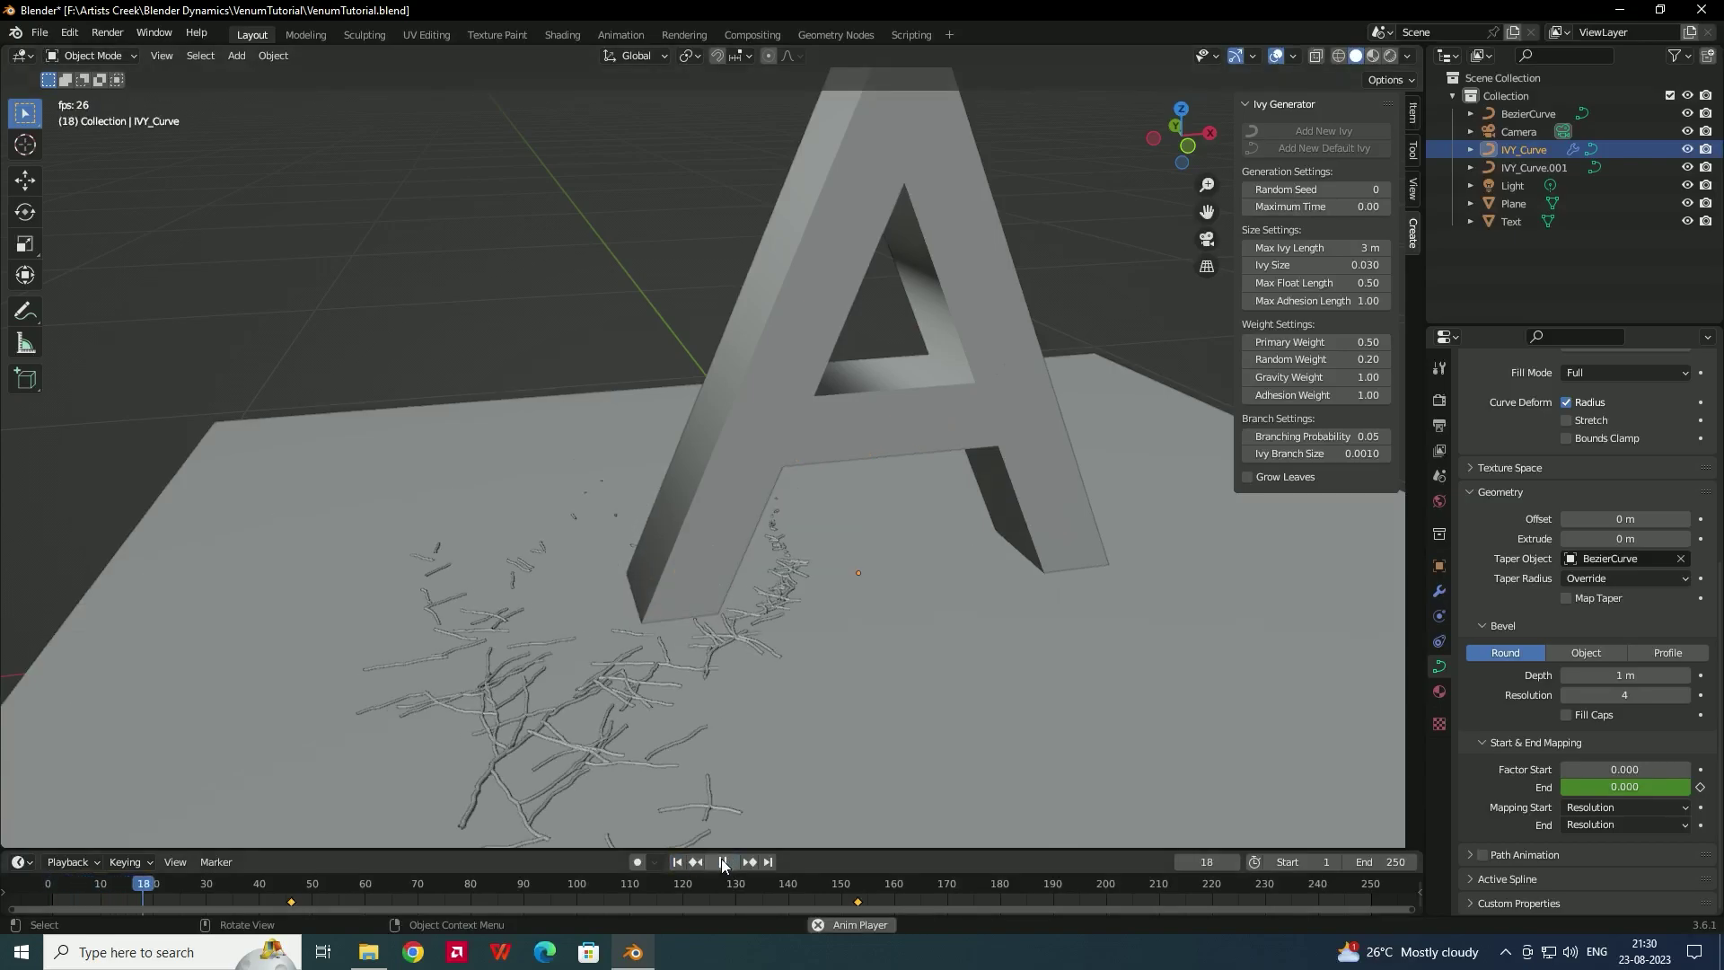
pyautogui.click(1096, 286)
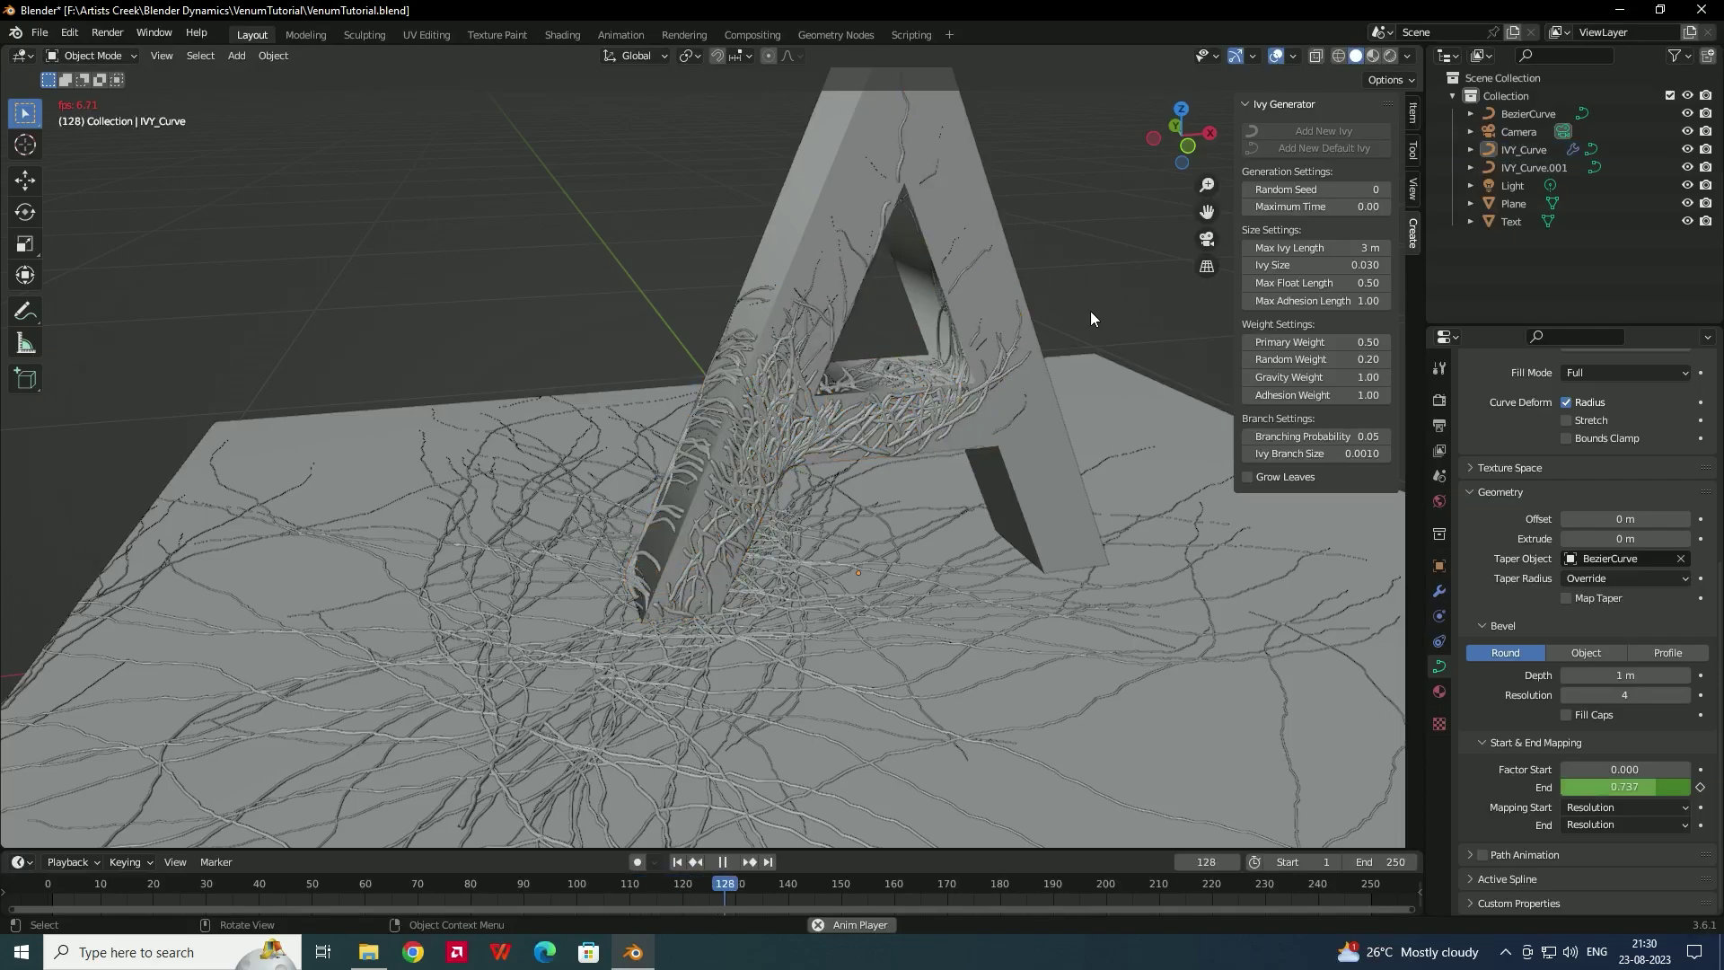
pyautogui.click(722, 866)
# - Inspect the ivy around frame 76 and turn on Fill Caps for the ivy curve's bevel
pyautogui.click(867, 617)
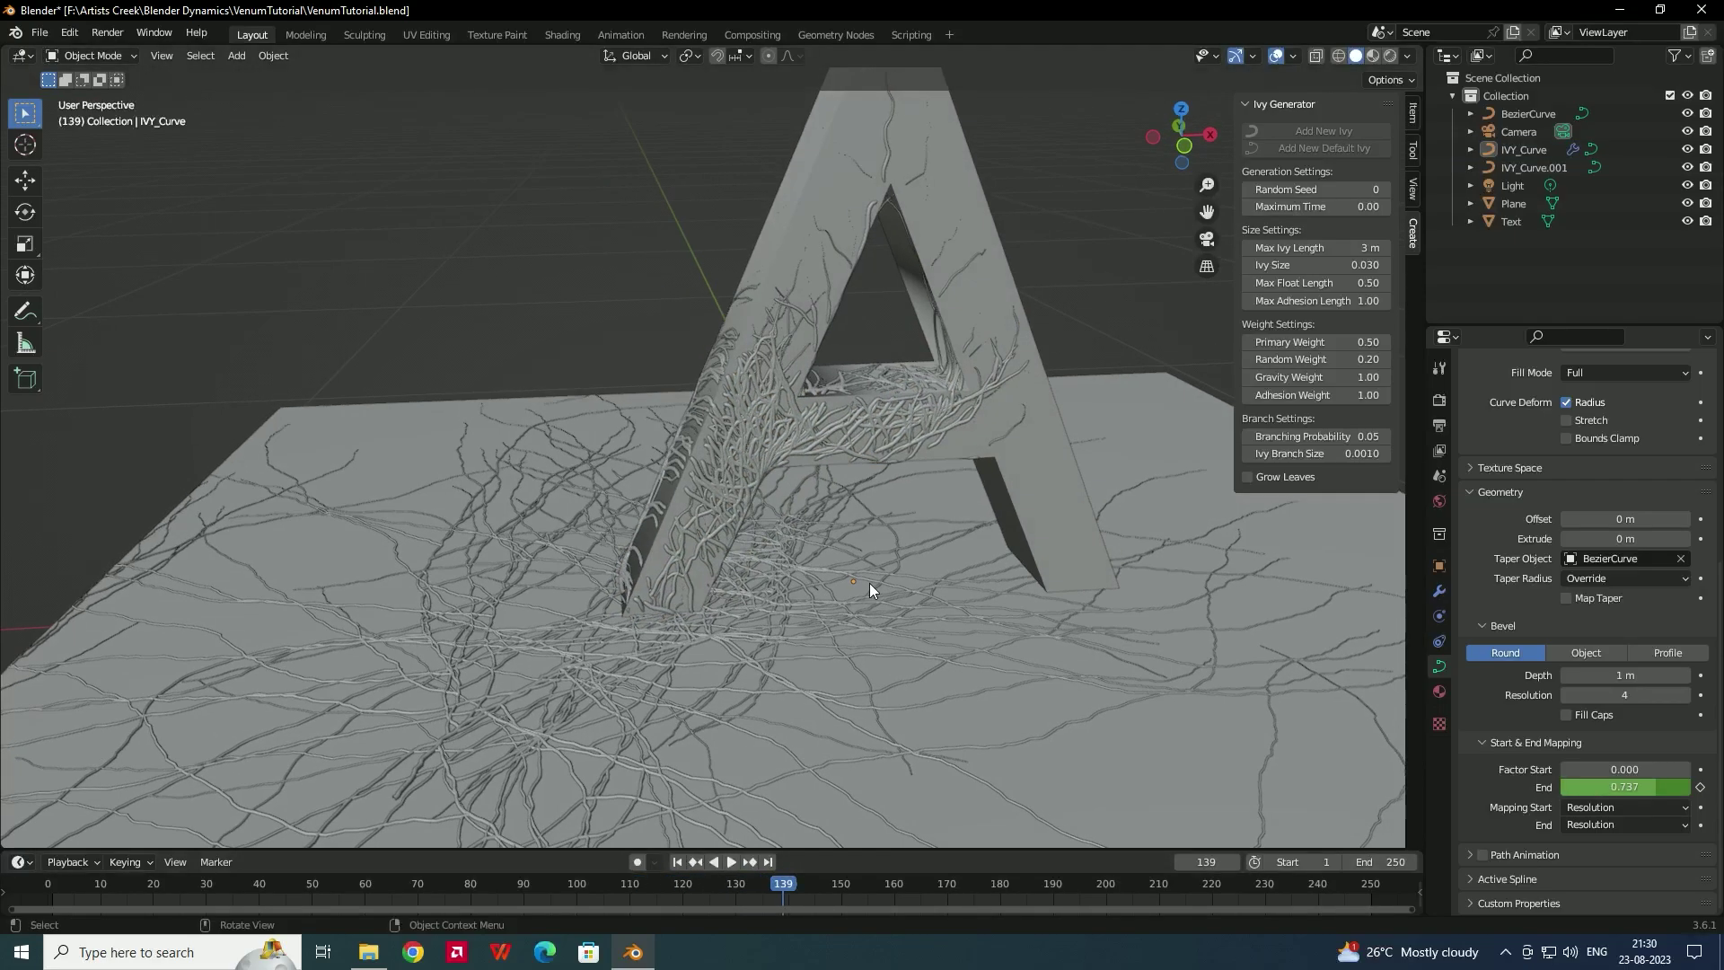
pyautogui.scroll(5, 907, 429)
pyautogui.scroll(1, 1591, 747)
pyautogui.moveTo(794, 613); pyautogui.dragTo(984, 376, button='middle')
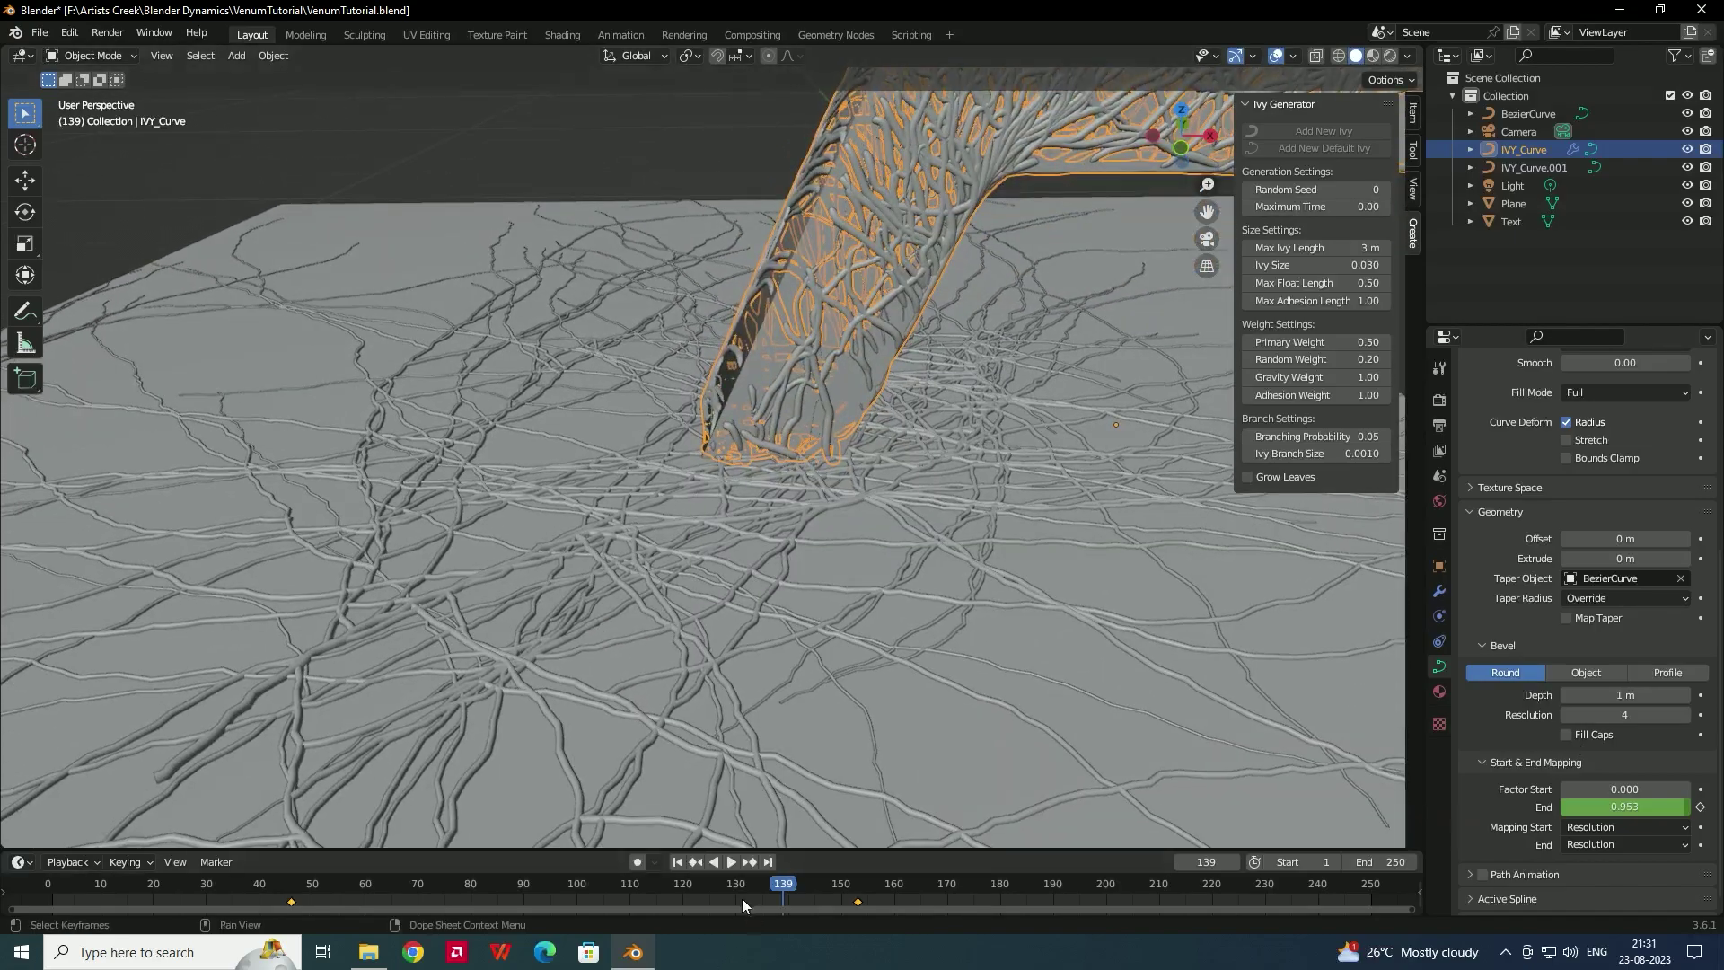
pyautogui.moveTo(633, 894); pyautogui.dragTo(449, 893)
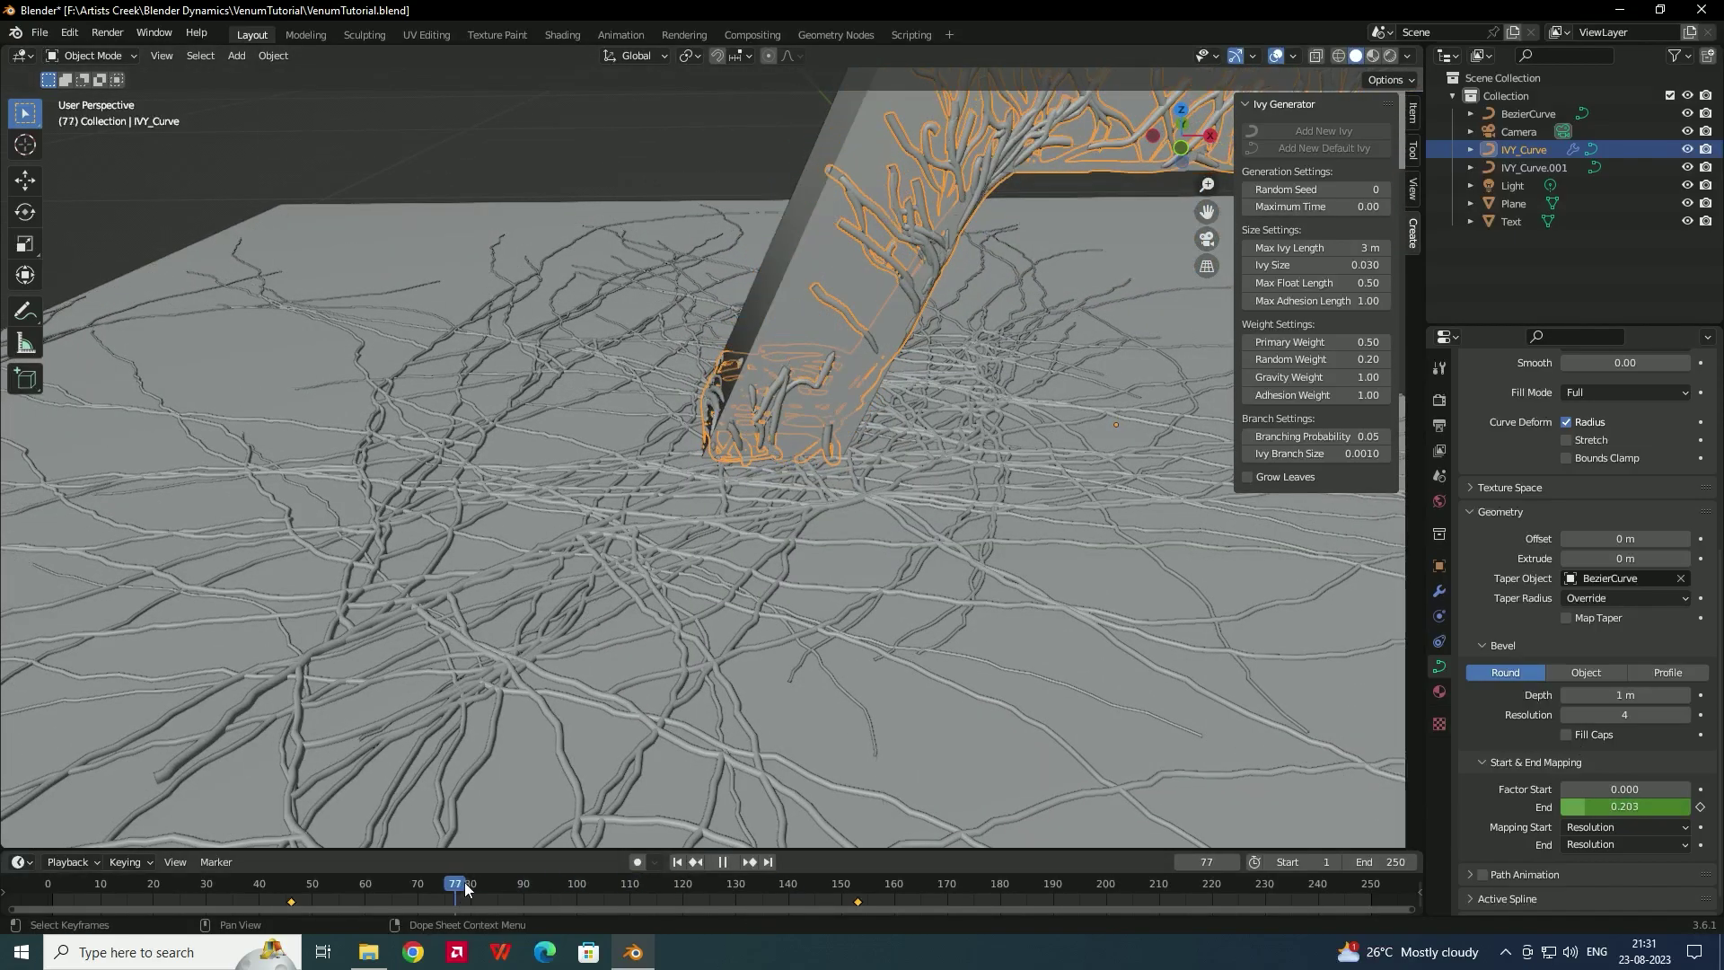
pyautogui.moveTo(557, 755); pyautogui.dragTo(579, 620, button='middle')
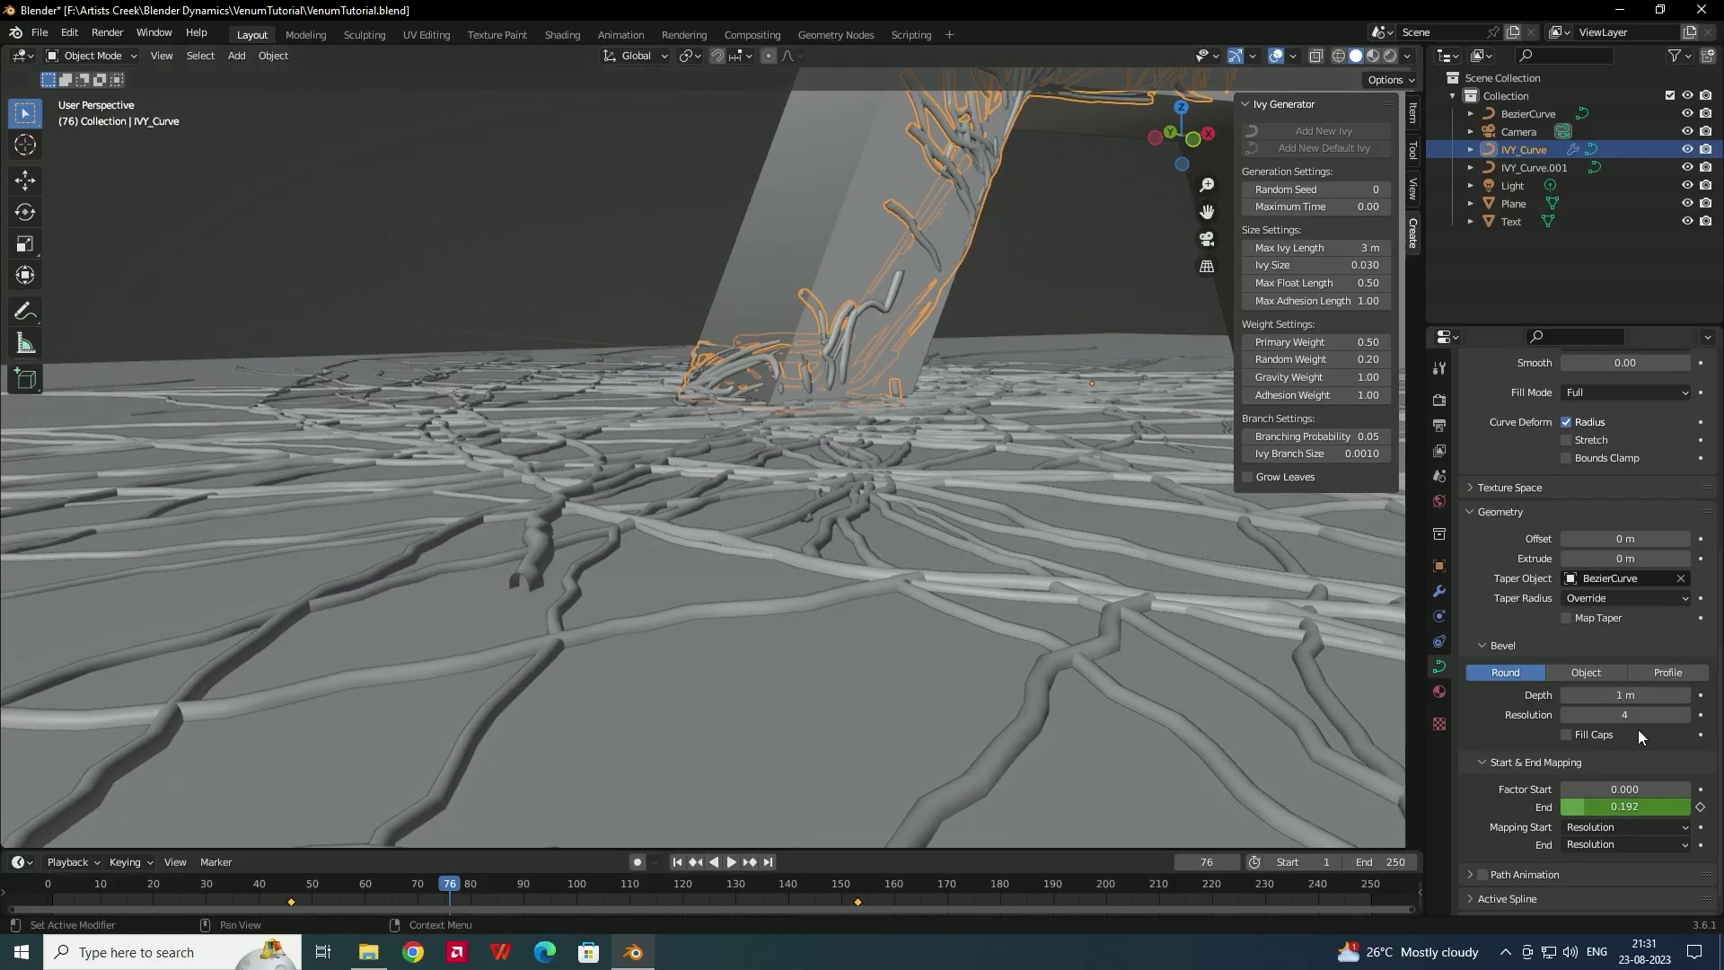
pyautogui.click(1567, 734)
pyautogui.click(701, 537)
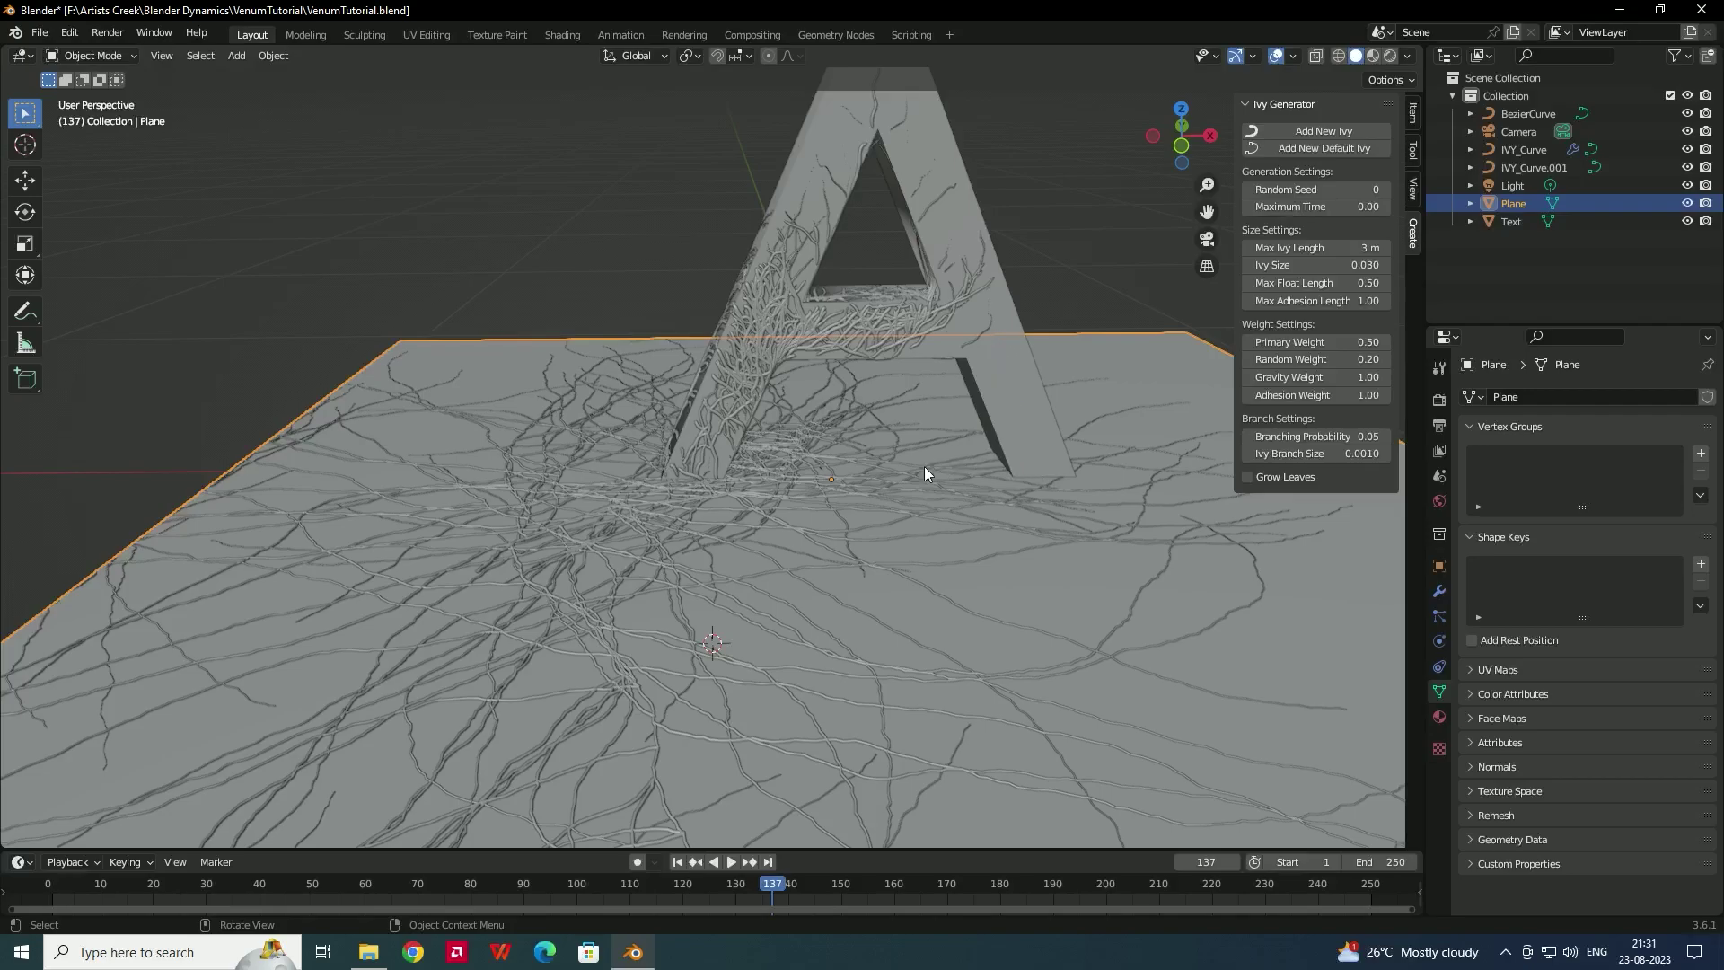
# - Place the 3D cursor at the foot of the A's right leg and grow IVY_Curve.002 over the Text object
pyautogui.click(25, 144)
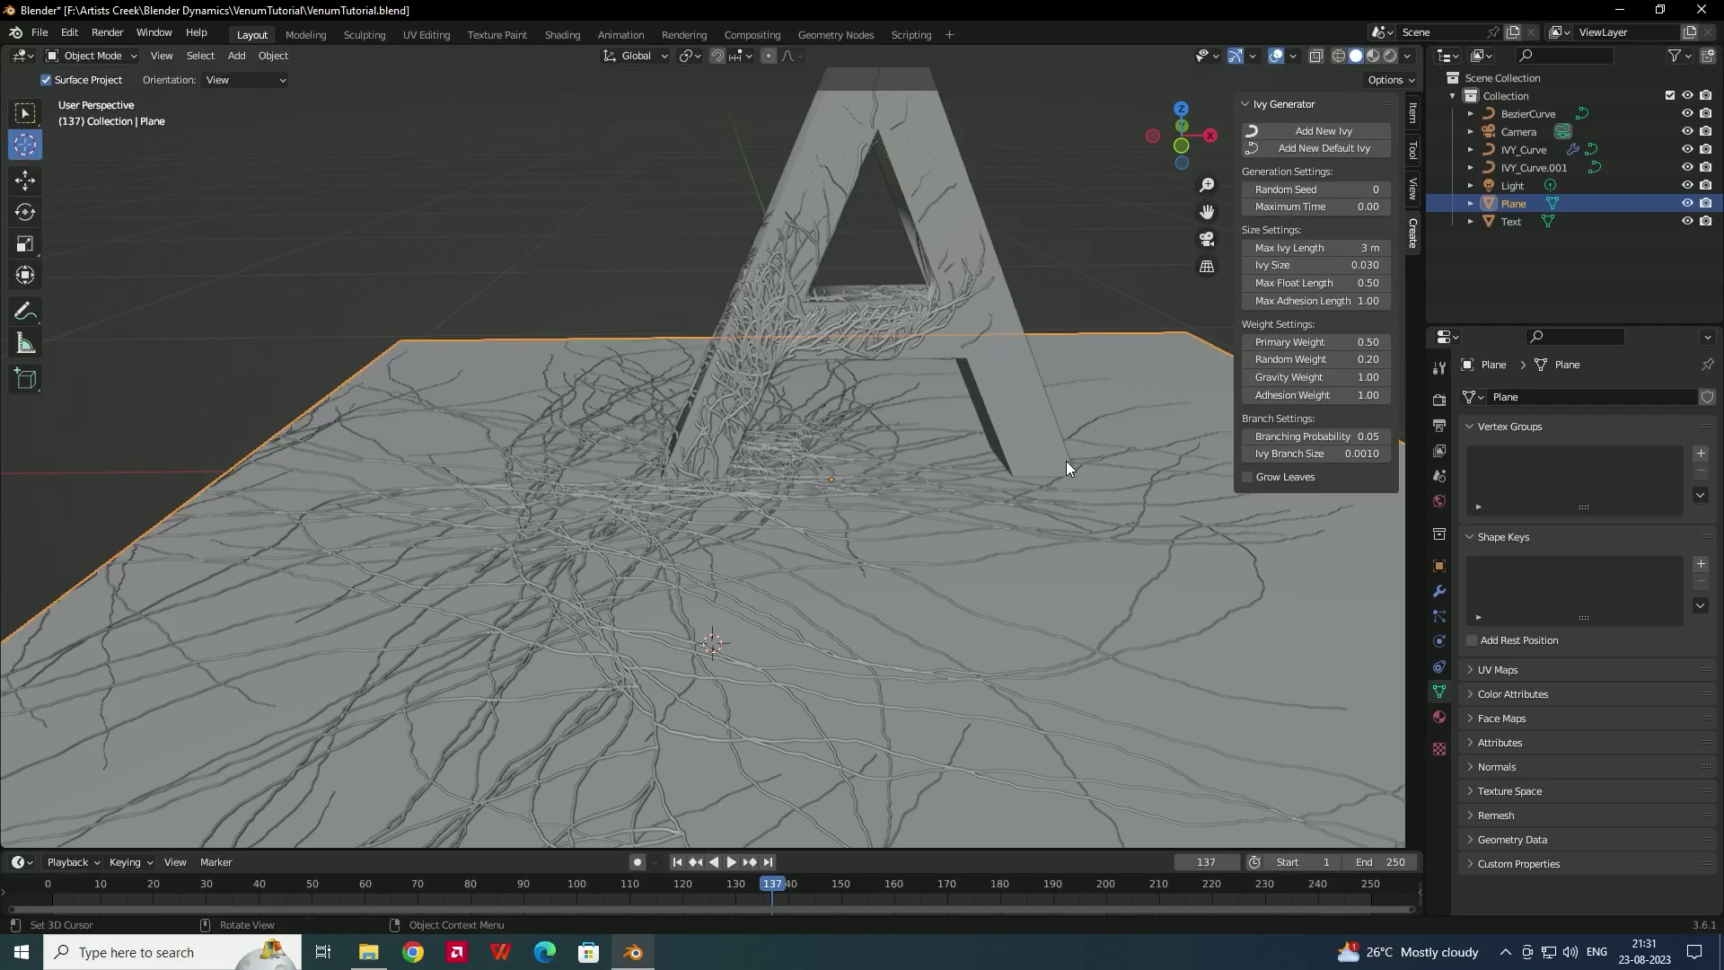
pyautogui.moveTo(1102, 438); pyautogui.dragTo(1073, 388, button='middle')
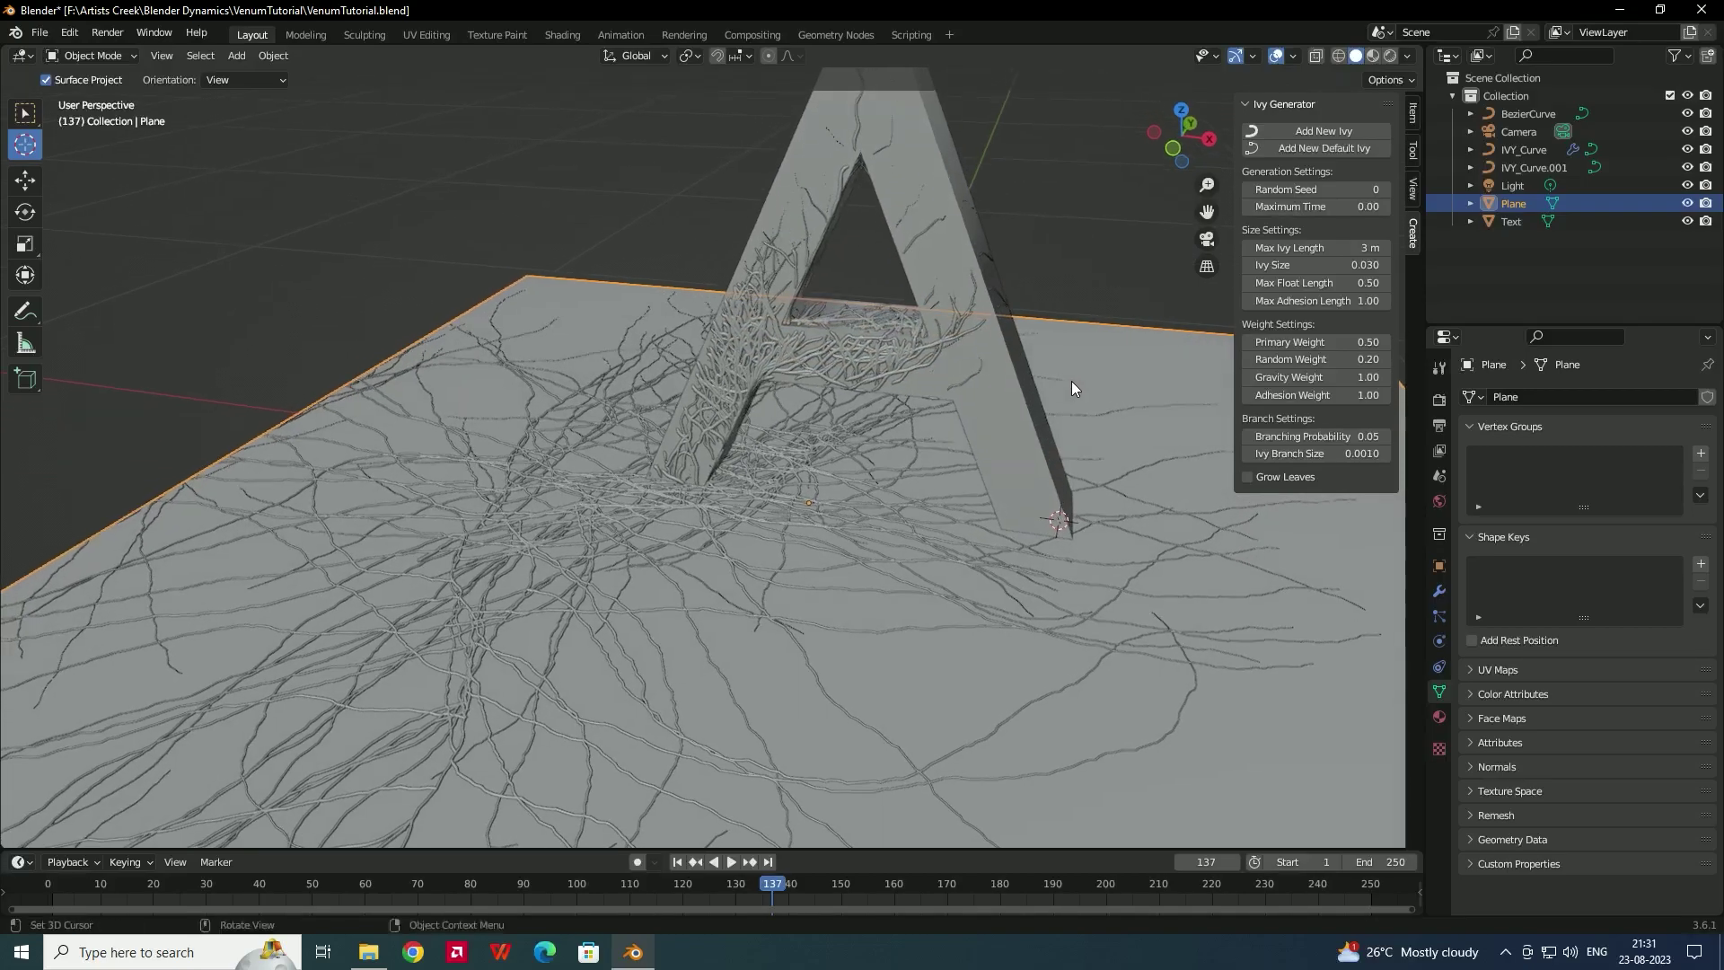
pyautogui.click(1018, 439)
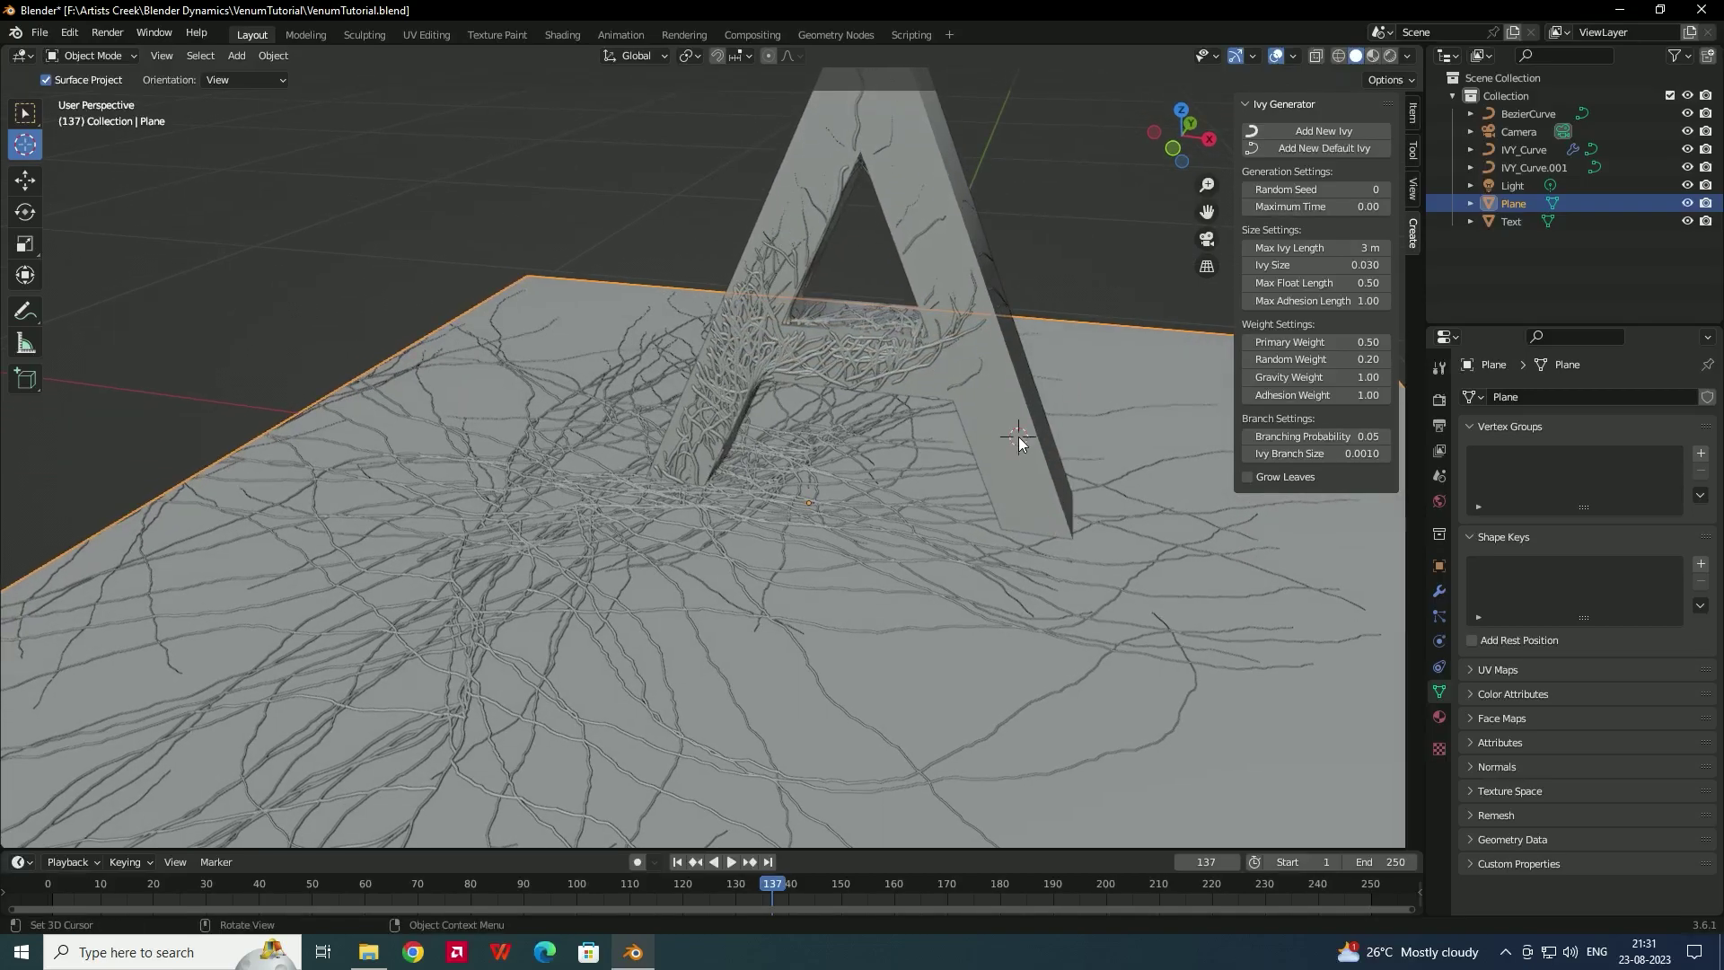
pyautogui.click(1070, 521)
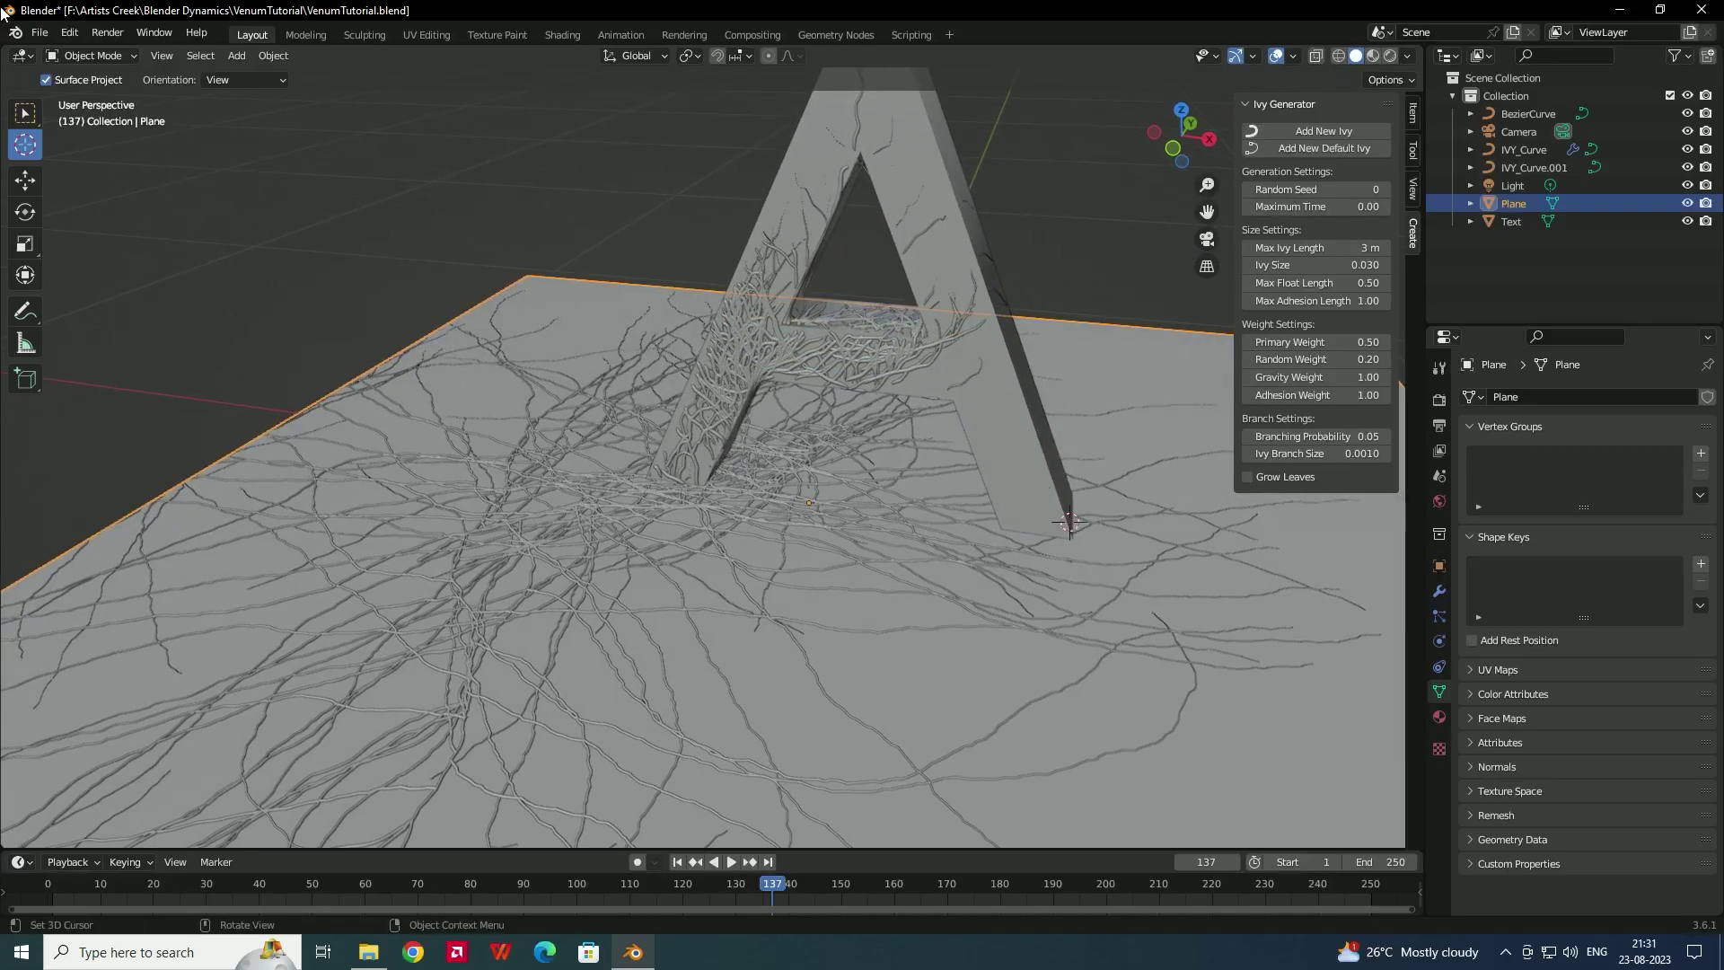
pyautogui.click(25, 112)
pyautogui.click(1026, 418)
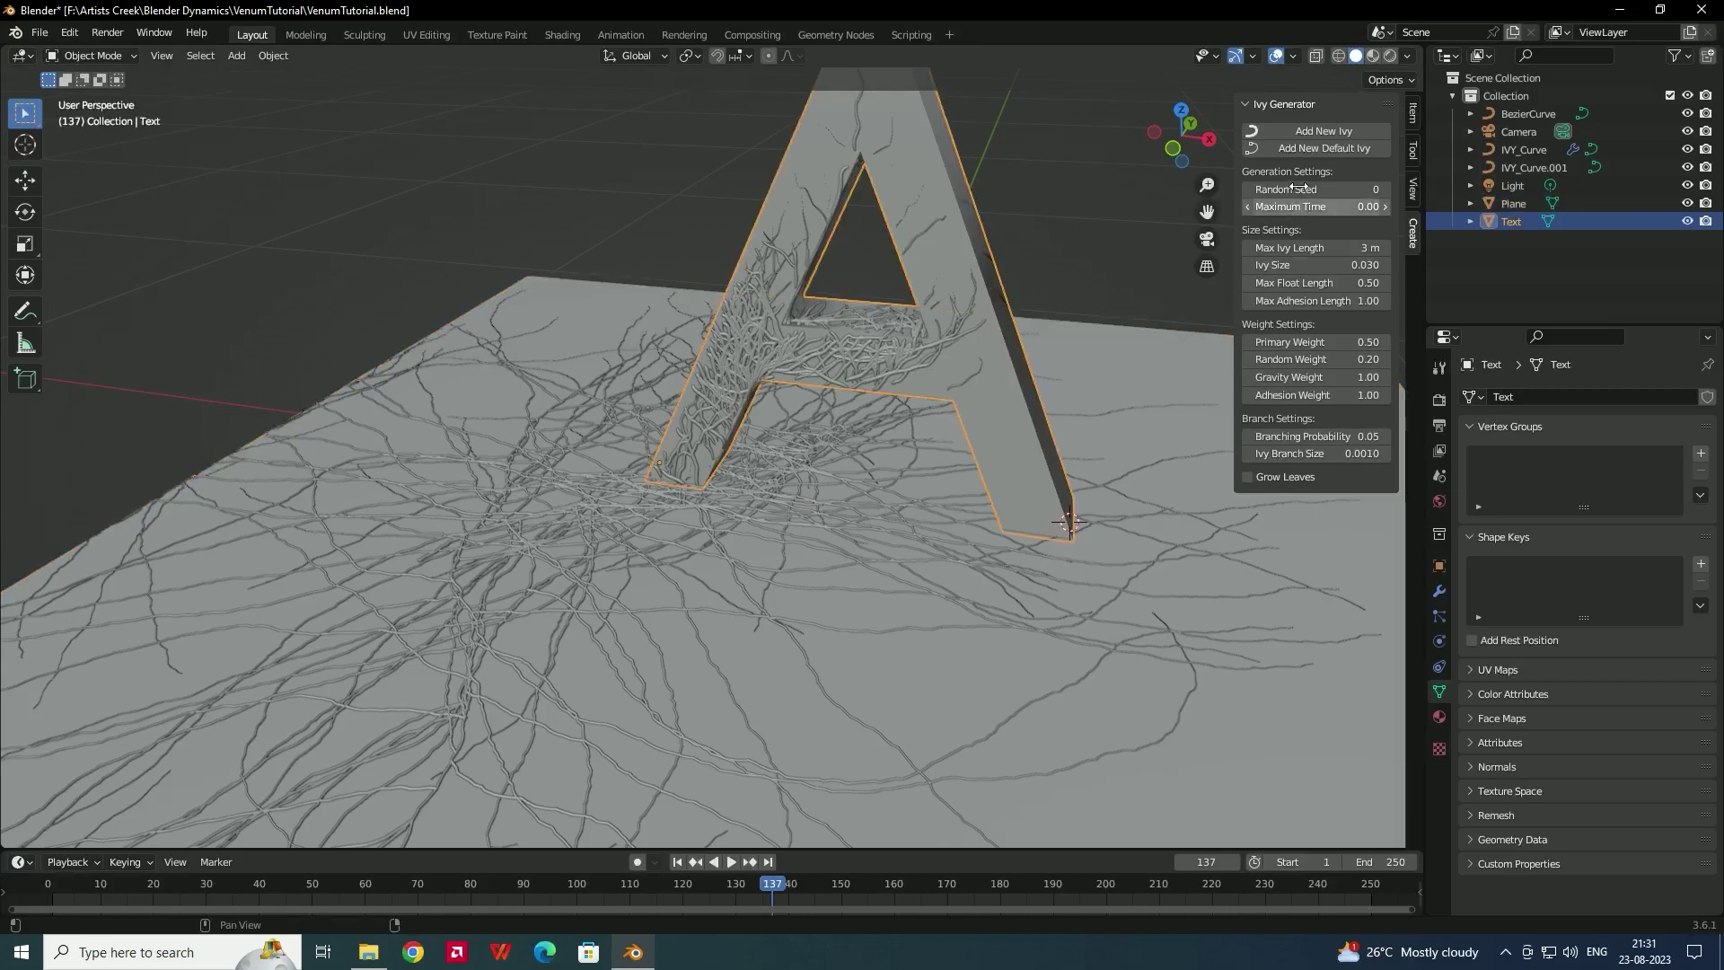
pyautogui.click(1313, 132)
pyautogui.moveTo(1134, 360); pyautogui.dragTo(1103, 369, button='middle')
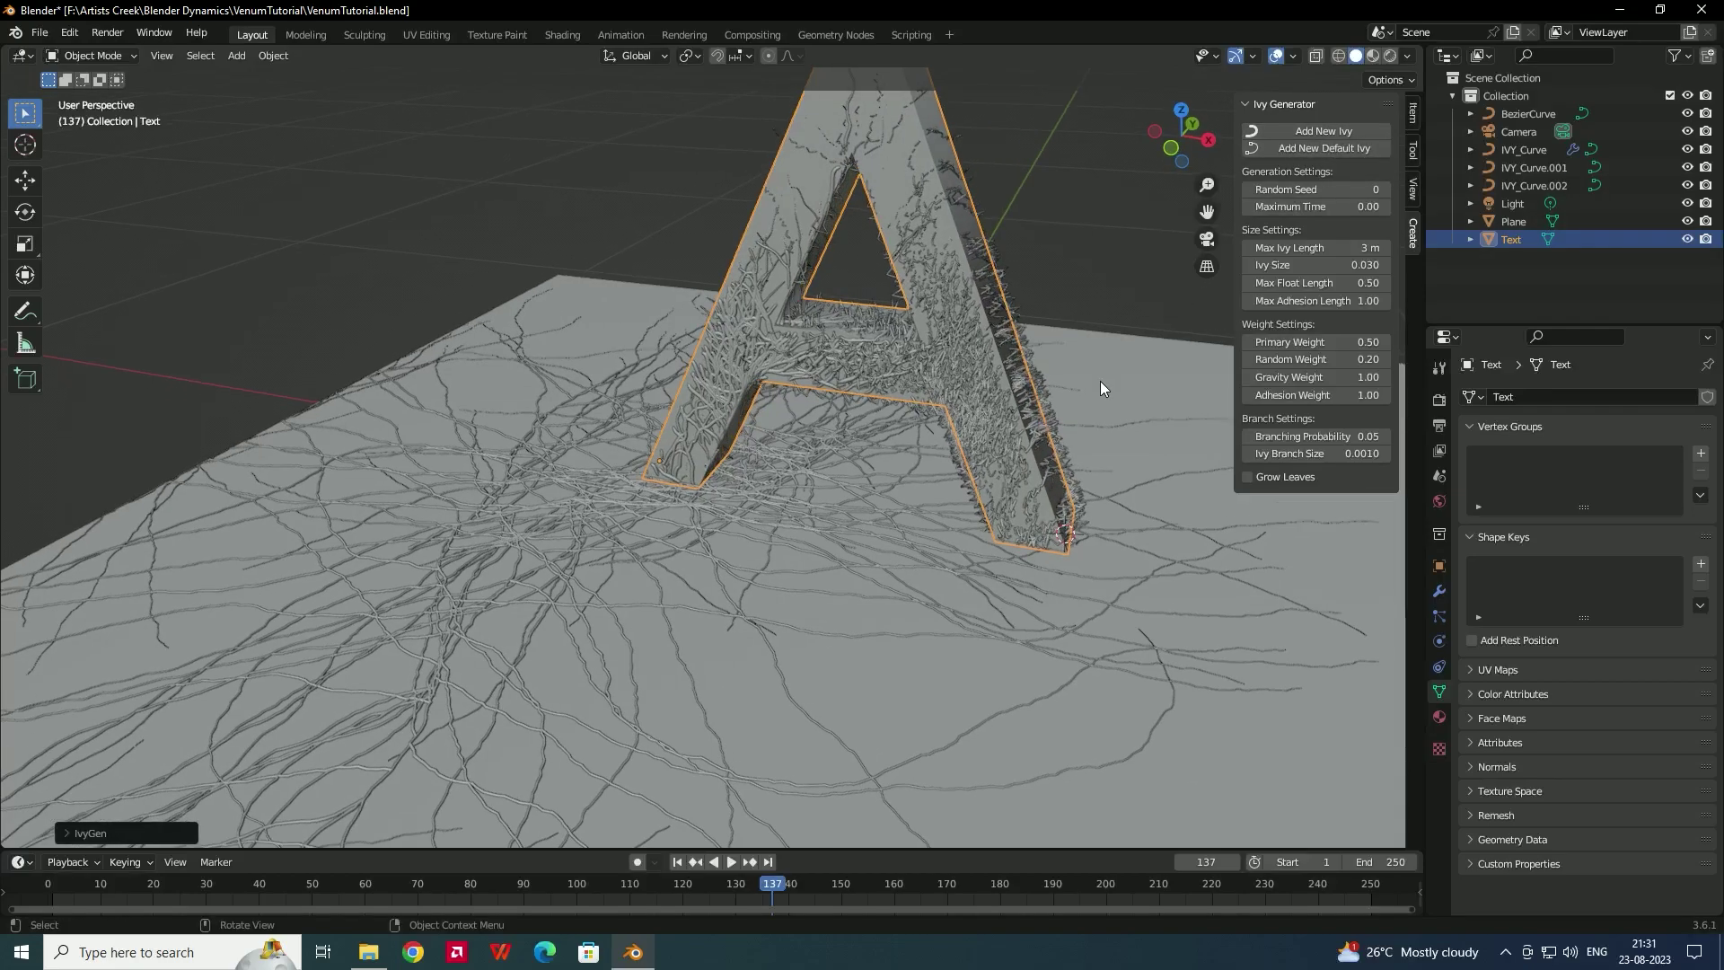
# - Add a Shrinkwrap modifier targeting Text to IVY_Curve.002 and apply it
pyautogui.click(1043, 386)
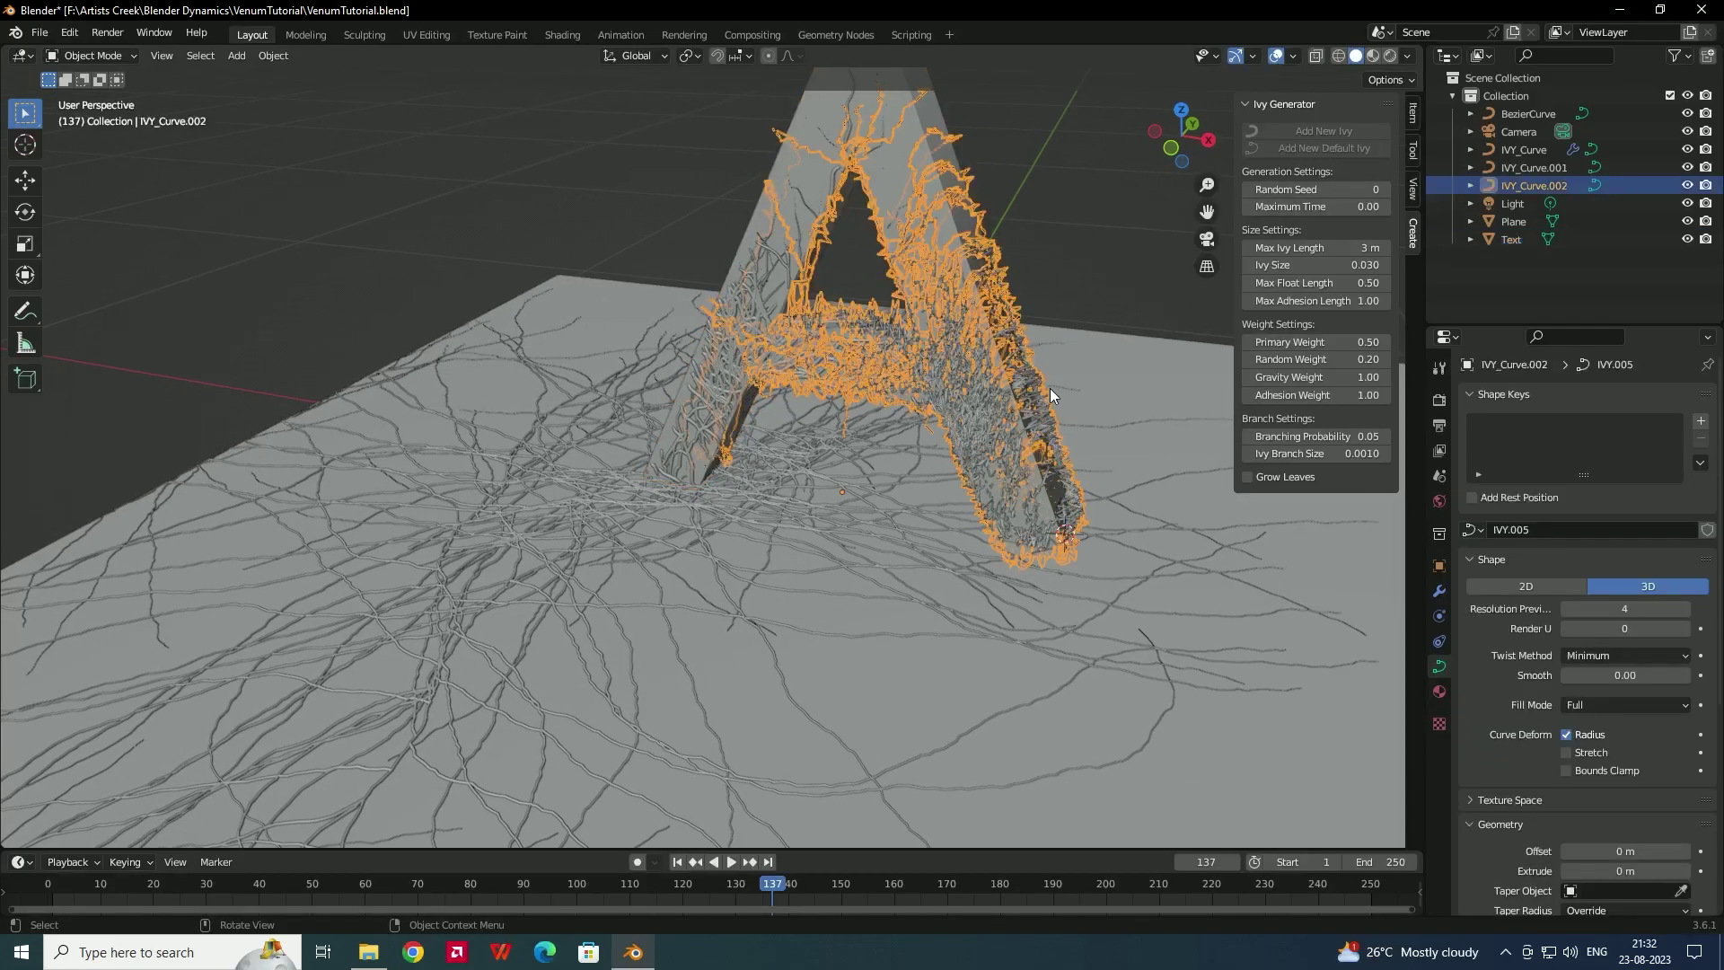
pyautogui.click(1441, 589)
pyautogui.click(1560, 395)
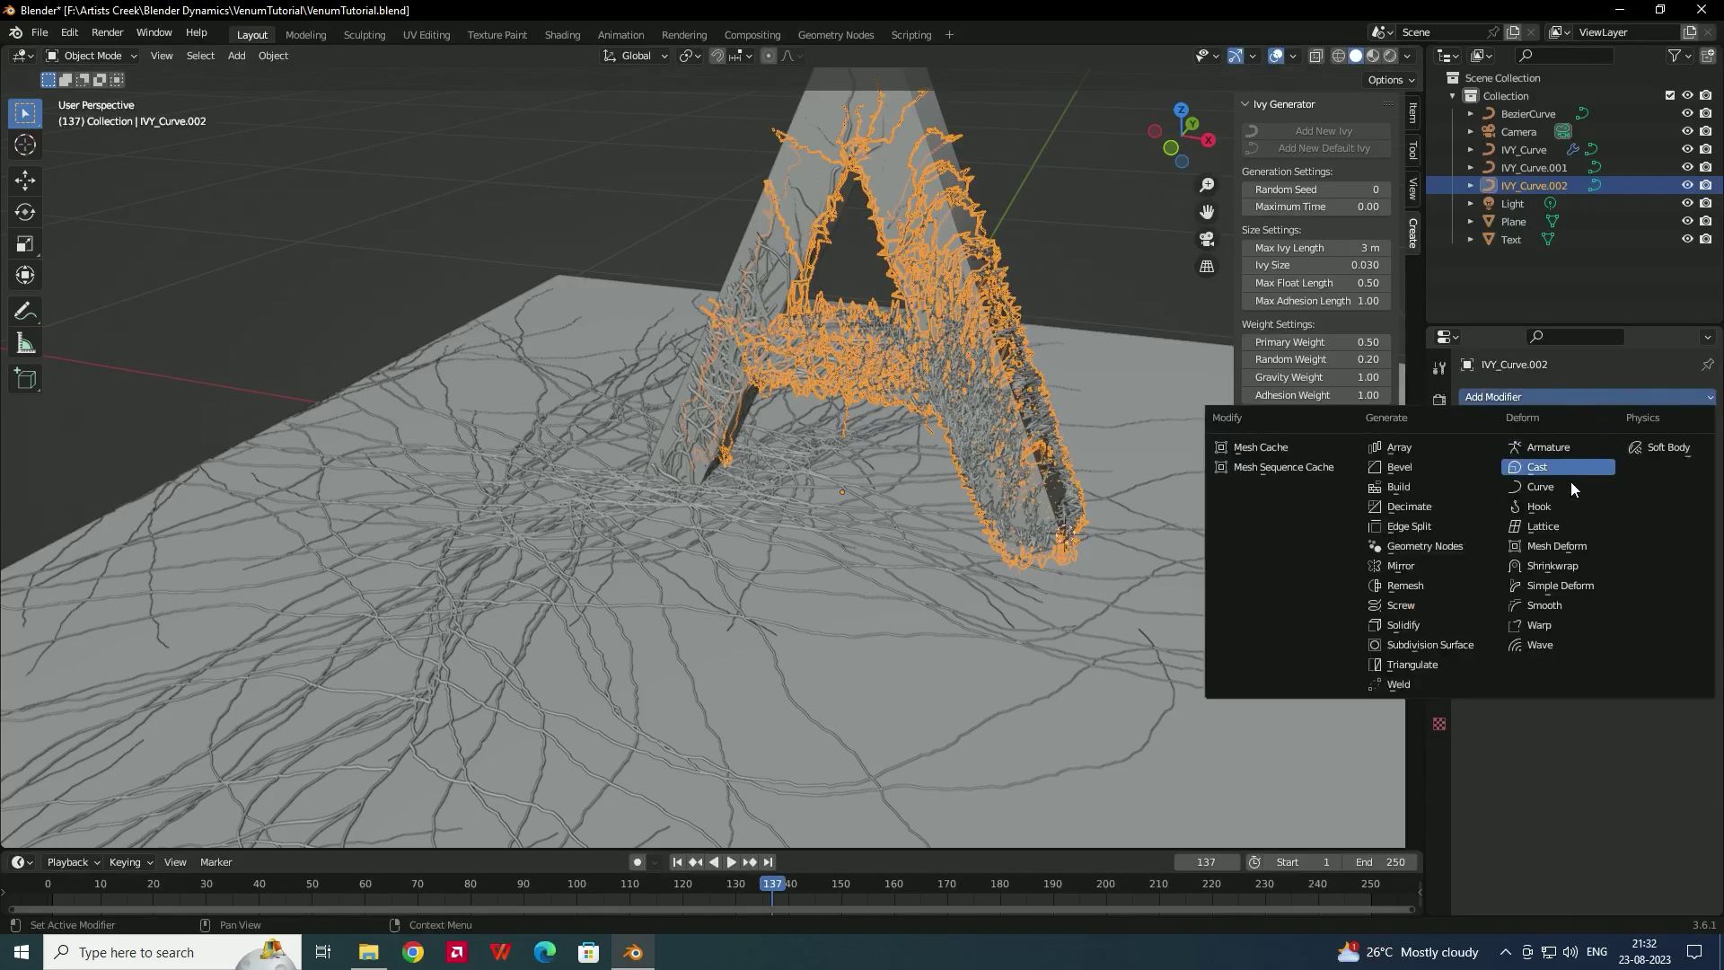
pyautogui.click(1558, 565)
pyautogui.click(1682, 499)
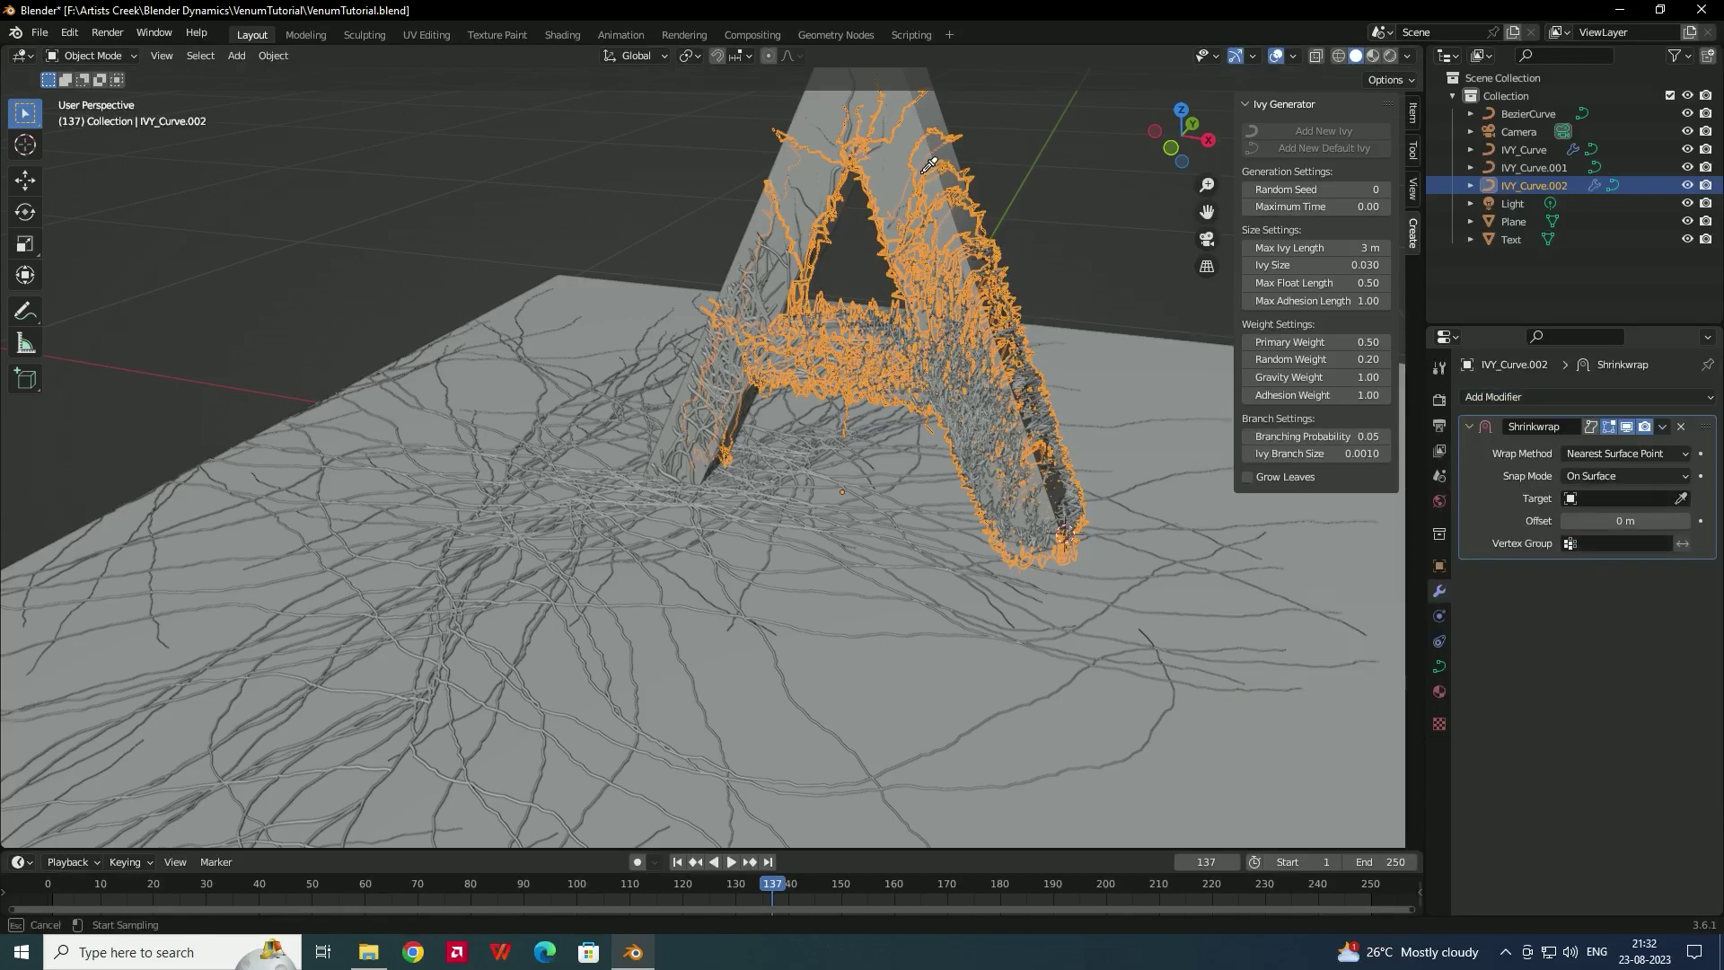
pyautogui.click(922, 155)
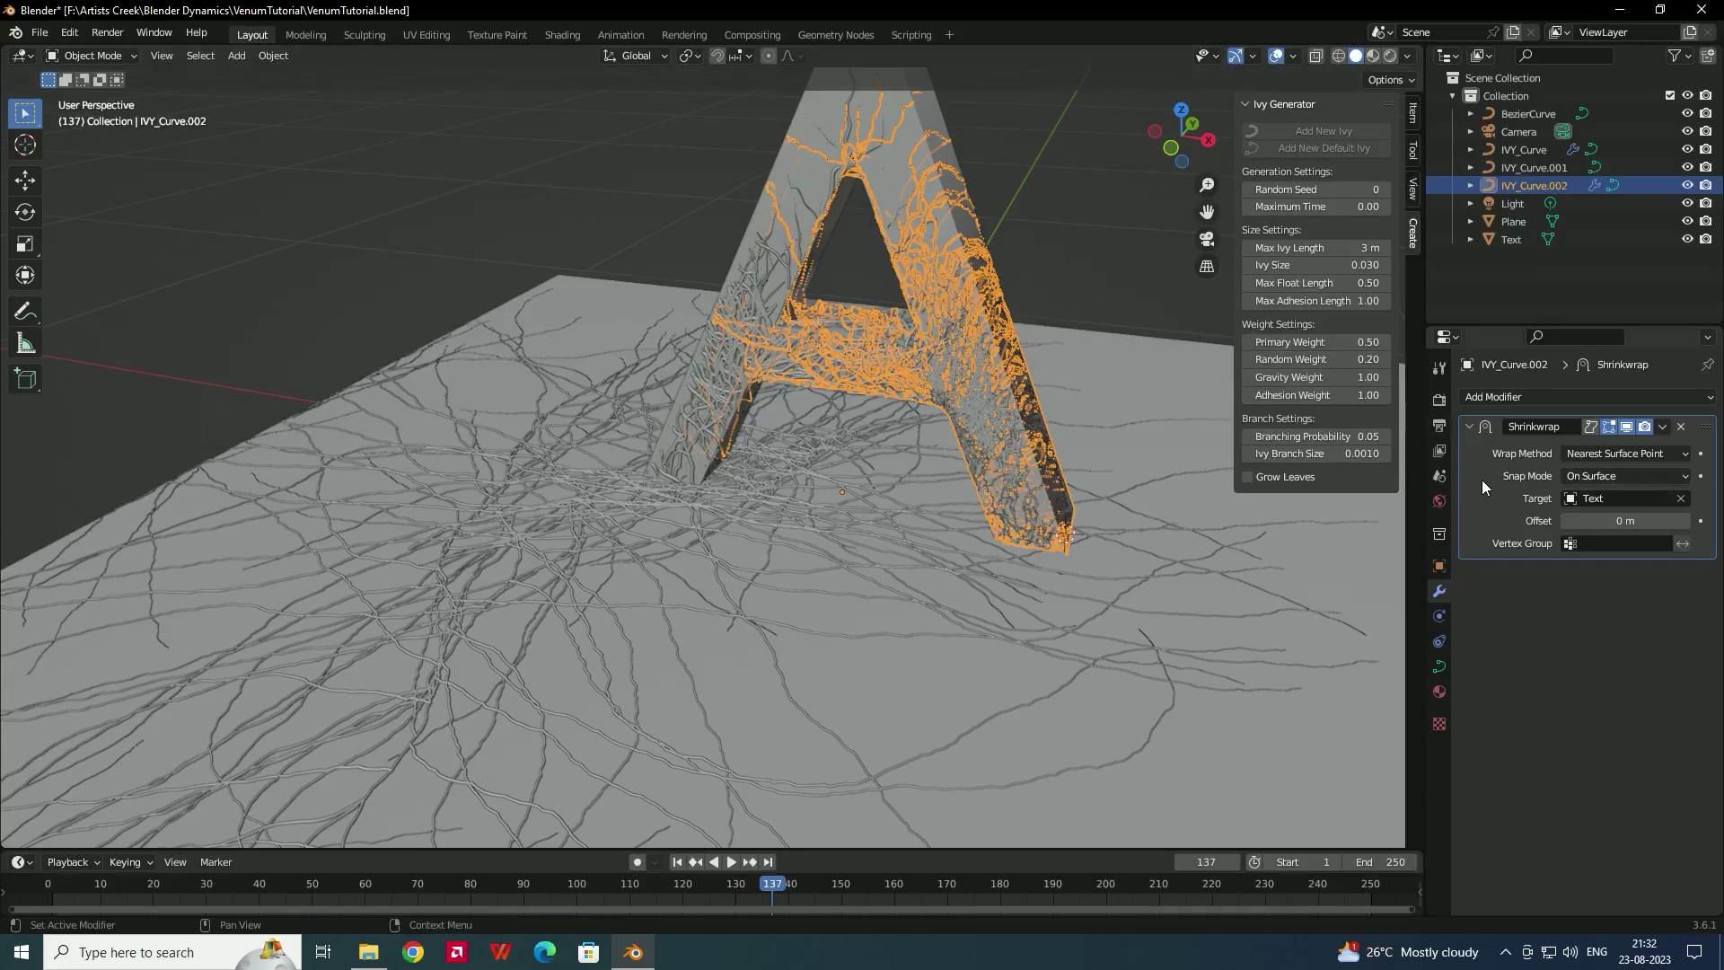
pyautogui.click(1664, 427)
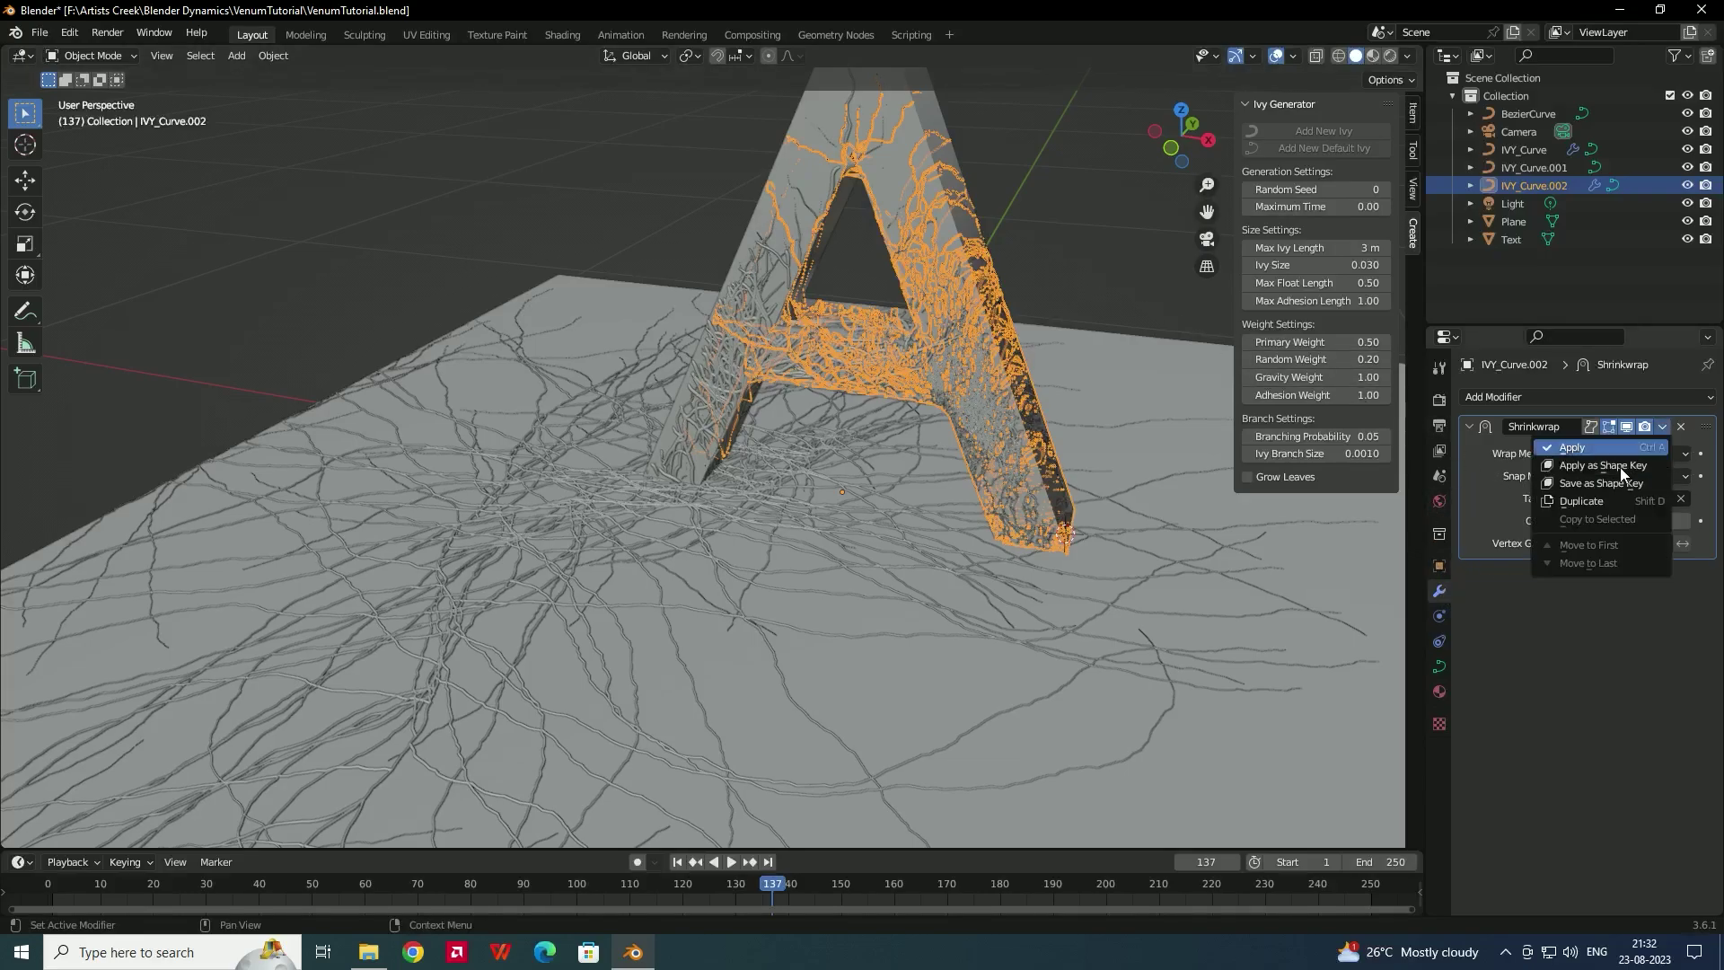
pyautogui.click(1591, 449)
pyautogui.scroll(3, 1169, 380)
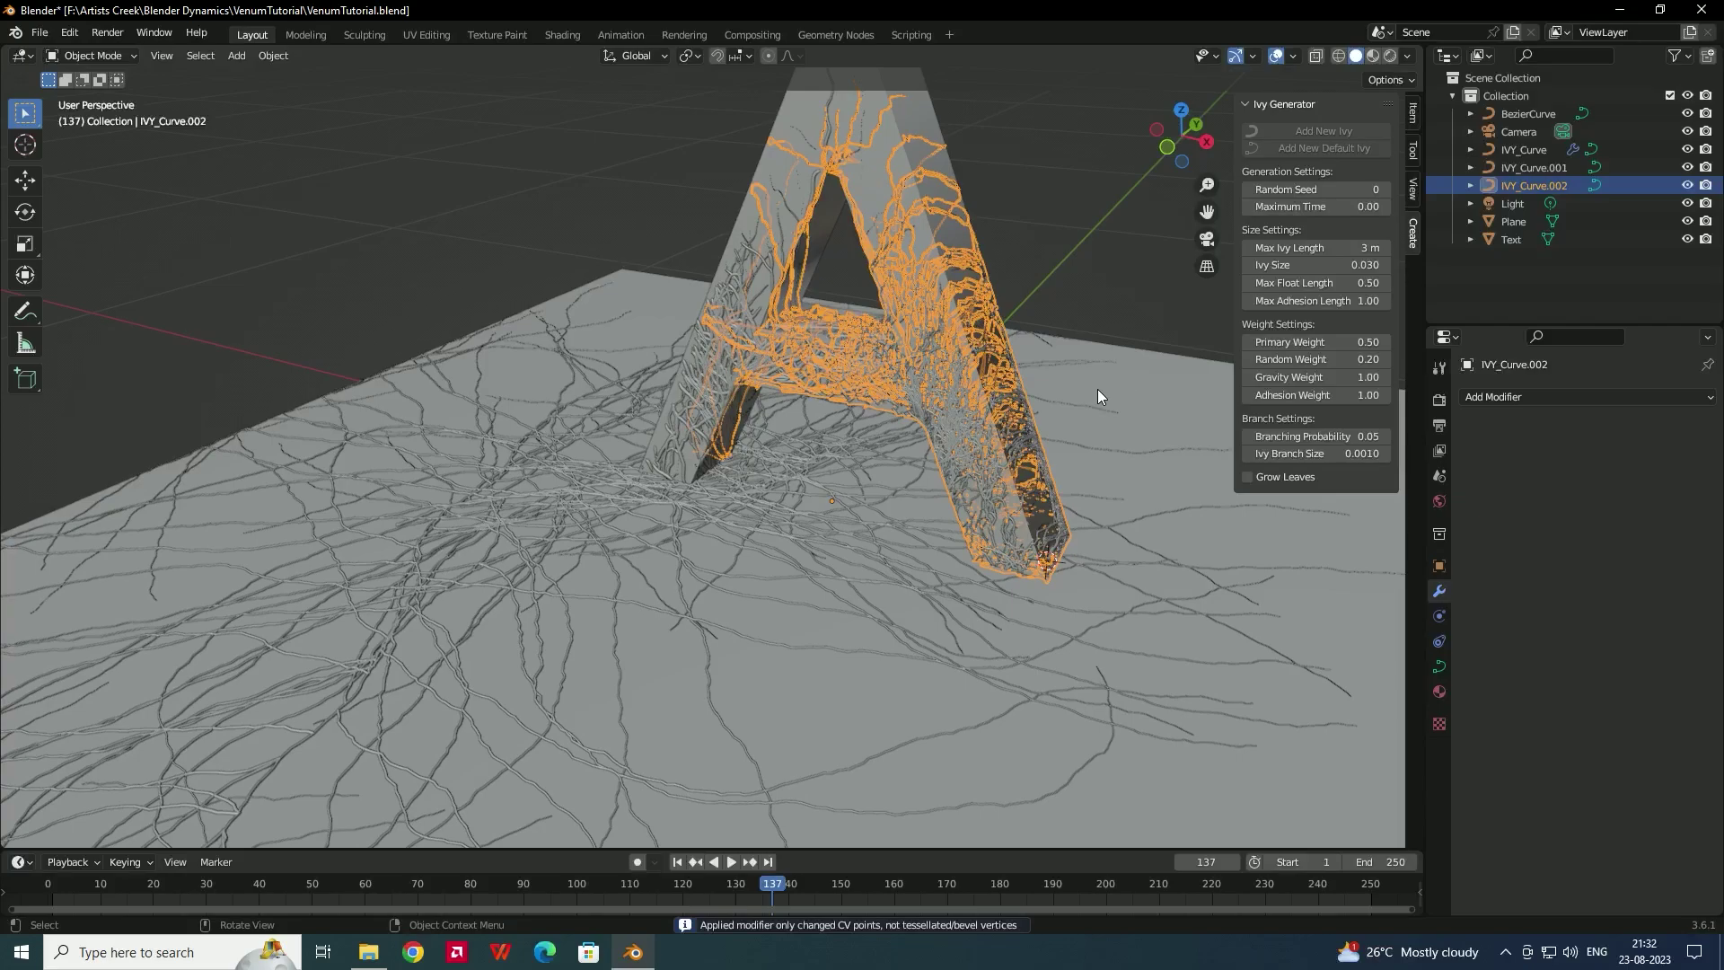
# - Select the ground ivy IVY_Curve.001 and orbit to review its spread around the letter
pyautogui.click(979, 471)
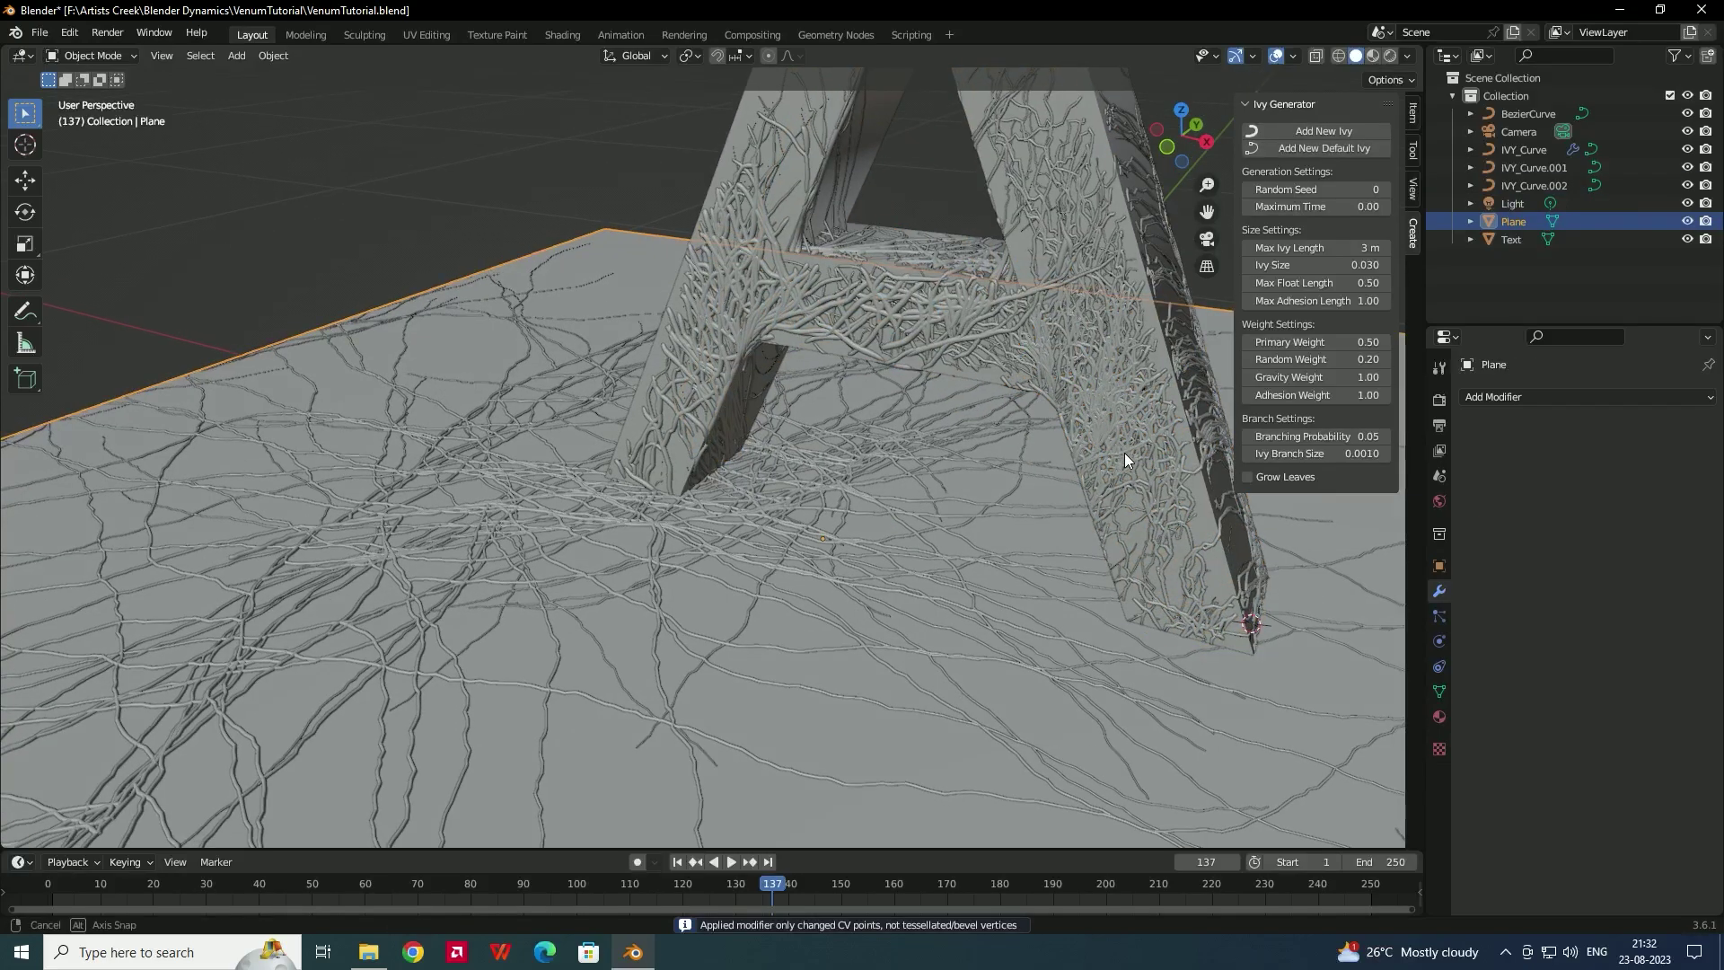
pyautogui.click(807, 643)
pyautogui.moveTo(828, 628); pyautogui.dragTo(341, 352, button='middle')
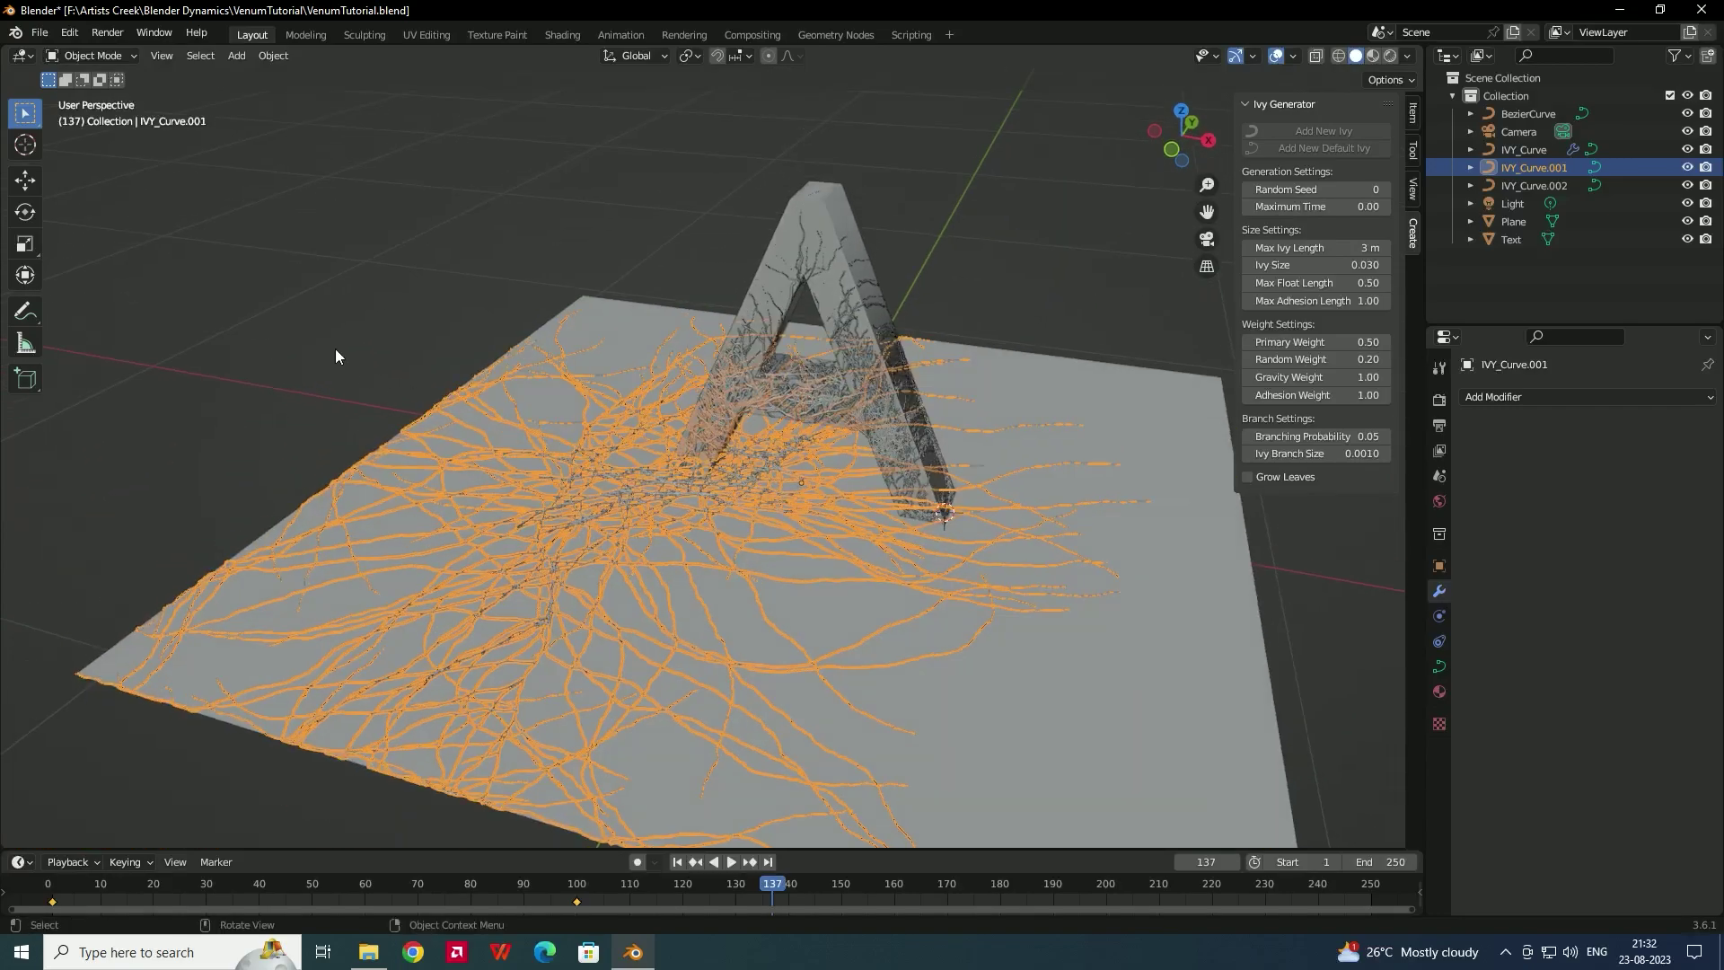
pyautogui.click(311, 336)
pyautogui.scroll(5, 796, 503)
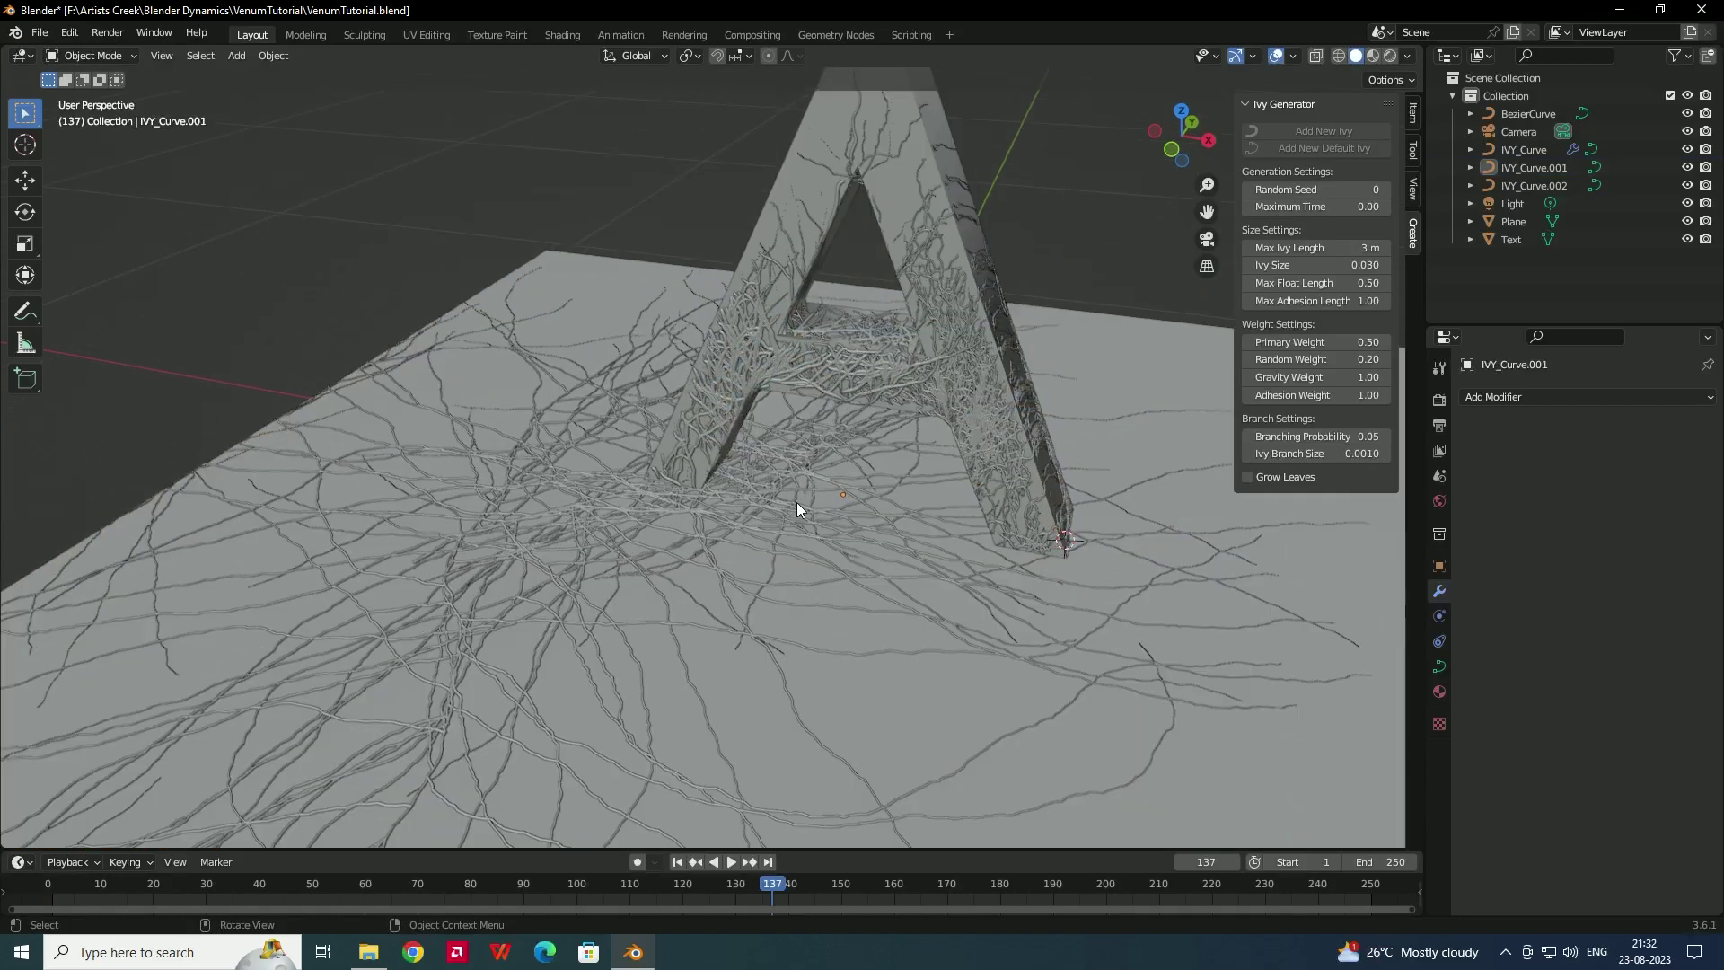
pyautogui.click(907, 515)
pyautogui.moveTo(920, 514); pyautogui.dragTo(925, 476, button='middle')
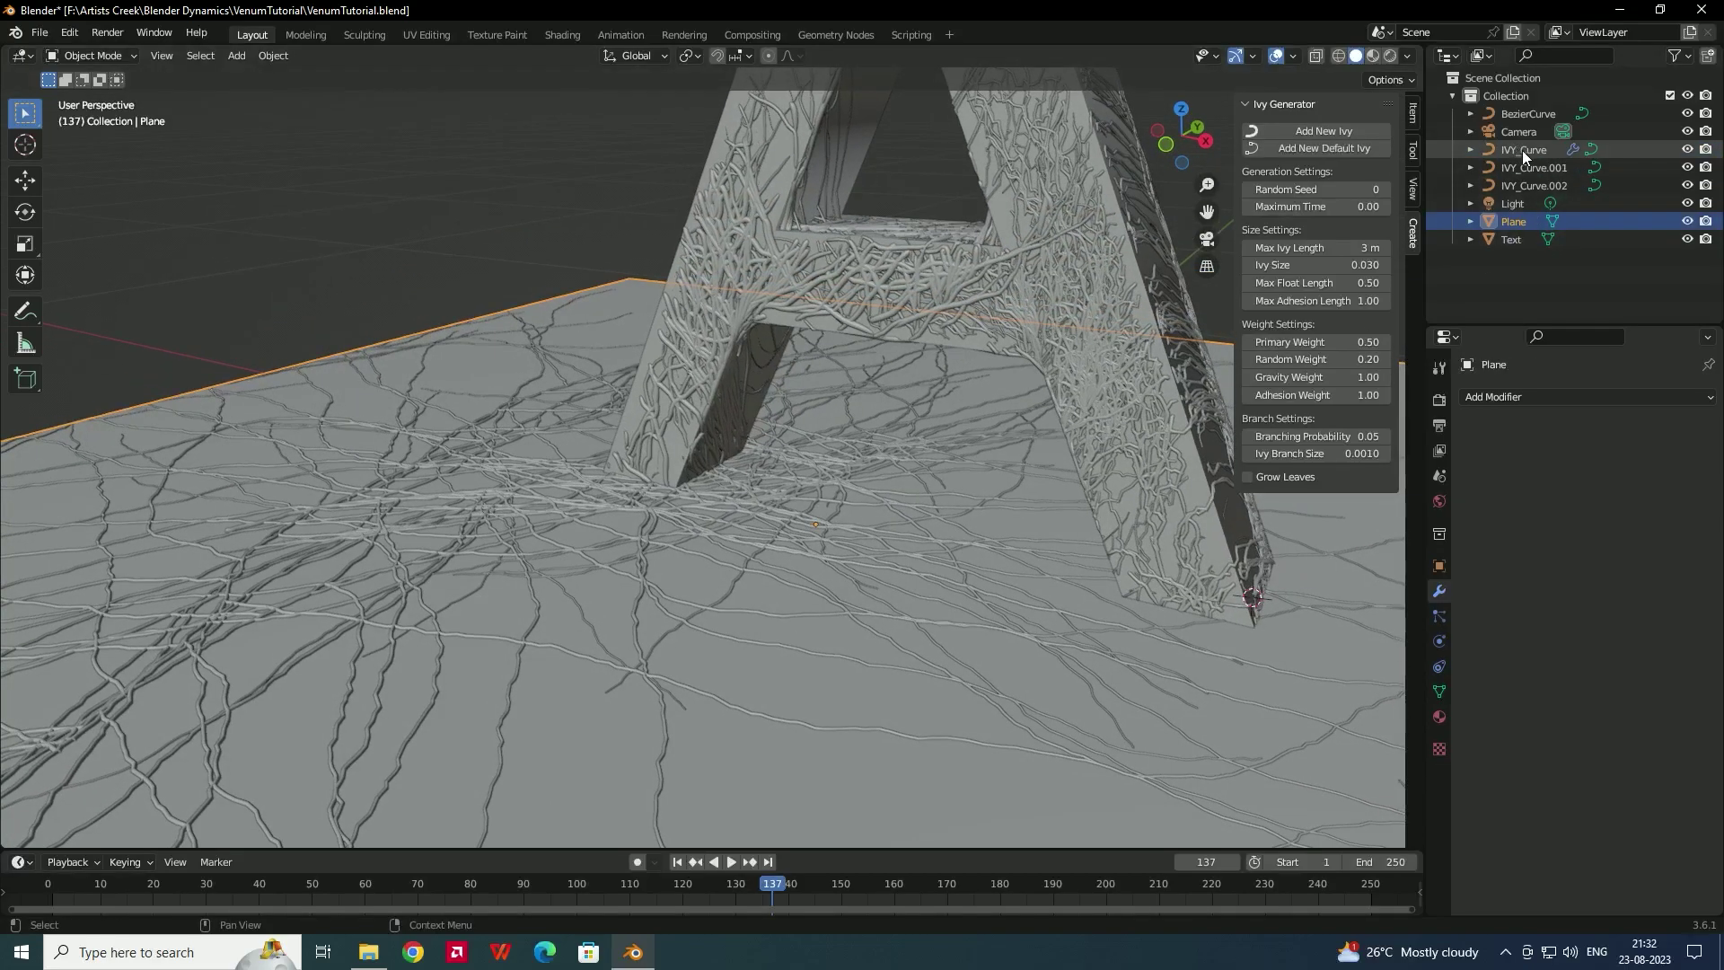
# - Grab the BezierCurve taper object and move it about 0.96 m away from the letter A
pyautogui.click(1523, 117)
pyautogui.moveTo(494, 557); pyautogui.dragTo(891, 474, button='middle')
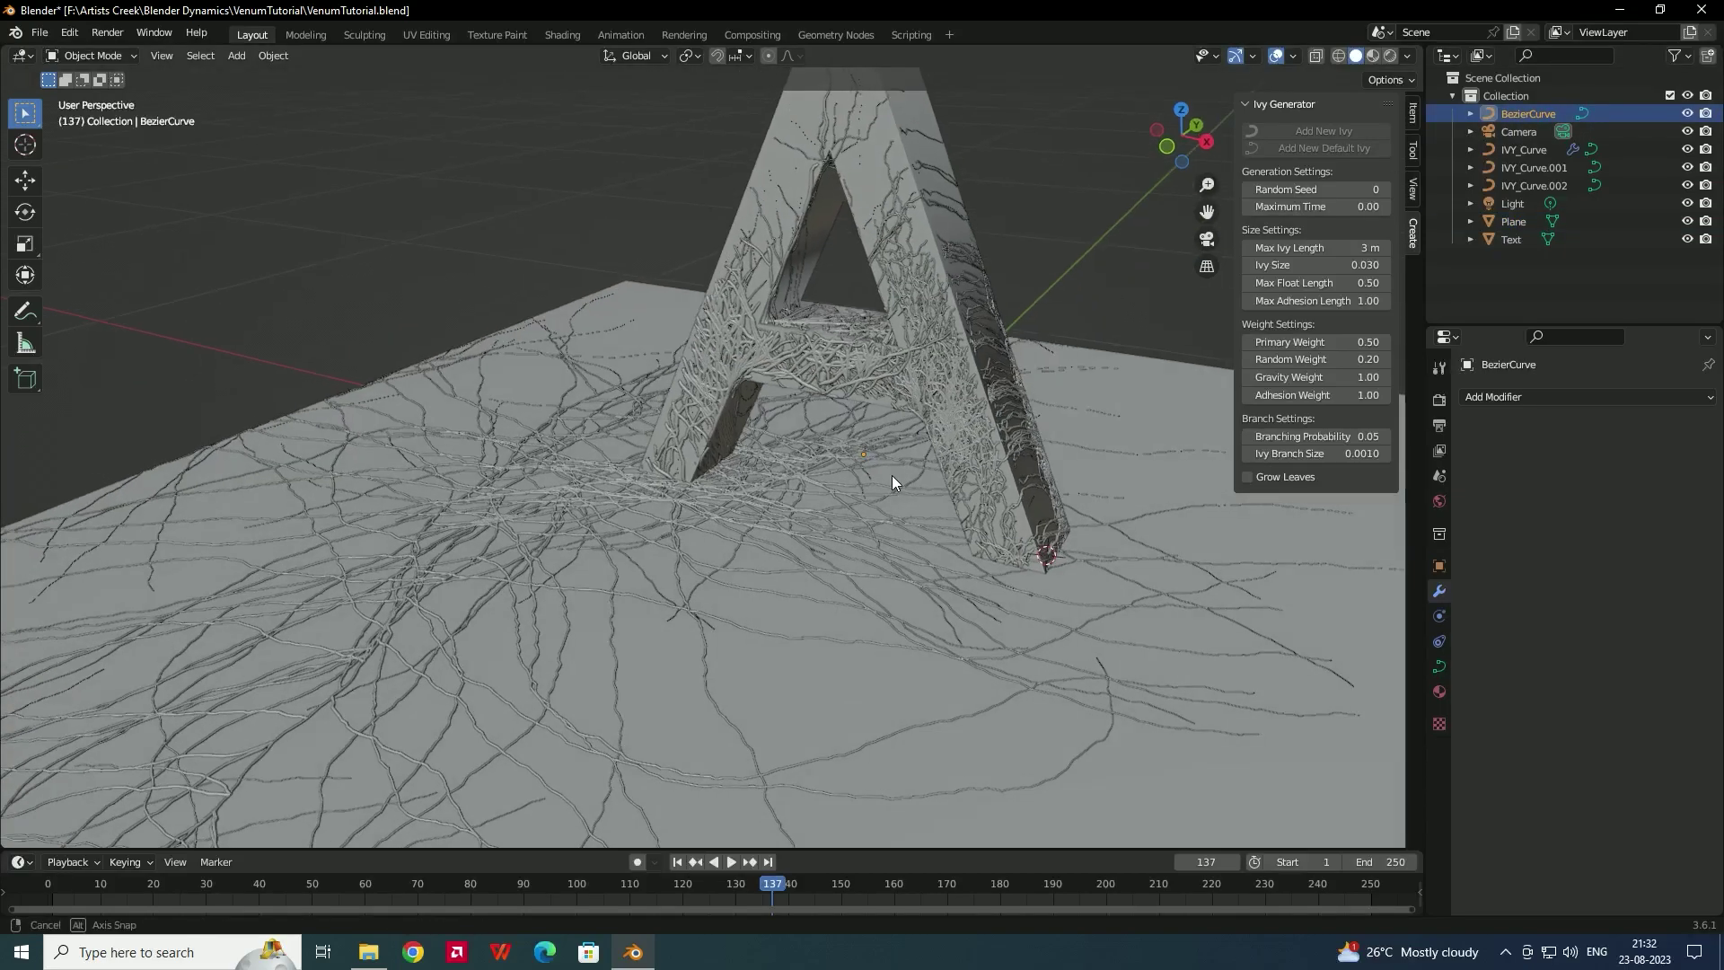
pyautogui.scroll(-5, 891, 476)
pyautogui.press('g')
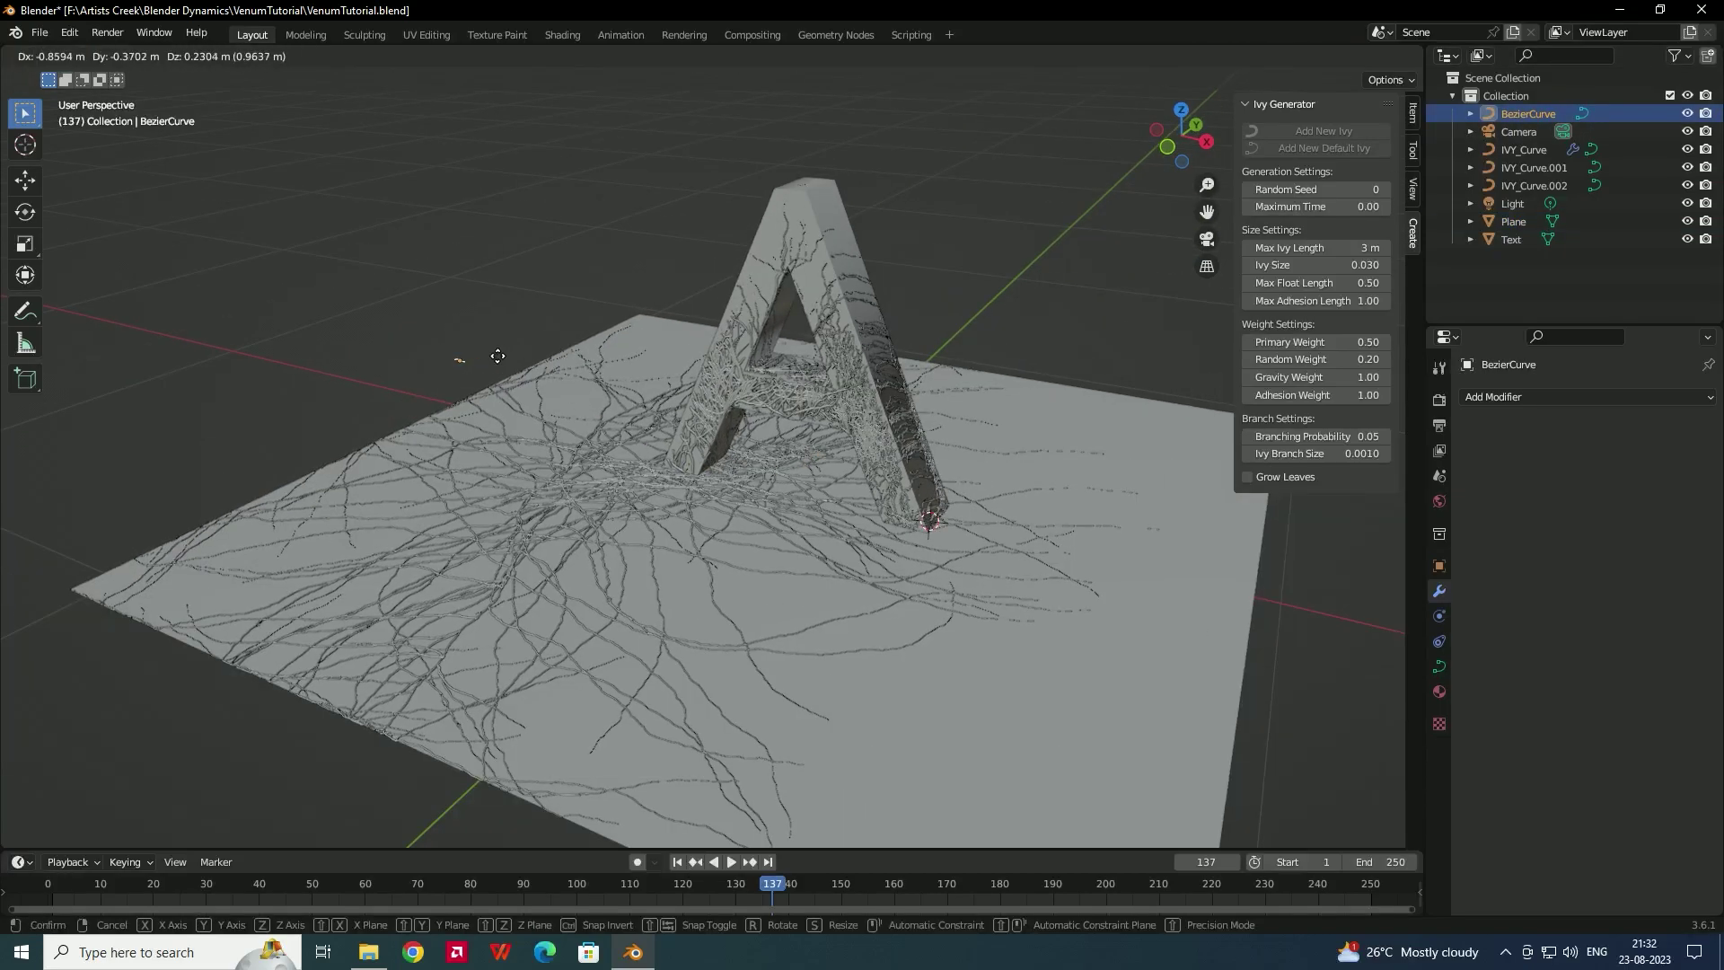
pyautogui.click(498, 355)
pyautogui.click(562, 590)
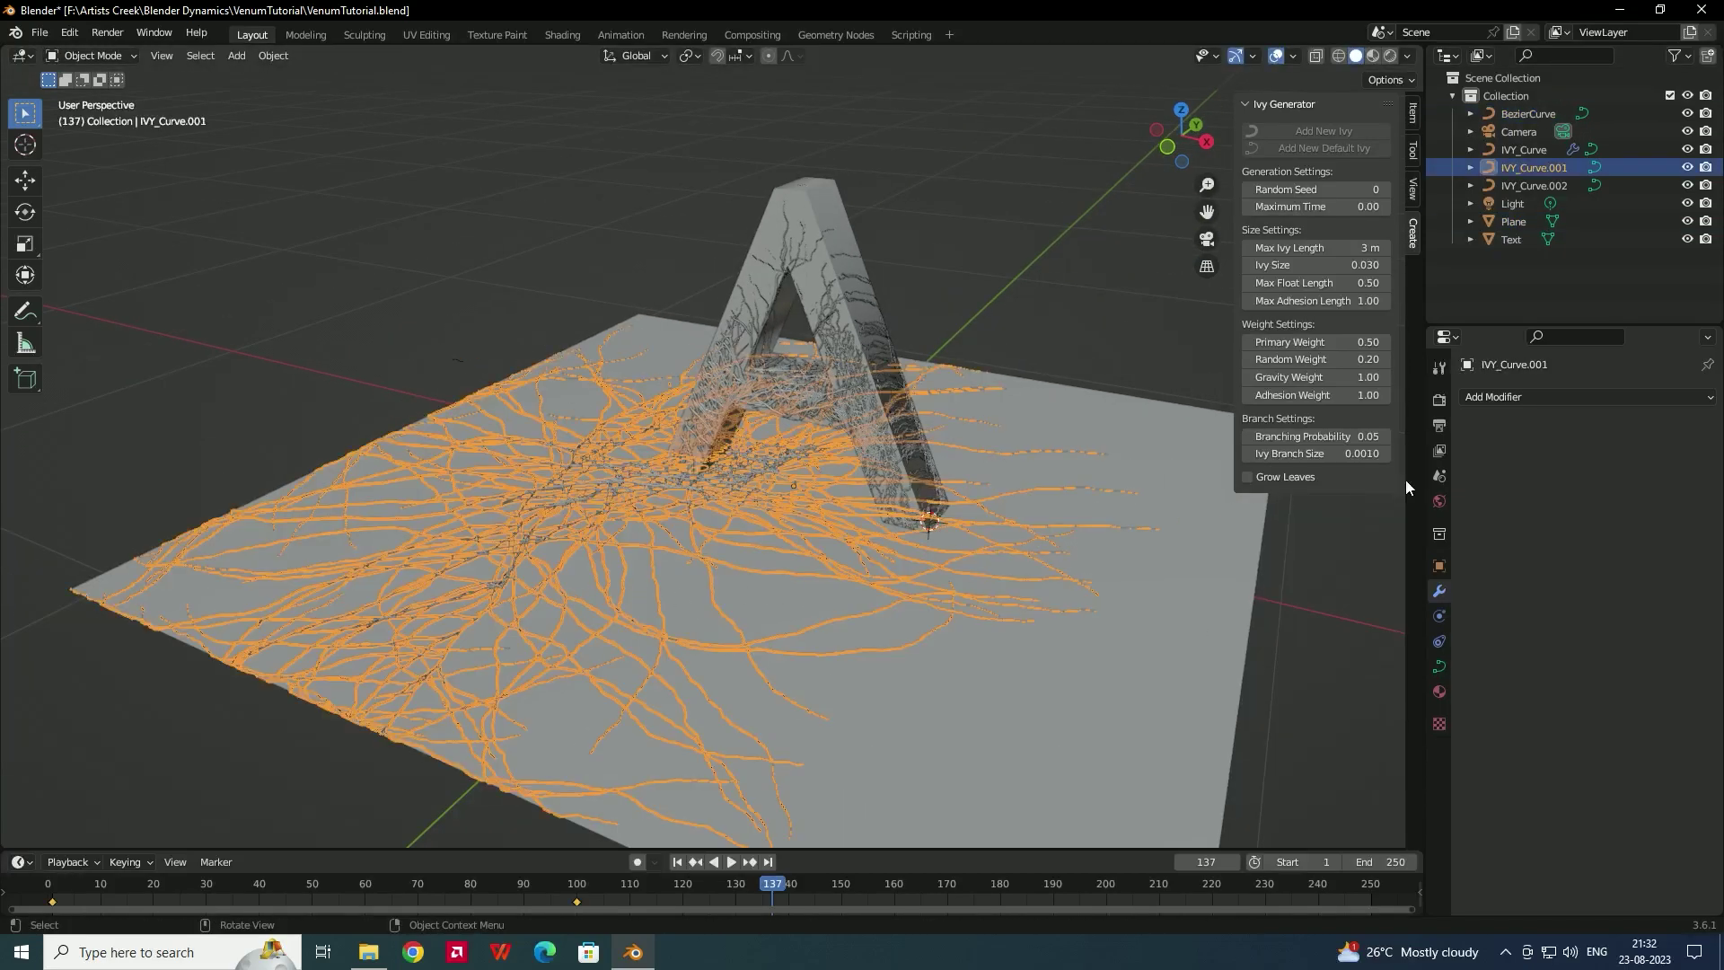
# - Set BezierCurve as the taper object of the ground ivy IVY_Curve.001
pyautogui.click(1440, 667)
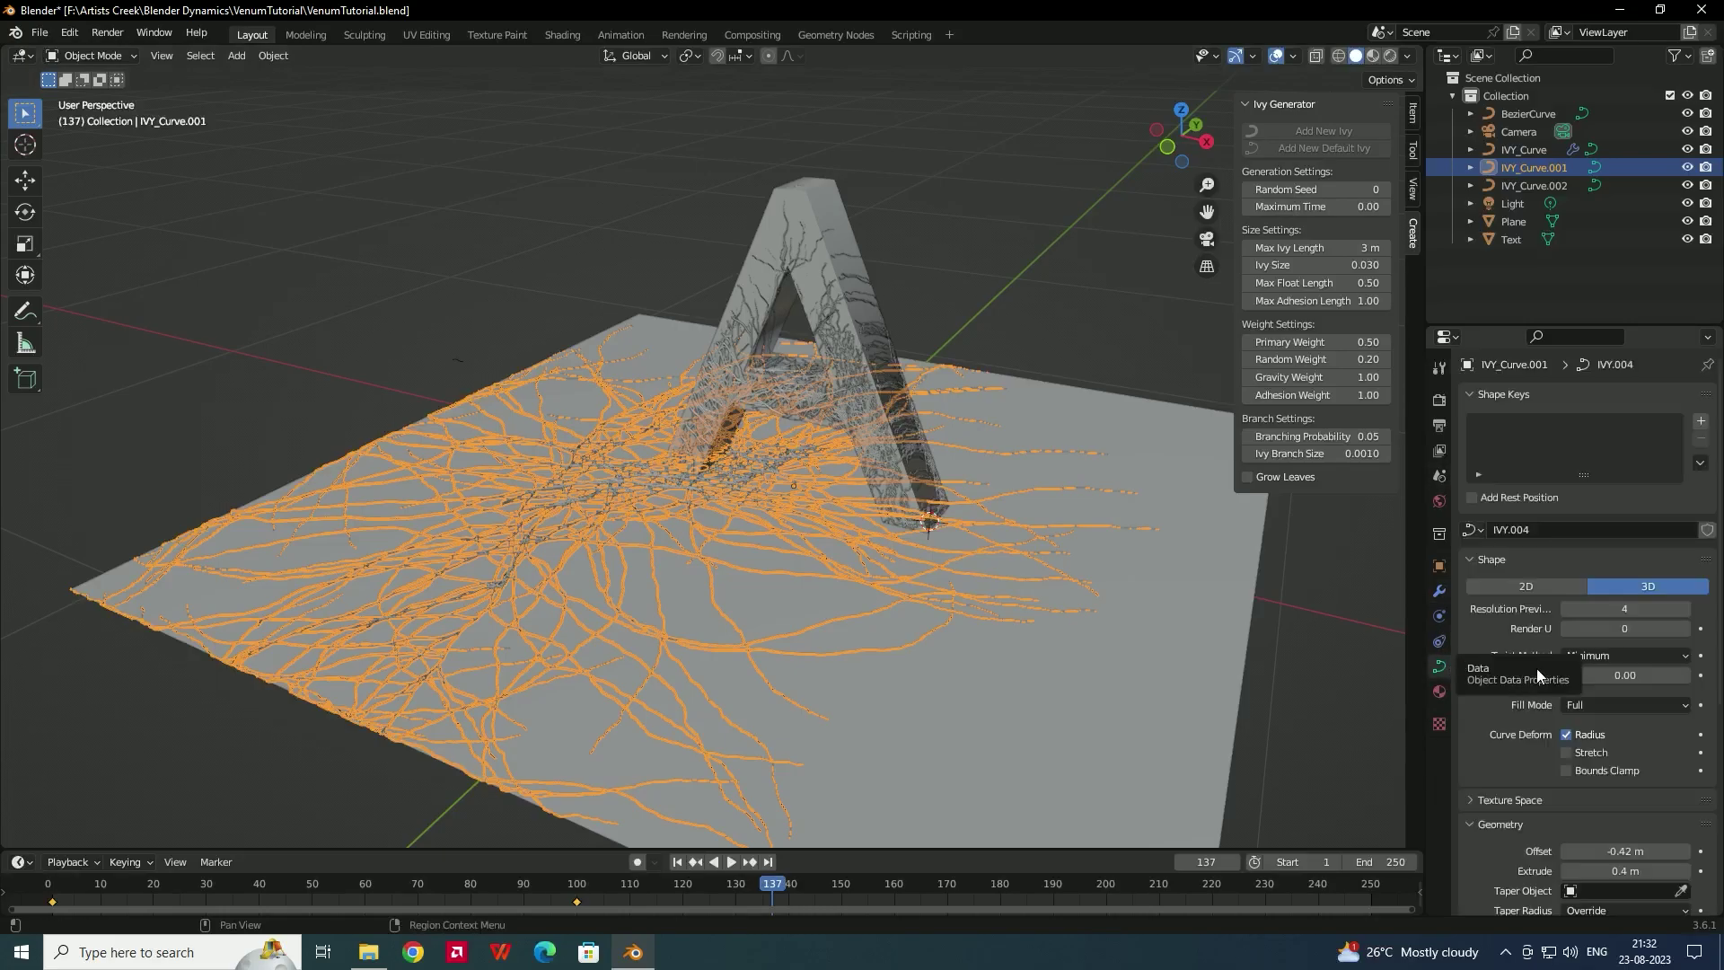
pyautogui.scroll(-4, 1538, 668)
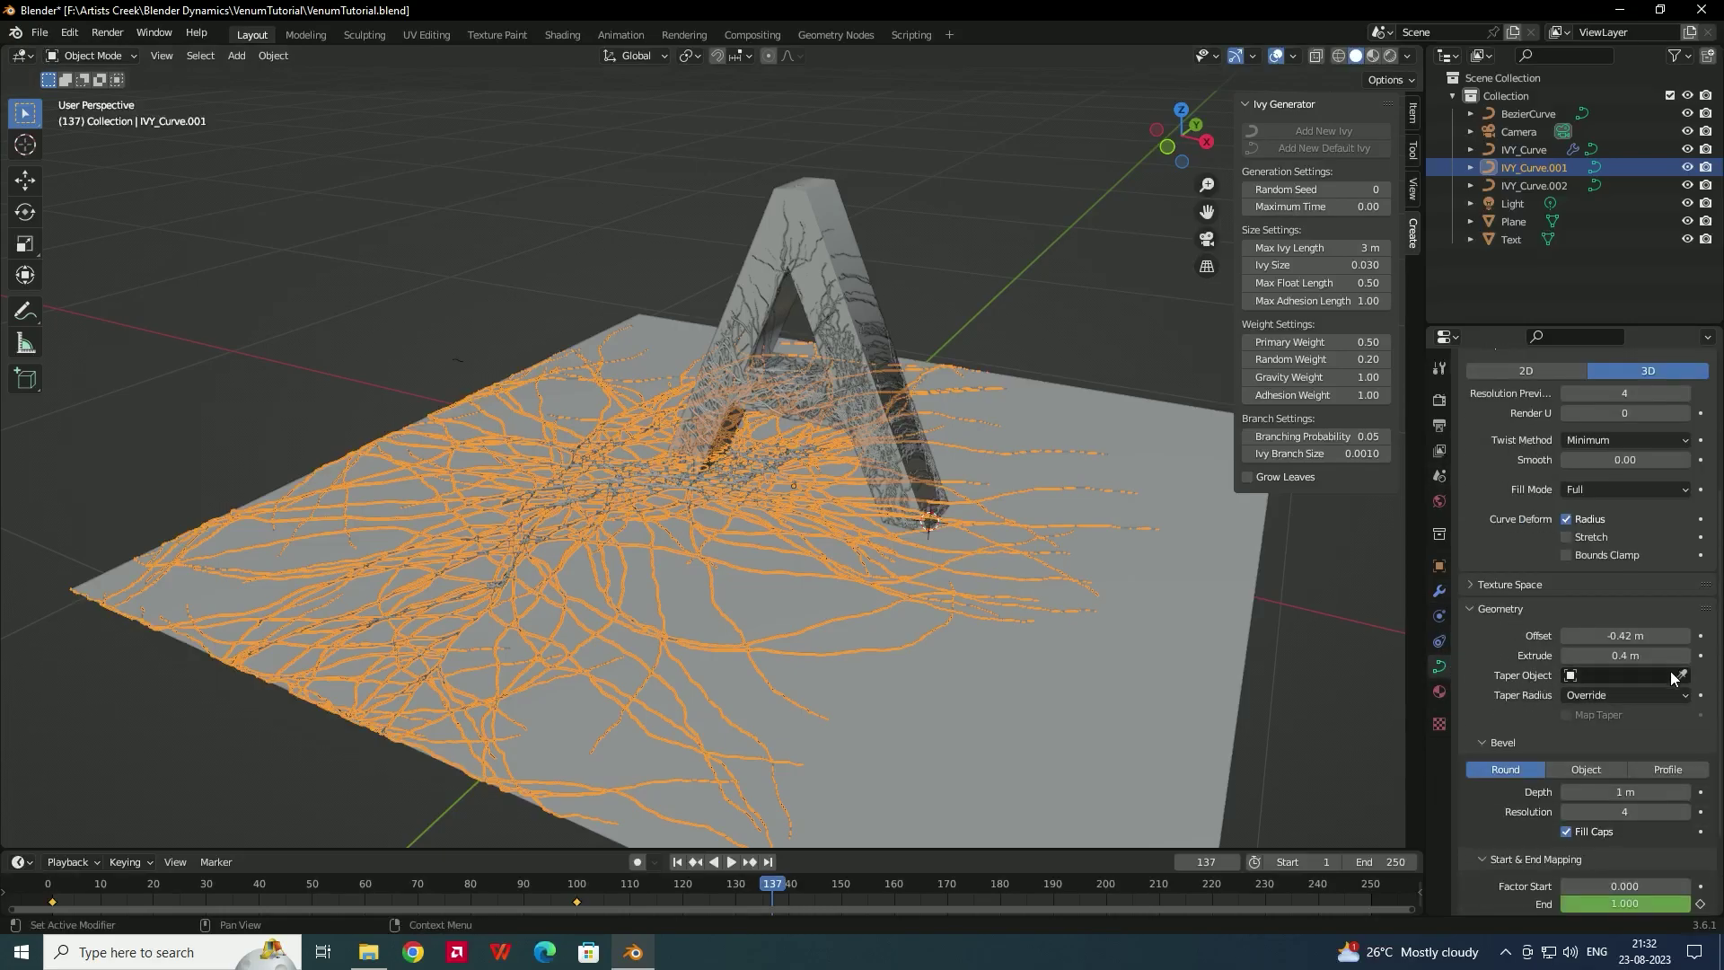
pyautogui.click(1682, 675)
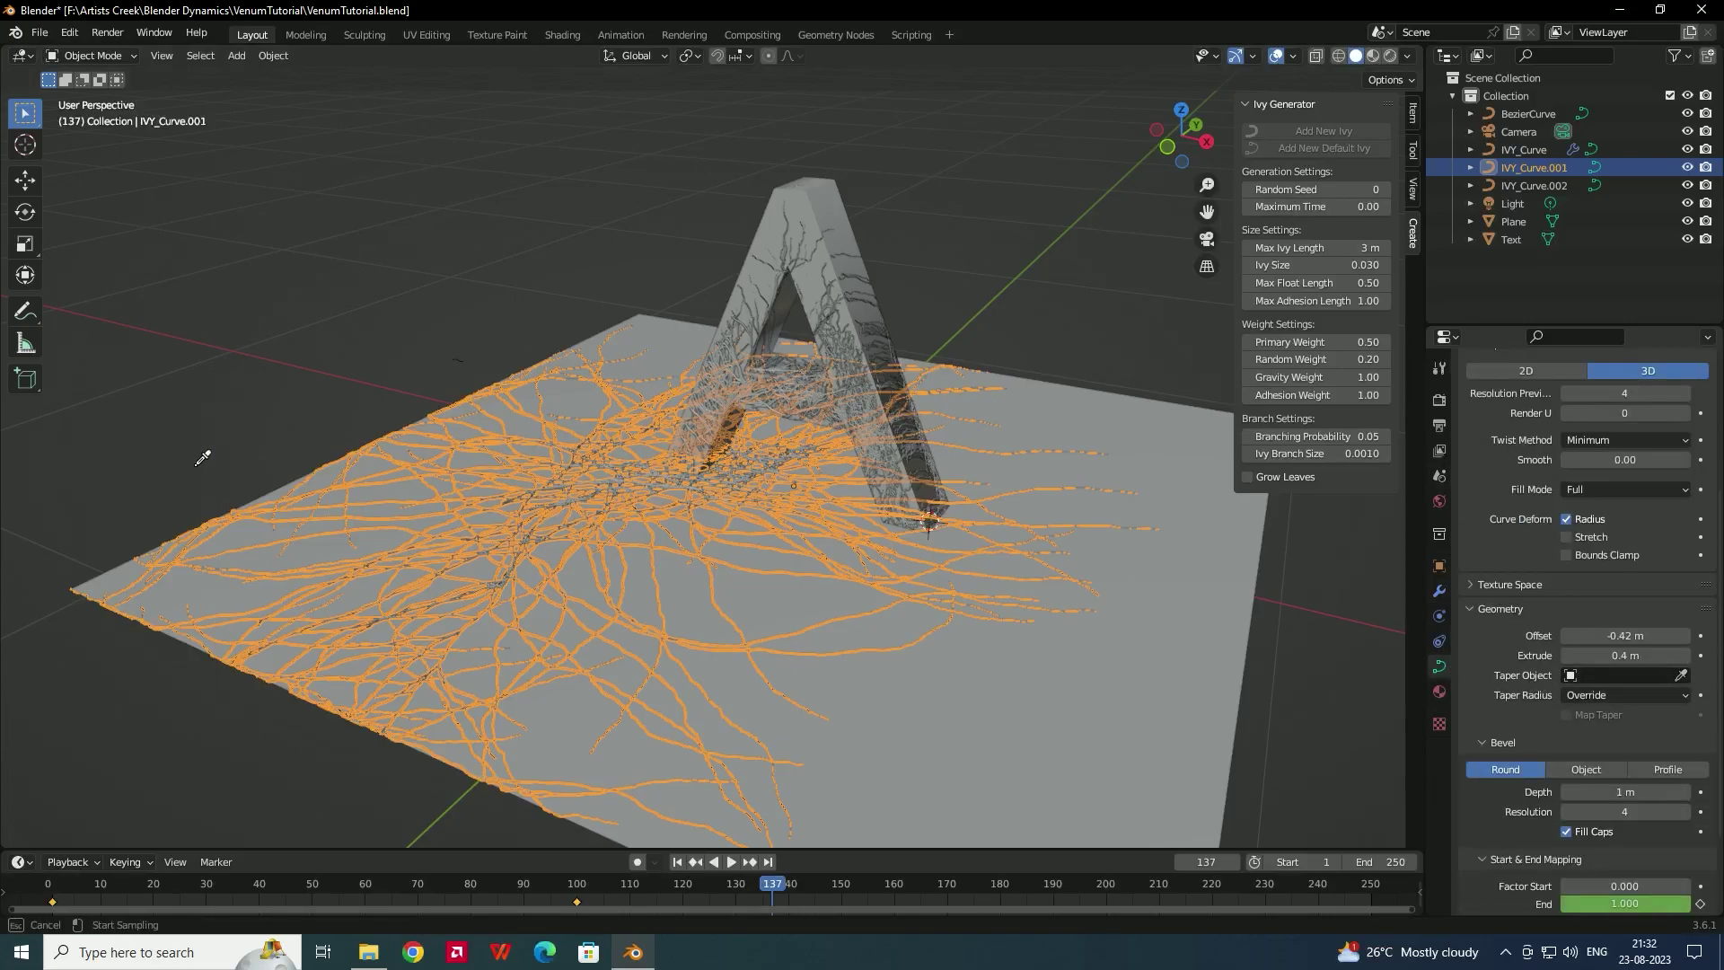
pyautogui.click(465, 346)
pyautogui.scroll(3, 659, 620)
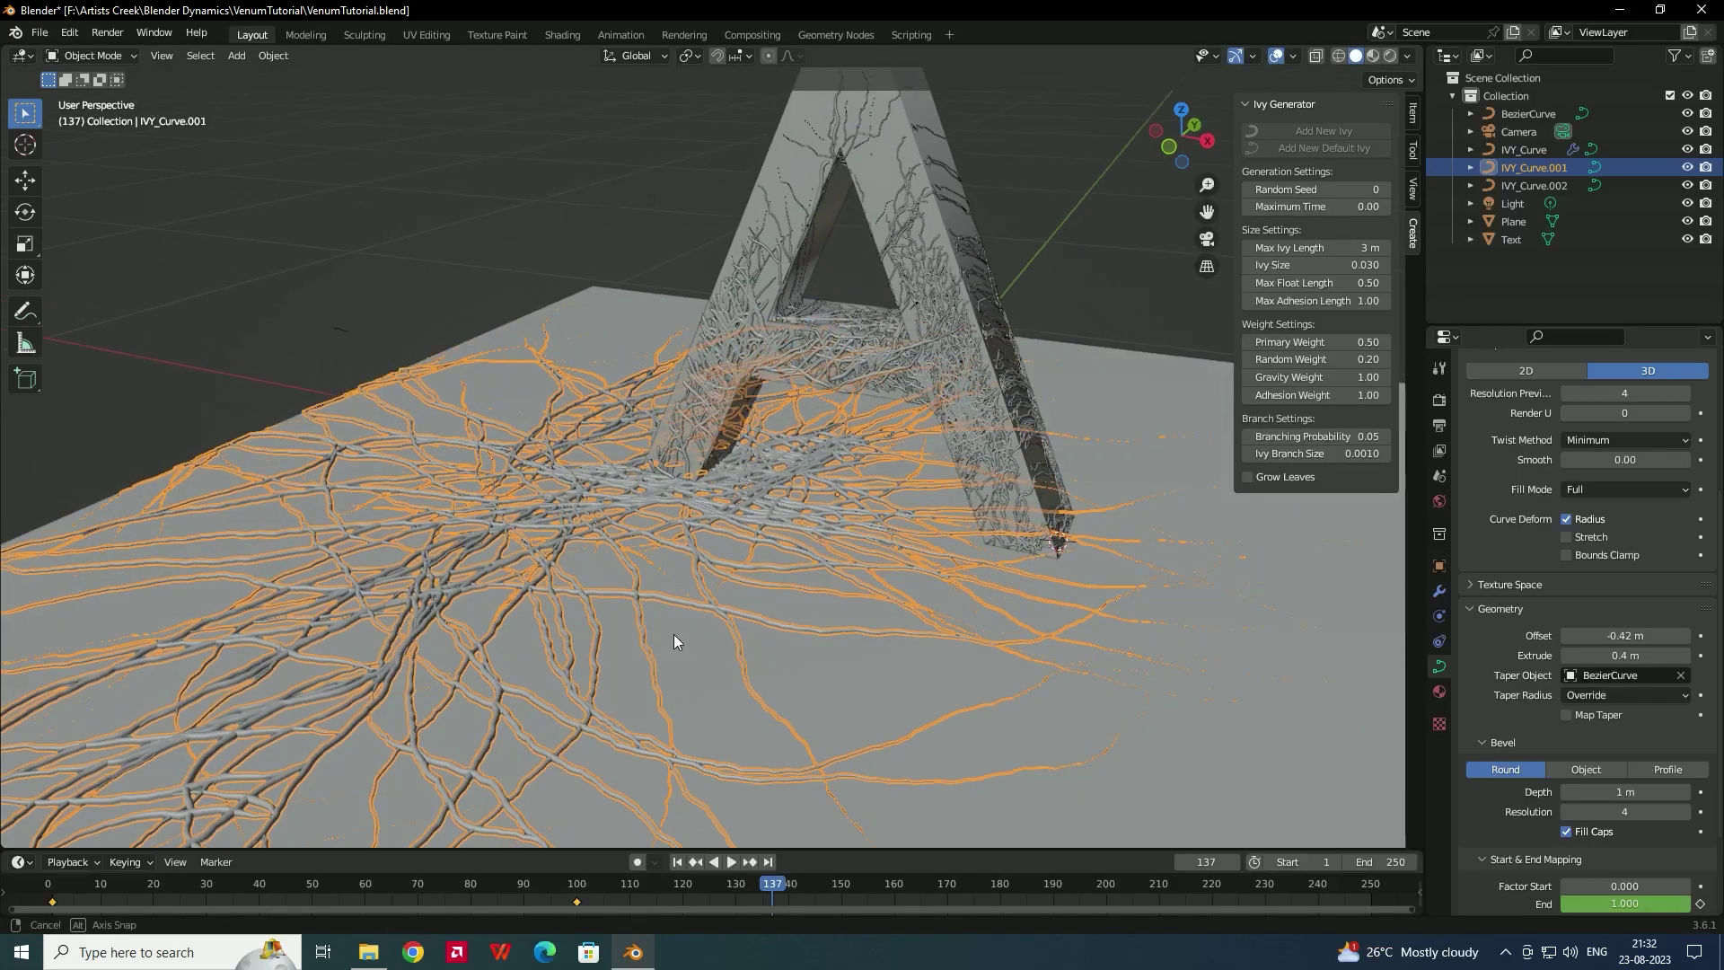
# - Select the A's ivy IVY_Curve.002 and set BezierCurve as its taper object too
pyautogui.click(703, 644)
pyautogui.moveTo(702, 645); pyautogui.dragTo(744, 596, button='middle')
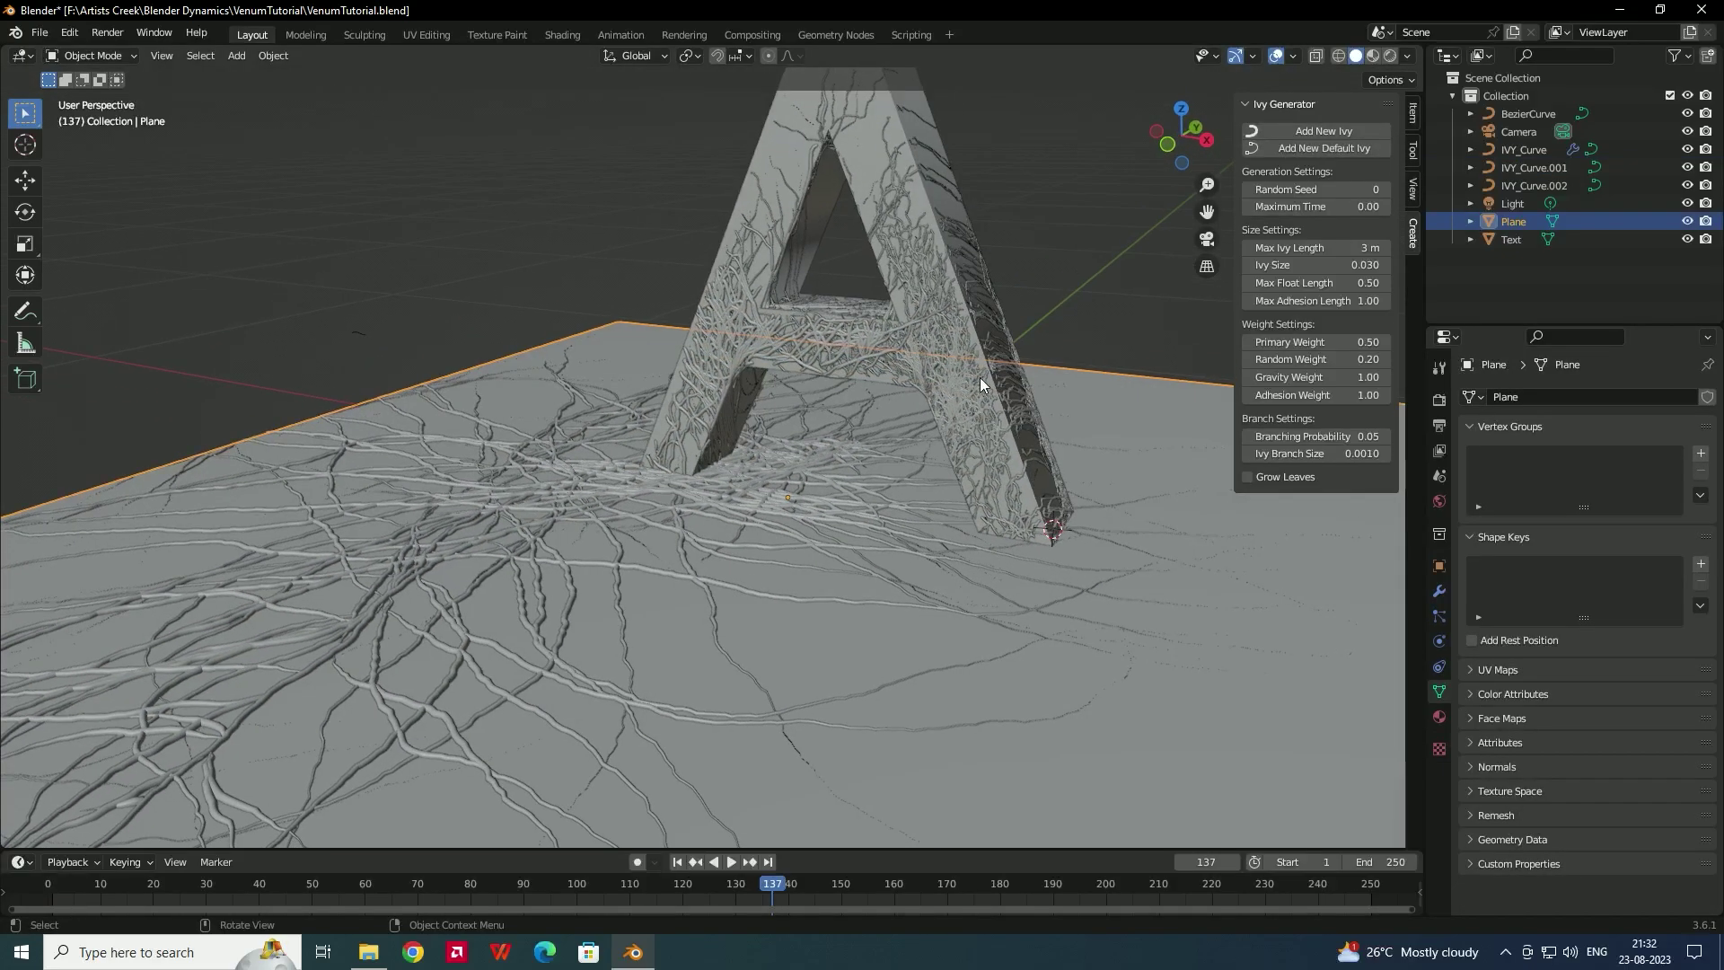
pyautogui.click(1006, 359)
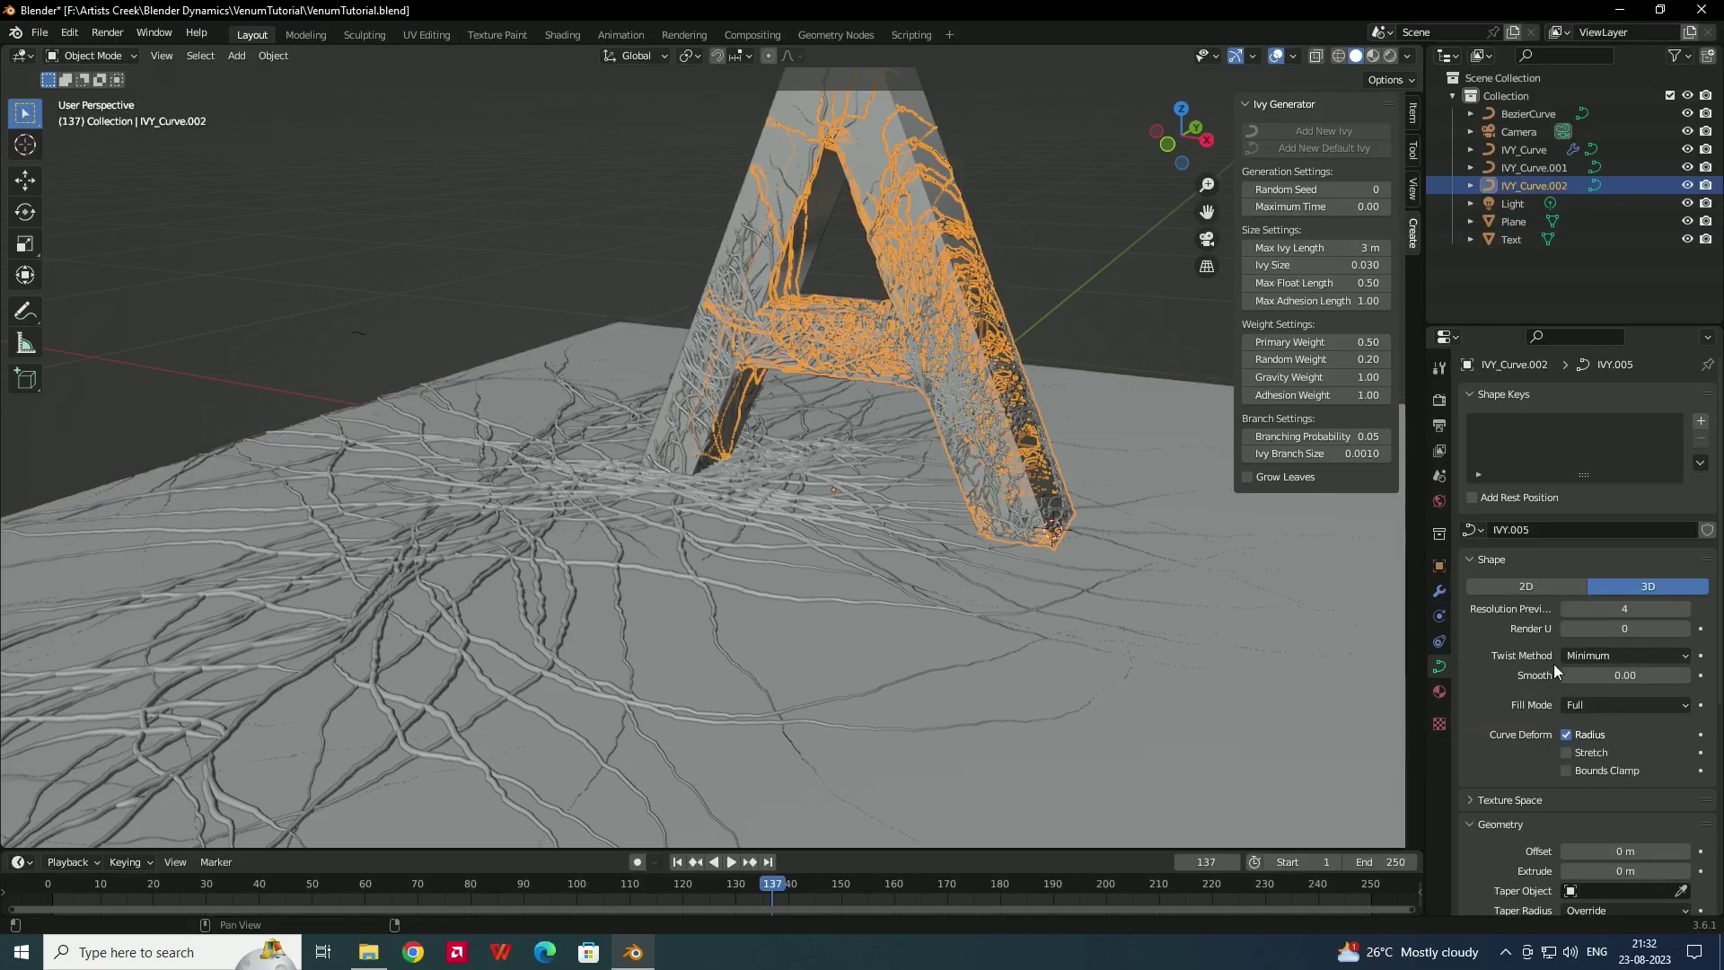
pyautogui.click(1681, 890)
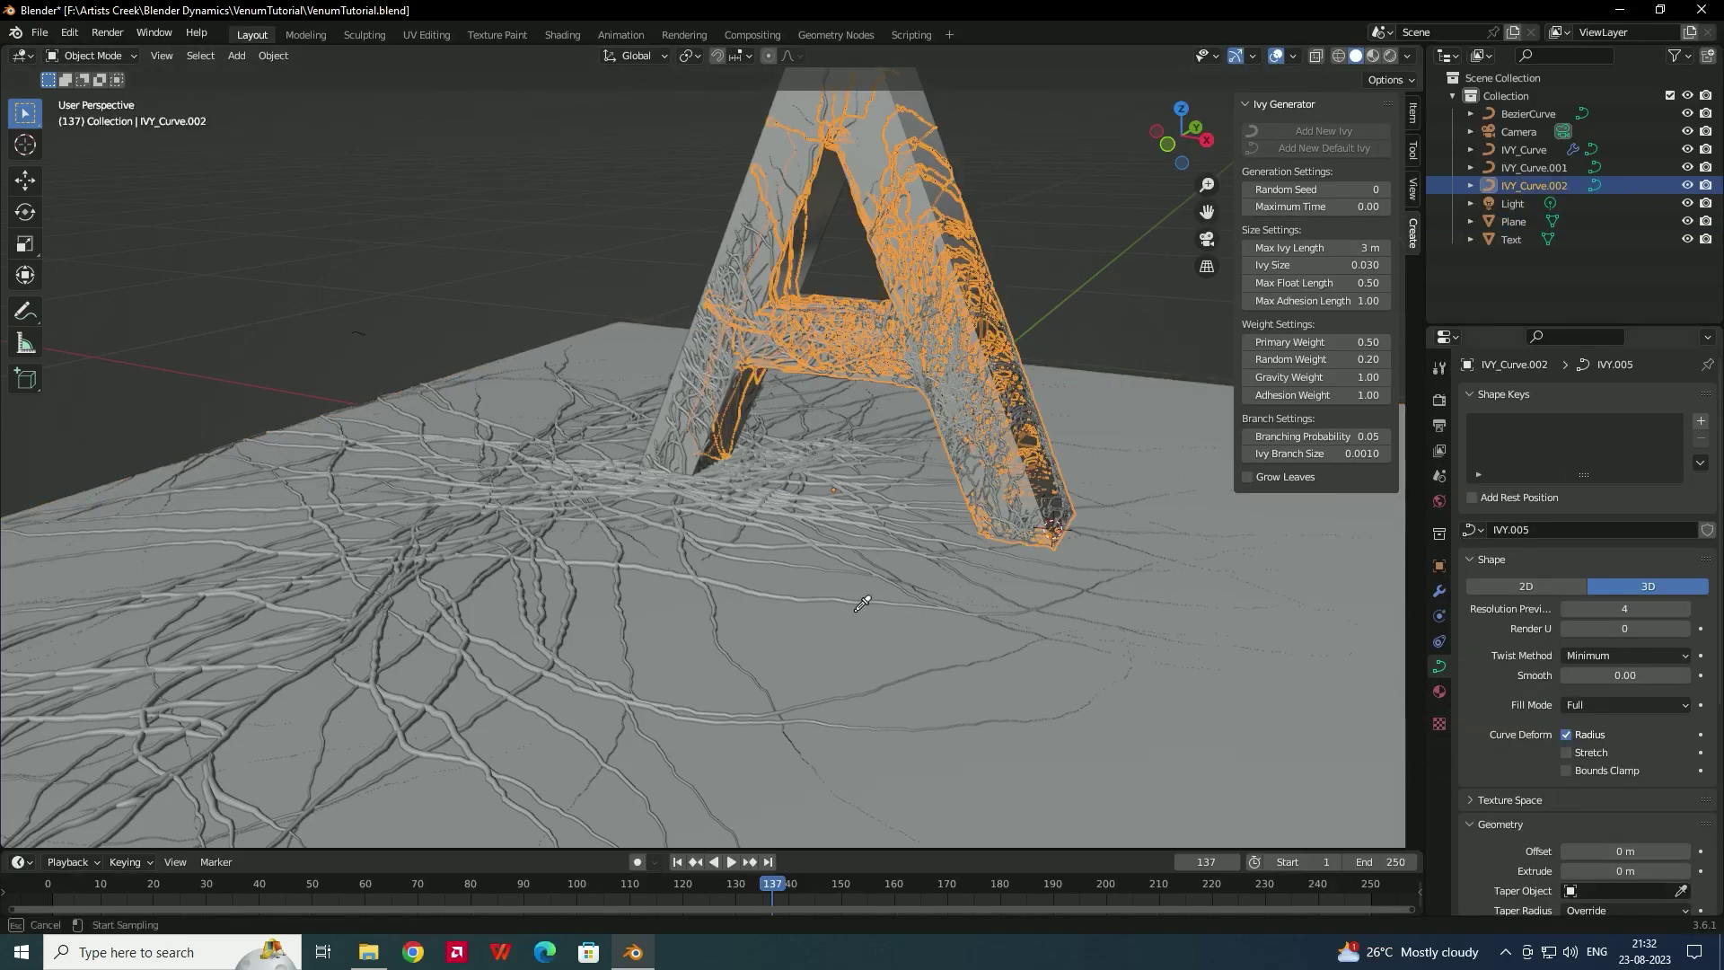
pyautogui.click(385, 348)
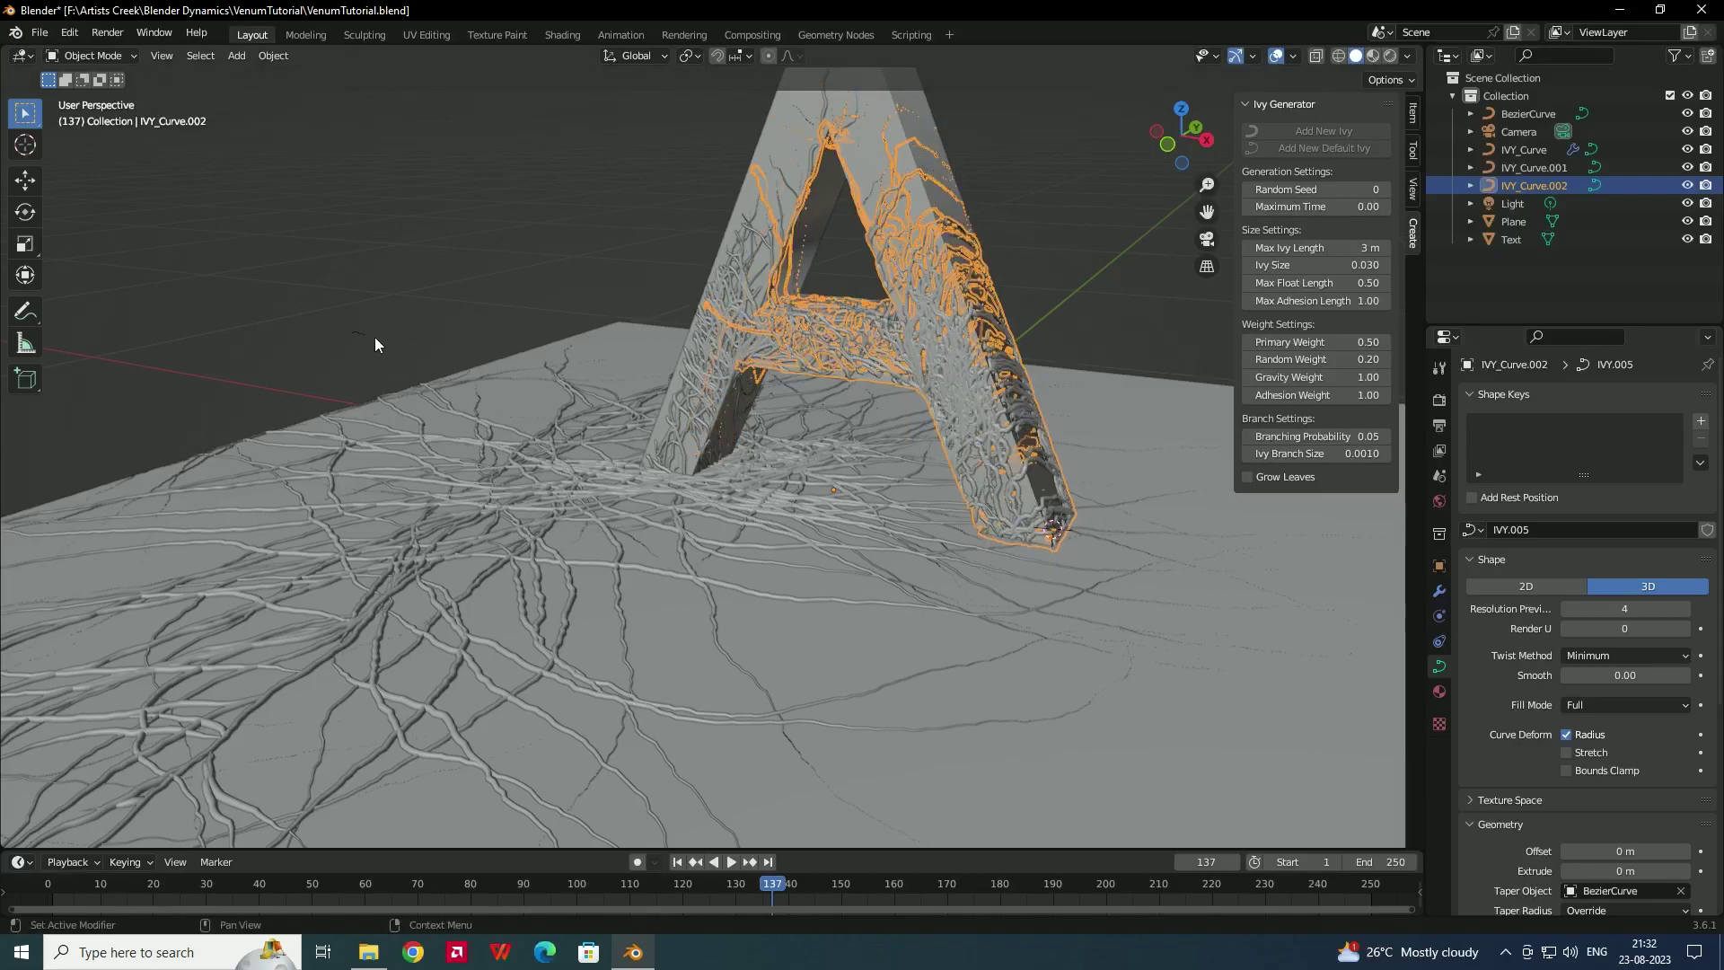
pyautogui.scroll(2, 1014, 424)
pyautogui.scroll(-3, 1033, 413)
pyautogui.moveTo(1031, 388); pyautogui.dragTo(792, 675, button='middle')
# - Play in reverse to frame 7 and drag IVY_Curve.002's End factor down to 0.000
pyautogui.click(714, 861)
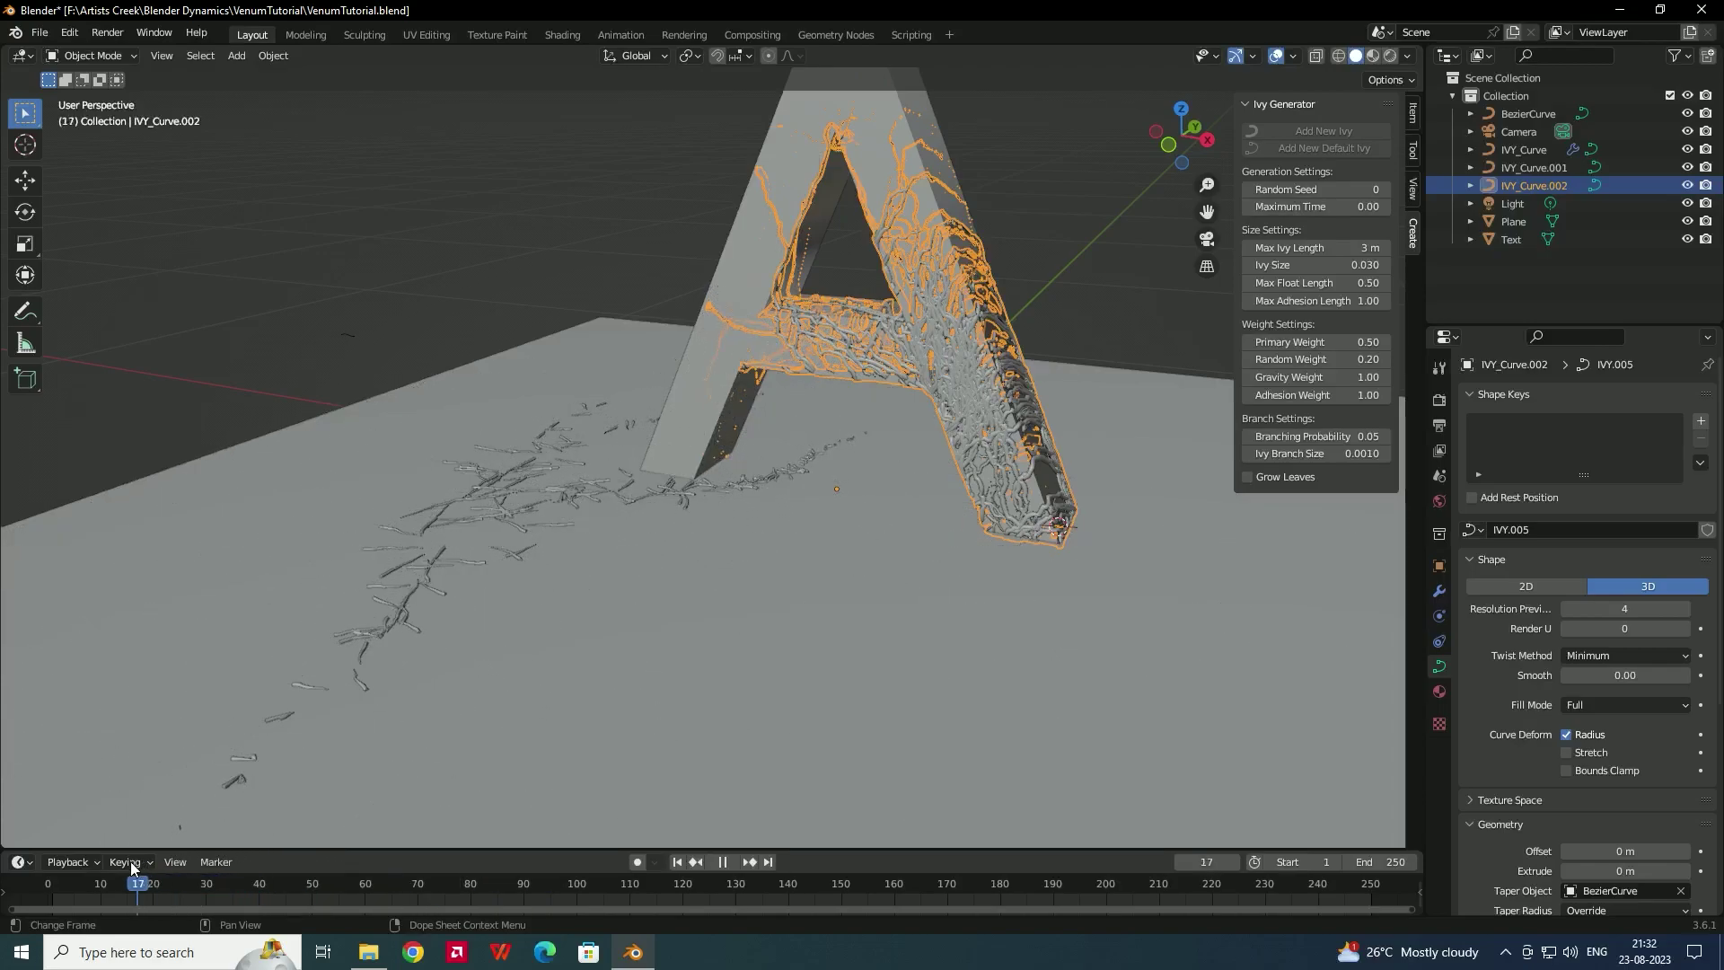
pyautogui.press('space')
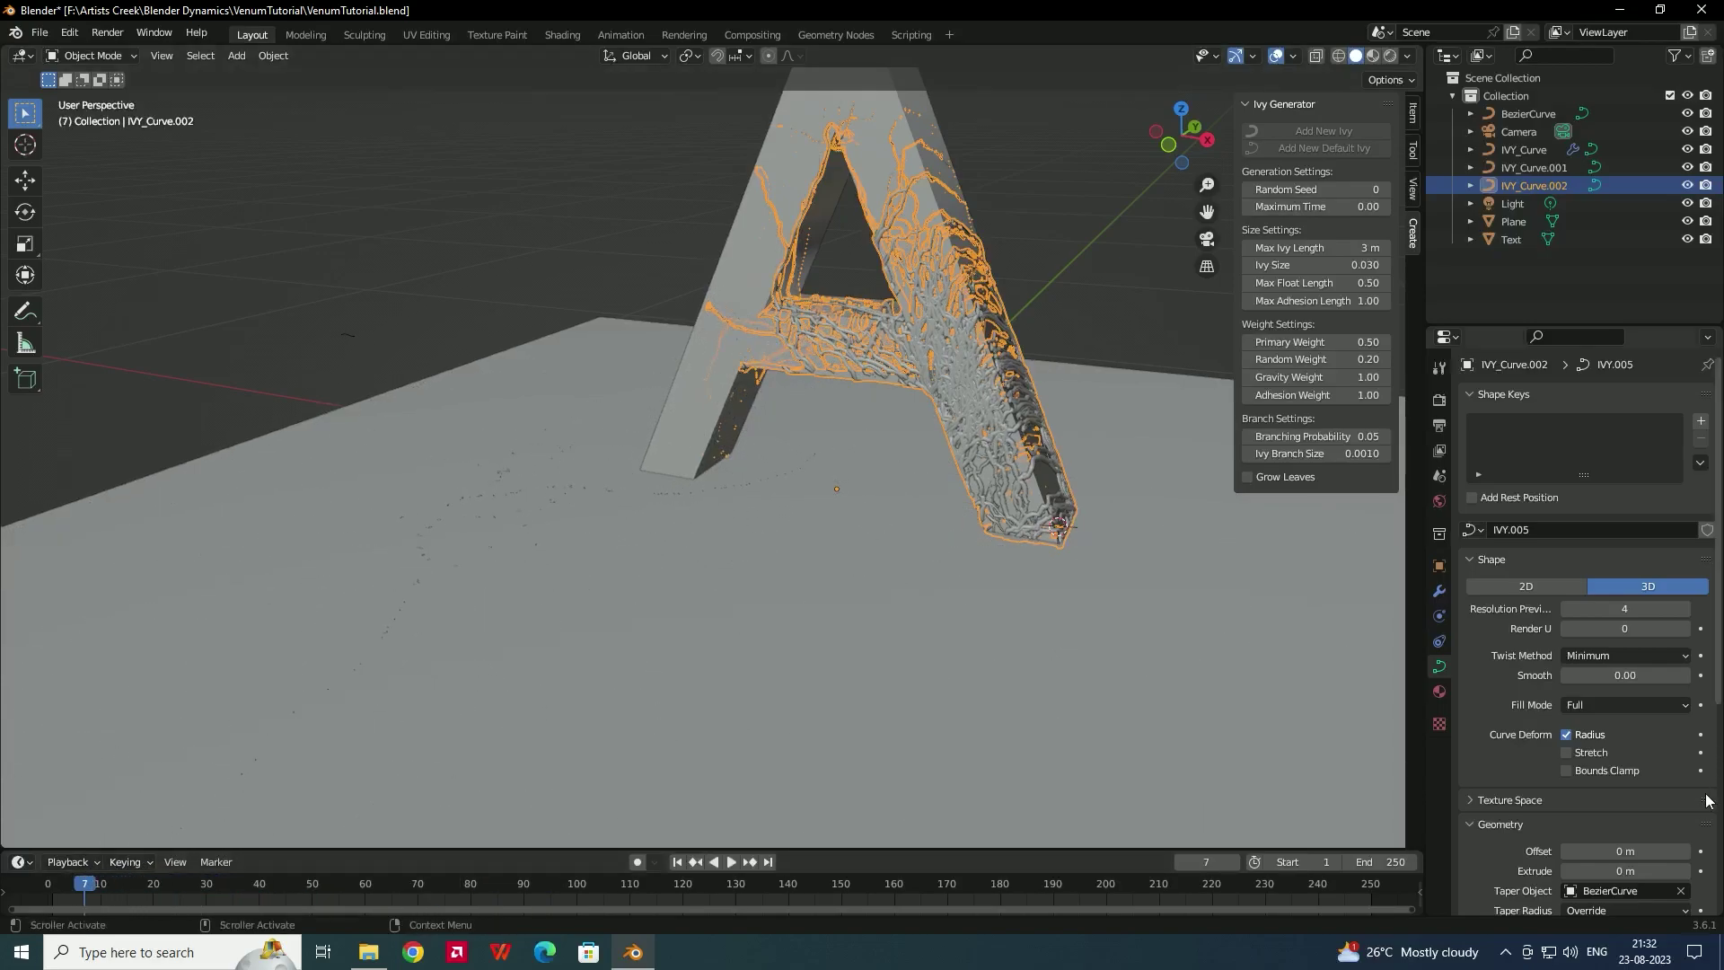
pyautogui.scroll(-8, 1508, 736)
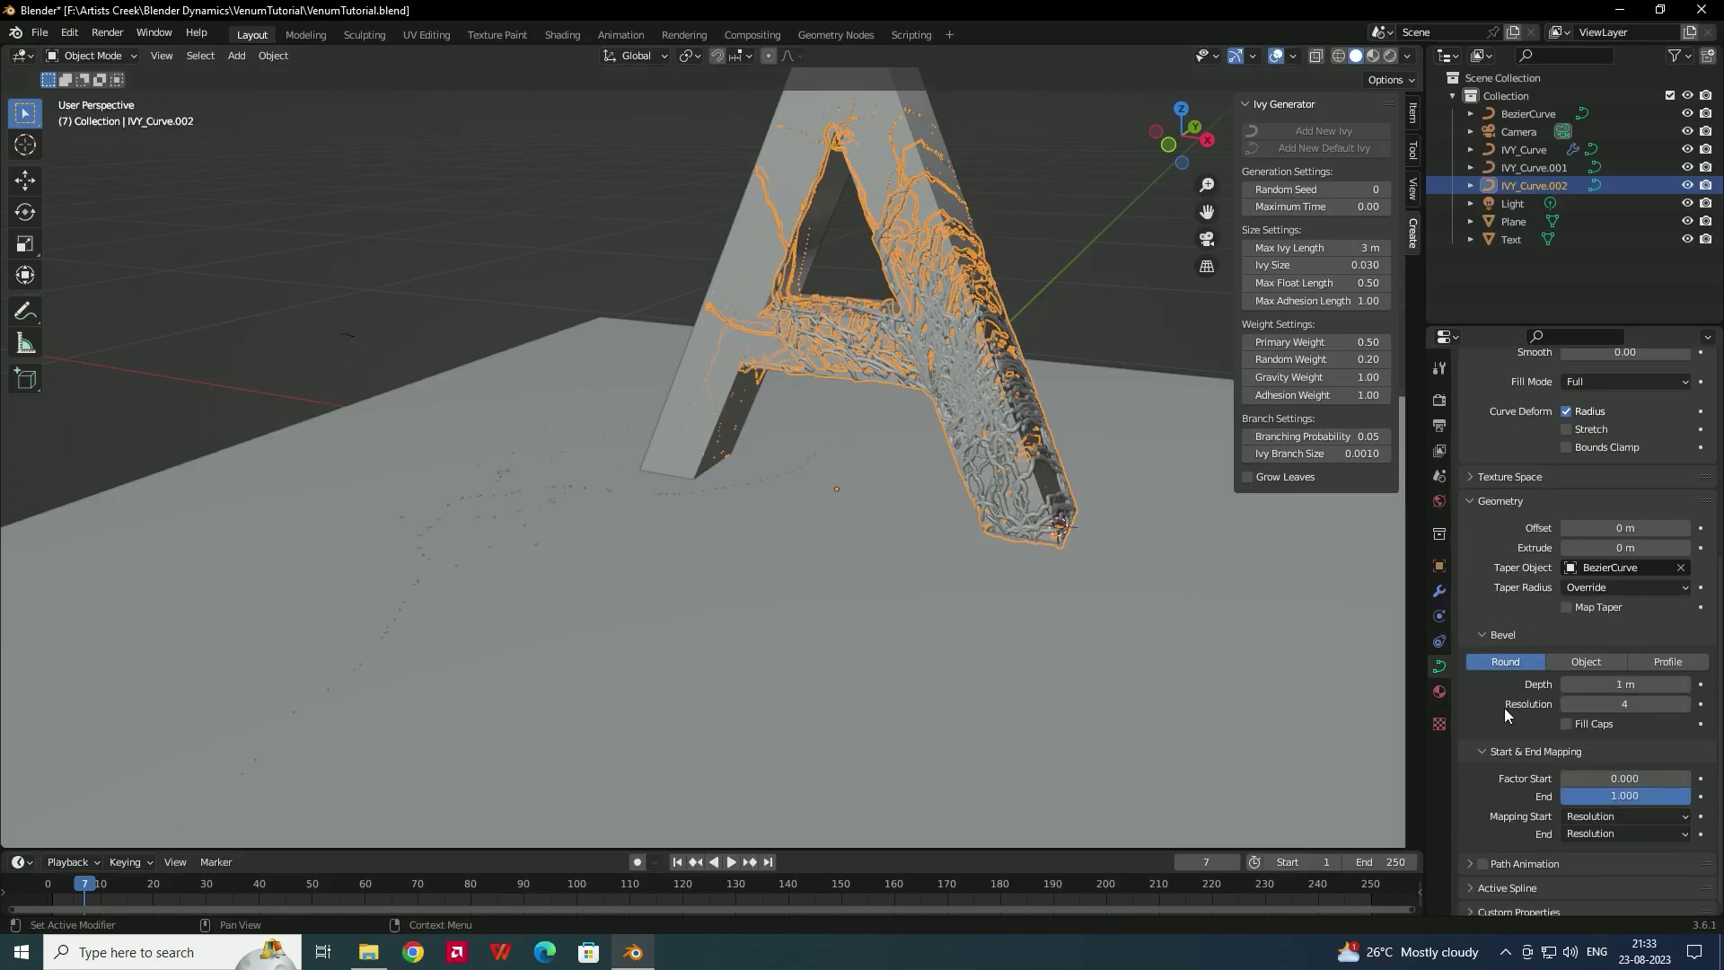
pyautogui.scroll(-1, 1545, 713)
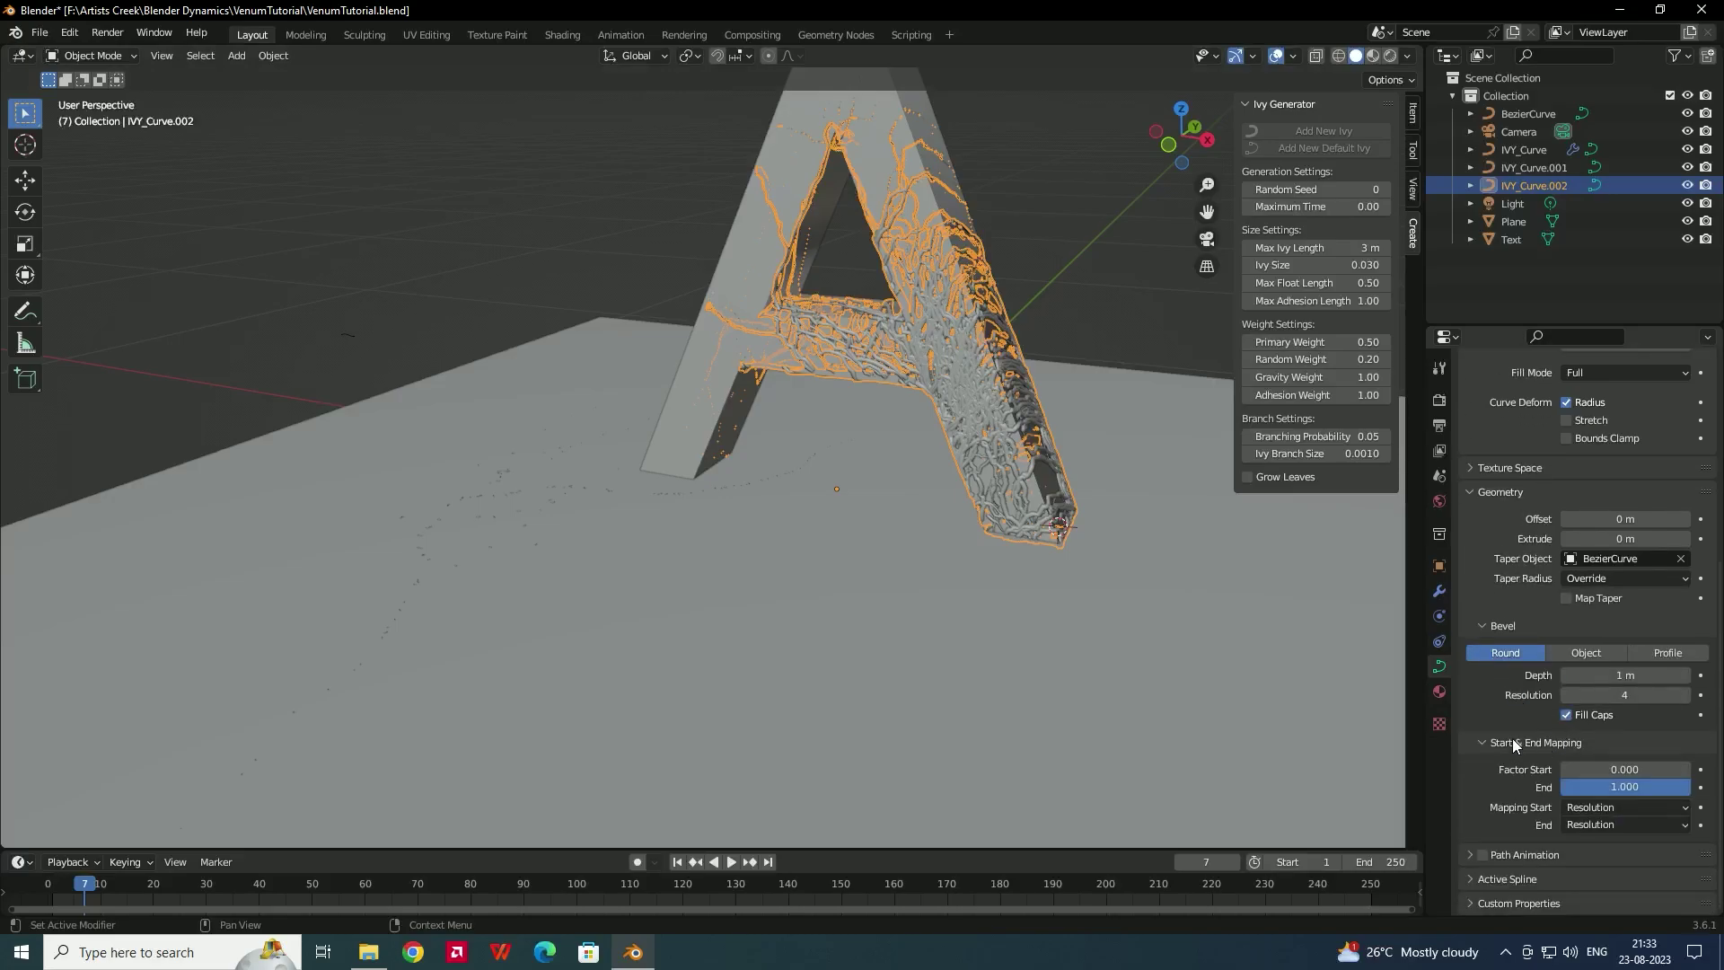
pyautogui.moveTo(1624, 787); pyautogui.dragTo(1495, 787)
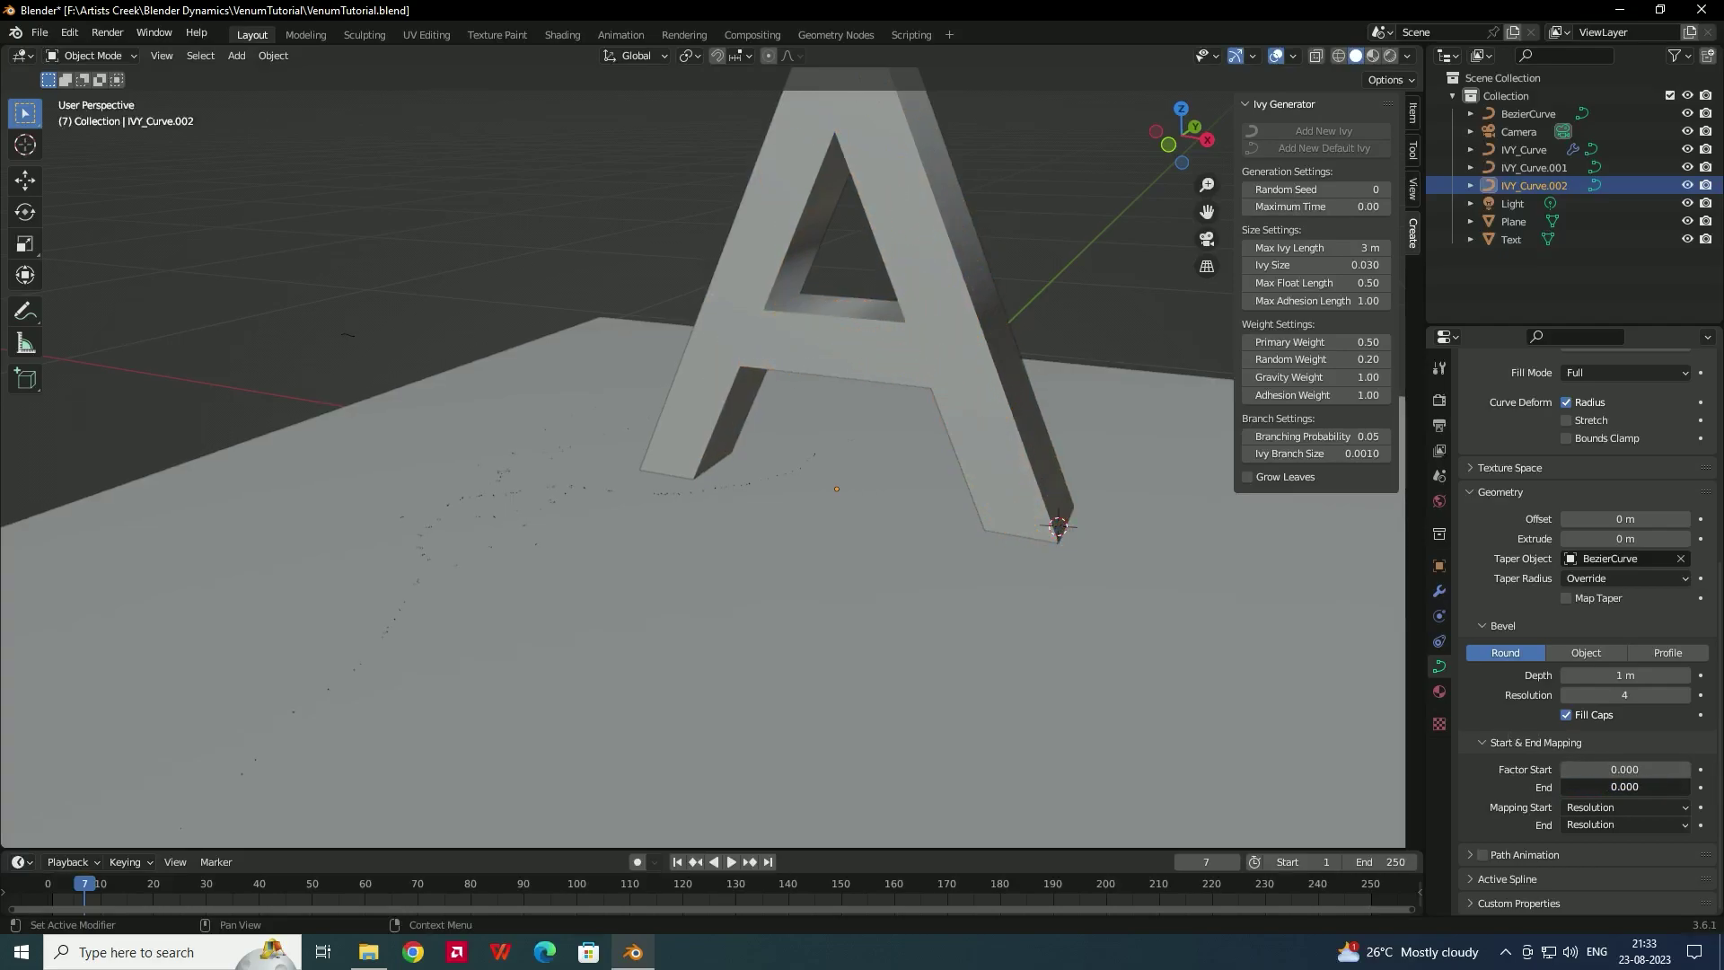
# - At frame 79, keyframe IVY_Curve.002's End factor at 0
pyautogui.press('space')
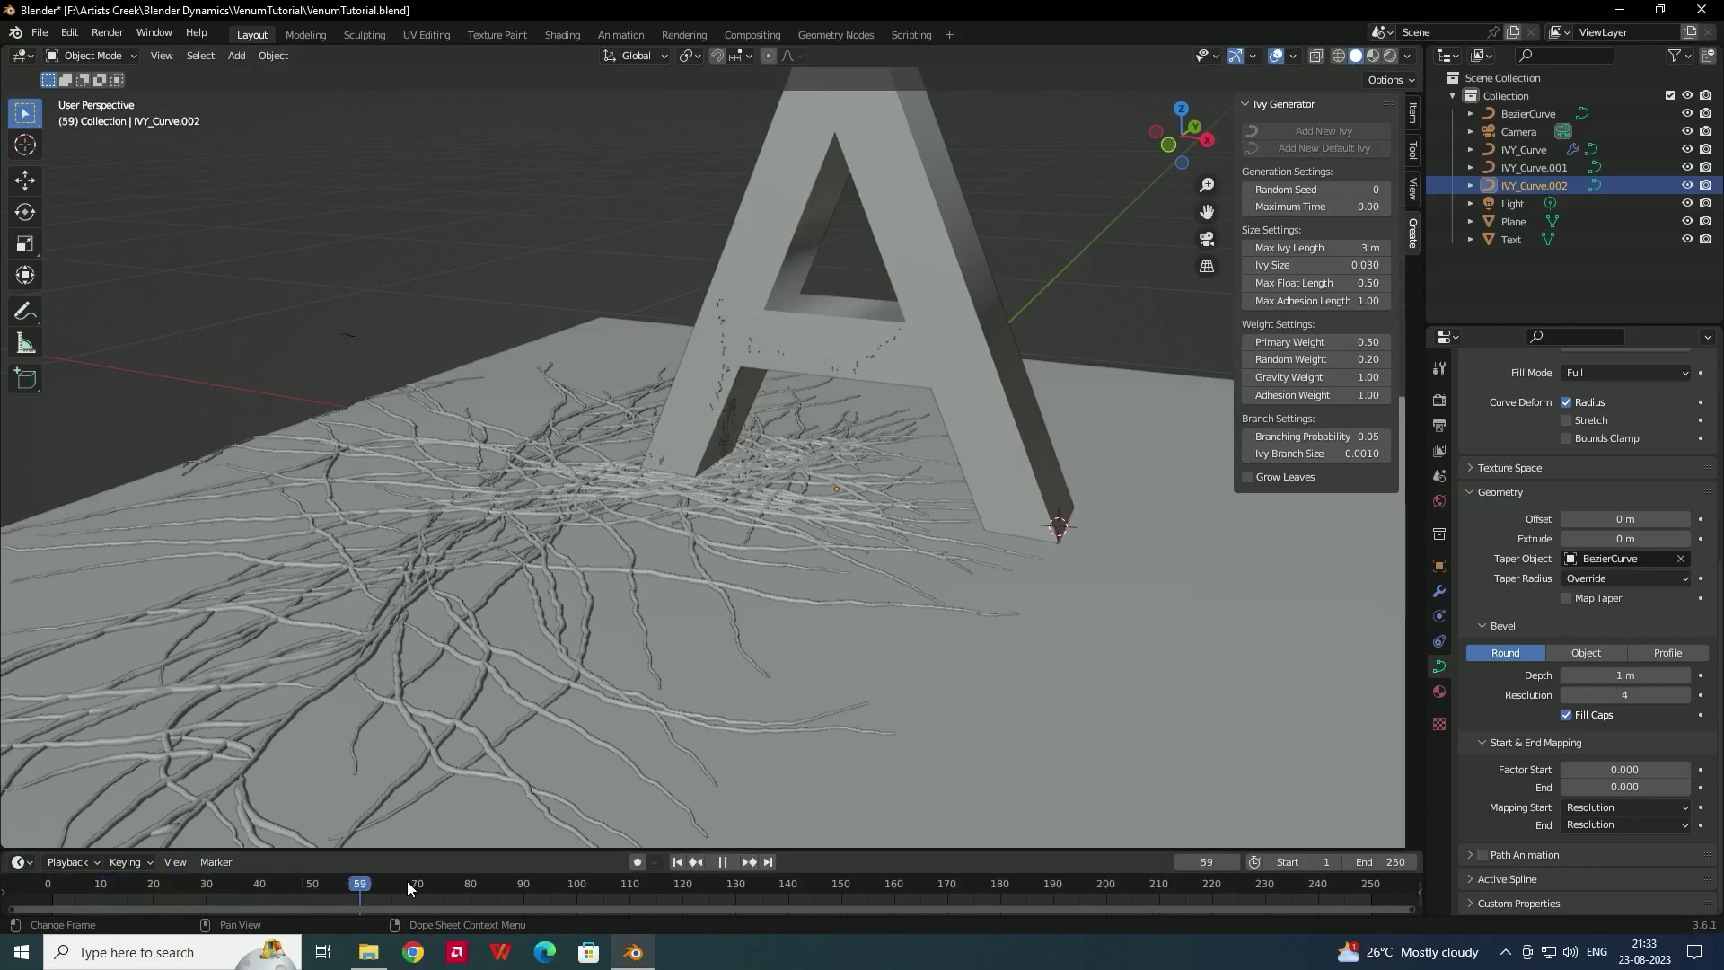
pyautogui.press('space')
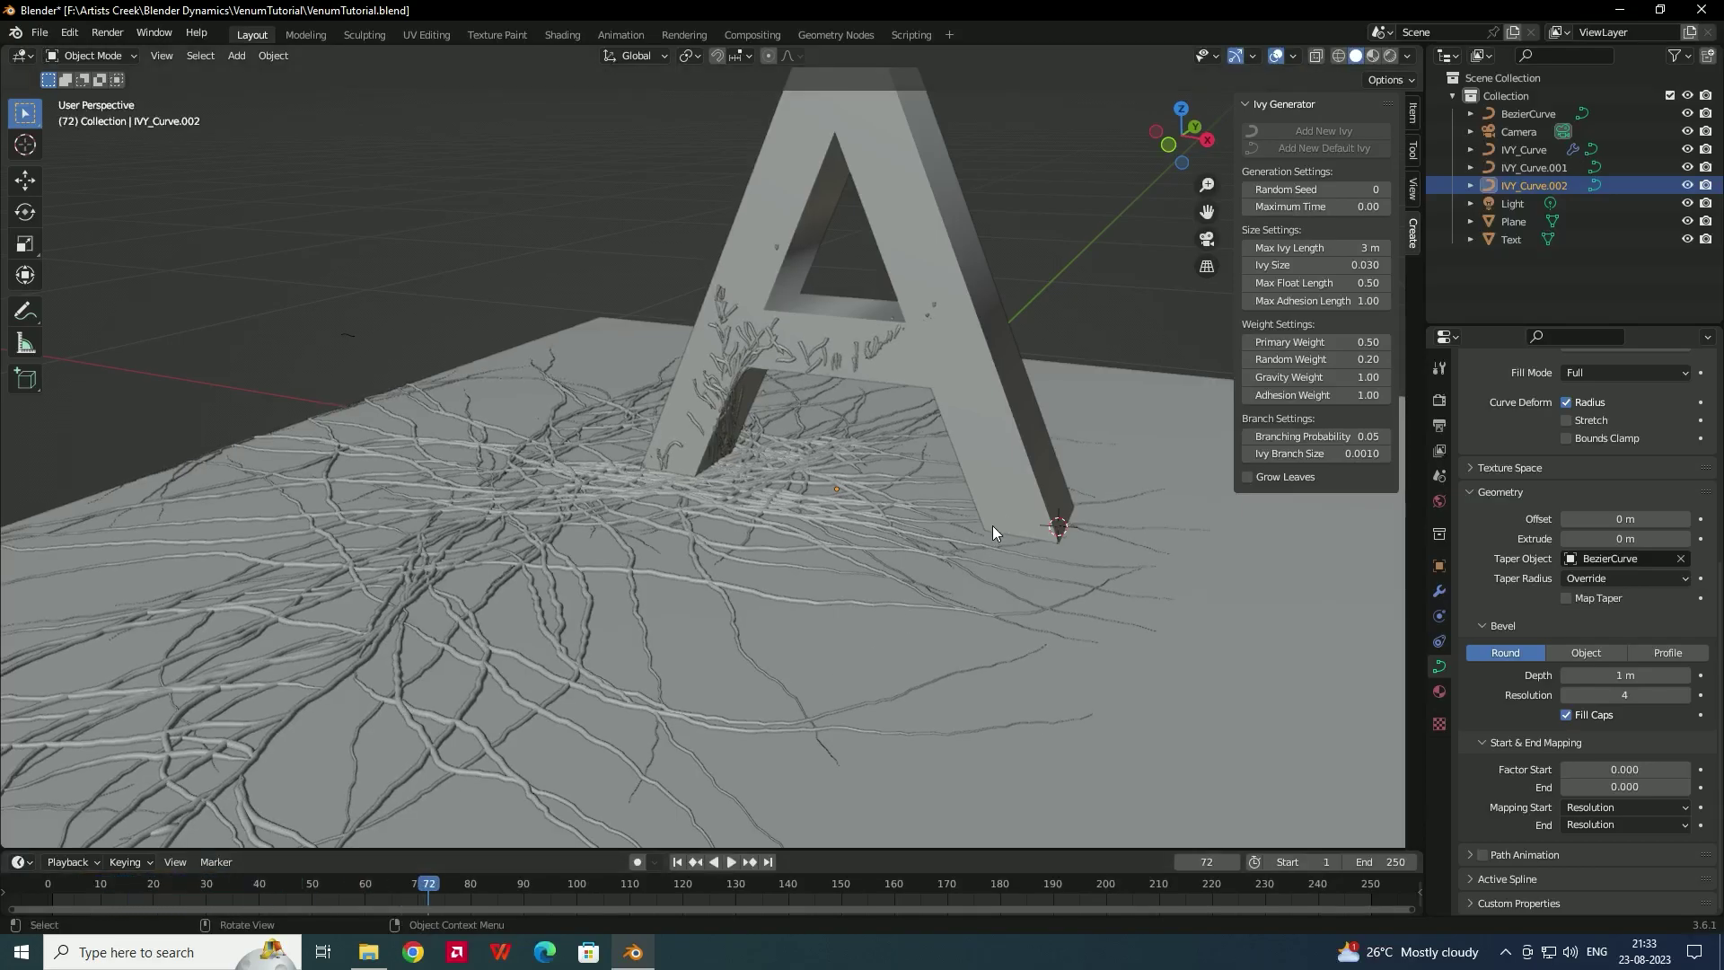
pyautogui.press('space')
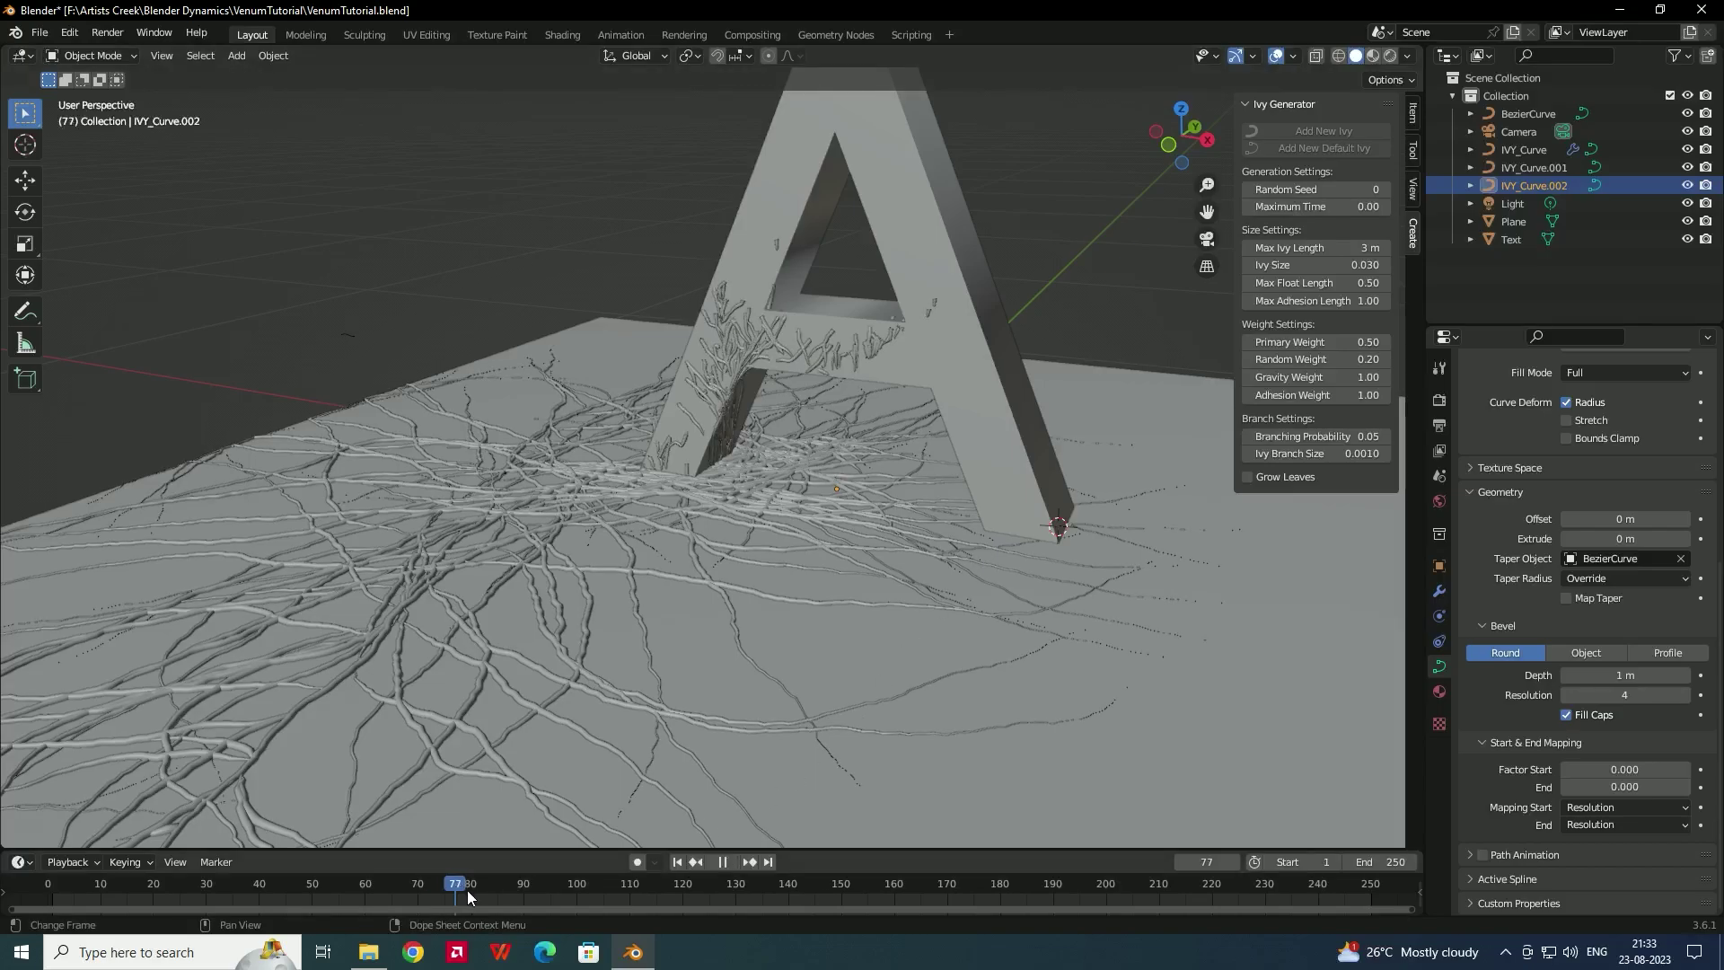
pyautogui.press('space')
pyautogui.rightClick(1600, 785)
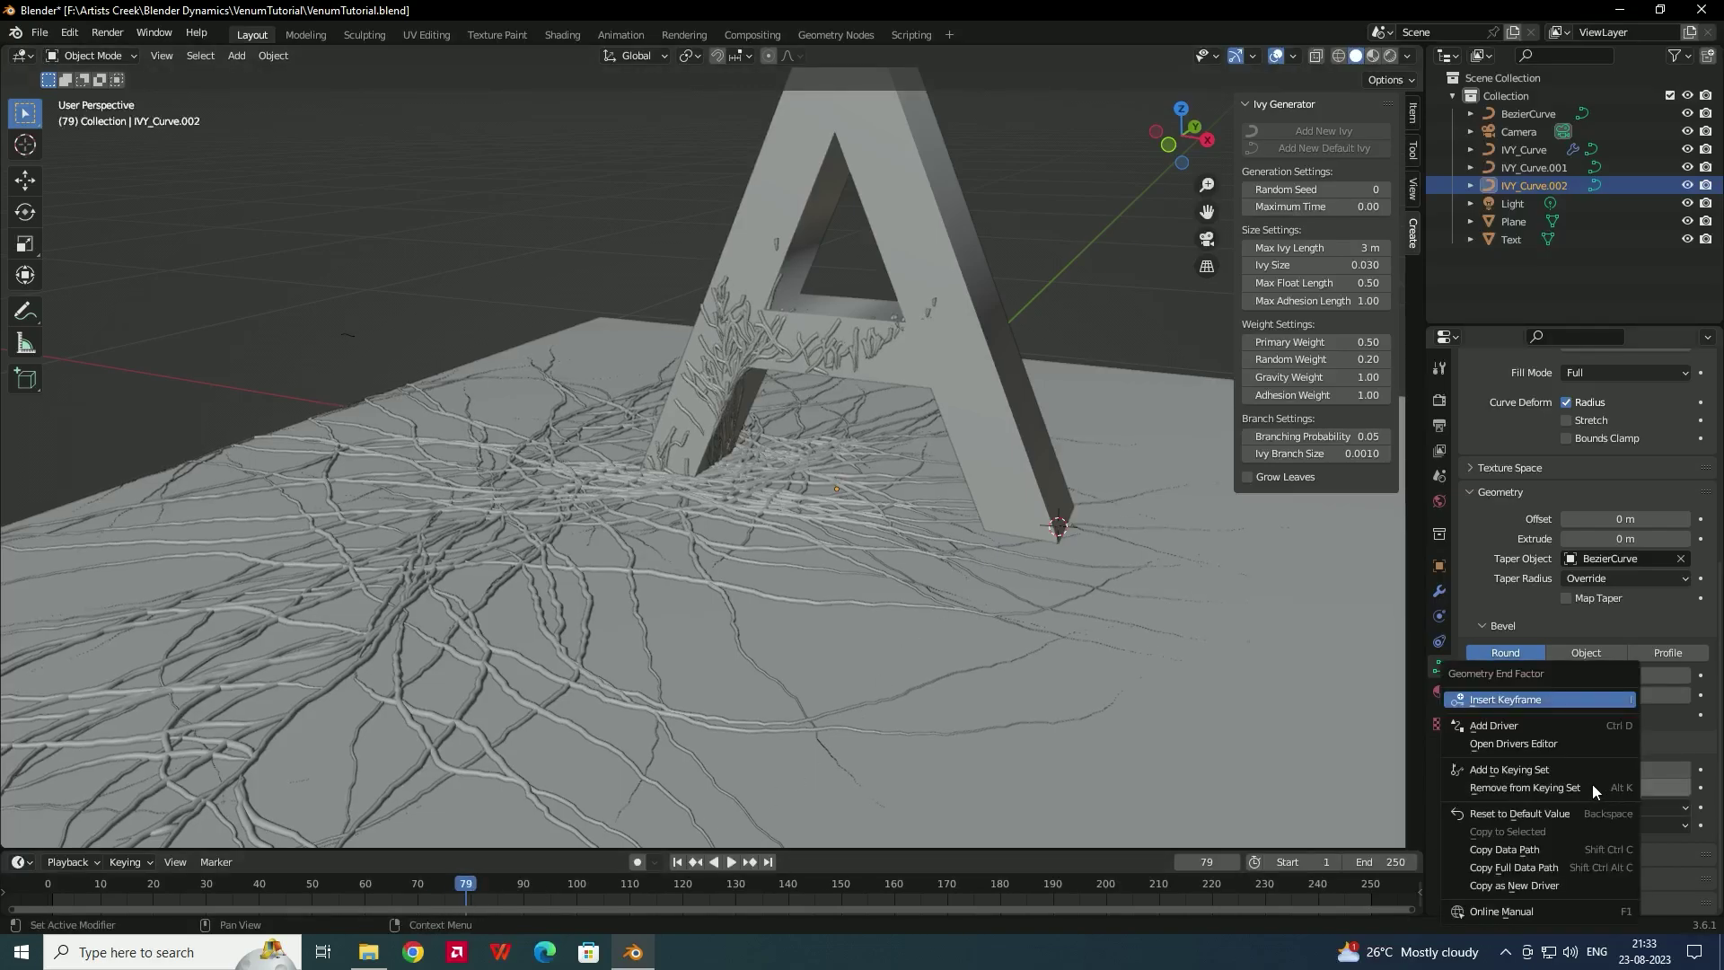
pyautogui.click(1530, 706)
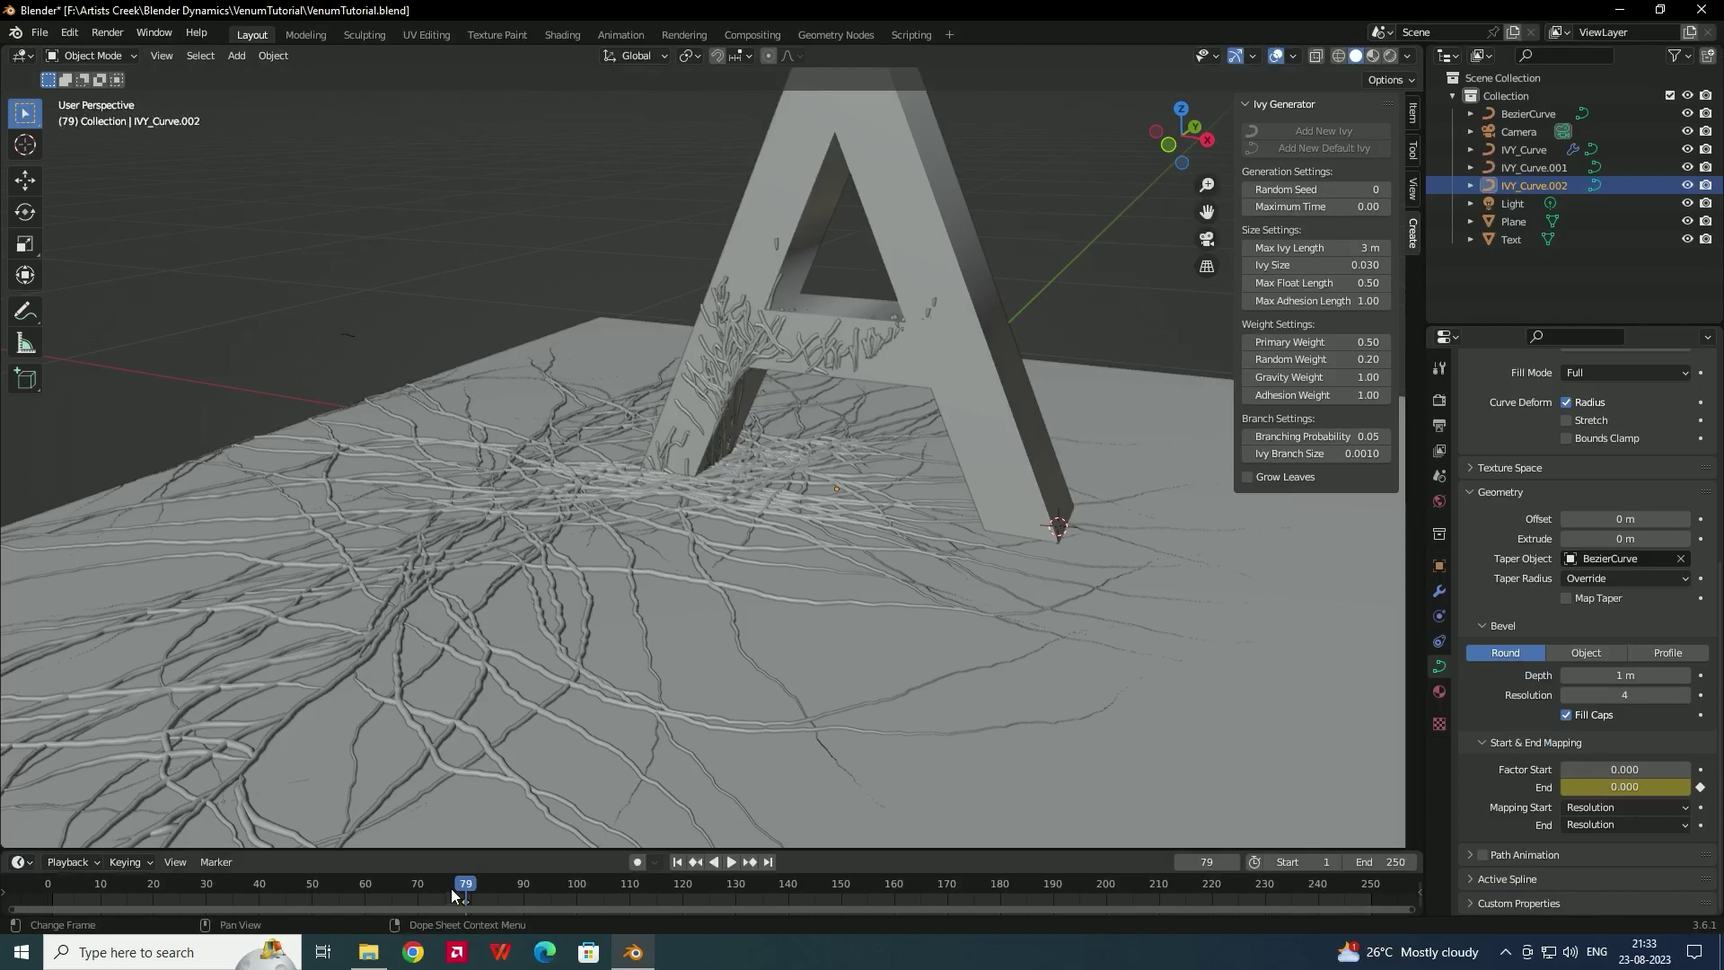
# - At frame 151, raise the End factor to 1.000, keyframe it, and play back in reverse
pyautogui.press('space')
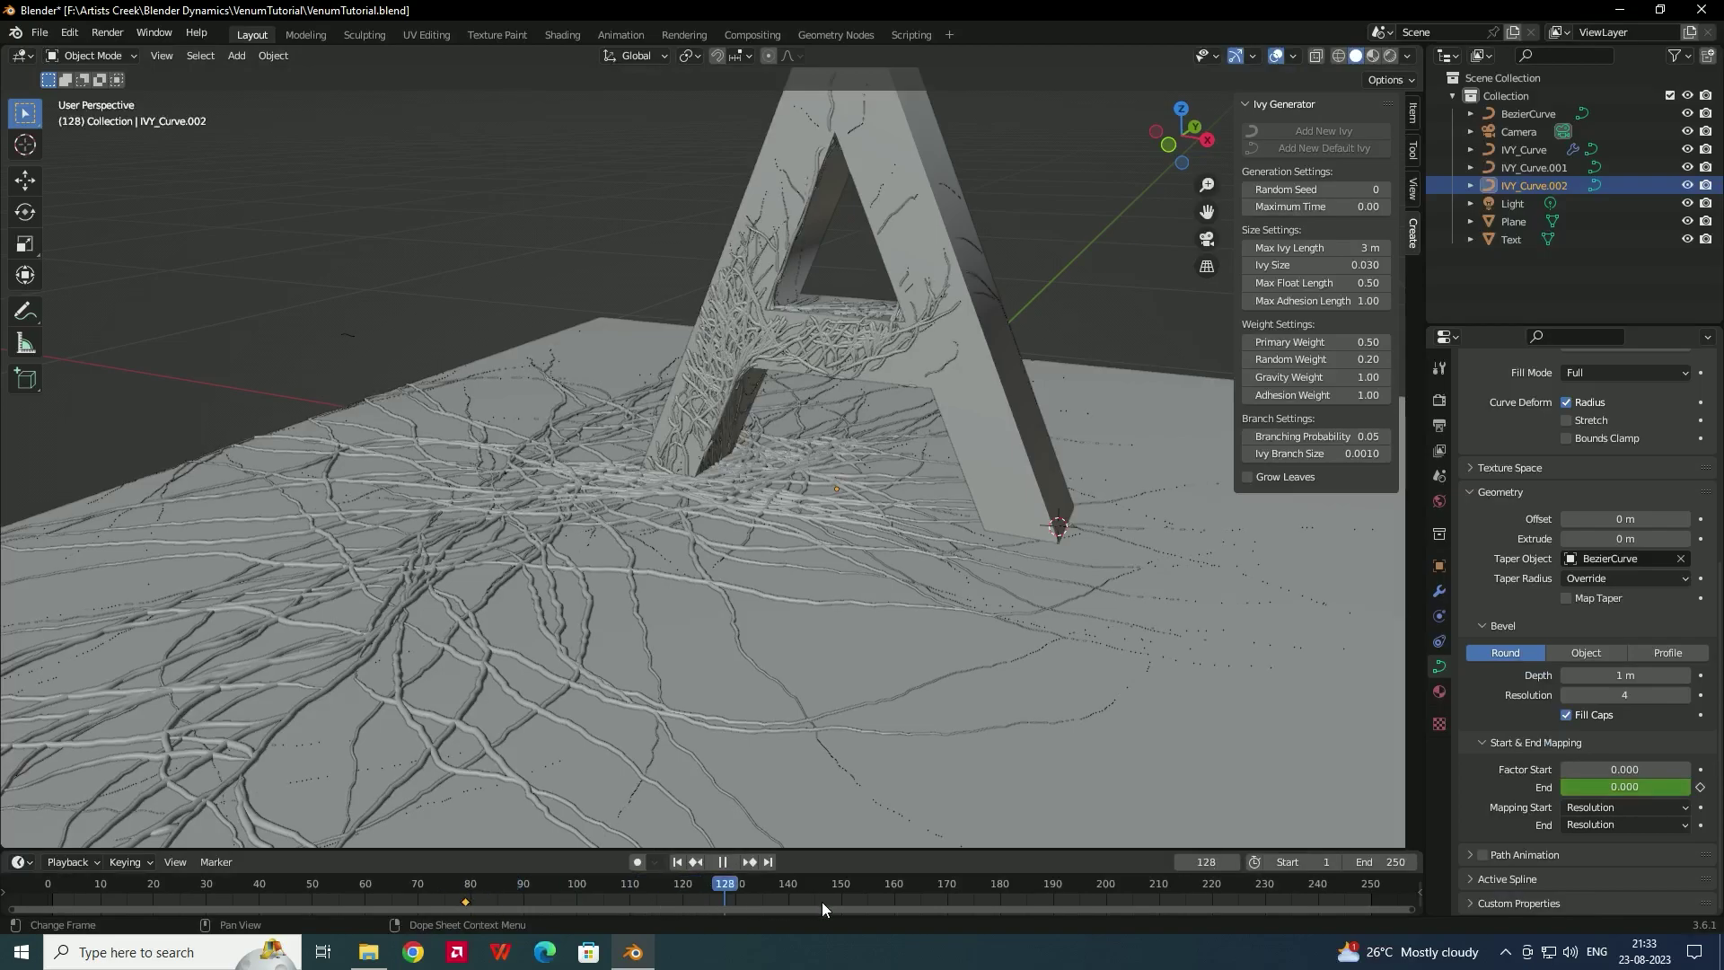
pyautogui.press('space')
pyautogui.moveTo(1630, 785)
pyautogui.mouseDown()
pyautogui.moveTo(1706, 787)
pyautogui.moveTo(1648, 795)
pyautogui.mouseUp()
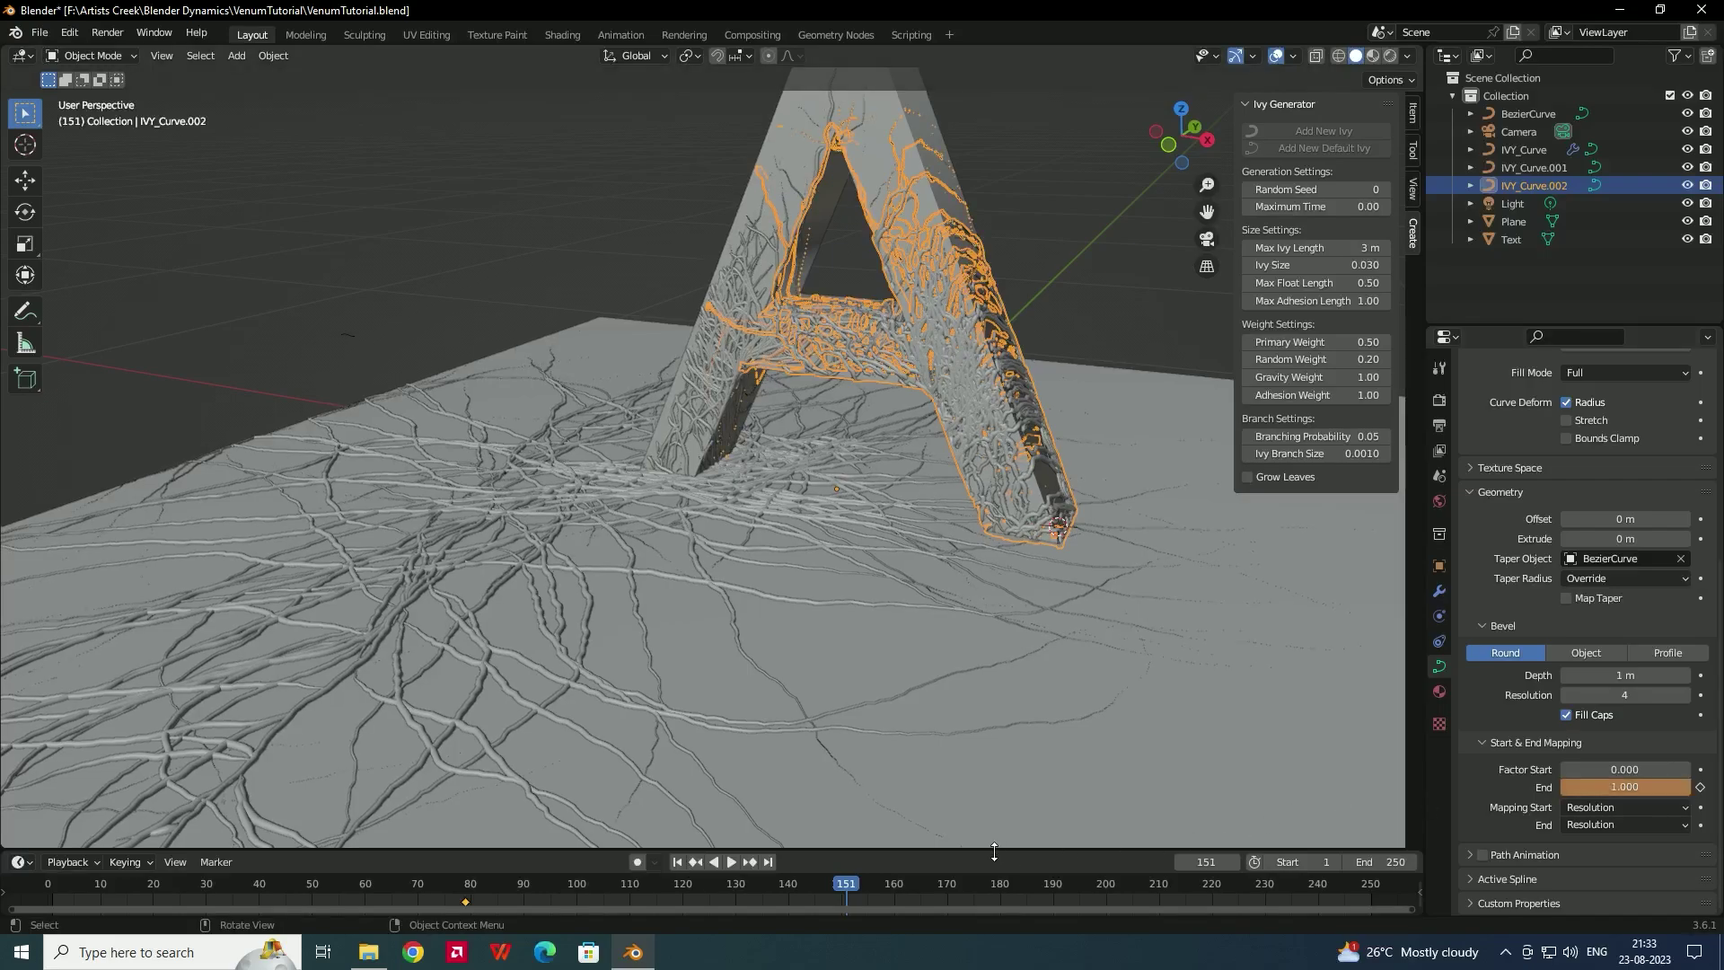
pyautogui.rightClick(1611, 781)
pyautogui.click(1559, 729)
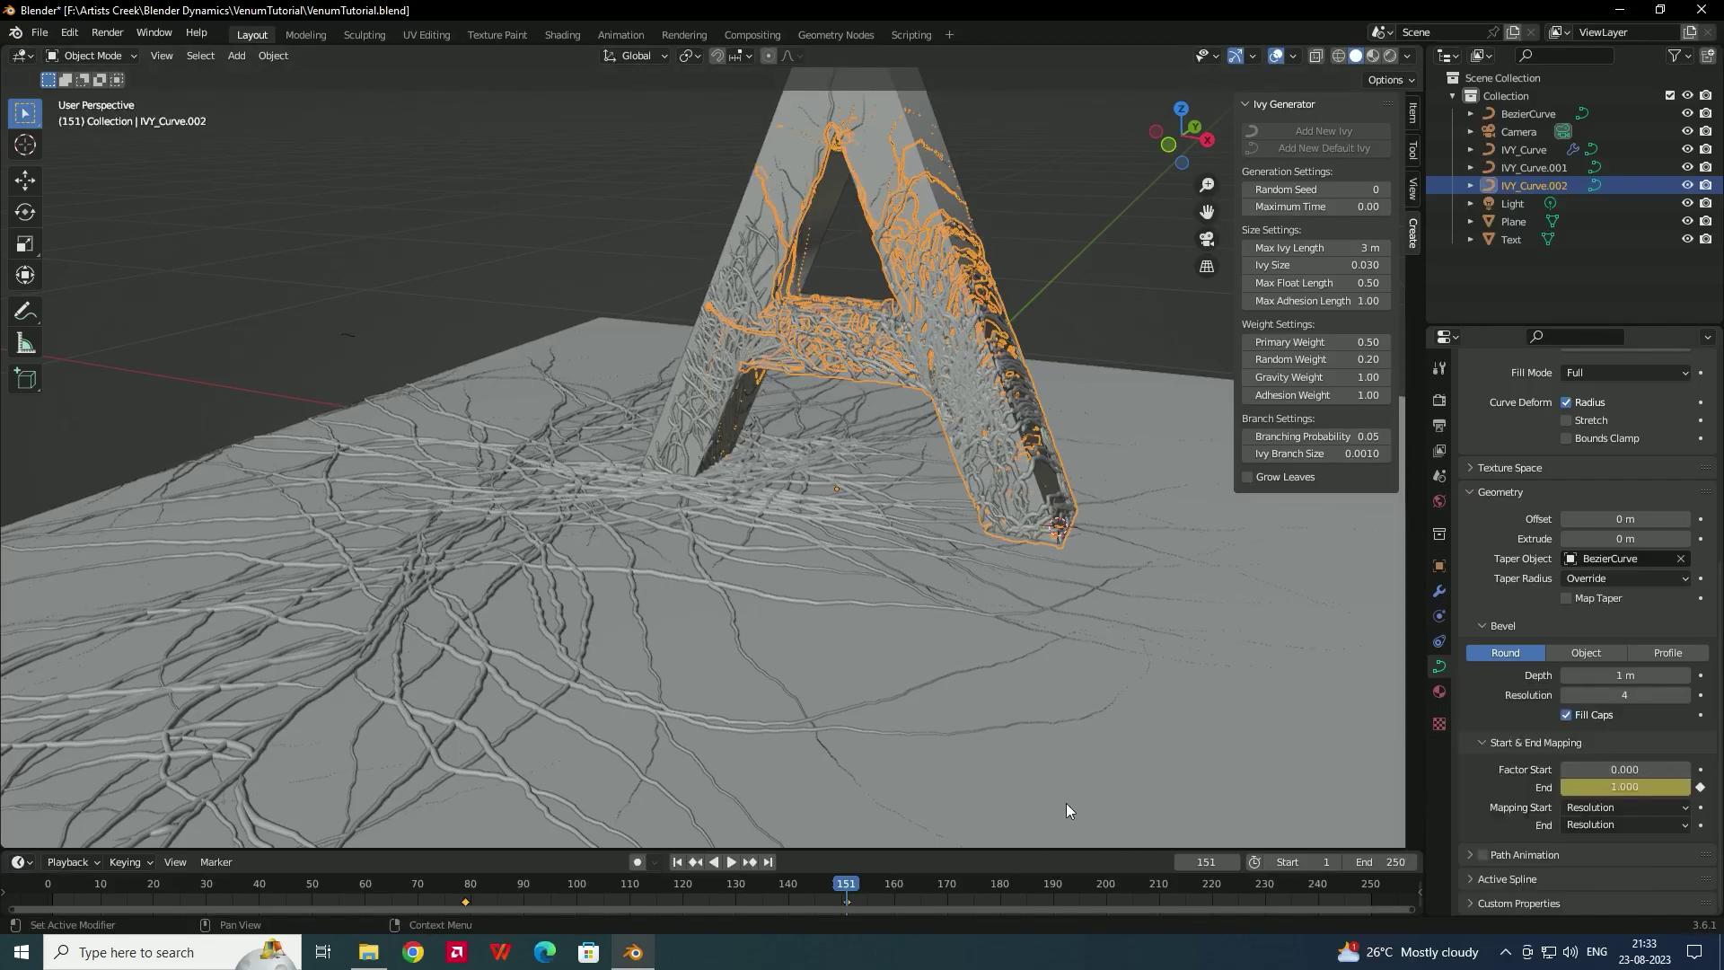
pyautogui.hotkey('shift', 'ctrl', 'space')
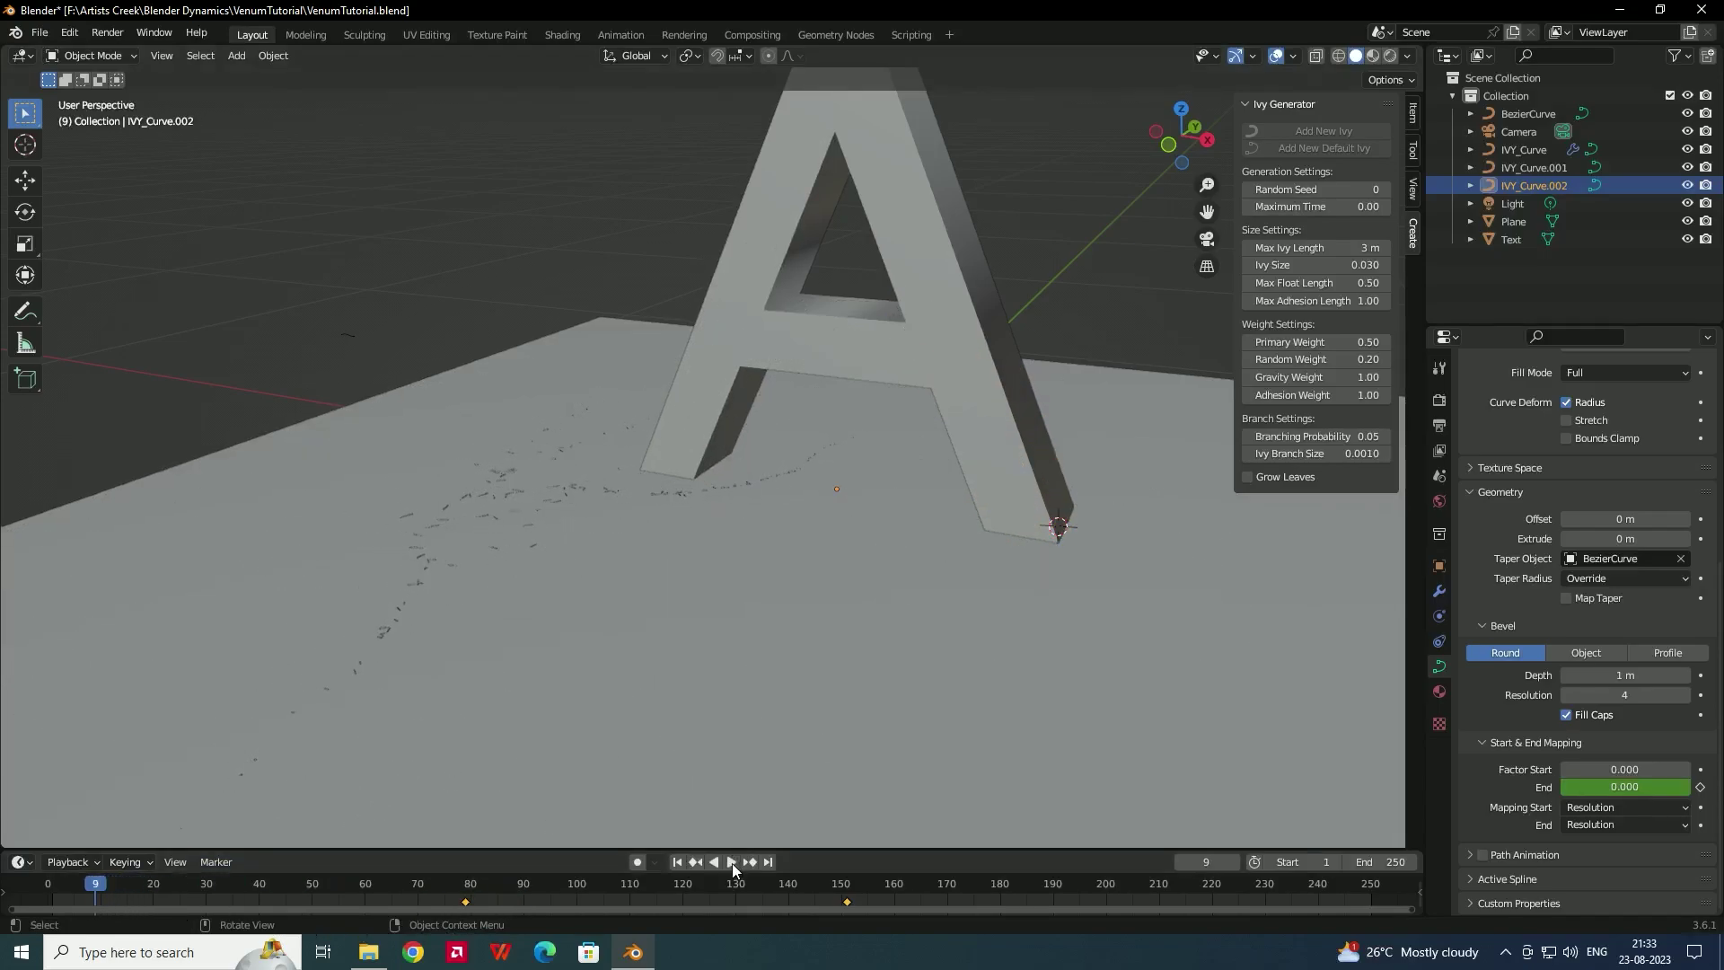
pyautogui.press('space')
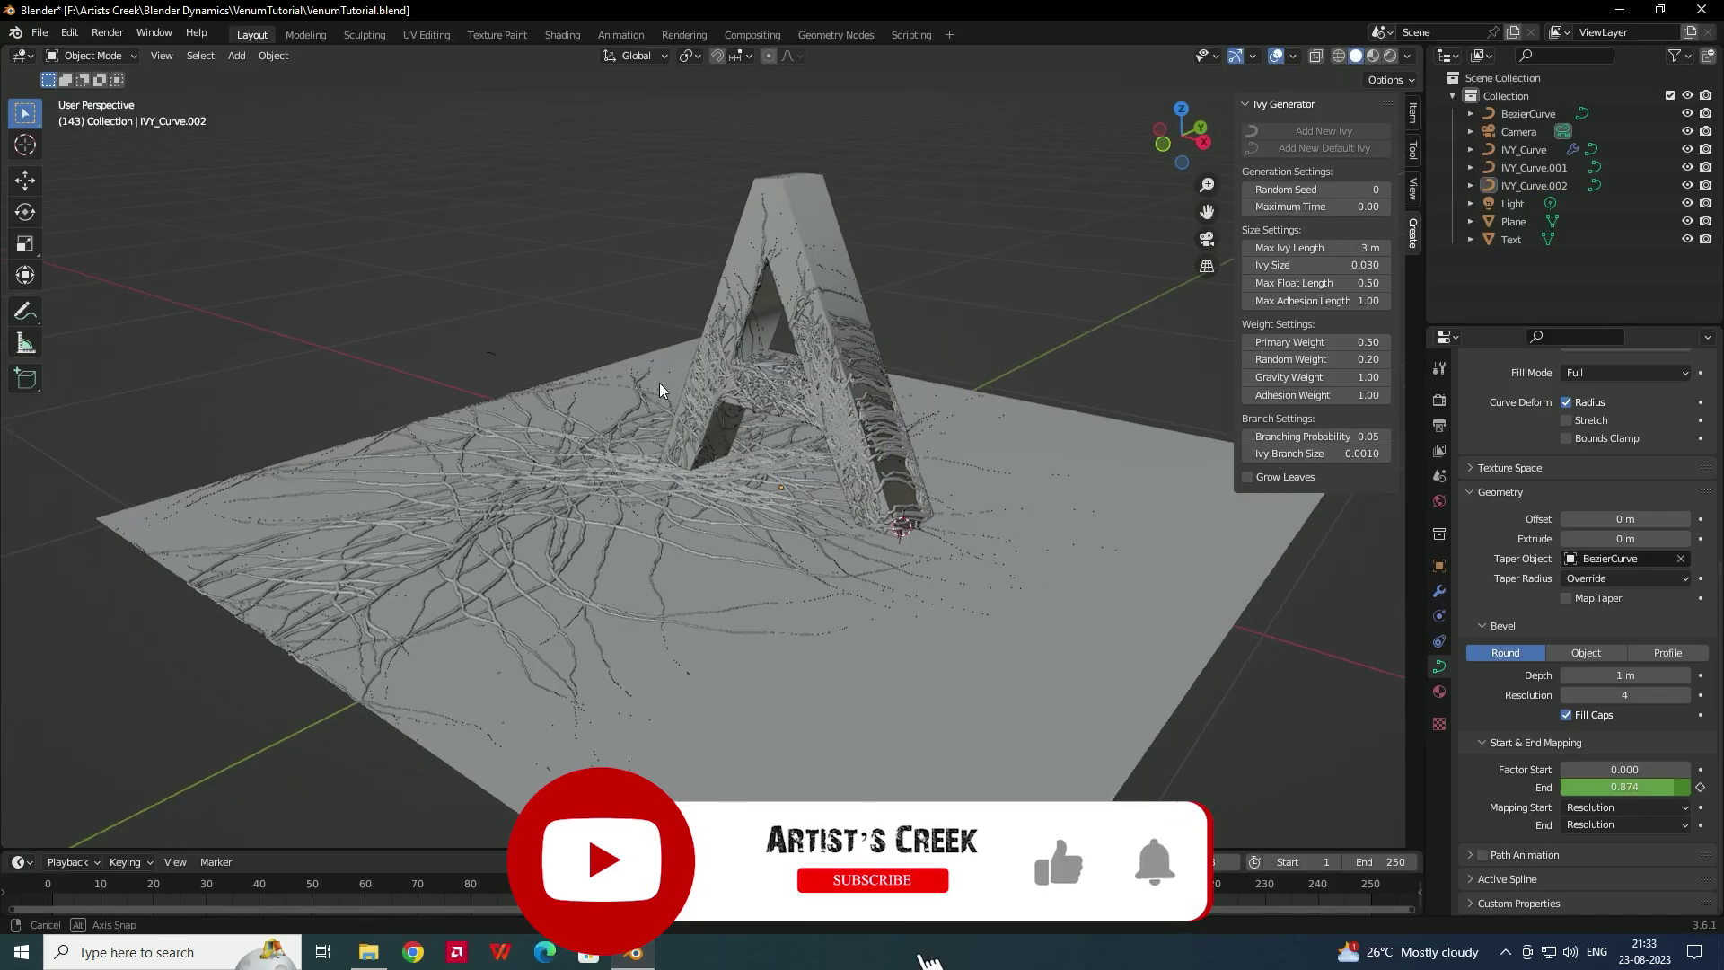
pyautogui.scroll(3, 714, 408)
pyautogui.moveTo(702, 444); pyautogui.dragTo(799, 413, button='middle')
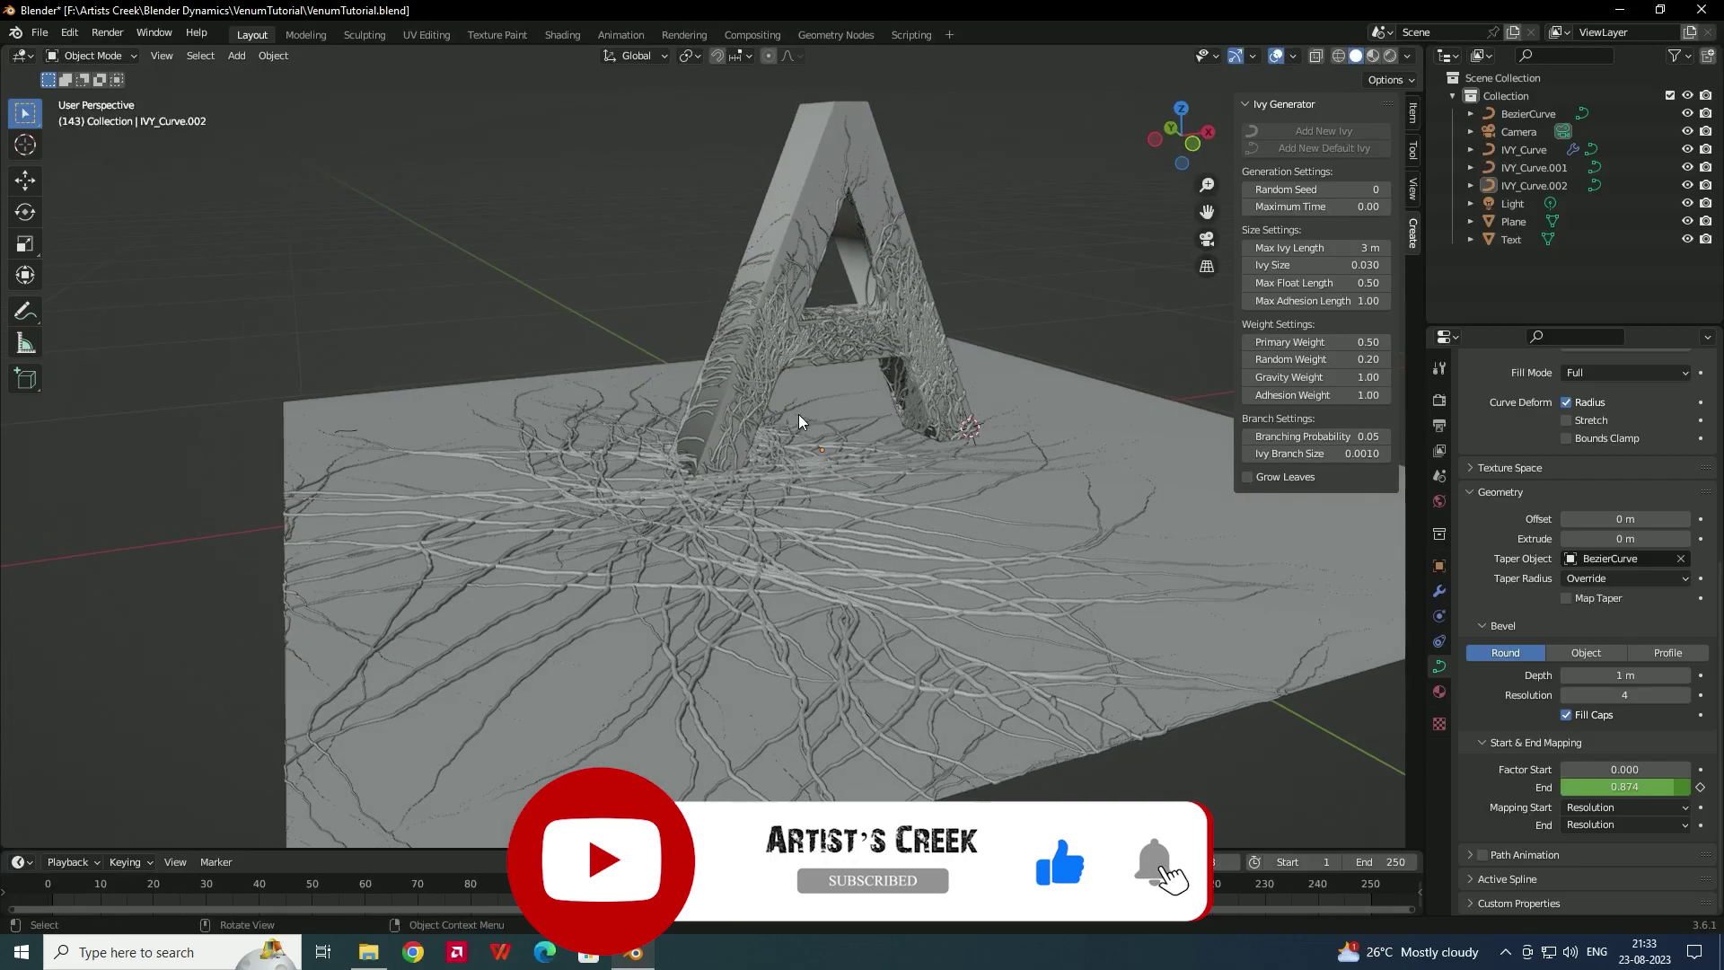